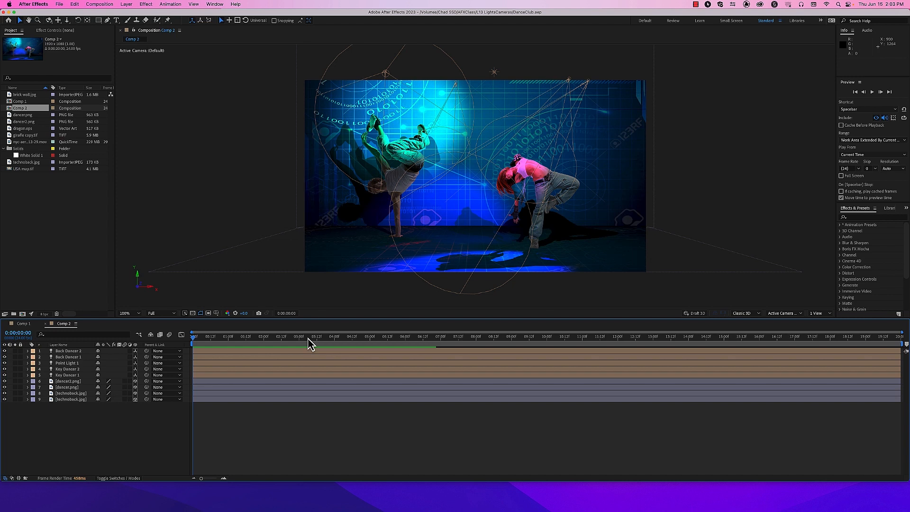
Return to the start of the timeline and switch the composition view to Custom View 1
{"action": "left_click_drag", "start_coordinate": [309, 343], "coordinate": [190, 332]}
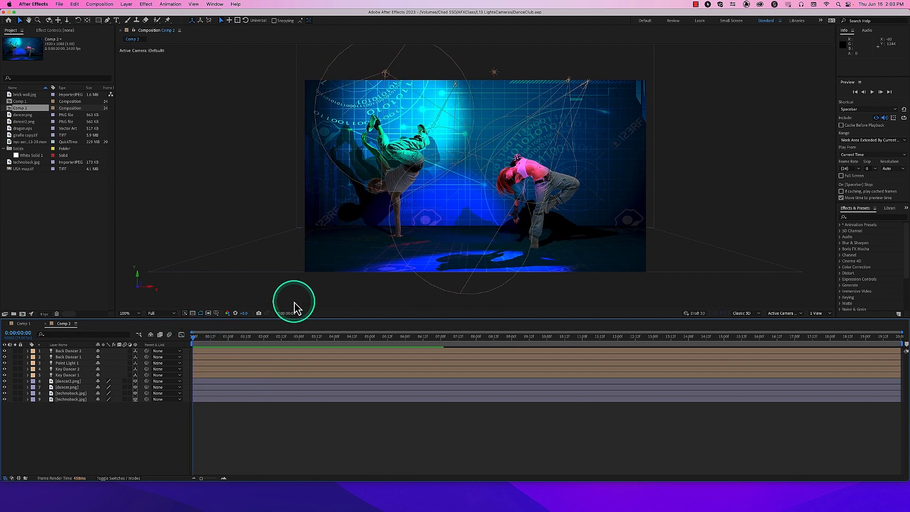
{"action": "mouse_move", "coordinate": [209, 337]}
{"action": "left_mouse_down"}
{"action": "mouse_move", "coordinate": [327, 337]}
{"action": "mouse_move", "coordinate": [193, 335]}
{"action": "left_mouse_up"}
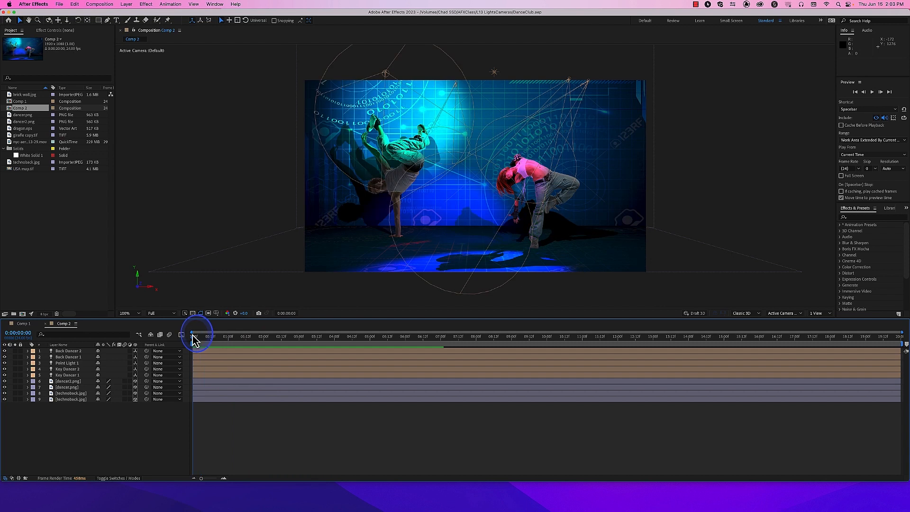
{"action": "left_click", "coordinate": [791, 314]}
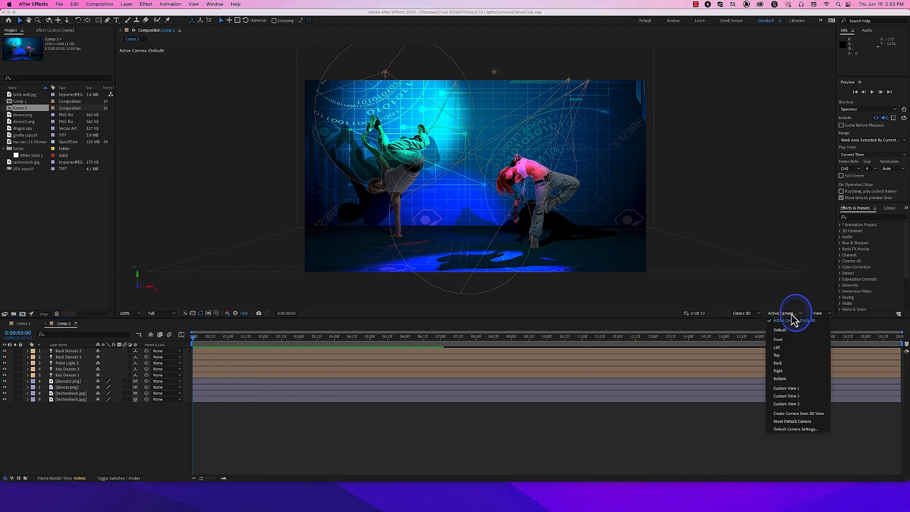
{"action": "left_click", "coordinate": [801, 389]}
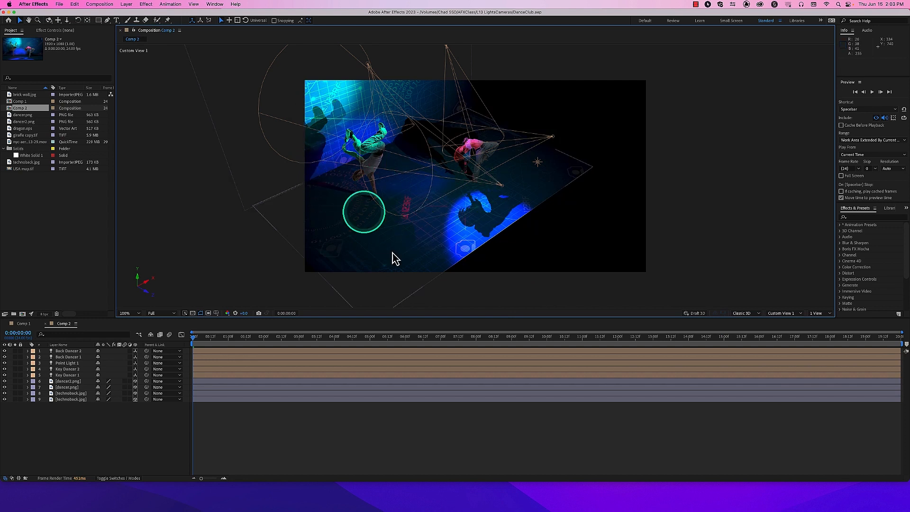
Rename the upright technoback.jpg layer as BackWall and the flat one as Floor
{"action": "left_click", "coordinate": [74, 394]}
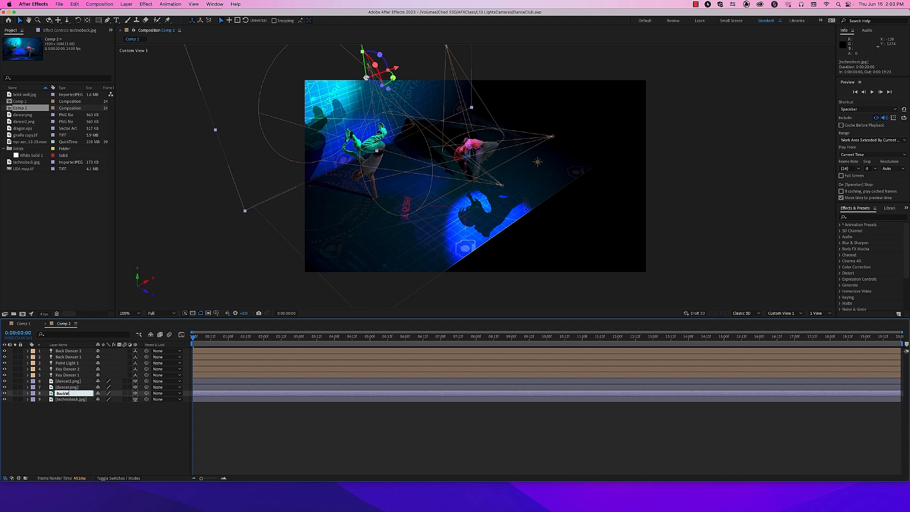
{"action": "left_click", "coordinate": [68, 400]}
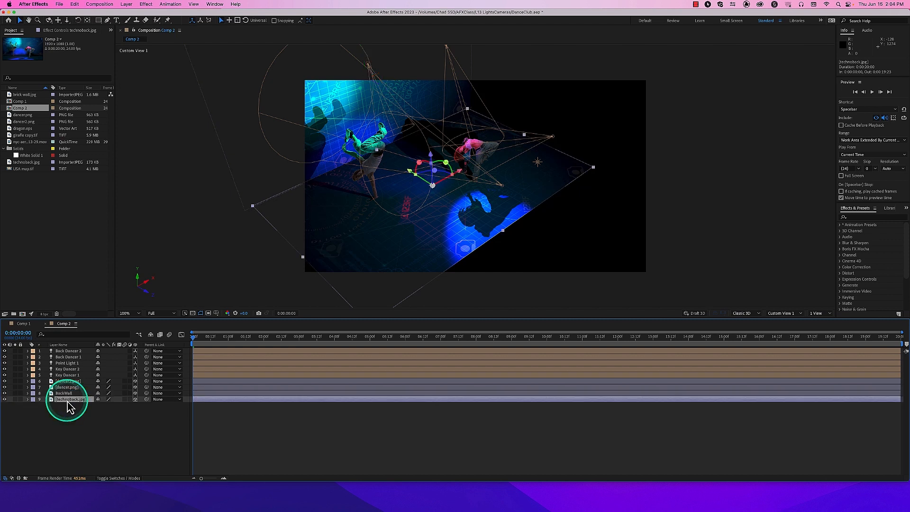
{"action": "type", "text": "F"}
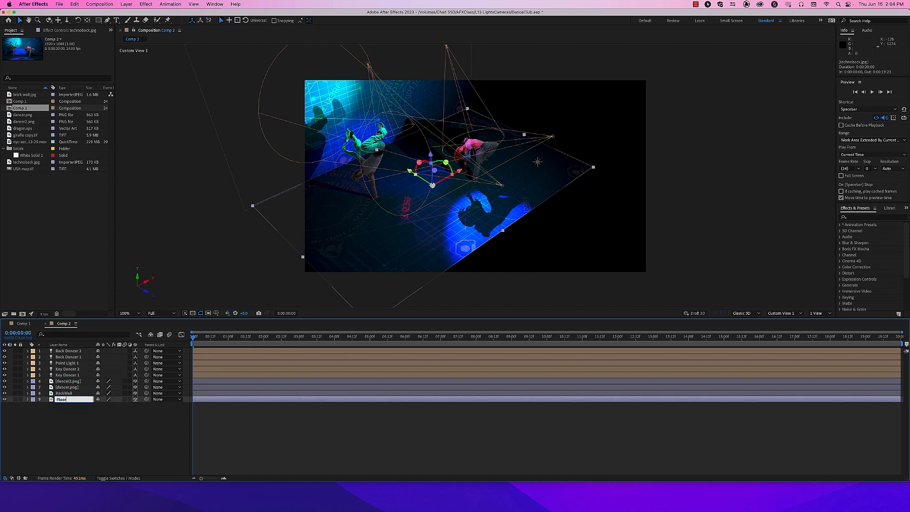
{"action": "type", "text": "loor"}
{"action": "key", "text": "Return"}
Move the playhead to 0:00:02:13 and reveal the expressions on all layers of Comp 2
{"action": "left_click_drag", "start_coordinate": [243, 342], "coordinate": [284, 341]}
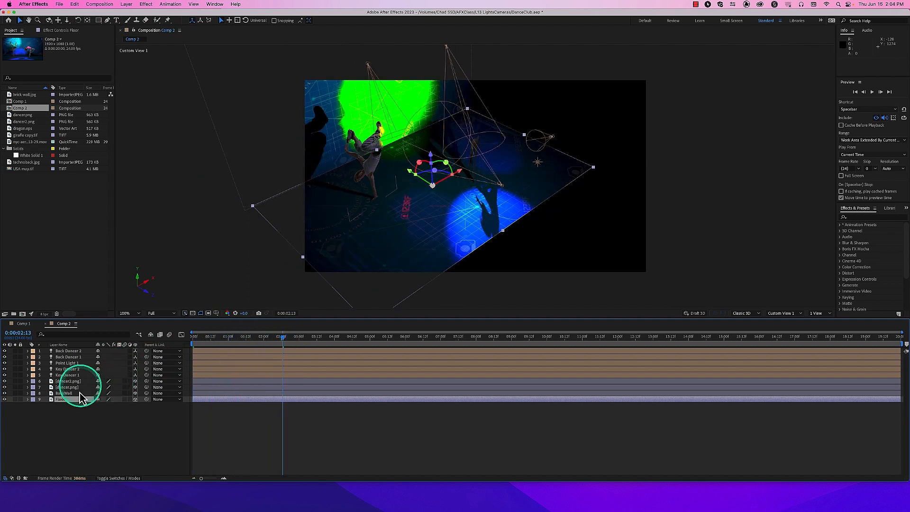
{"action": "left_click_drag", "start_coordinate": [82, 413], "coordinate": [56, 359]}
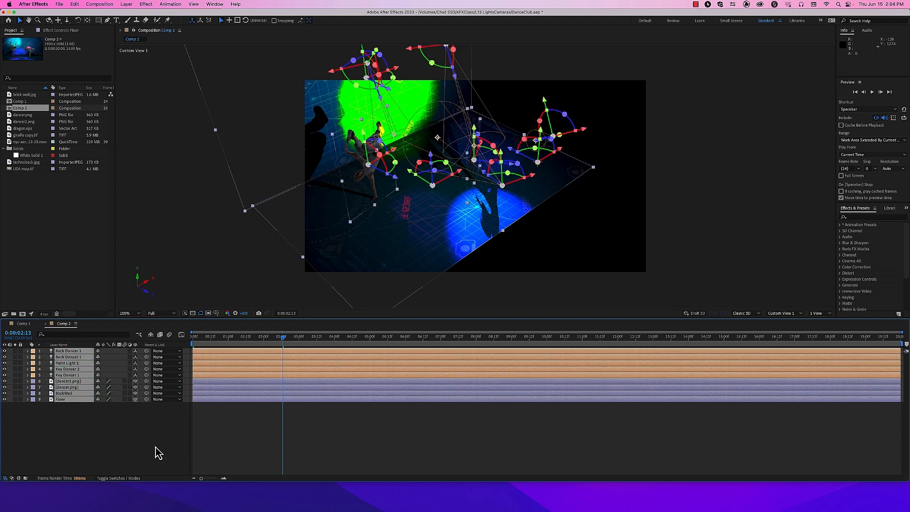
{"action": "key", "text": "e"}
{"action": "key", "text": "e"}
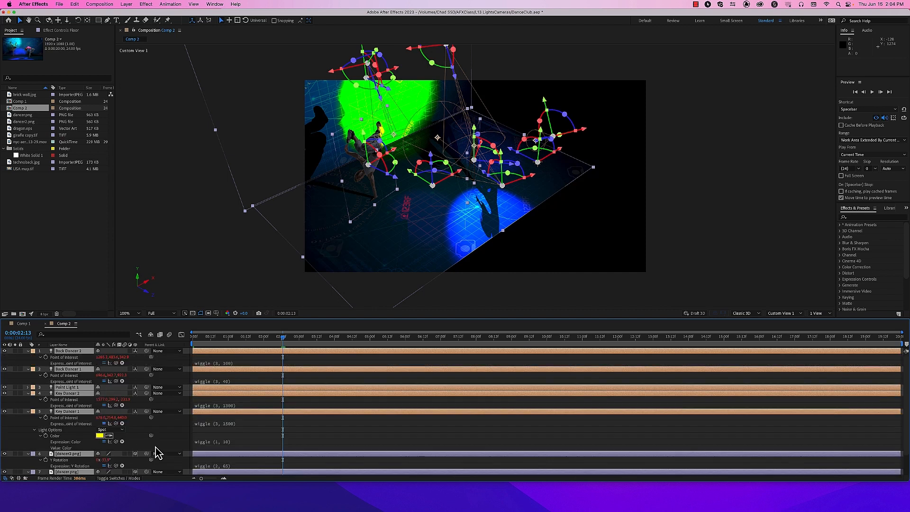
Disable the wiggle expressions on the spotlights' points of interest, Key Dancer 1's color, and the Y rotation of both dancer images
{"action": "left_click", "coordinate": [92, 388]}
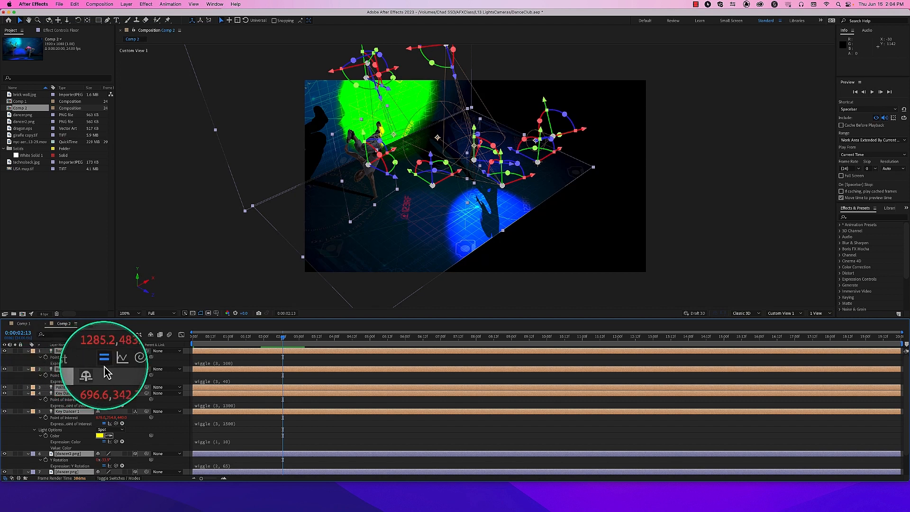
{"action": "left_click", "coordinate": [105, 382]}
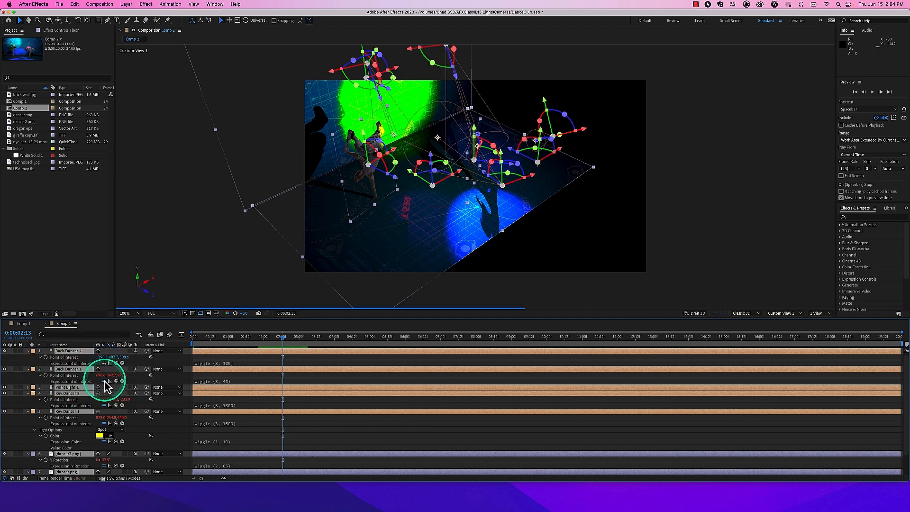
{"action": "left_click", "coordinate": [104, 406]}
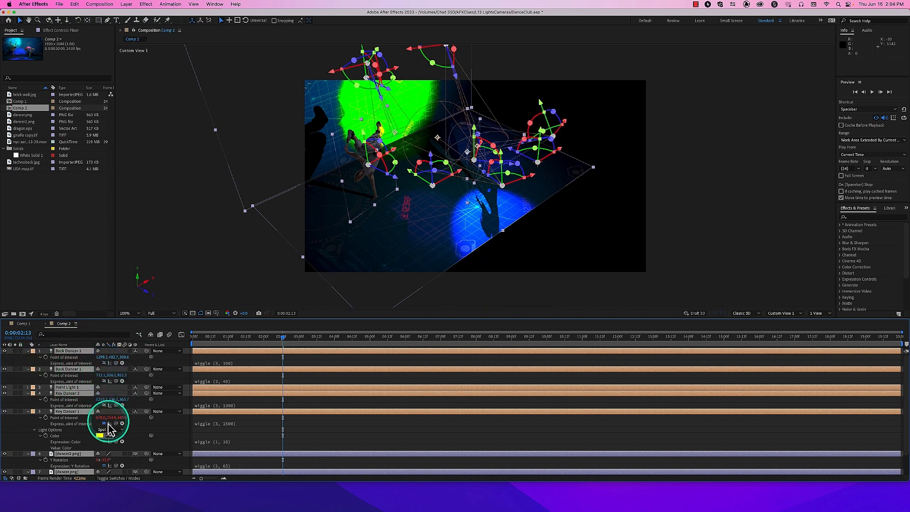
{"action": "left_click", "coordinate": [104, 424]}
{"action": "left_click", "coordinate": [104, 441]}
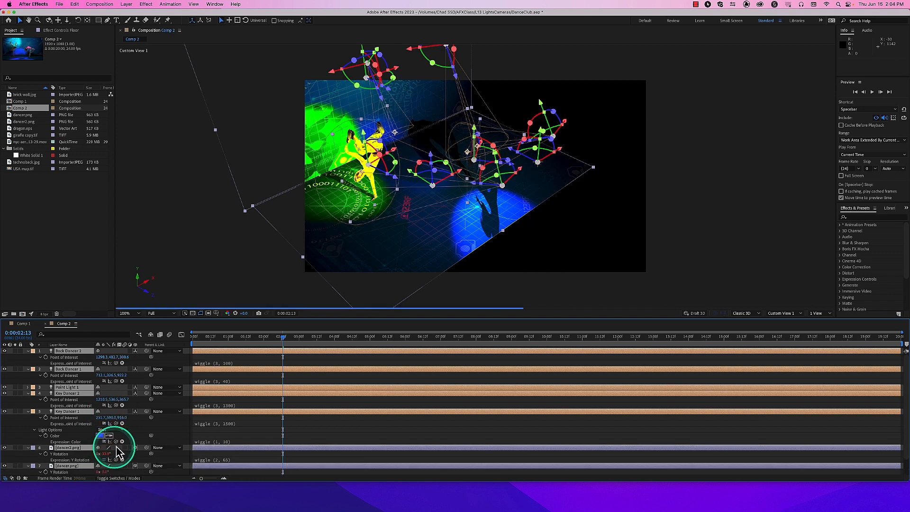
{"action": "scroll", "coordinate": [114, 443], "scroll_direction": "down", "scroll_amount": 2}
{"action": "left_click", "coordinate": [103, 447]}
{"action": "scroll", "coordinate": [114, 452], "scroll_direction": "down", "scroll_amount": 1}
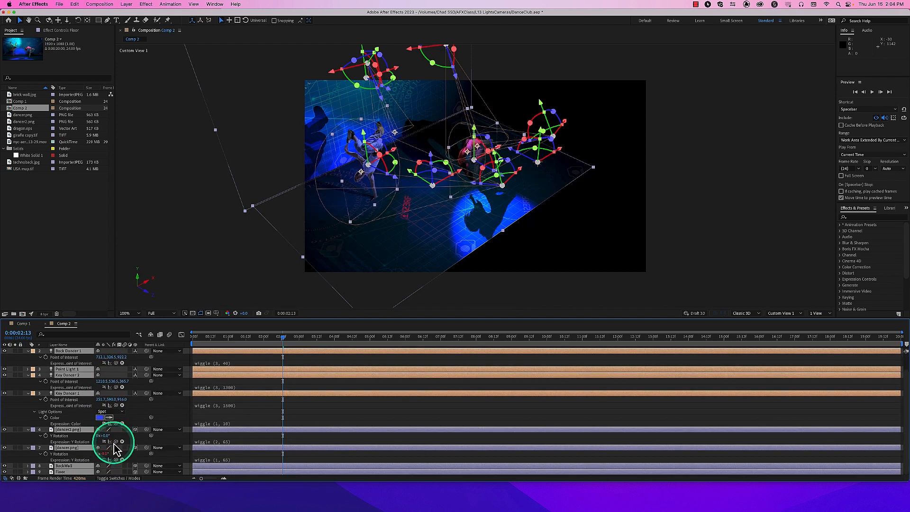
{"action": "left_click", "coordinate": [104, 459]}
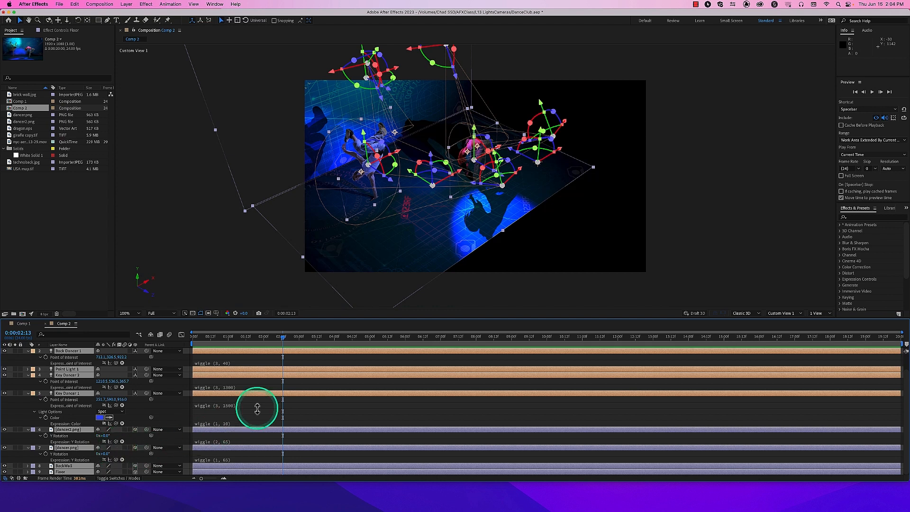
Collapse the layer properties and preview the composition from the start
{"action": "key", "text": "u"}
{"action": "left_click_drag", "start_coordinate": [249, 339], "coordinate": [178, 336]}
{"action": "key", "text": "space"}
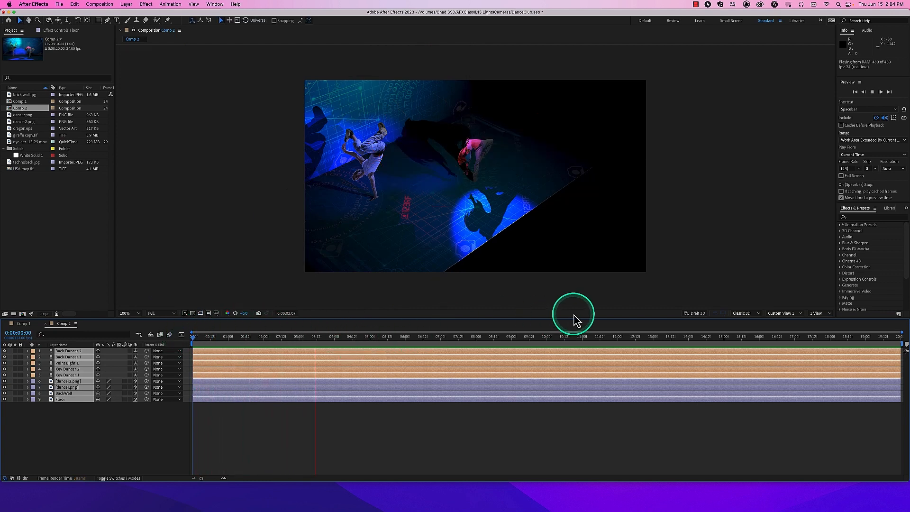
{"action": "key", "text": "space"}
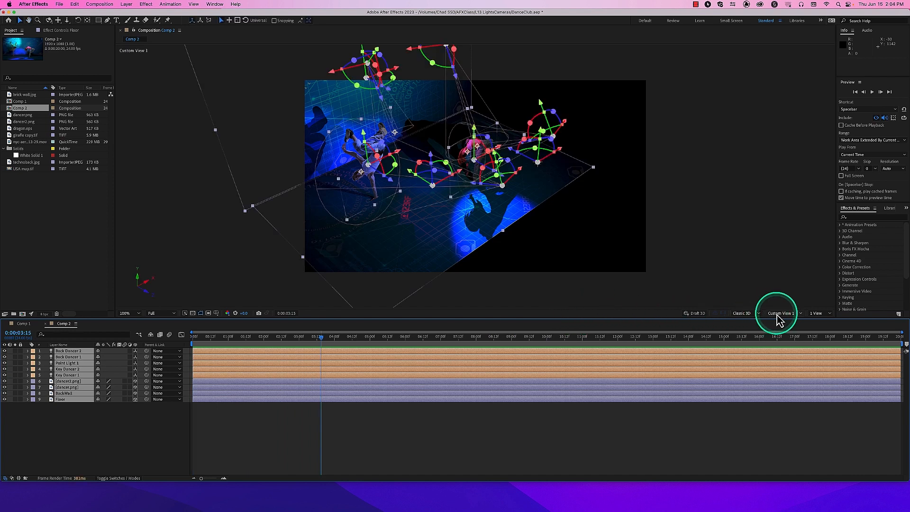
Switch the view to Active Camera (Default), preview the composition from the start, and deselect all layers
{"action": "left_click", "coordinate": [782, 313]}
{"action": "left_click", "coordinate": [786, 322]}
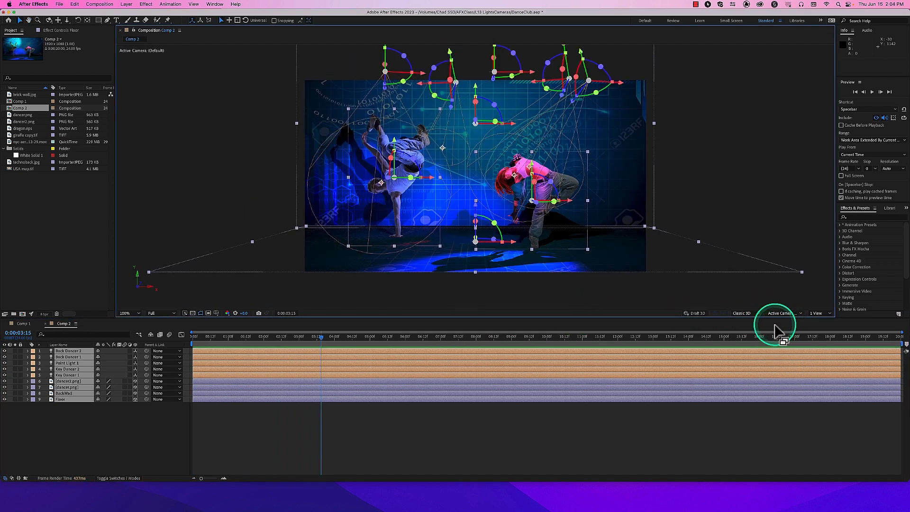
{"action": "left_click_drag", "start_coordinate": [290, 338], "coordinate": [185, 341]}
{"action": "key", "text": "space"}
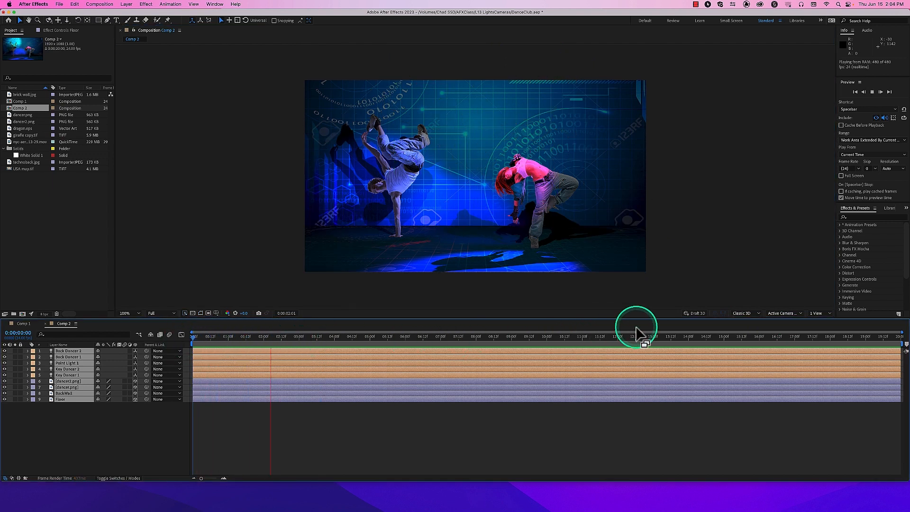
{"action": "key", "text": "space"}
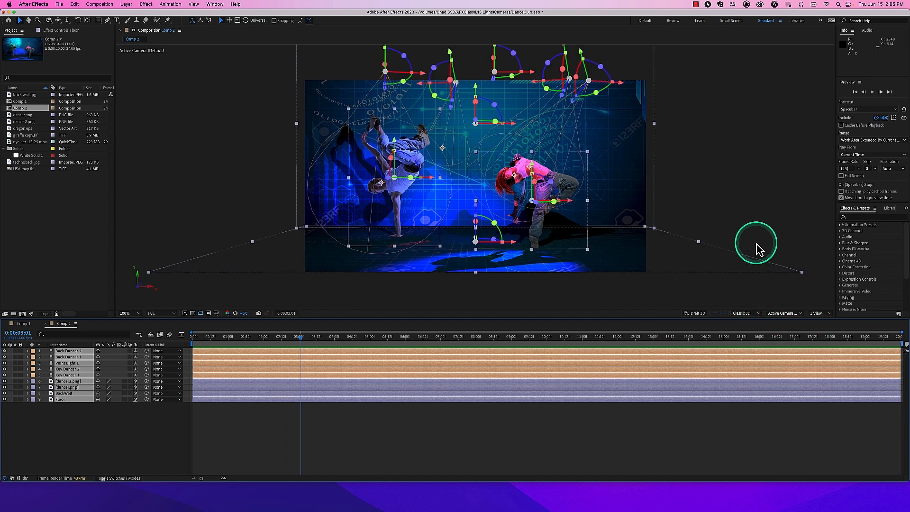
{"action": "left_click", "coordinate": [744, 190]}
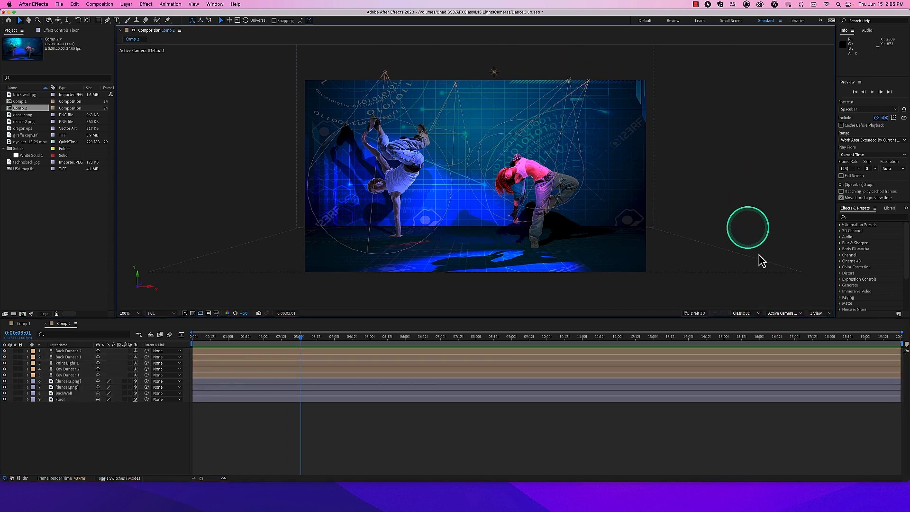
{"action": "left_click", "coordinate": [784, 314]}
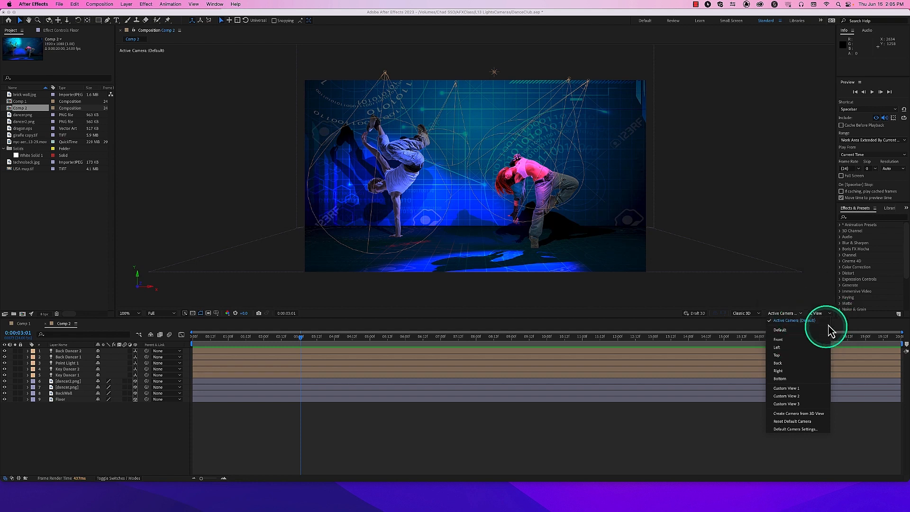
{"action": "left_click", "coordinate": [739, 169]}
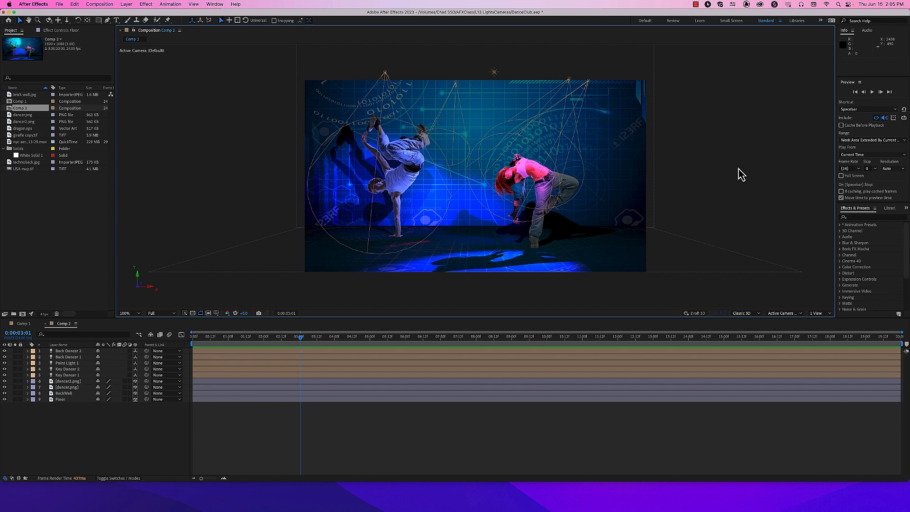
Create a two-node camera named Camera 1 with the 24mm lens preset
{"action": "left_click", "coordinate": [126, 5]}
{"action": "mouse_move", "coordinate": [131, 15]}
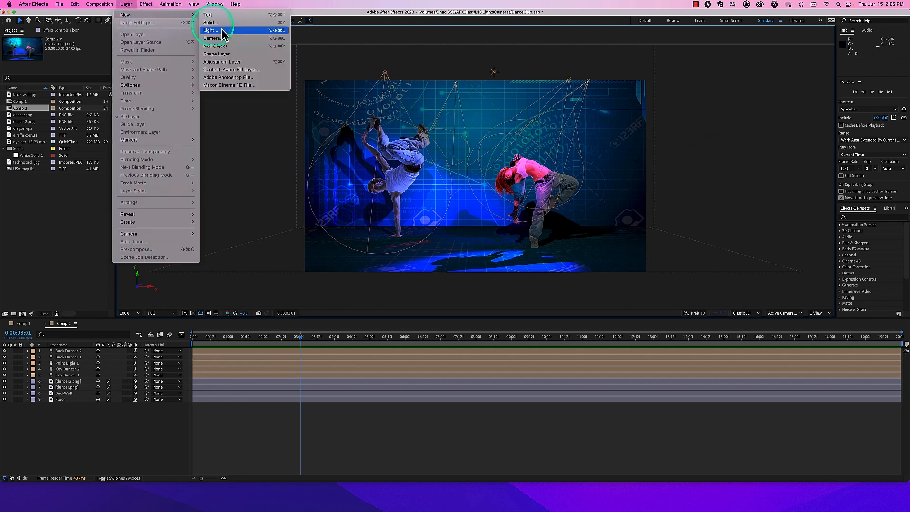
{"action": "left_click", "coordinate": [272, 41]}
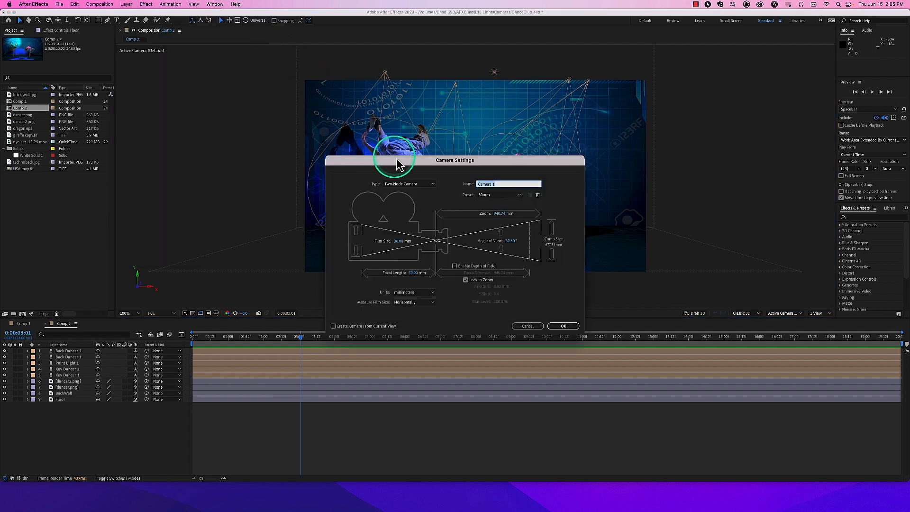
{"action": "left_click_drag", "start_coordinate": [398, 163], "coordinate": [391, 113]}
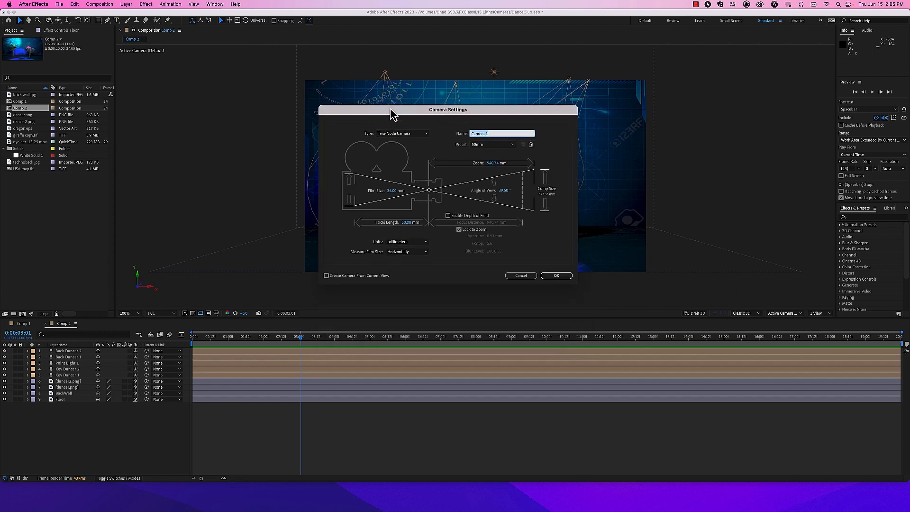
{"action": "left_click", "coordinate": [400, 137]}
{"action": "left_click", "coordinate": [496, 145]}
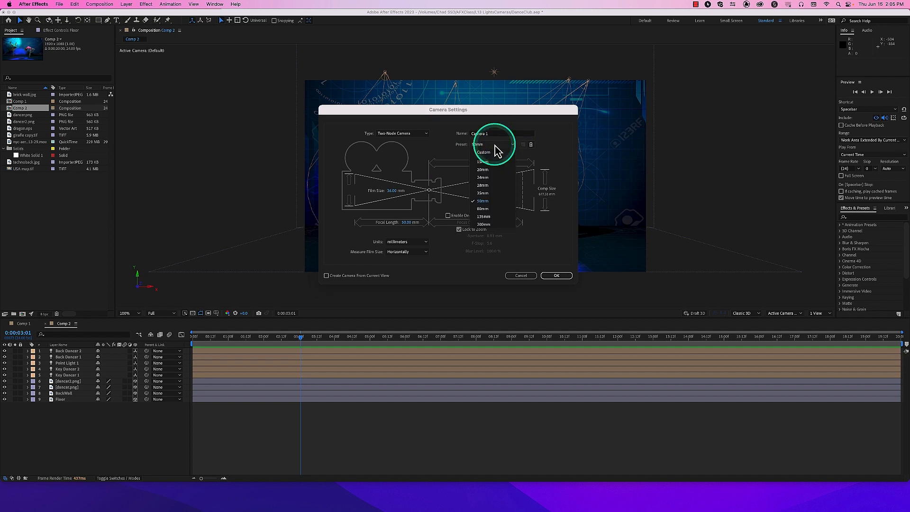
{"action": "left_click", "coordinate": [489, 178]}
{"action": "left_click_drag", "start_coordinate": [427, 107], "coordinate": [244, 121]}
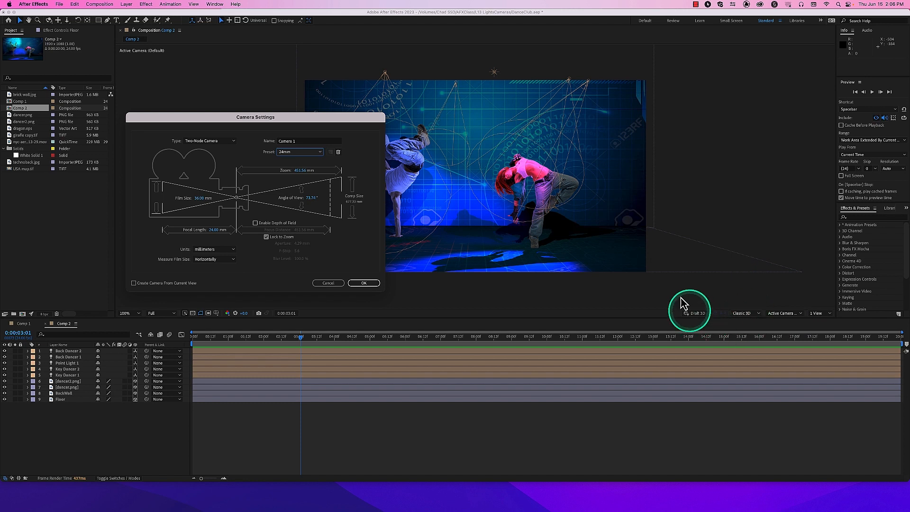
{"action": "left_click", "coordinate": [364, 283]}
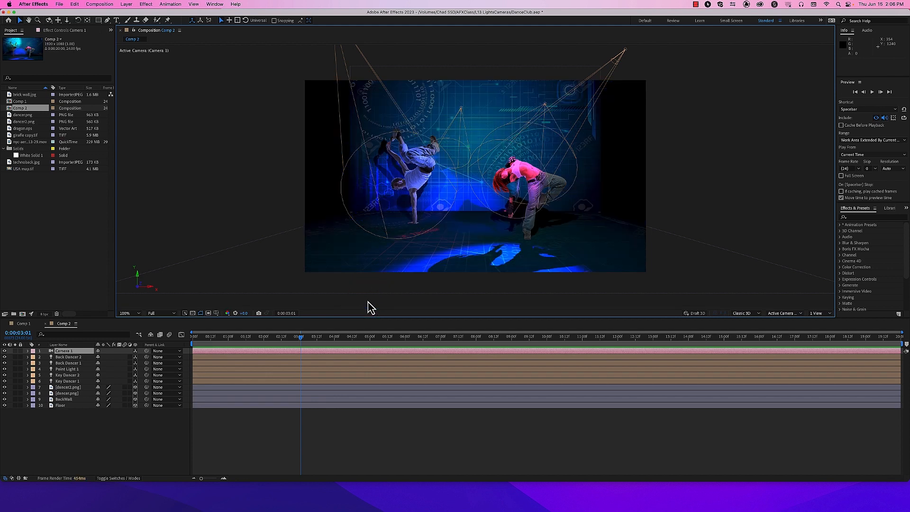
Widen the BackWall layer to about 395% and the Floor layer to about 384% horizontal scale to fill the frame
{"action": "left_click", "coordinate": [325, 138]}
{"action": "left_click", "coordinate": [379, 122]}
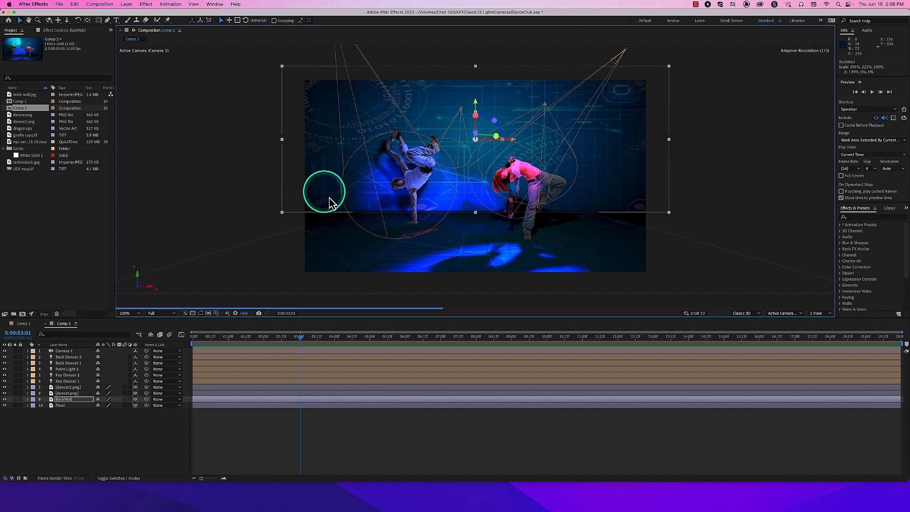
{"action": "left_click", "coordinate": [350, 238]}
{"action": "left_click_drag", "start_coordinate": [299, 239], "coordinate": [226, 230]}
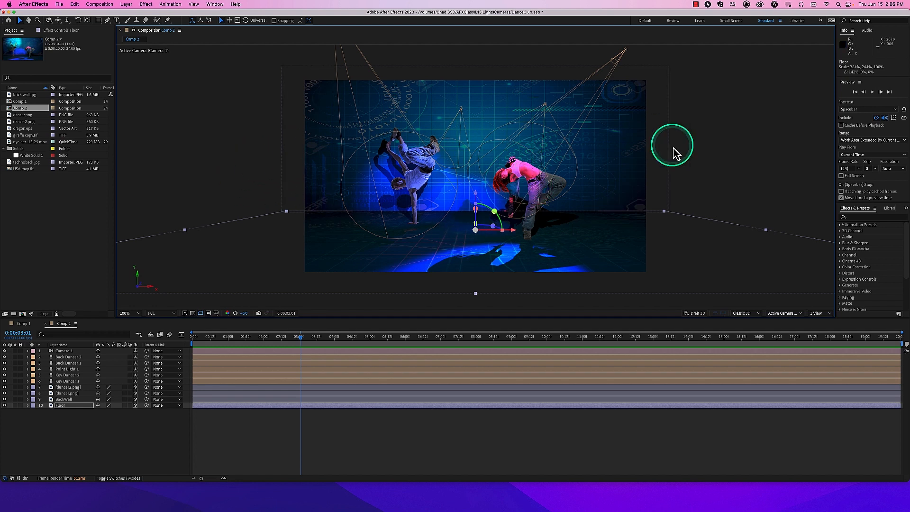
Delete the Camera 1 layer, restore it to compare the view, and delete it again
{"action": "left_click", "coordinate": [64, 351]}
{"action": "key", "text": "Delete"}
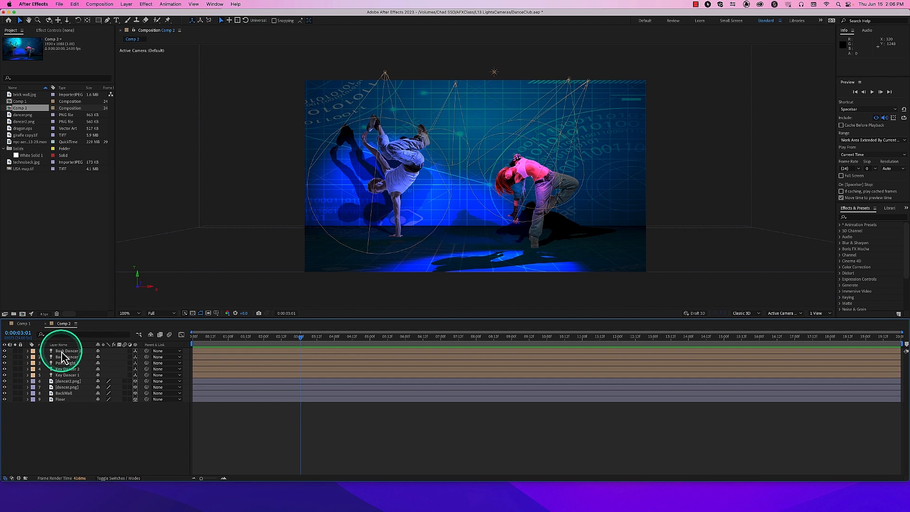
{"action": "key", "text": "super+z"}
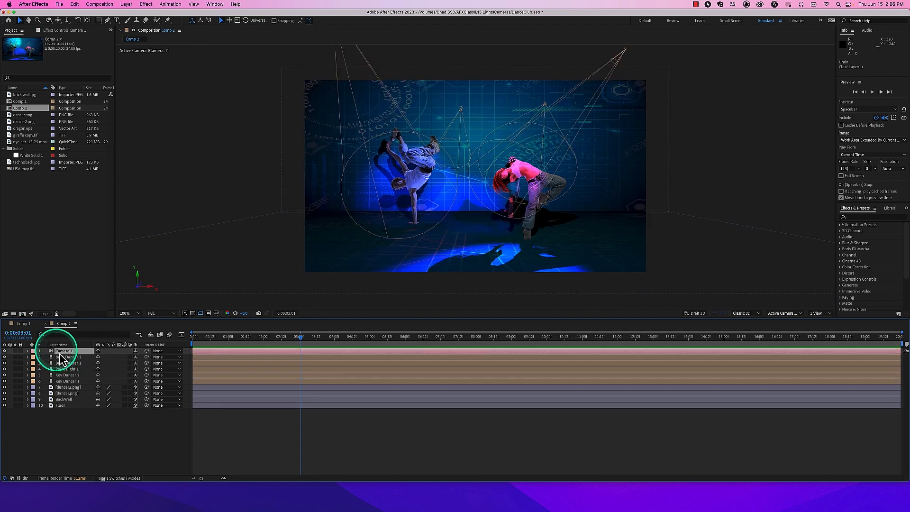
{"action": "key", "text": "Delete"}
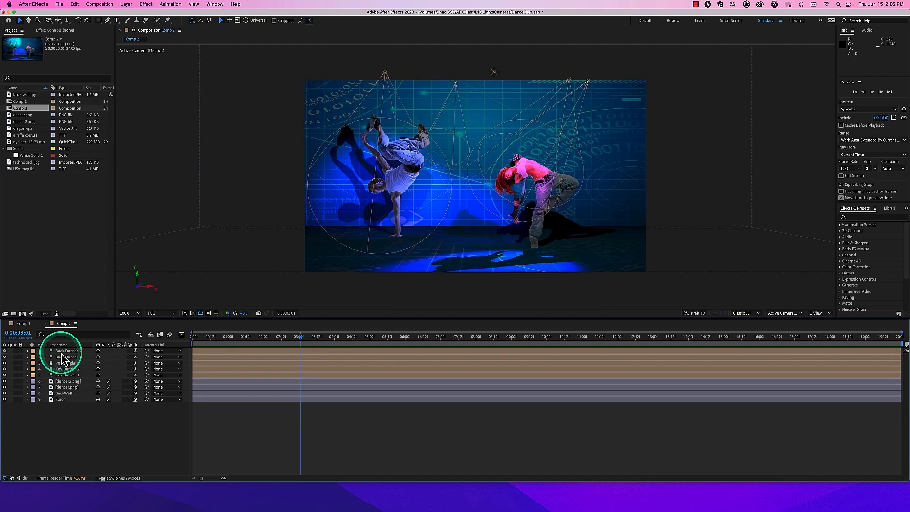
Create a two-node camera named Camera 1 with the 135mm lens preset to compare the framing, and delete it again
{"action": "key", "text": "super+alt+shift+c"}
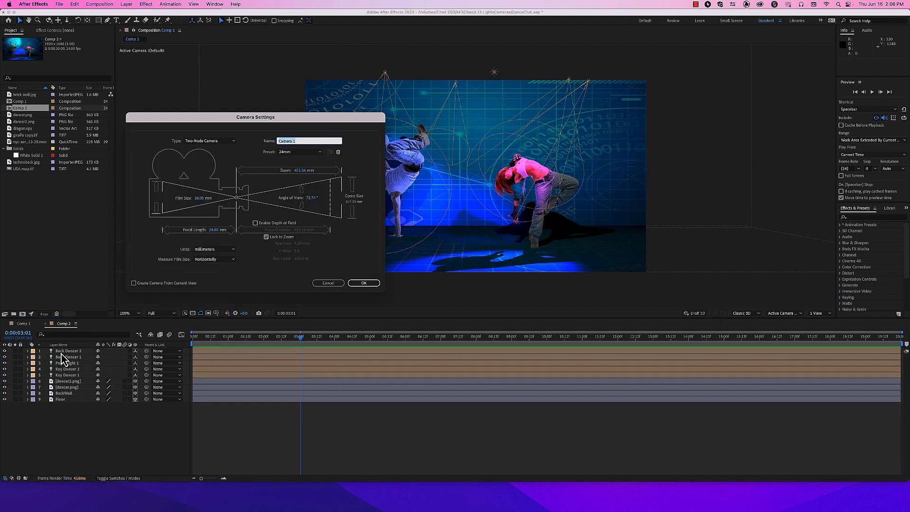
{"action": "left_click", "coordinate": [297, 152]}
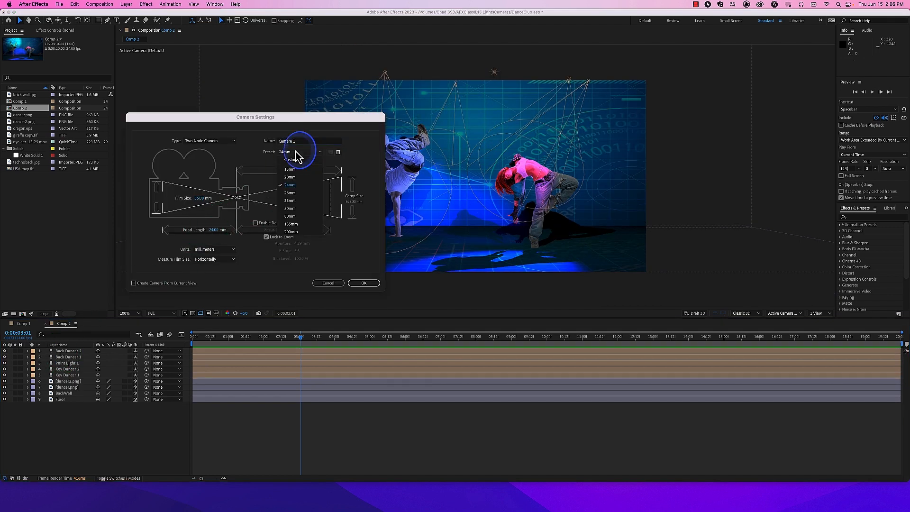
{"action": "left_click", "coordinate": [299, 224]}
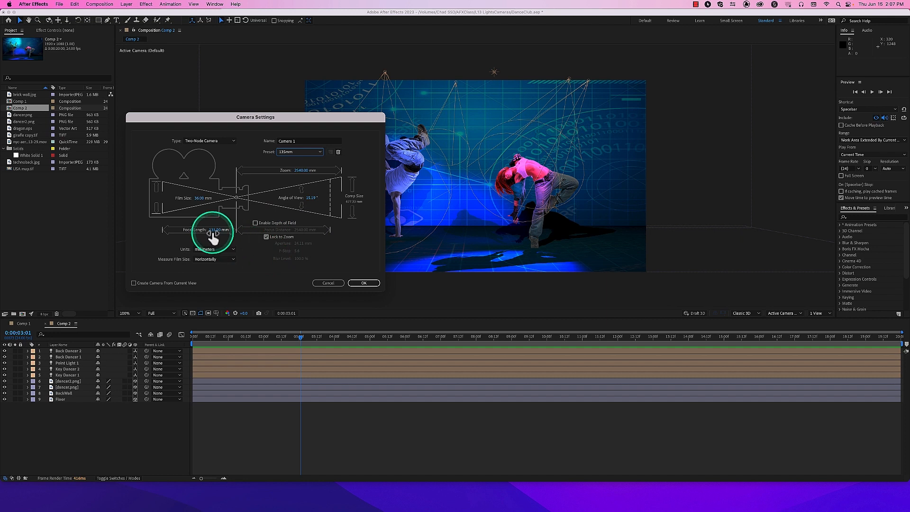
{"action": "left_click", "coordinate": [363, 283]}
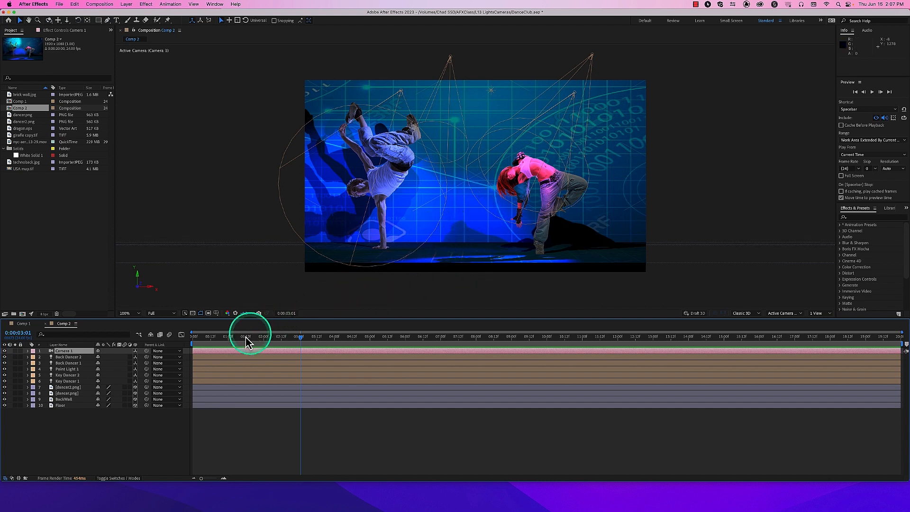
{"action": "left_click", "coordinate": [75, 351]}
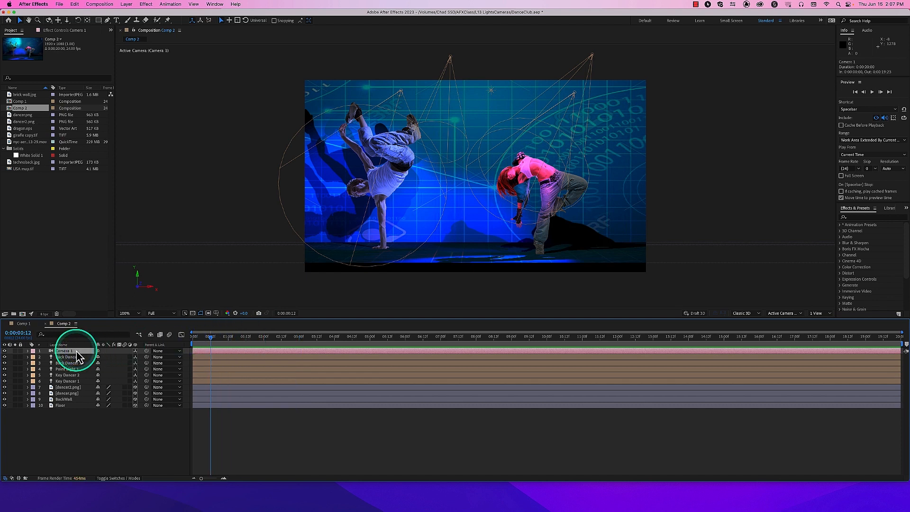
{"action": "key", "text": "Delete"}
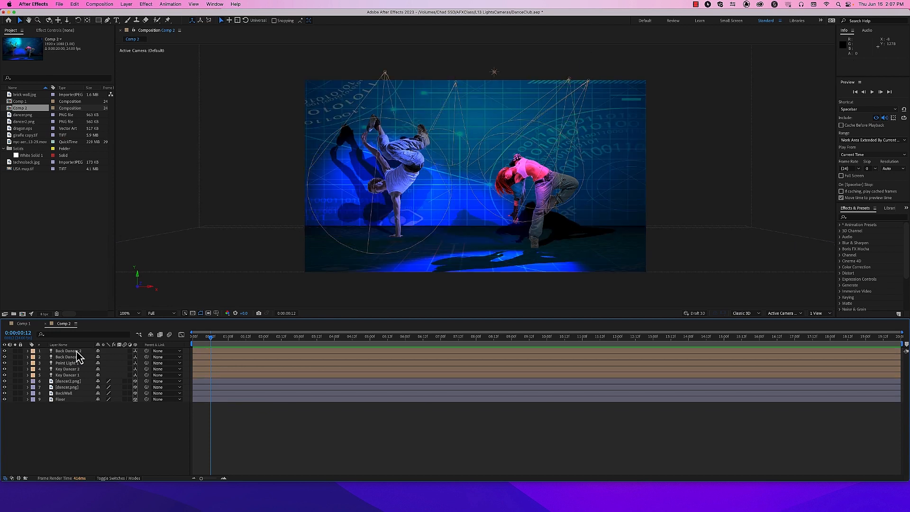
Create a two-node camera named Camera 1 with the 50mm lens preset
{"action": "key", "text": "super+alt+shift+c"}
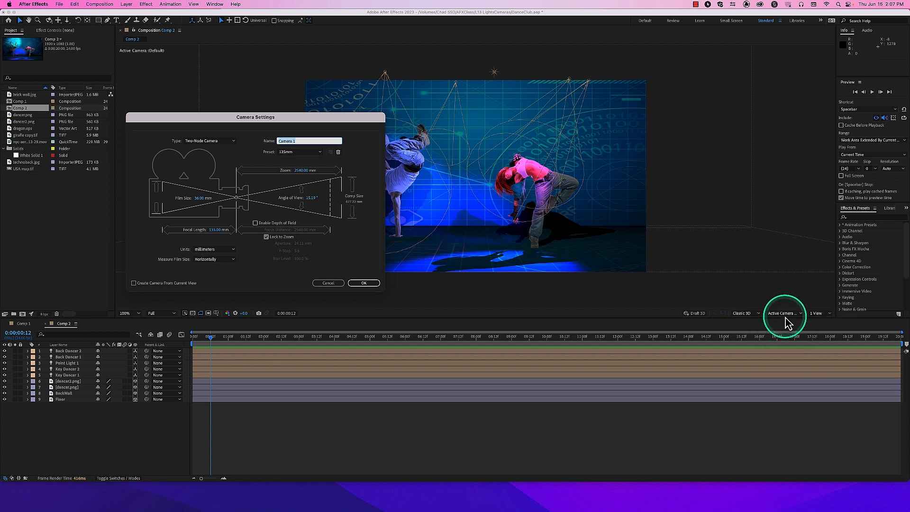
{"action": "left_click", "coordinate": [305, 155]}
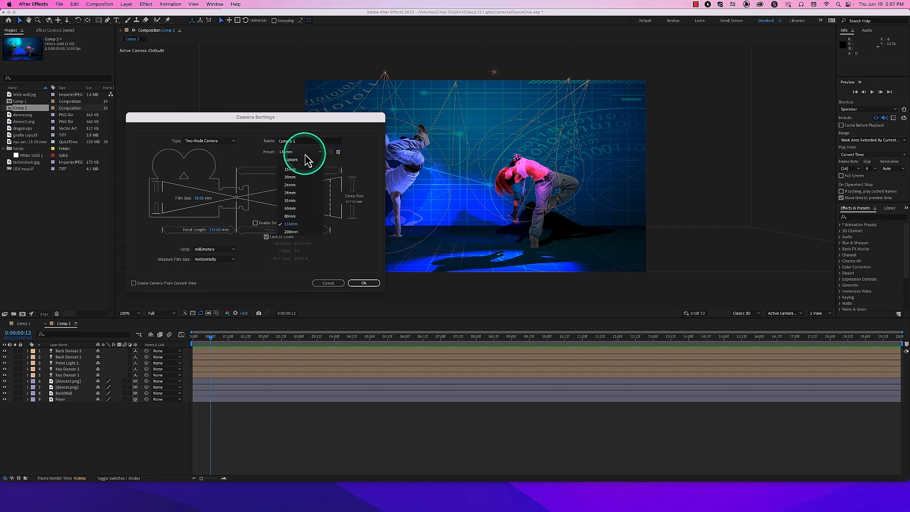
{"action": "left_click", "coordinate": [309, 209]}
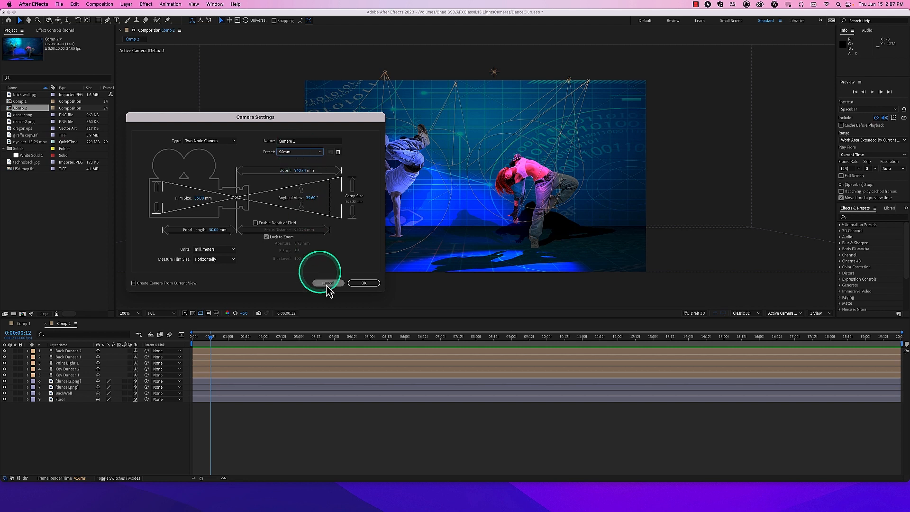
{"action": "left_click", "coordinate": [373, 285]}
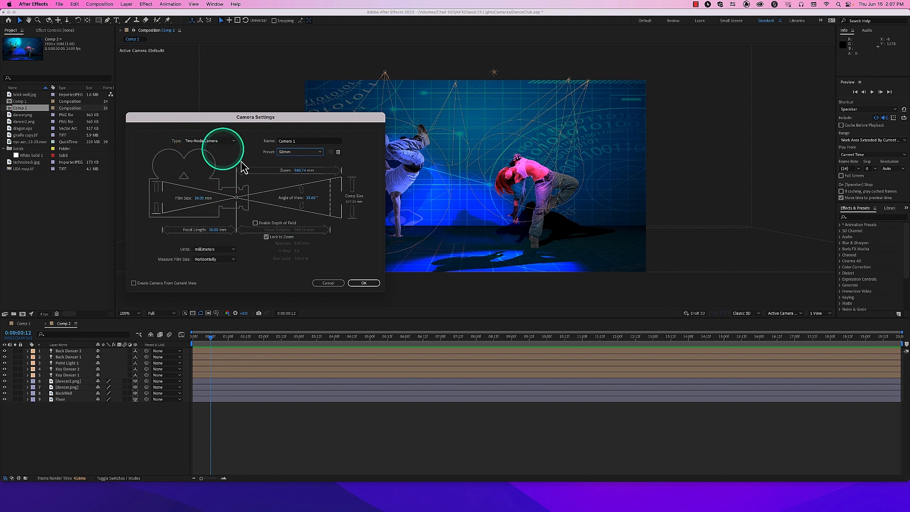
{"action": "left_click", "coordinate": [363, 283]}
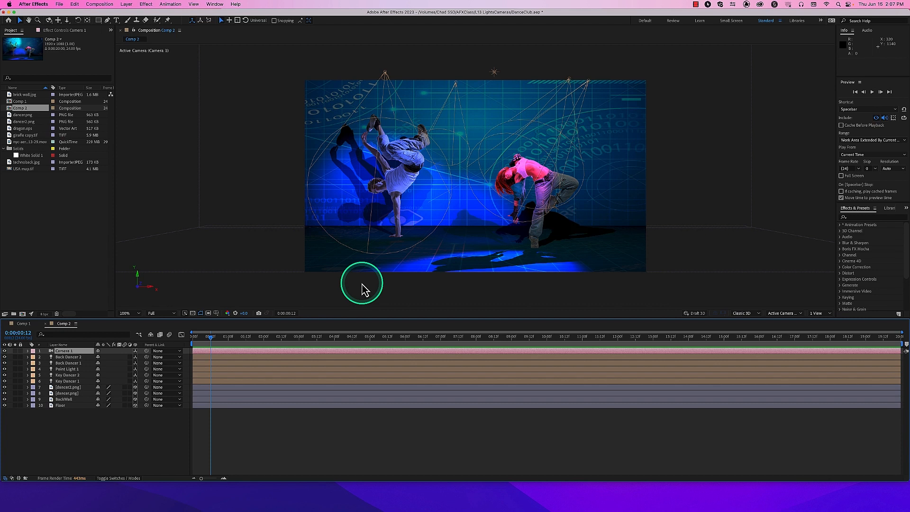
Preview the composition through the 50mm camera, restarting playback from the beginning
{"action": "key", "text": "space"}
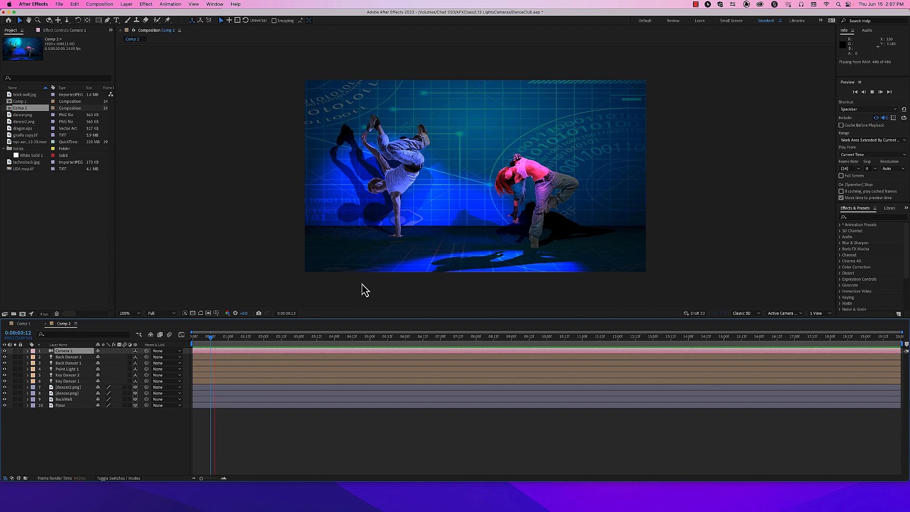
{"action": "left_click_drag", "start_coordinate": [211, 343], "coordinate": [189, 332]}
{"action": "left_click", "coordinate": [290, 301]}
{"action": "key", "text": "space"}
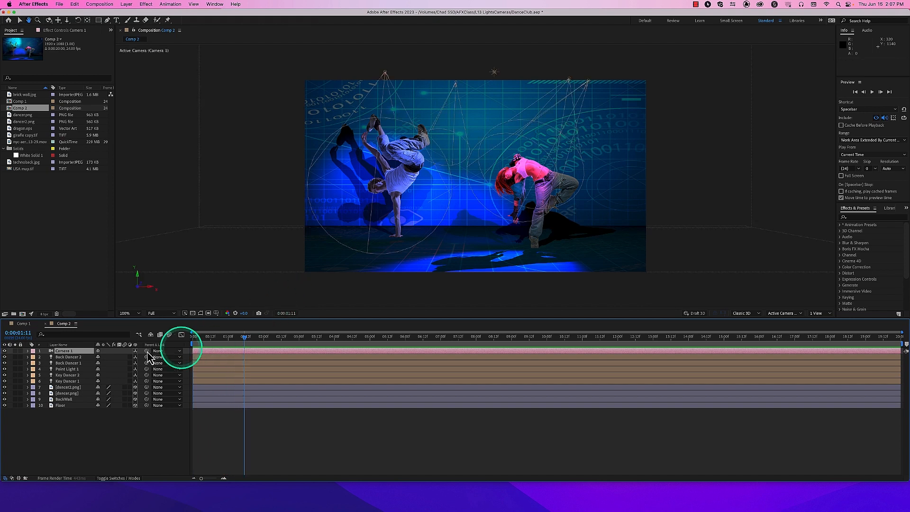
Expand Camera 1's Transform properties, try moving the camera back to about -3025 on Z, and reset the transform
{"action": "left_click", "coordinate": [27, 351]}
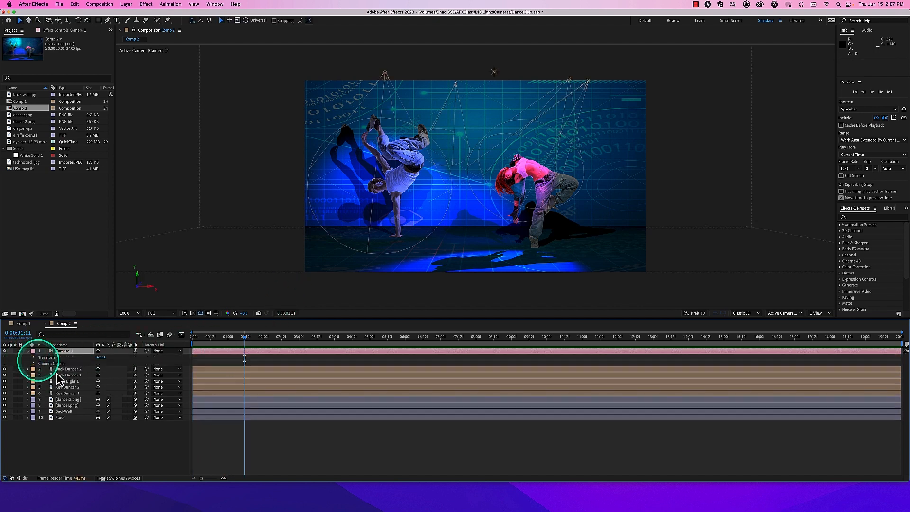
{"action": "left_click", "coordinate": [35, 358]}
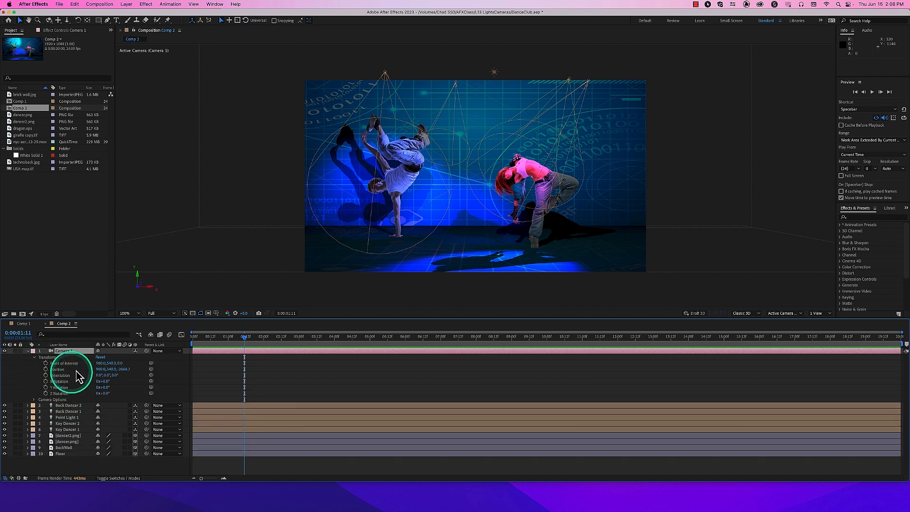
{"action": "left_click_drag", "start_coordinate": [100, 370], "coordinate": [4, 370]}
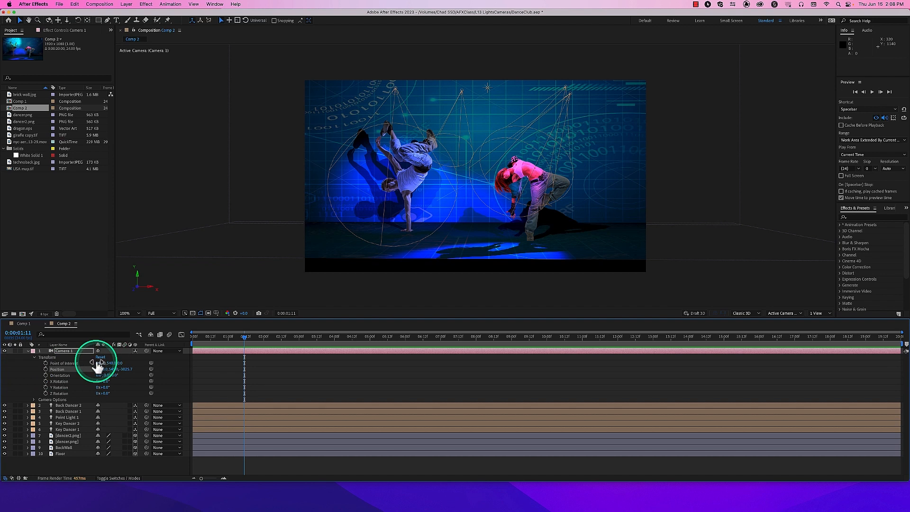
{"action": "left_click", "coordinate": [99, 358]}
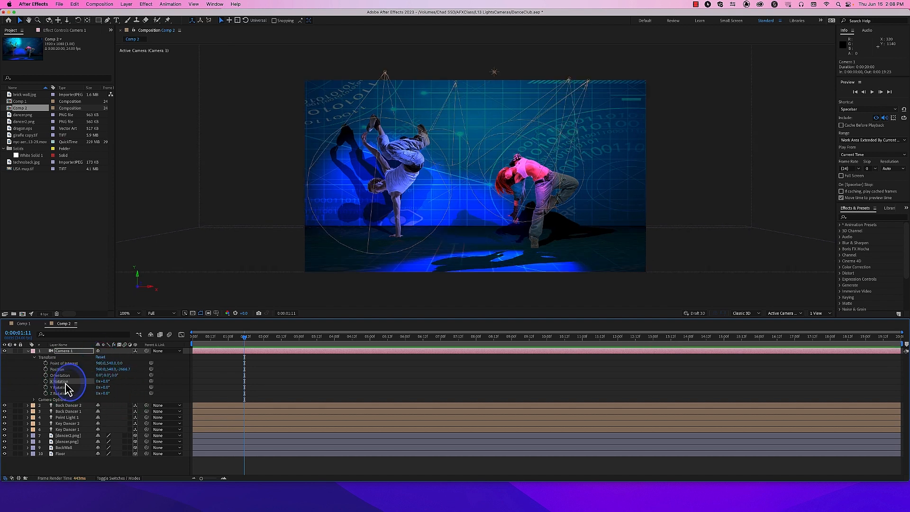
Try rotating Camera 1 to -3° on X and 8° on Y, and separately about Z, resetting its transform each time
{"action": "mouse_move", "coordinate": [108, 383]}
{"action": "left_mouse_down"}
{"action": "mouse_move", "coordinate": [116, 383]}
{"action": "mouse_move", "coordinate": [108, 386]}
{"action": "left_mouse_up"}
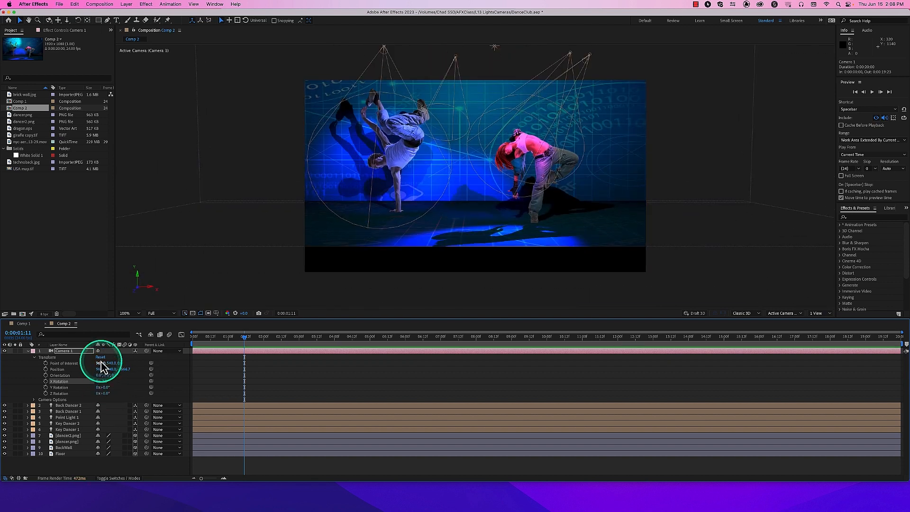
{"action": "mouse_move", "coordinate": [108, 388]}
{"action": "left_mouse_down"}
{"action": "mouse_move", "coordinate": [95, 387]}
{"action": "mouse_move", "coordinate": [116, 383]}
{"action": "mouse_move", "coordinate": [103, 383]}
{"action": "left_mouse_up"}
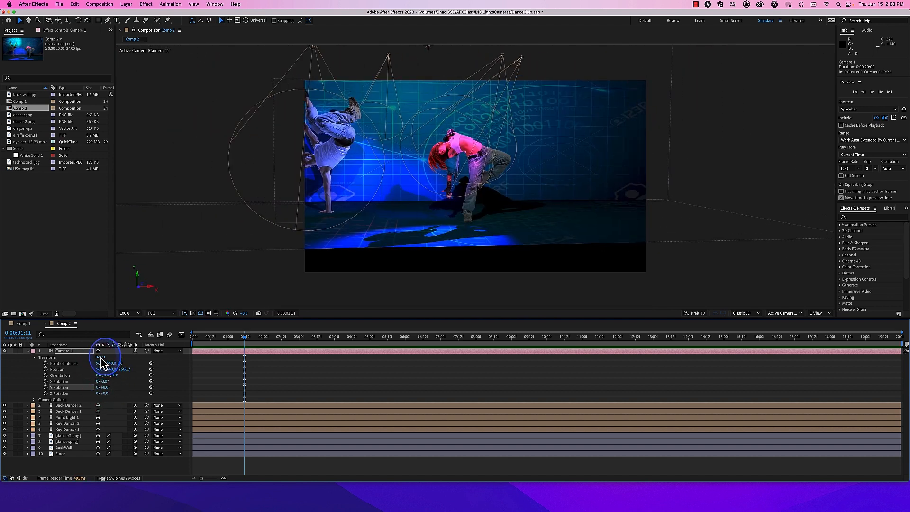
{"action": "left_click", "coordinate": [101, 358]}
{"action": "left_click_drag", "start_coordinate": [107, 394], "coordinate": [223, 382]}
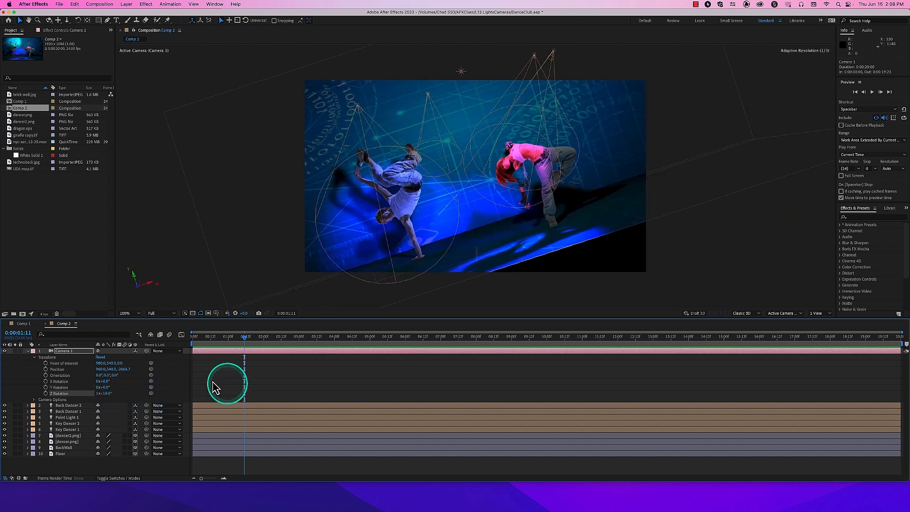
{"action": "left_click", "coordinate": [100, 357]}
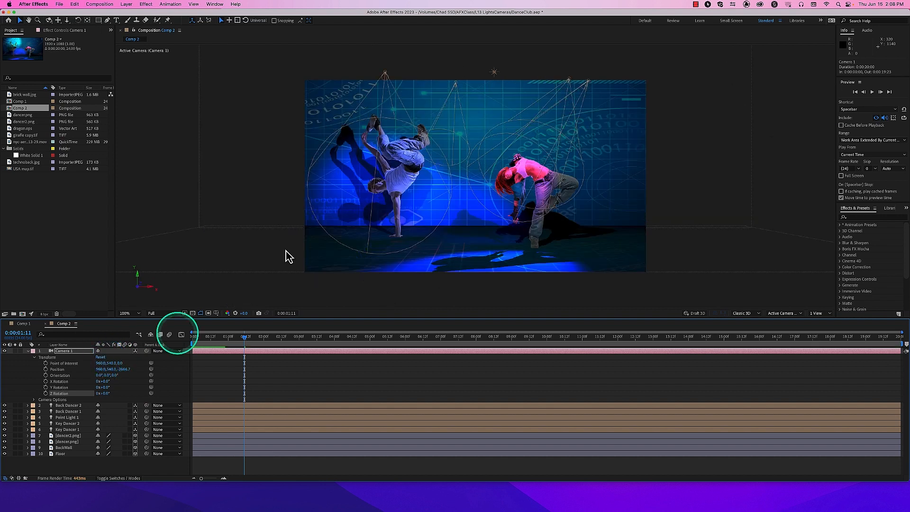
Show the composition in 2 Views with the second view set to Top, and leave all layers deselected
{"action": "left_click", "coordinate": [798, 314]}
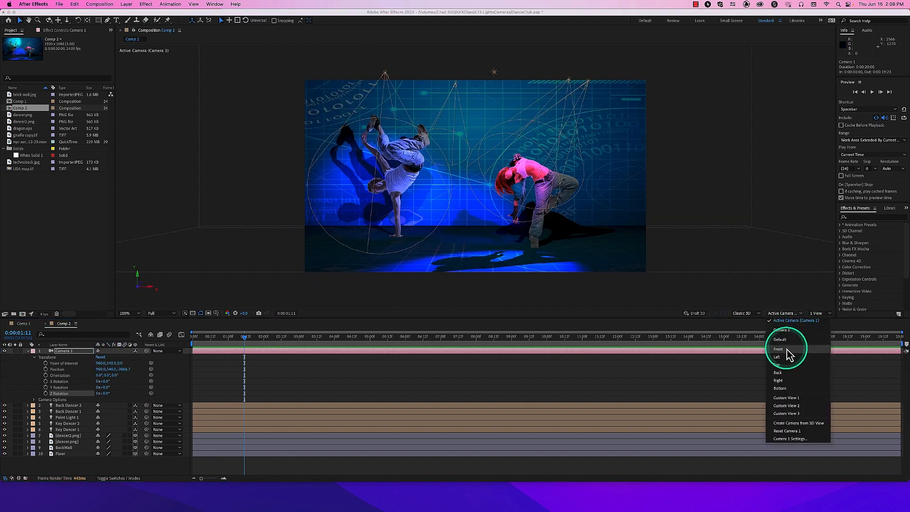
{"action": "left_click", "coordinate": [821, 314]}
{"action": "left_click", "coordinate": [826, 335]}
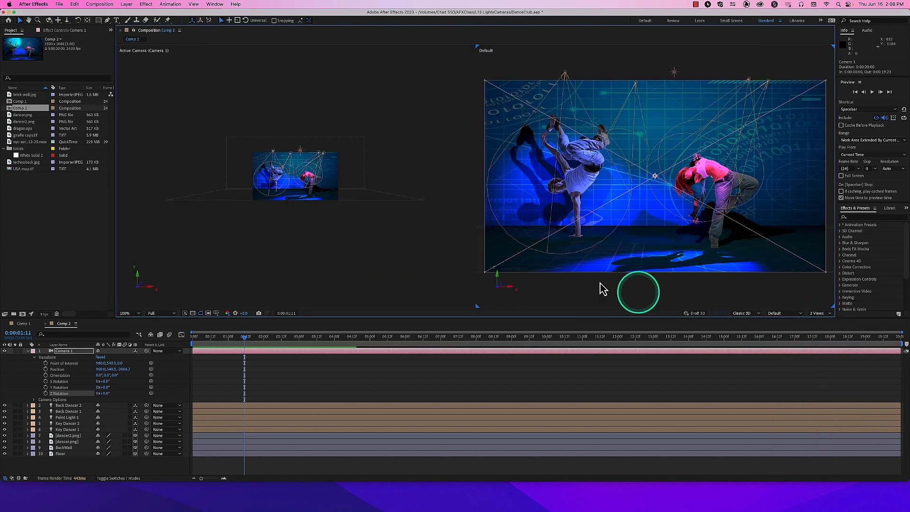
{"action": "left_click", "coordinate": [346, 244]}
{"action": "left_click", "coordinate": [637, 203]}
{"action": "left_click", "coordinate": [778, 313]}
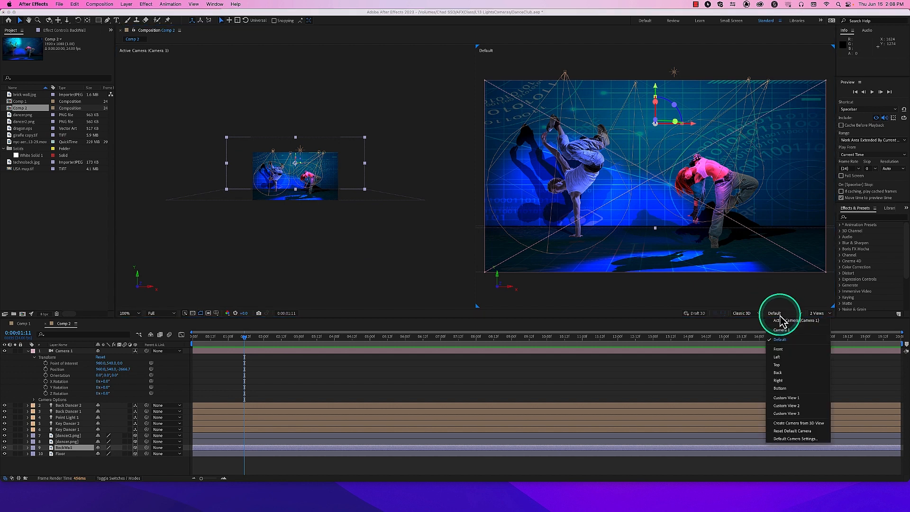
{"action": "left_click", "coordinate": [780, 365]}
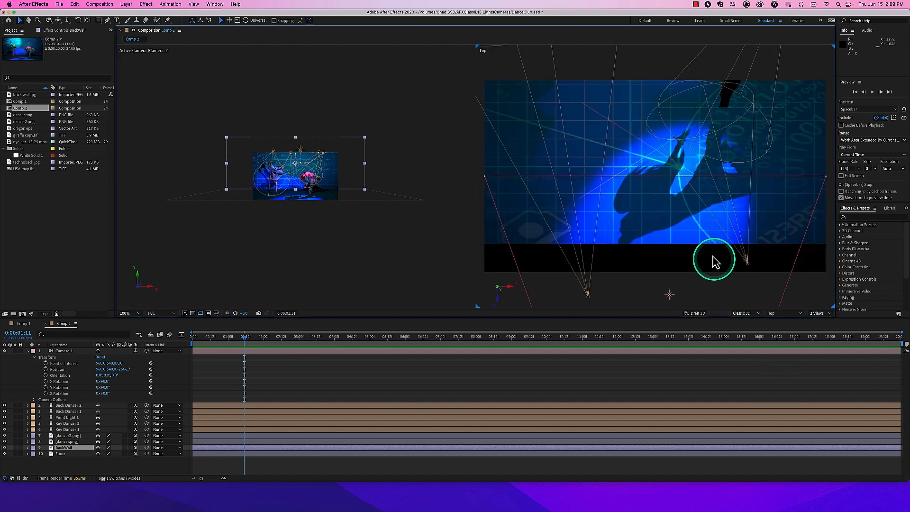
{"action": "scroll", "coordinate": [711, 256], "scroll_direction": "down", "scroll_amount": 2}
{"action": "scroll", "coordinate": [707, 248], "scroll_direction": "up", "scroll_amount": 1}
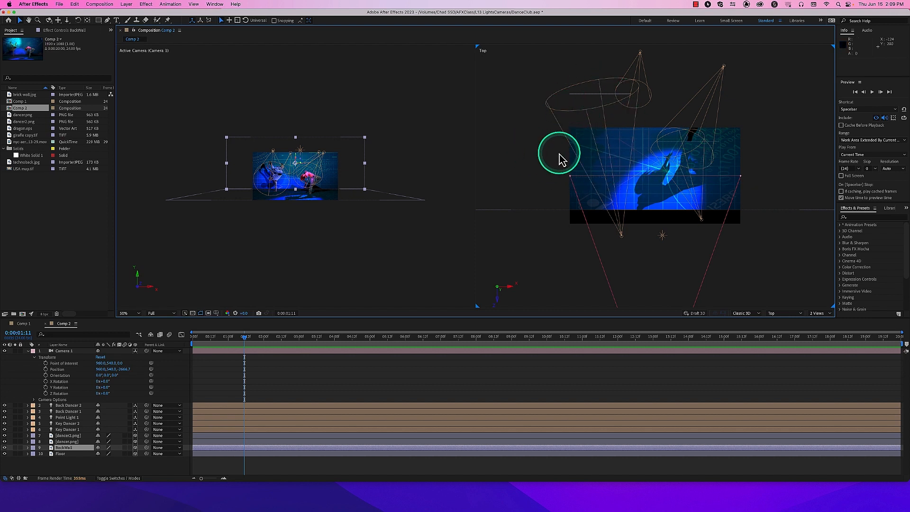
{"action": "scroll", "coordinate": [559, 158], "scroll_direction": "down", "scroll_amount": 2}
{"action": "left_click", "coordinate": [500, 93]}
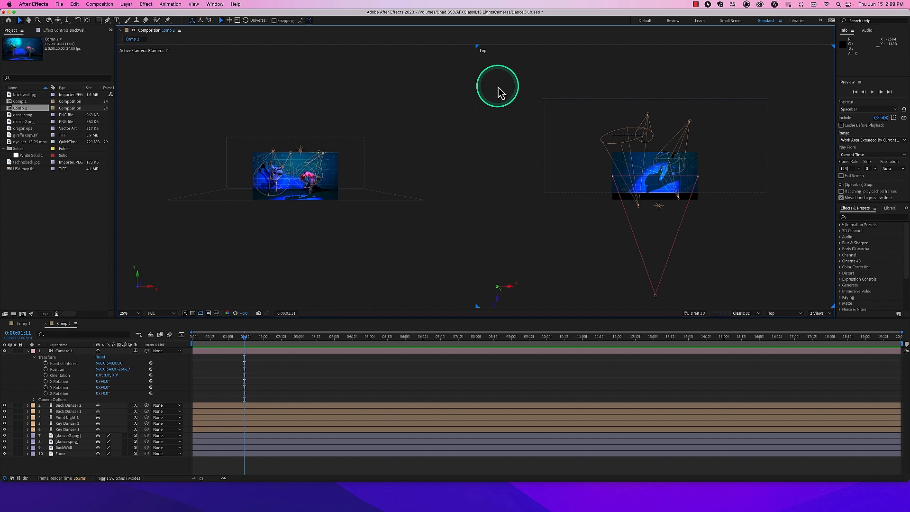
Set the Top view's spotlight wireframes to display only When Selected in the View Options
{"action": "left_click", "coordinate": [181, 31]}
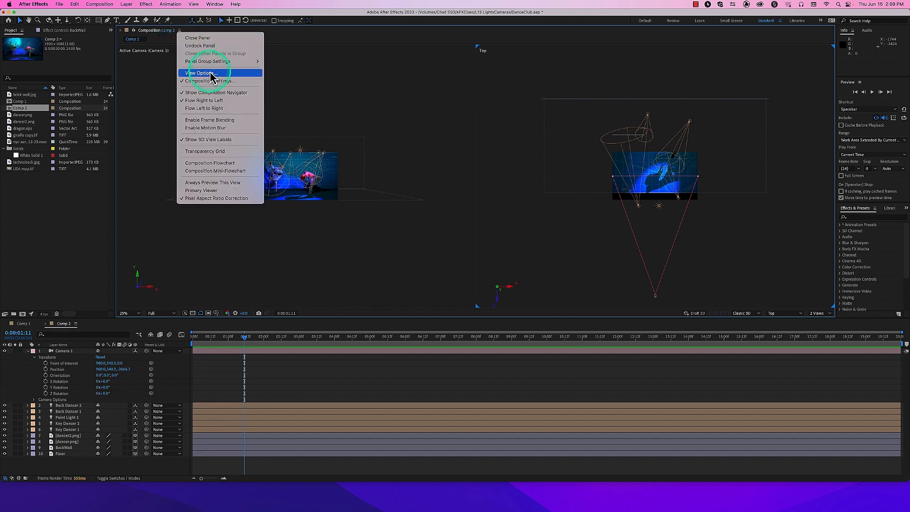
{"action": "left_click", "coordinate": [180, 31]}
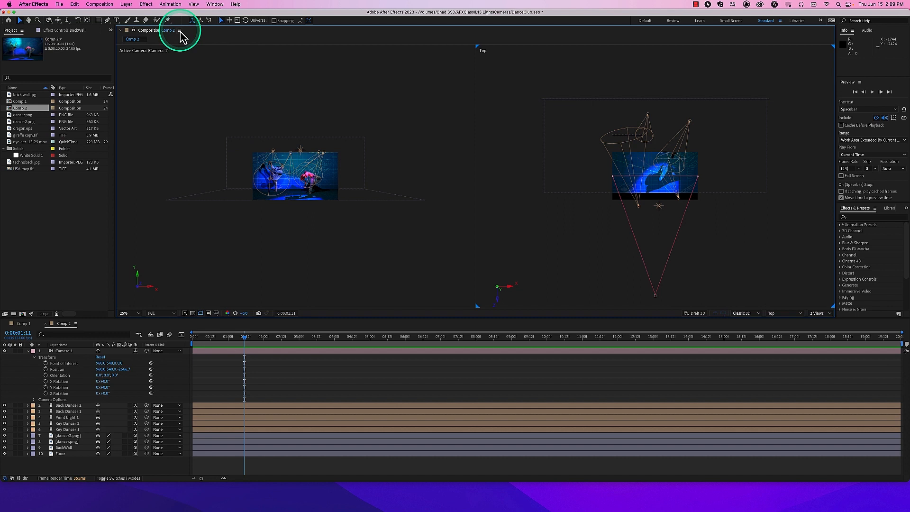
{"action": "left_click", "coordinate": [179, 31]}
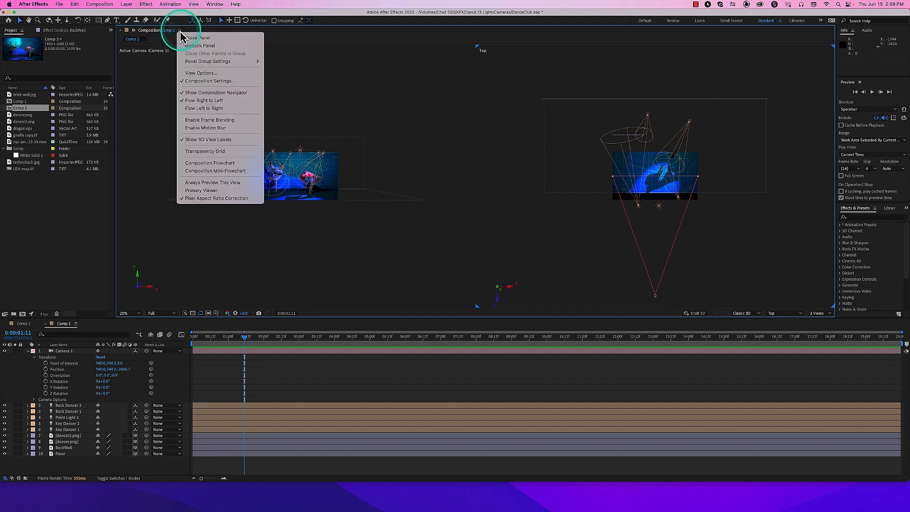
{"action": "left_click", "coordinate": [201, 72]}
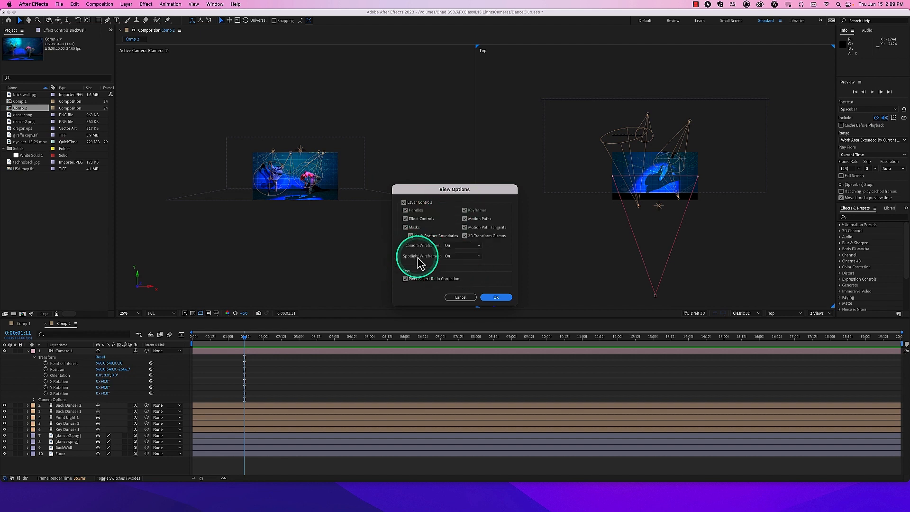
{"action": "left_click", "coordinate": [459, 255]}
{"action": "left_click", "coordinate": [463, 264]}
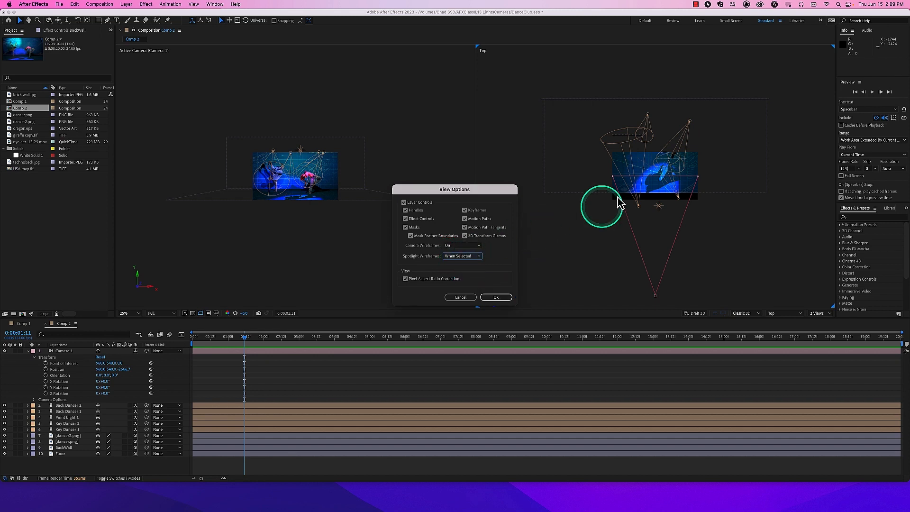
{"action": "left_click", "coordinate": [496, 297]}
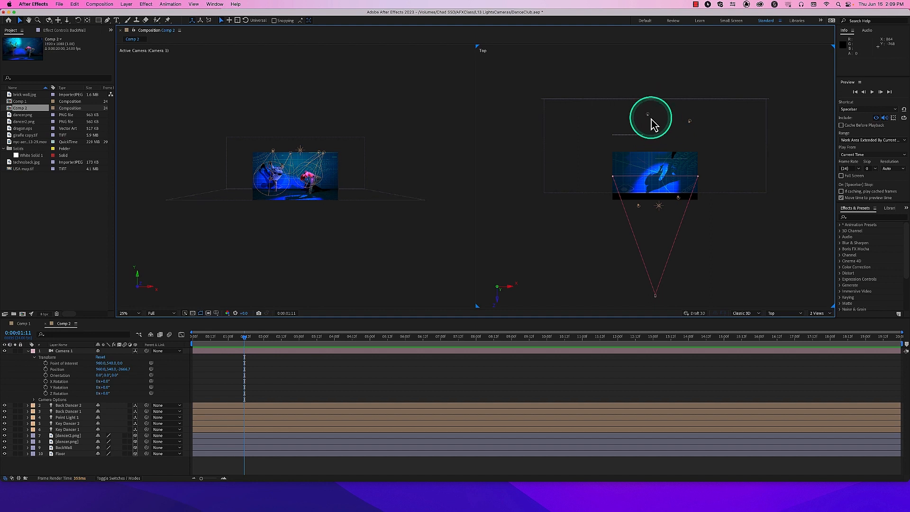
Select Point Light 1, the key lights and Back Dancer 2 in turn to identify them in the views, and deselect everything
{"action": "left_click", "coordinate": [73, 419]}
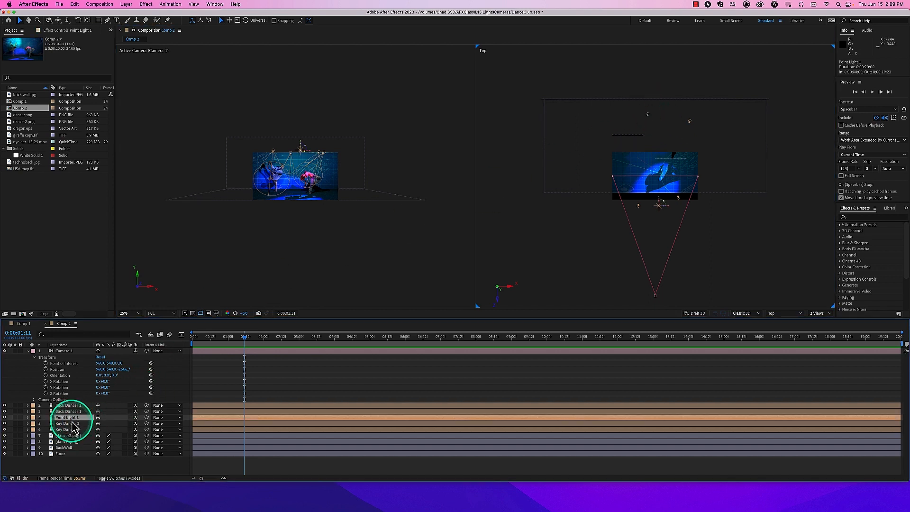
{"action": "left_click", "coordinate": [73, 423]}
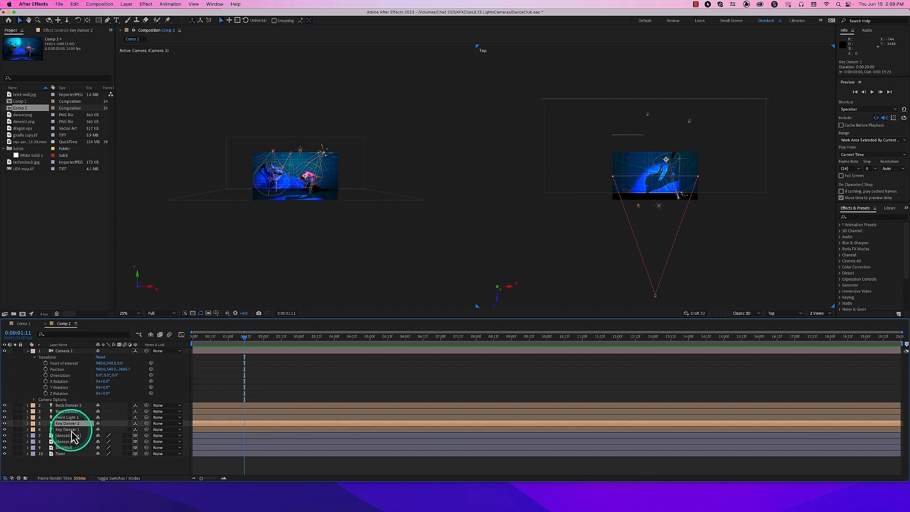
{"action": "left_click", "coordinate": [72, 430]}
{"action": "left_click", "coordinate": [74, 405]}
{"action": "left_click", "coordinate": [76, 418]}
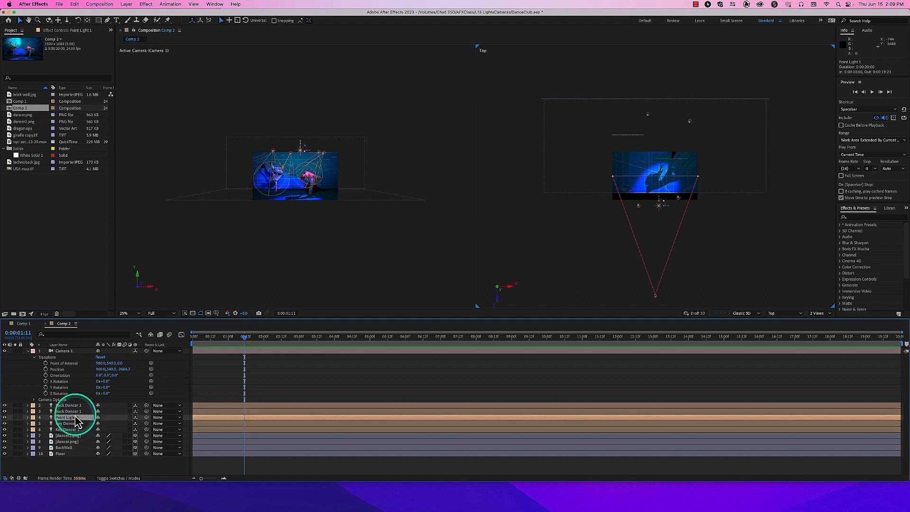
{"action": "left_click", "coordinate": [278, 273]}
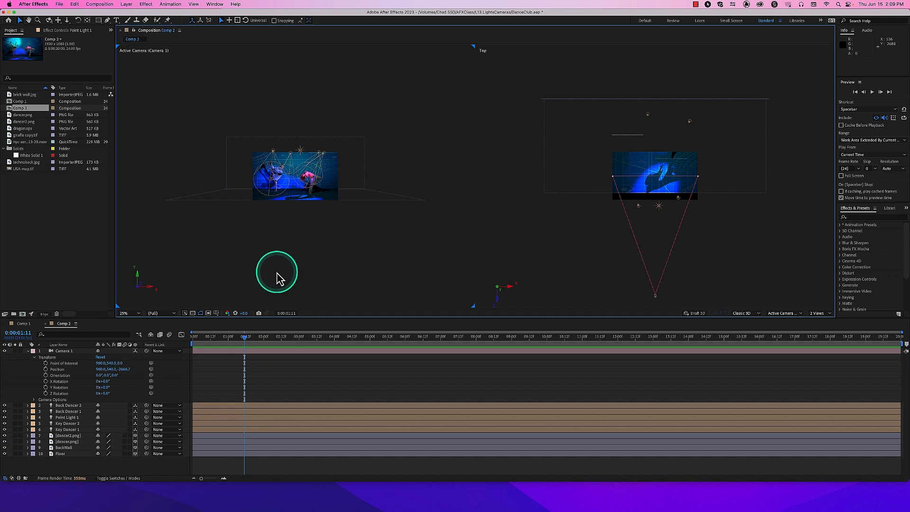
Select Camera 1 in the Top view and shift its X position slightly to about 943
{"action": "left_click", "coordinate": [570, 251]}
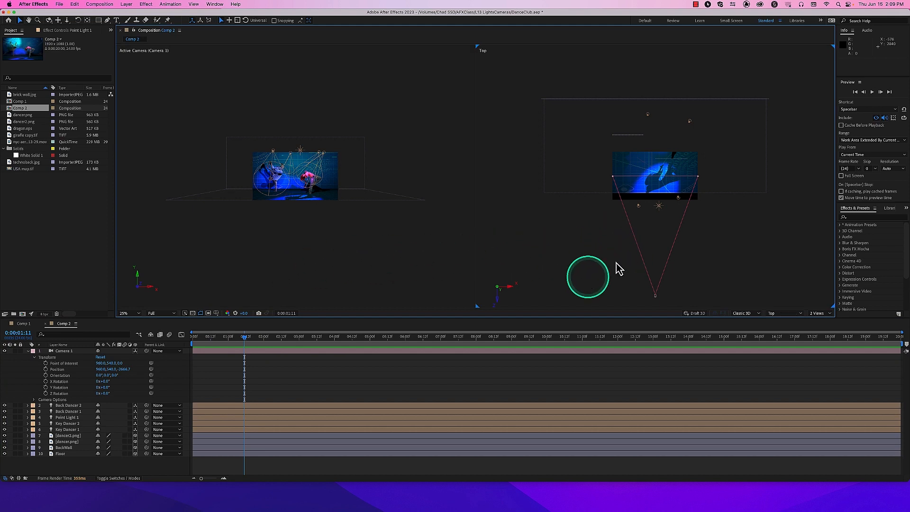
{"action": "left_click", "coordinate": [656, 298]}
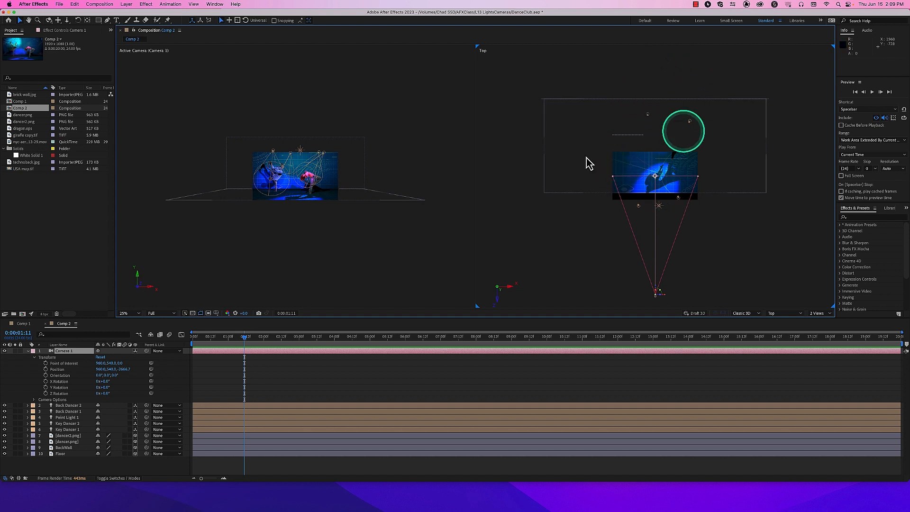
{"action": "scroll", "coordinate": [357, 240], "scroll_direction": "up", "scroll_amount": 5}
{"action": "scroll", "coordinate": [356, 241], "scroll_direction": "down", "scroll_amount": 3}
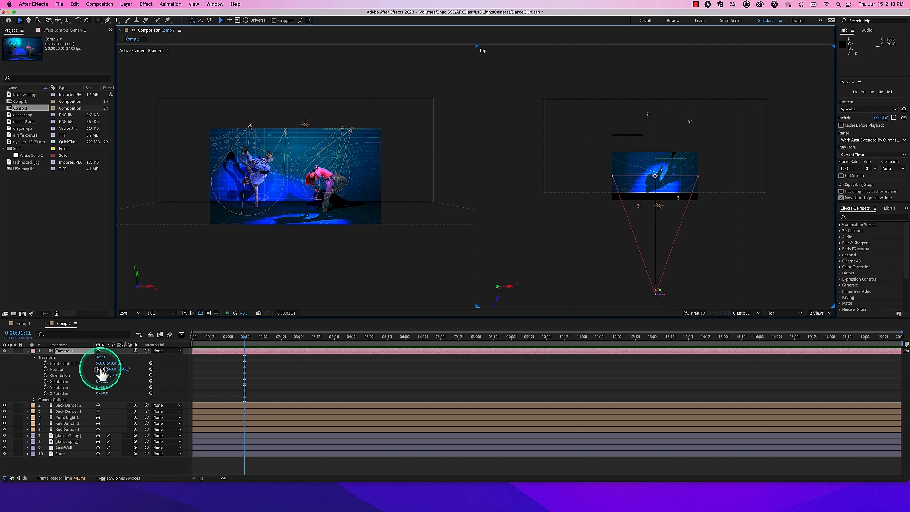
{"action": "left_click_drag", "start_coordinate": [99, 370], "coordinate": [67, 363]}
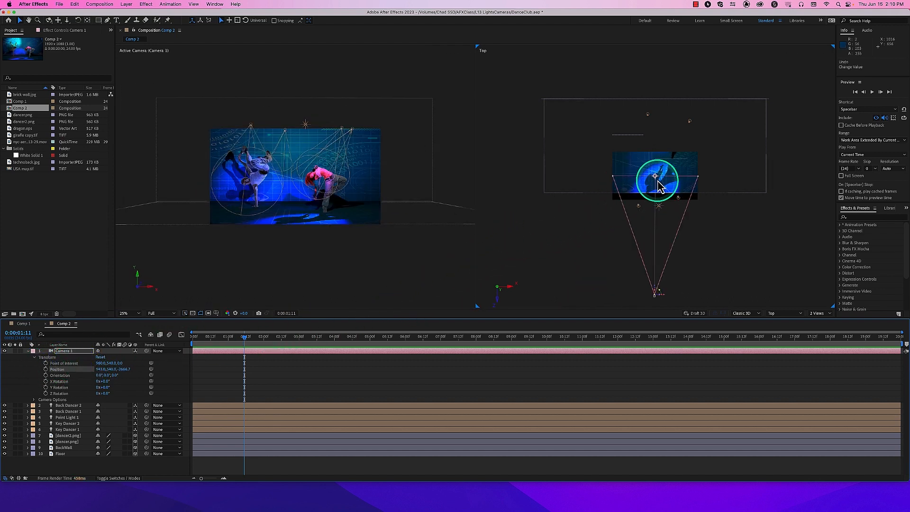
Move Camera 1's point of interest in the Top view to about 203, 540, 920
{"action": "left_click_drag", "start_coordinate": [656, 177], "coordinate": [630, 139]}
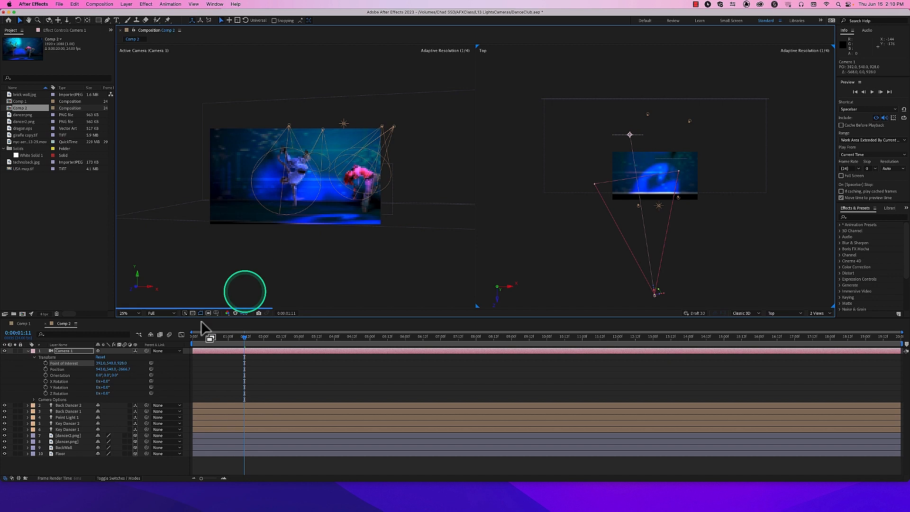
{"action": "mouse_move", "coordinate": [100, 363]}
{"action": "left_mouse_down"}
{"action": "mouse_move", "coordinate": [117, 363]}
{"action": "mouse_move", "coordinate": [103, 363]}
{"action": "left_mouse_up"}
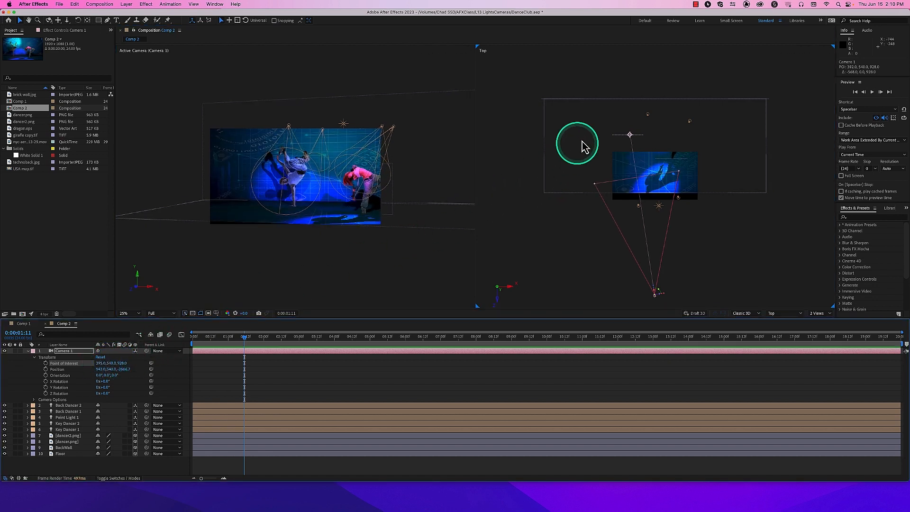
{"action": "left_click_drag", "start_coordinate": [631, 138], "coordinate": [622, 139]}
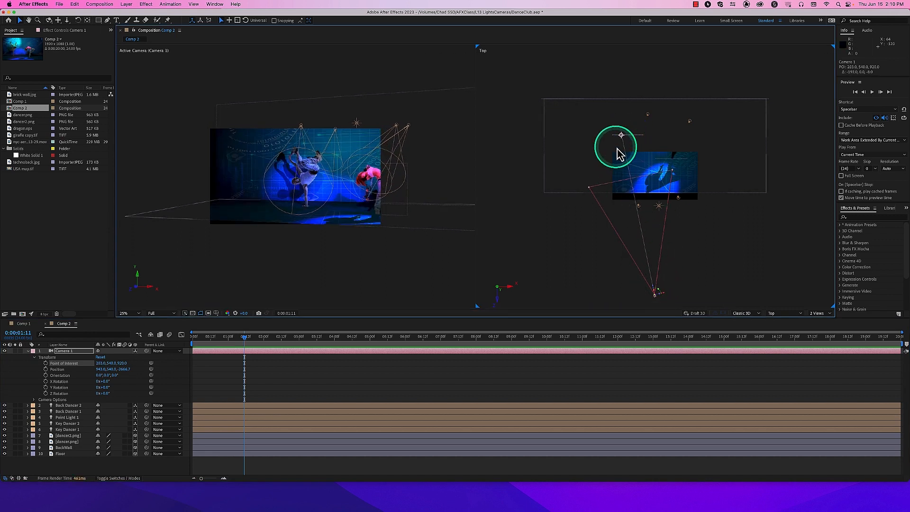
Change the Active Camera view to Left and raise Camera 1's point of interest there to about 203, 508, 916
{"action": "left_click", "coordinate": [264, 267]}
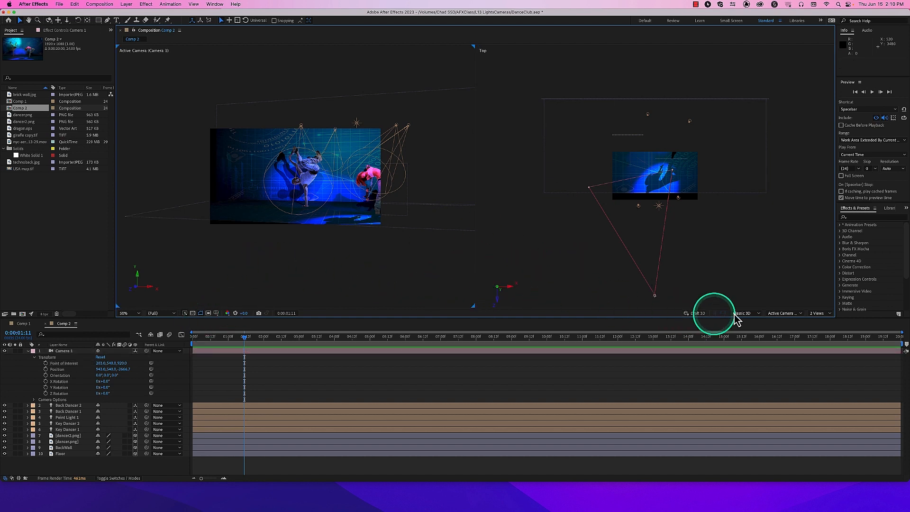
{"action": "left_click", "coordinate": [787, 313]}
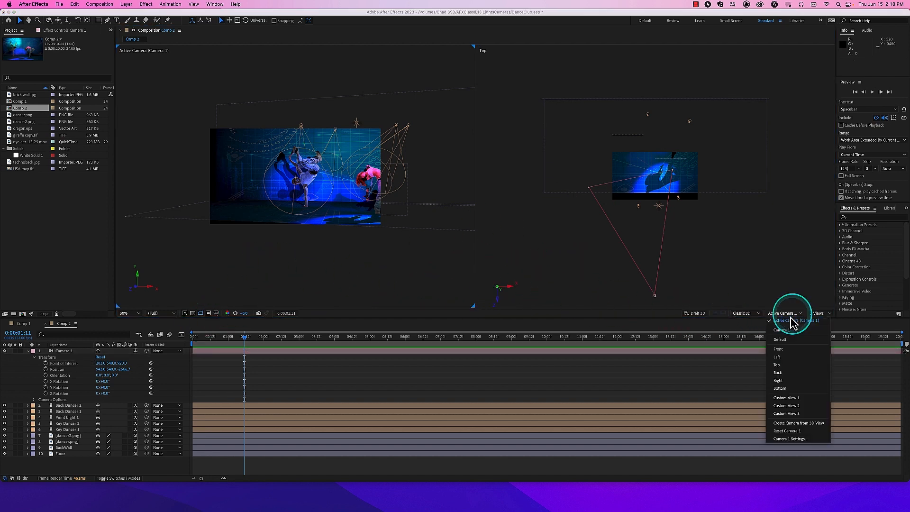
{"action": "left_click", "coordinate": [778, 357]}
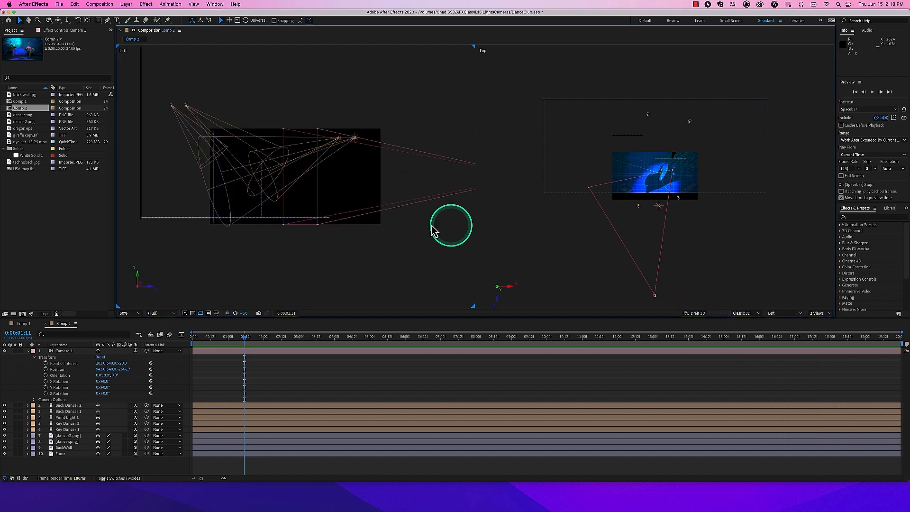
{"action": "left_click", "coordinate": [81, 354]}
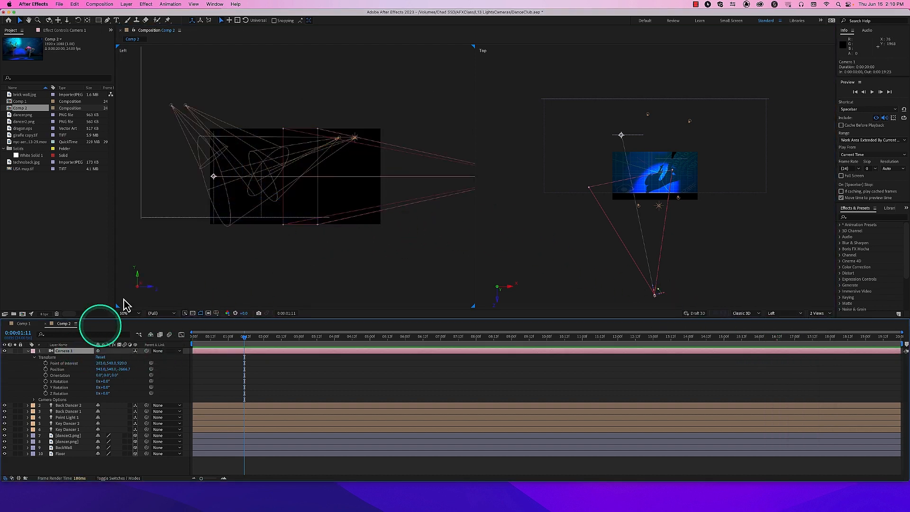
{"action": "left_click_drag", "start_coordinate": [213, 175], "coordinate": [213, 172]}
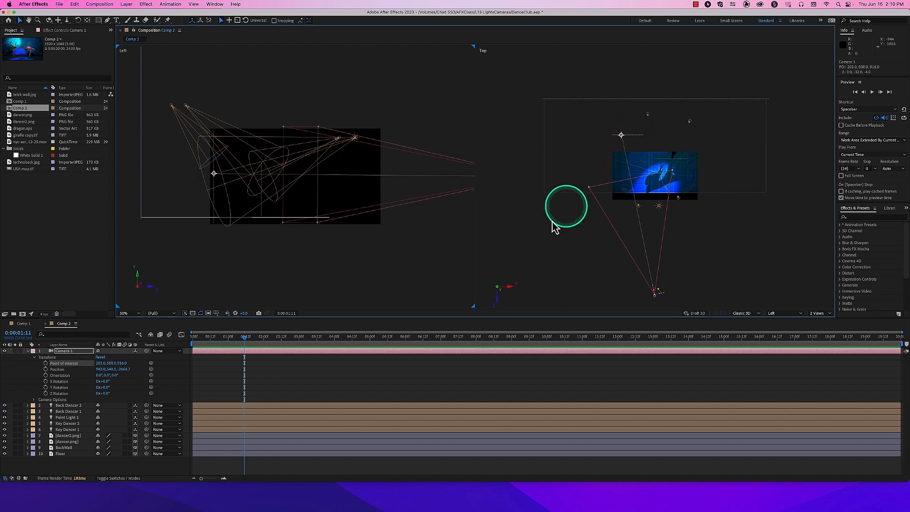
Deselect the camera and return the Left view to Active Camera (Camera 1)
{"action": "left_click", "coordinate": [396, 275]}
{"action": "left_click", "coordinate": [776, 314]}
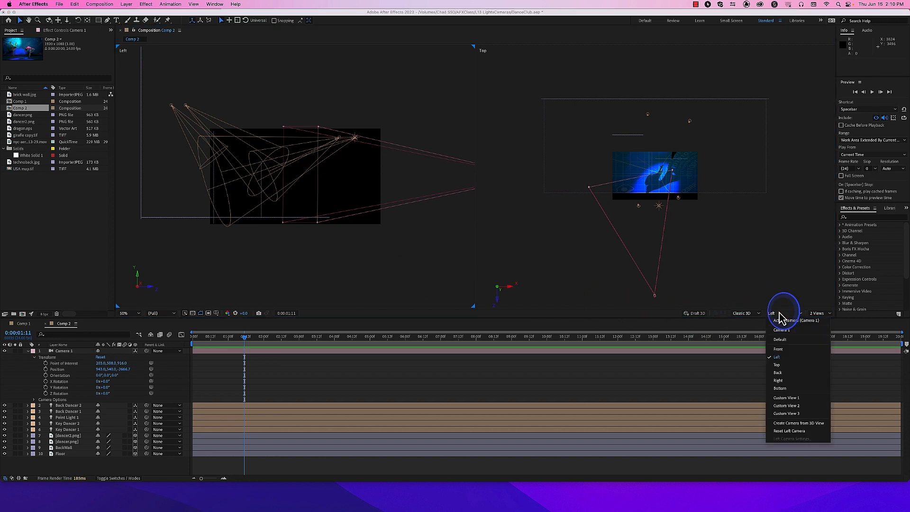
{"action": "left_click", "coordinate": [784, 322]}
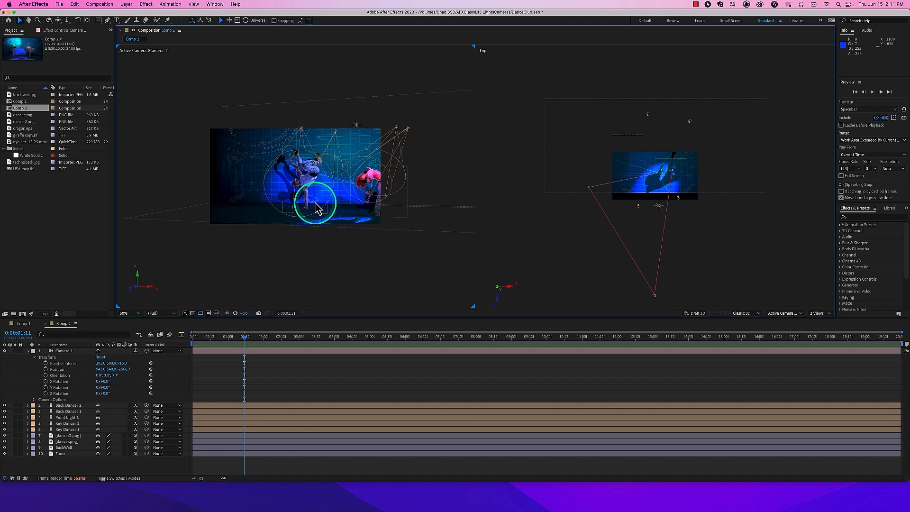
Select Camera 1 and try moving it sideways along X, to about -1613 and to about 3377
{"action": "left_click", "coordinate": [82, 351]}
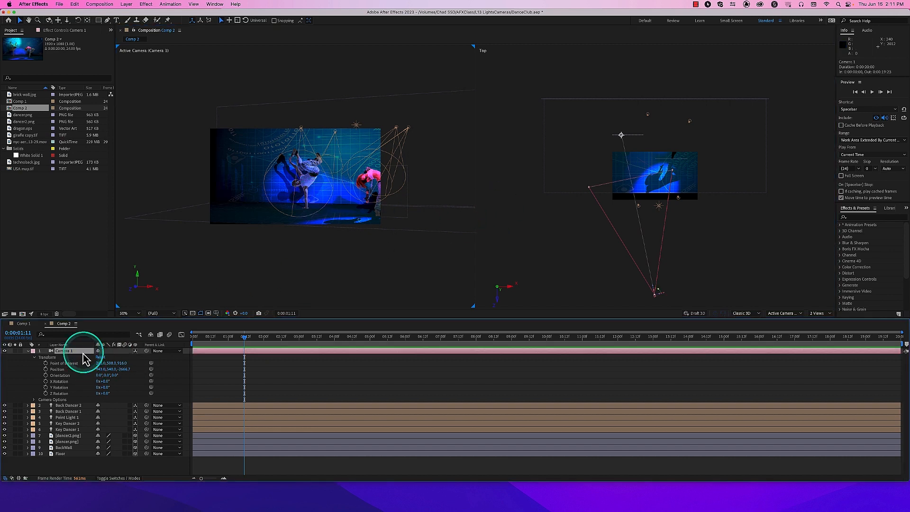
{"action": "left_click", "coordinate": [622, 137]}
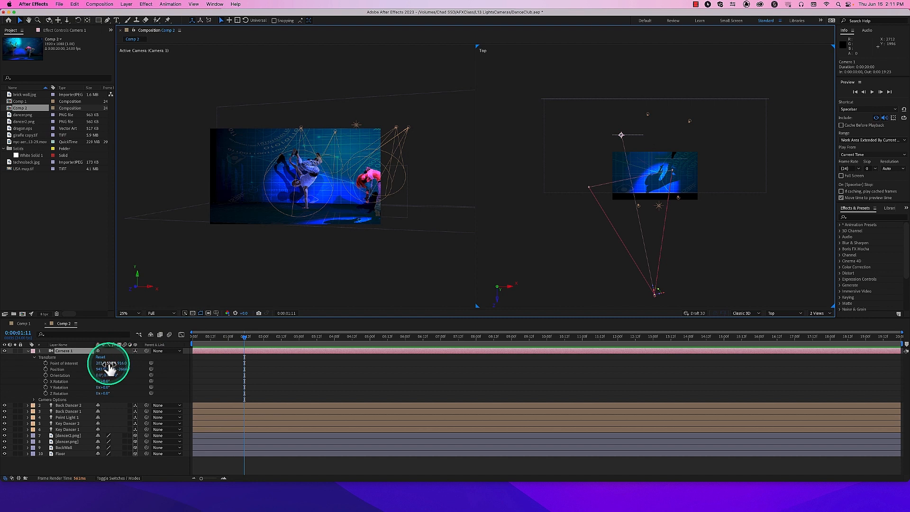
{"action": "left_click_drag", "start_coordinate": [103, 375], "coordinate": [3, 379]}
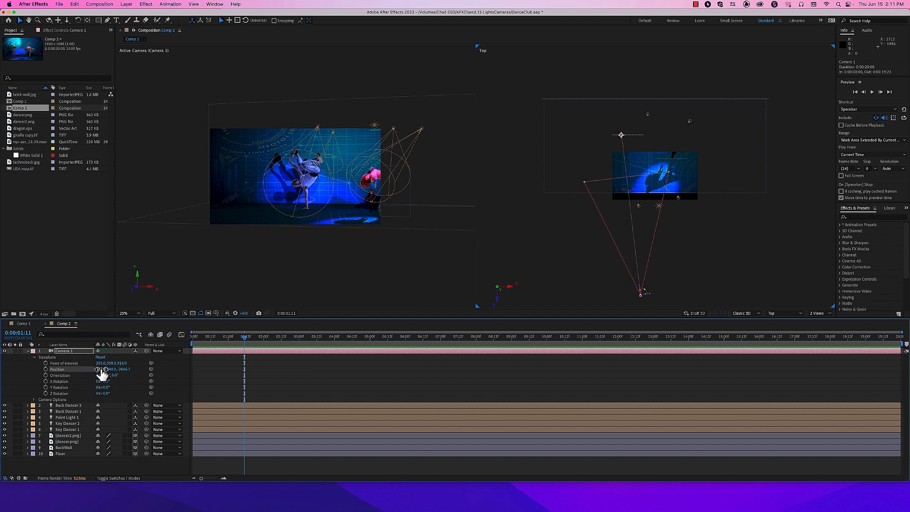
{"action": "left_click_drag", "start_coordinate": [99, 369], "coordinate": [135, 374]}
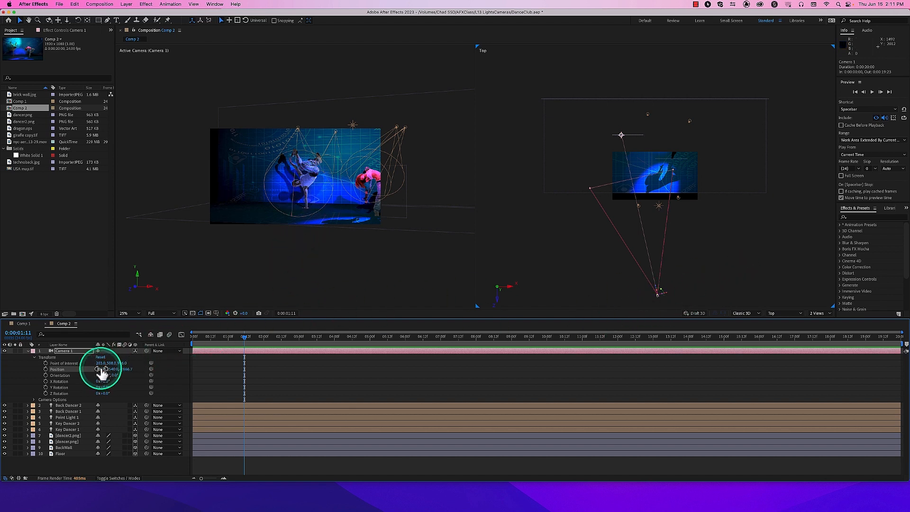
{"action": "left_click_drag", "start_coordinate": [100, 370], "coordinate": [3, 363]}
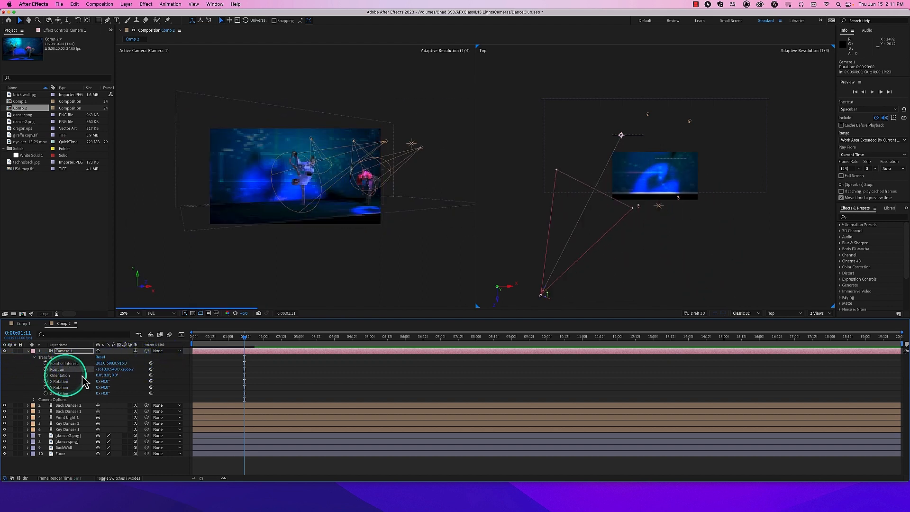
{"action": "left_click_drag", "start_coordinate": [102, 369], "coordinate": [269, 365]}
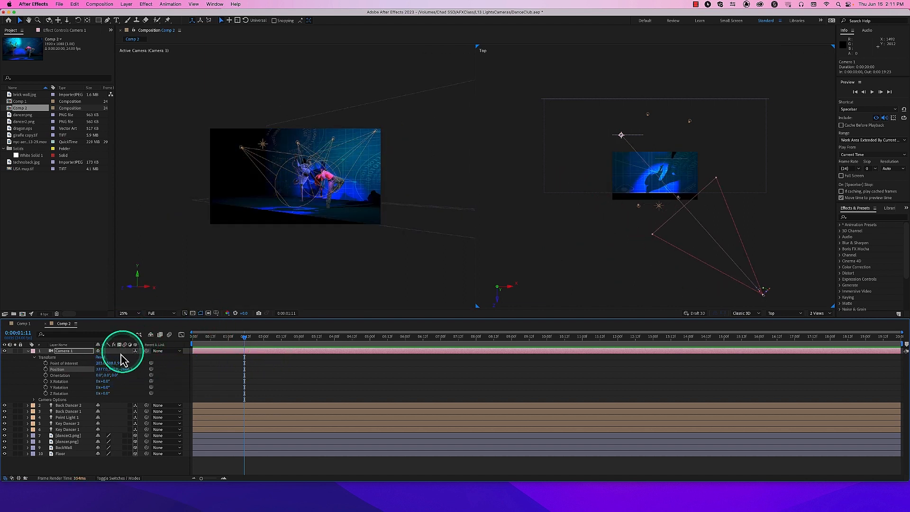
Reset Camera 1's Position and start animating it with a keyframe at 0:00:00:00
{"action": "right_click", "coordinate": [64, 371]}
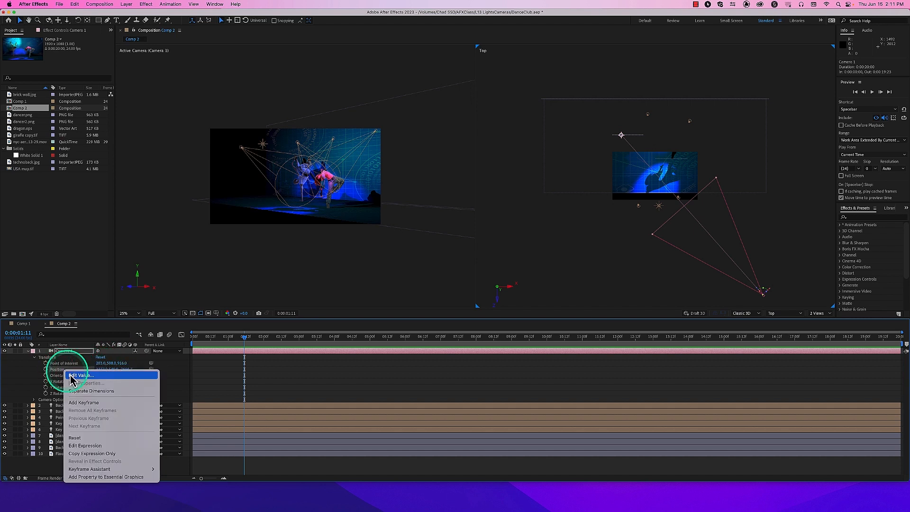
{"action": "left_click", "coordinate": [90, 439]}
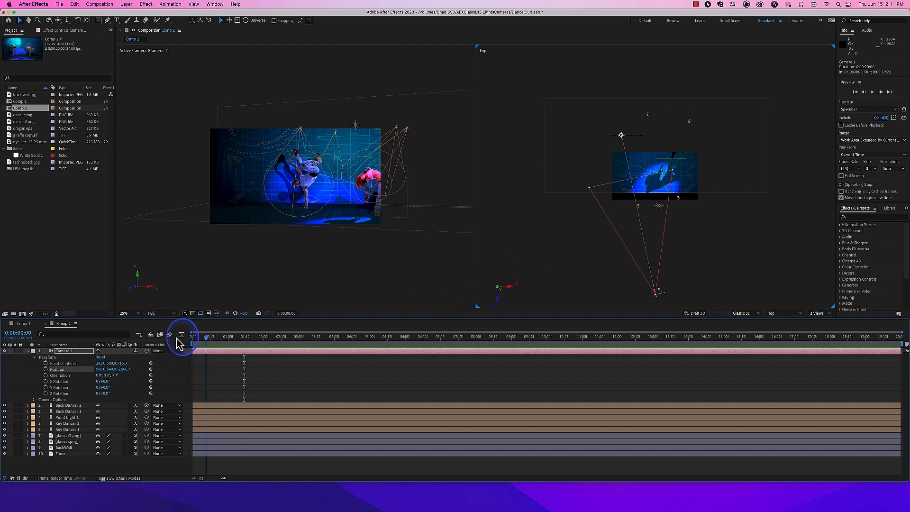
{"action": "left_click", "coordinate": [46, 369]}
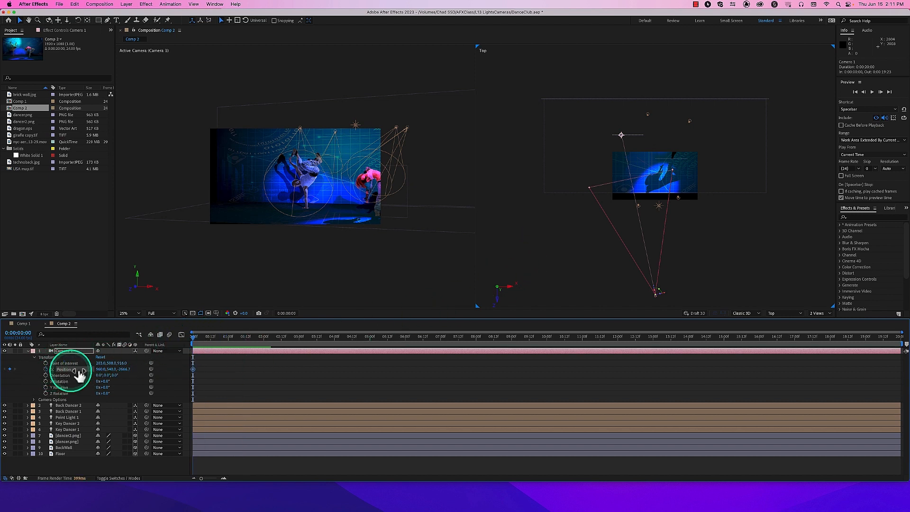
Keyframe Camera 1's Position at 2 seconds, moved to about 3600 on X and forward on Z, and preview the move from the start
{"action": "left_click", "coordinate": [264, 338]}
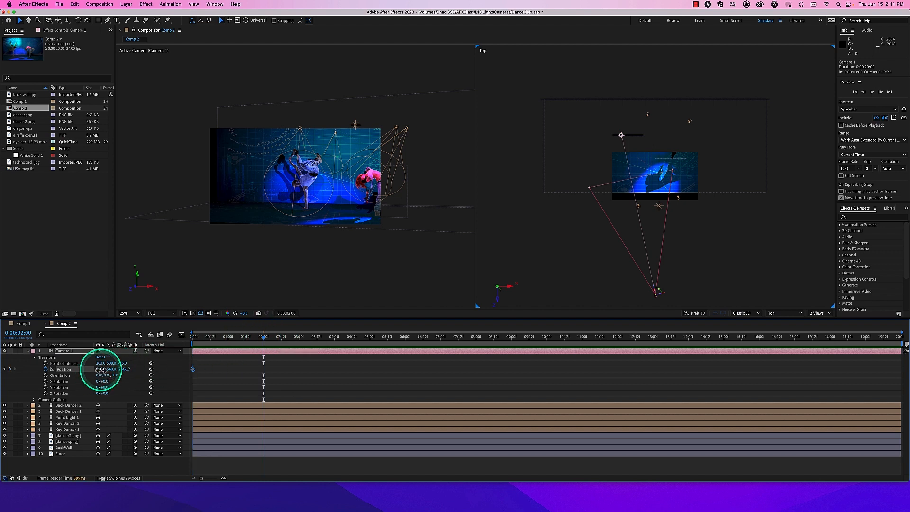
{"action": "left_click_drag", "start_coordinate": [106, 371], "coordinate": [195, 374]}
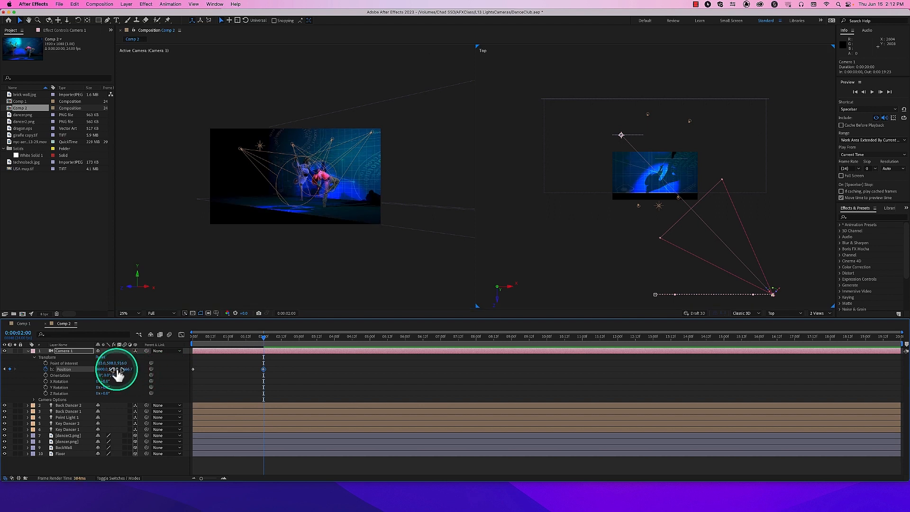
{"action": "left_click_drag", "start_coordinate": [117, 369], "coordinate": [191, 341]}
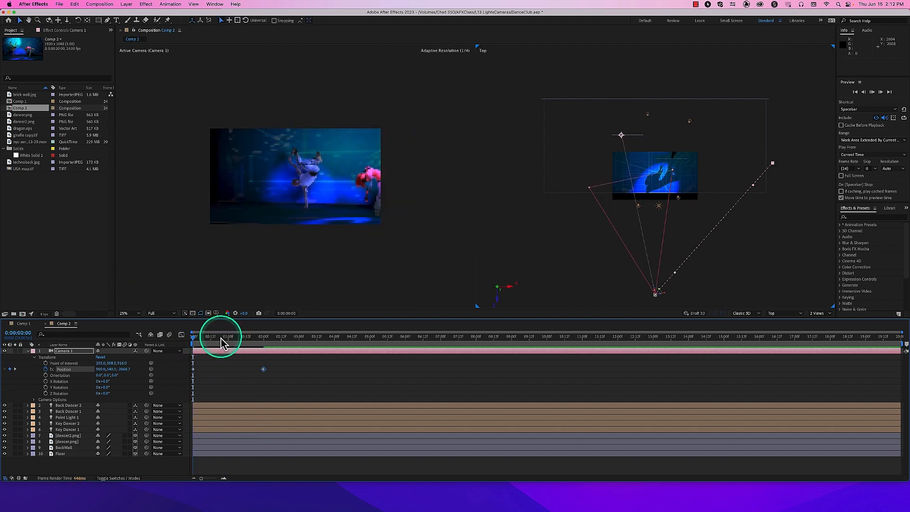
{"action": "key", "text": "space"}
{"action": "left_click", "coordinate": [195, 340]}
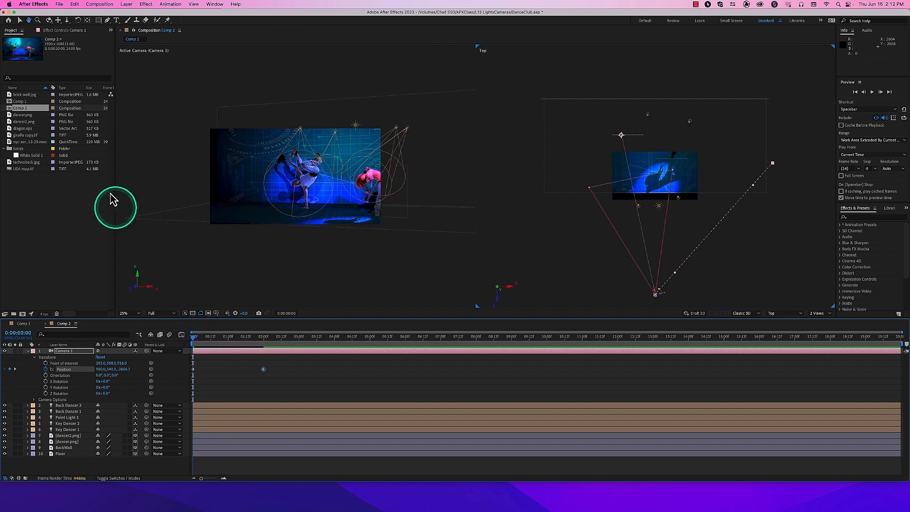
Check the Default Spatial Interpolation to Linear option in the General preferences, leaving the settings as they are
{"action": "left_click", "coordinate": [34, 5]}
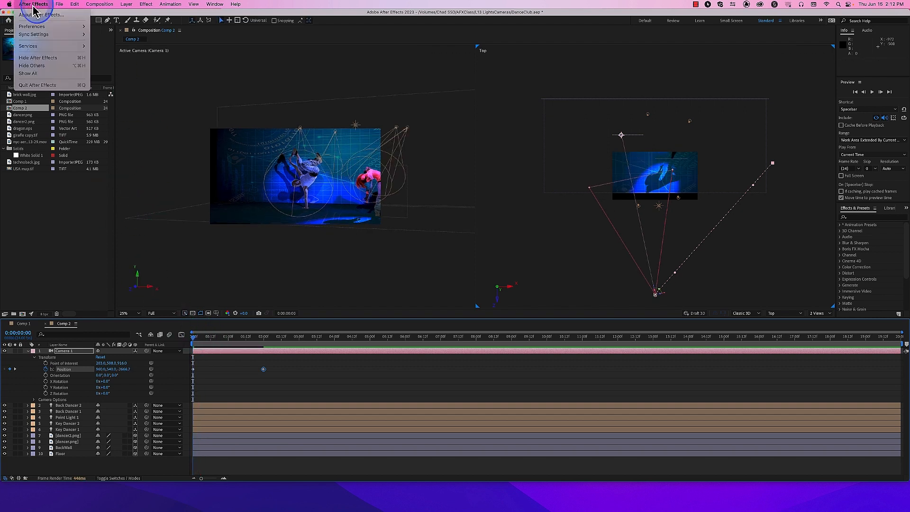
{"action": "mouse_move", "coordinate": [35, 26]}
{"action": "left_click", "coordinate": [100, 28]}
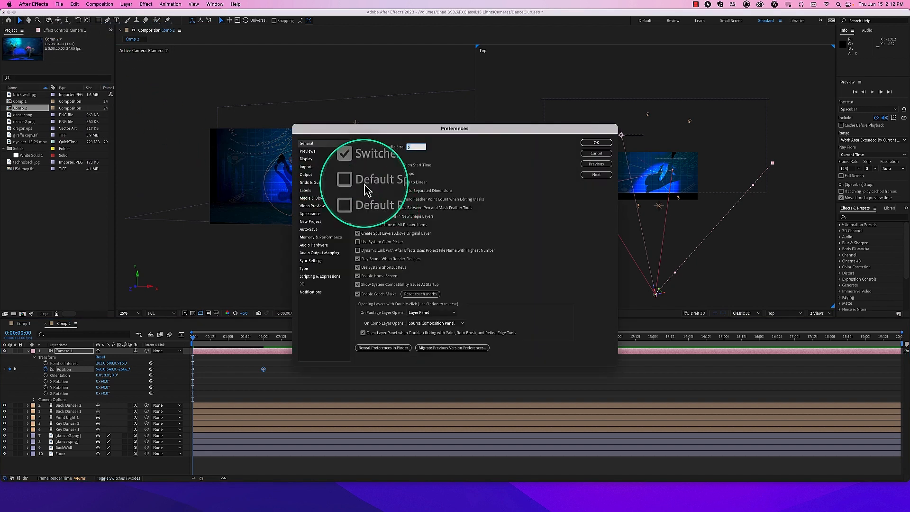
{"action": "left_click", "coordinate": [596, 143]}
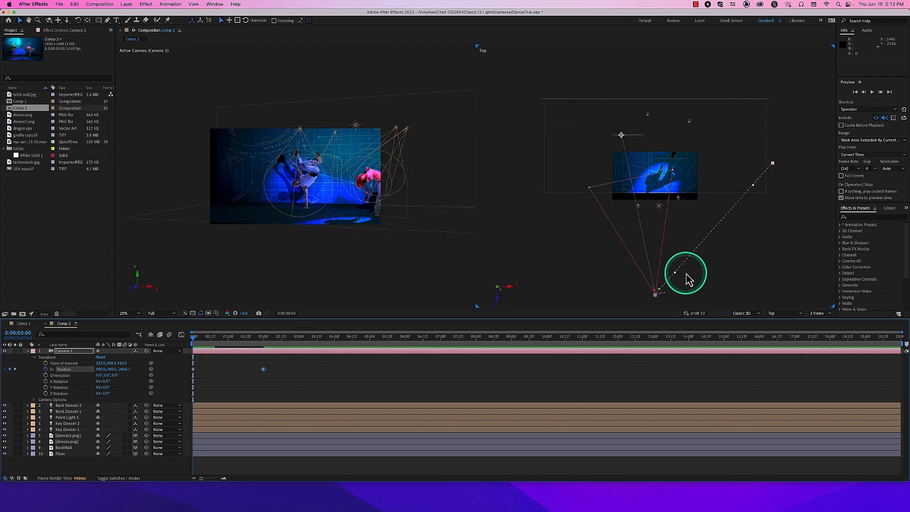
Curve Camera 1's motion path outward in the Top view by pulling out its Position keyframes' Bezier handles
{"action": "left_click_drag", "start_coordinate": [676, 278], "coordinate": [765, 202]}
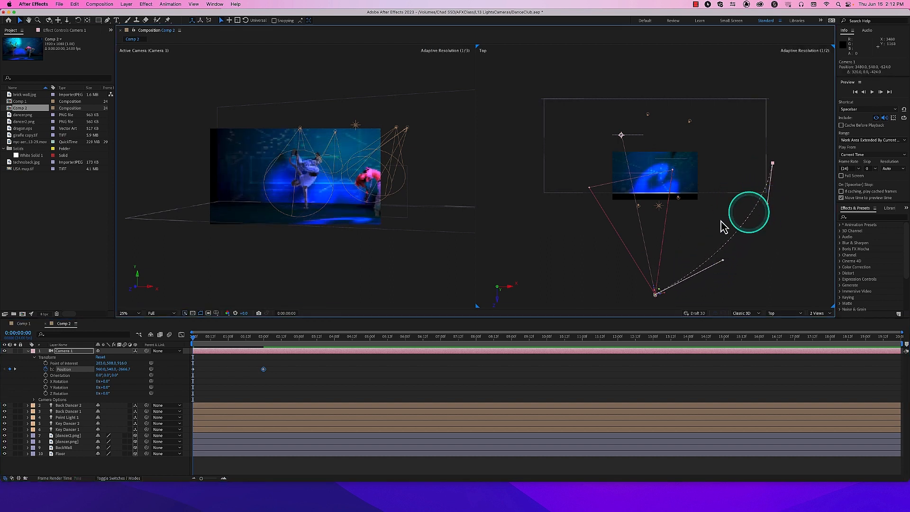
Preview the curved camera move from the start and enlarge the Composition viewing area by narrowing the panels on both sides
{"action": "left_click", "coordinate": [193, 338]}
{"action": "key", "text": "space"}
{"action": "key", "text": "space"}
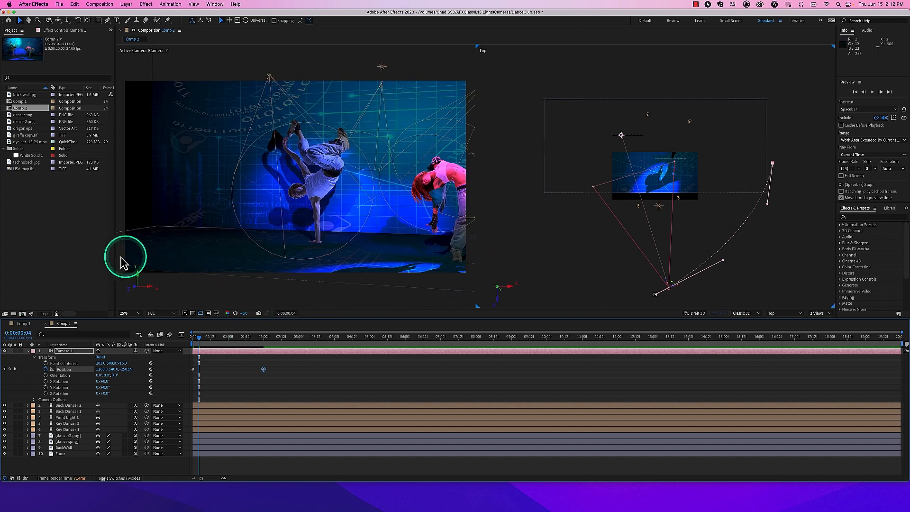
{"action": "left_click_drag", "start_coordinate": [114, 263], "coordinate": [82, 263]}
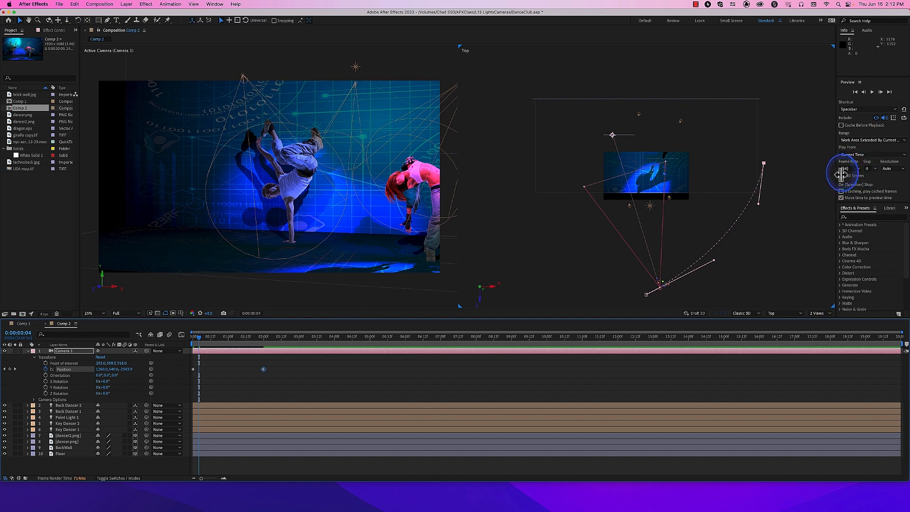
{"action": "left_click_drag", "start_coordinate": [842, 175], "coordinate": [877, 173]}
Play Camera 1's curved move from the first frame and scrub through to the second Position keyframe
{"action": "left_click_drag", "start_coordinate": [233, 344], "coordinate": [178, 340]}
{"action": "key", "text": "space"}
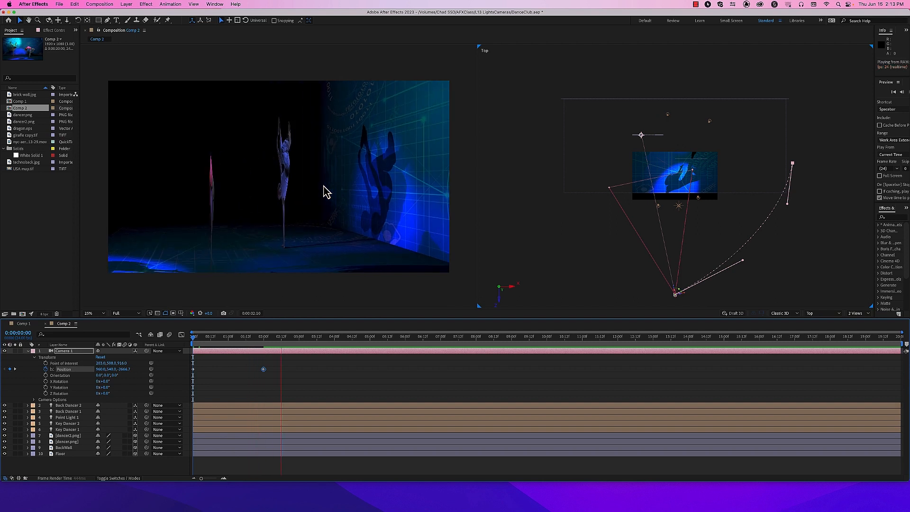
{"action": "left_click", "coordinate": [277, 318]}
{"action": "left_click_drag", "start_coordinate": [246, 337], "coordinate": [171, 340]}
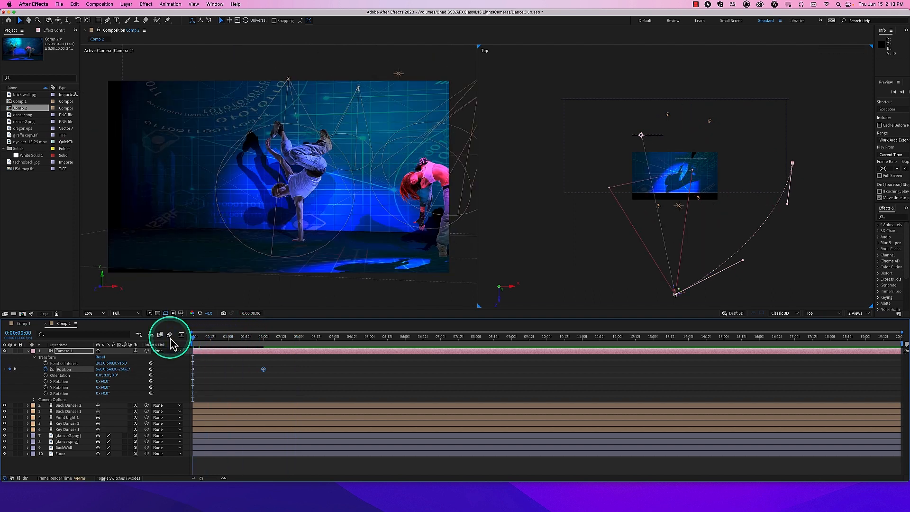
{"action": "left_click_drag", "start_coordinate": [248, 340], "coordinate": [265, 338]}
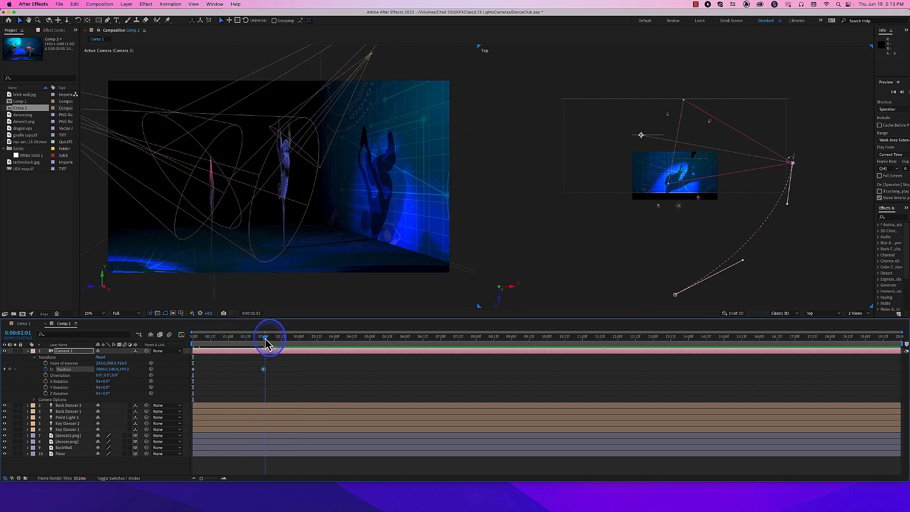
Try keyframing Camera 1's Position at 4 seconds with X about 3849 and Z about 1913, and undo these value changes
{"action": "left_click", "coordinate": [335, 338]}
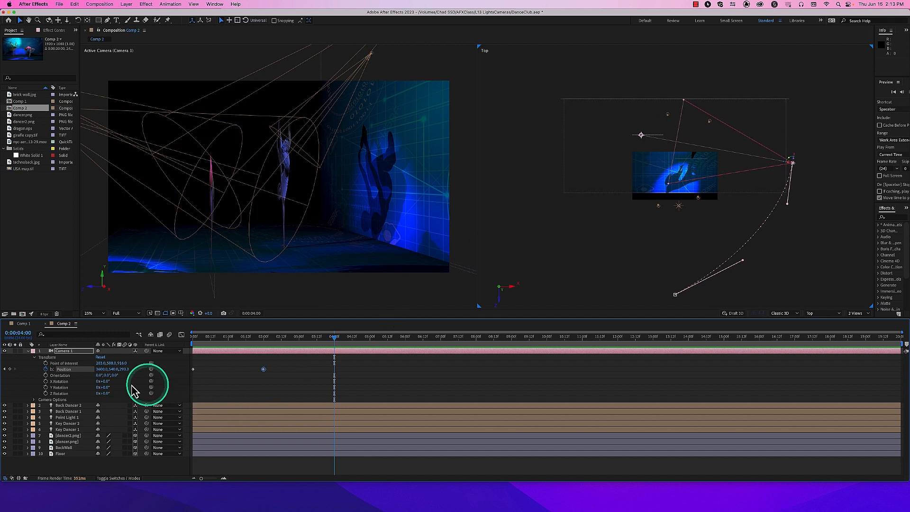
{"action": "left_click_drag", "start_coordinate": [102, 371], "coordinate": [134, 366]}
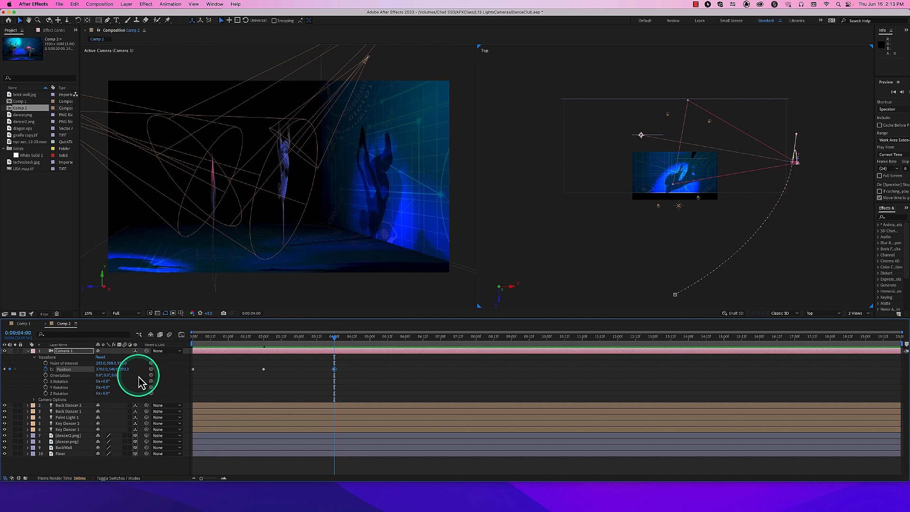
{"action": "key", "text": "super+z"}
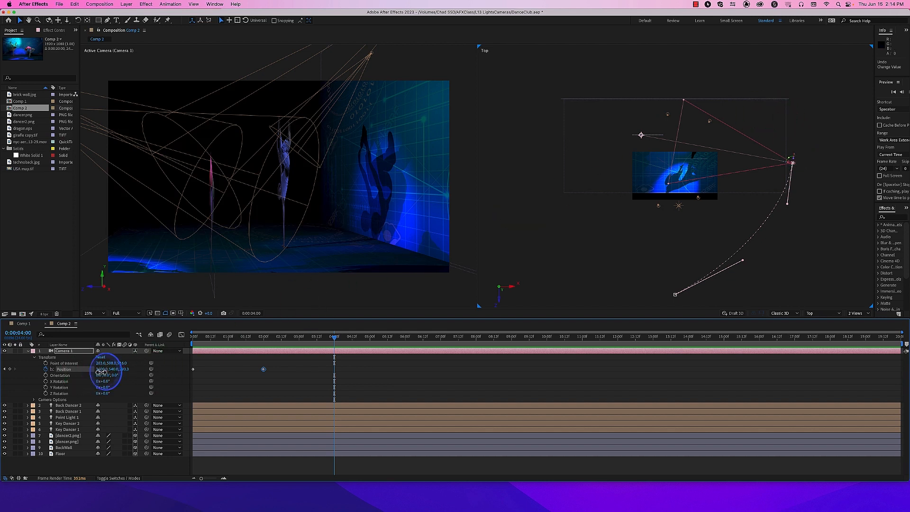
{"action": "left_click_drag", "start_coordinate": [102, 372], "coordinate": [180, 367]}
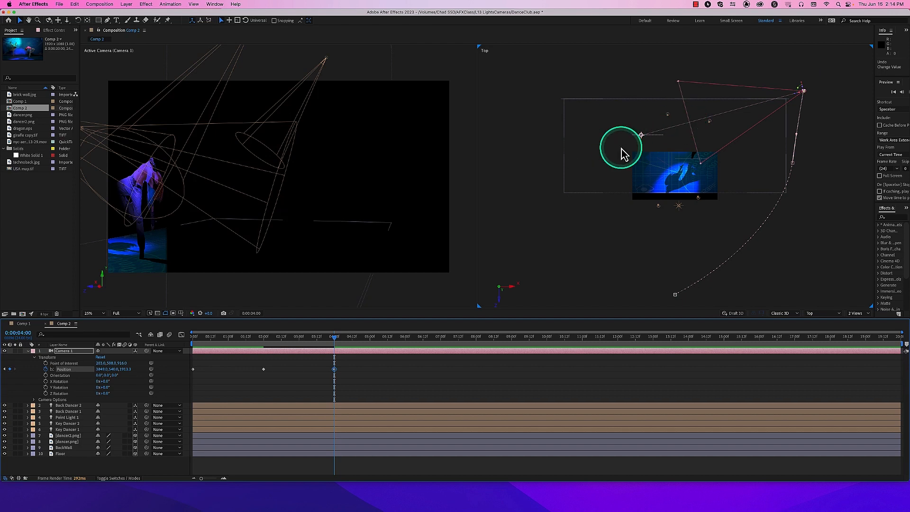
{"action": "key", "text": "super+z"}
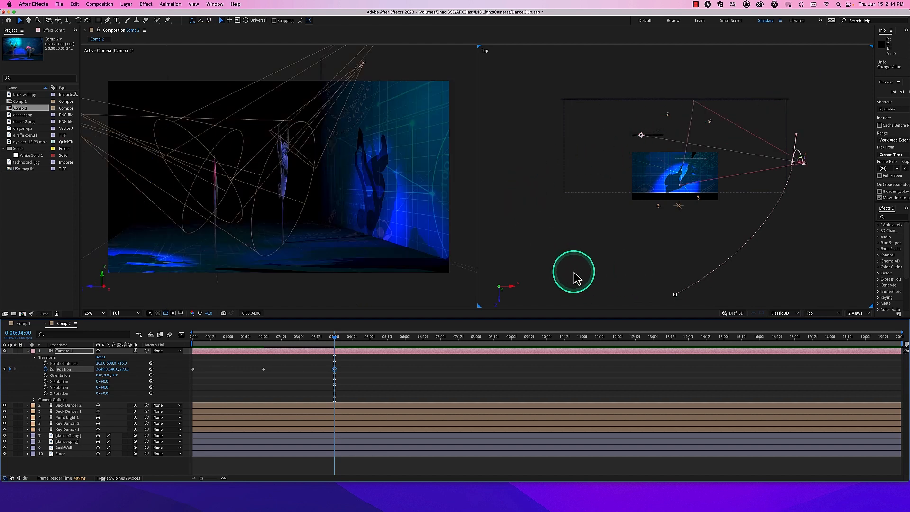
{"action": "key", "text": "super+z"}
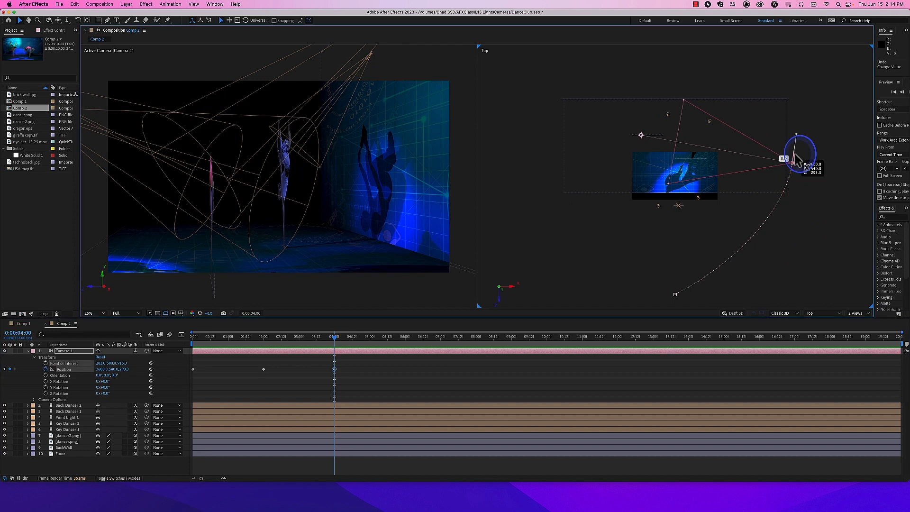
Try moving Camera 1 deeper into the scene in the Top view at 4 seconds and shifting its point of interest
{"action": "left_click", "coordinate": [795, 155]}
{"action": "left_click_drag", "start_coordinate": [794, 156], "coordinate": [805, 104]}
{"action": "left_click_drag", "start_coordinate": [652, 80], "coordinate": [647, 154]}
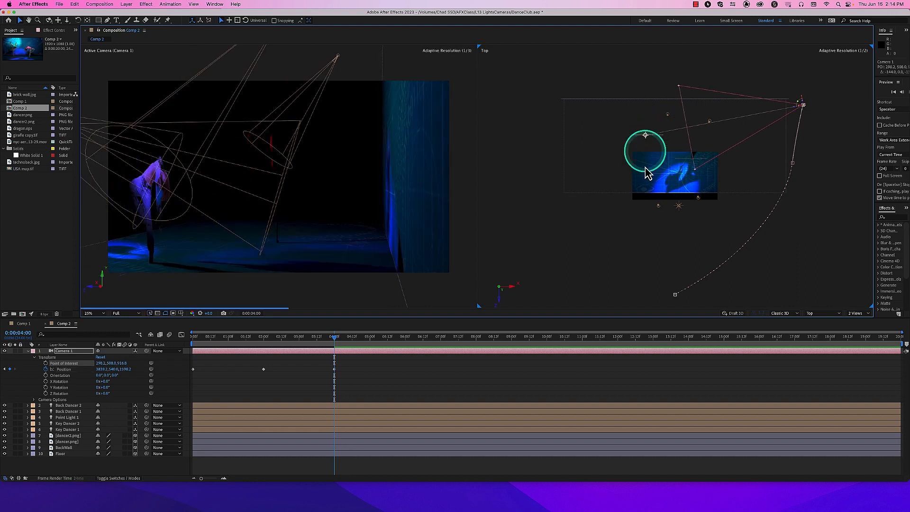
Undo the camera moves and motion path curving, back to before the 2-second Position keyframe
{"action": "key", "text": "super+z"}
{"action": "key", "text": "super+z"}
{"action": "key", "text": "super+z"}
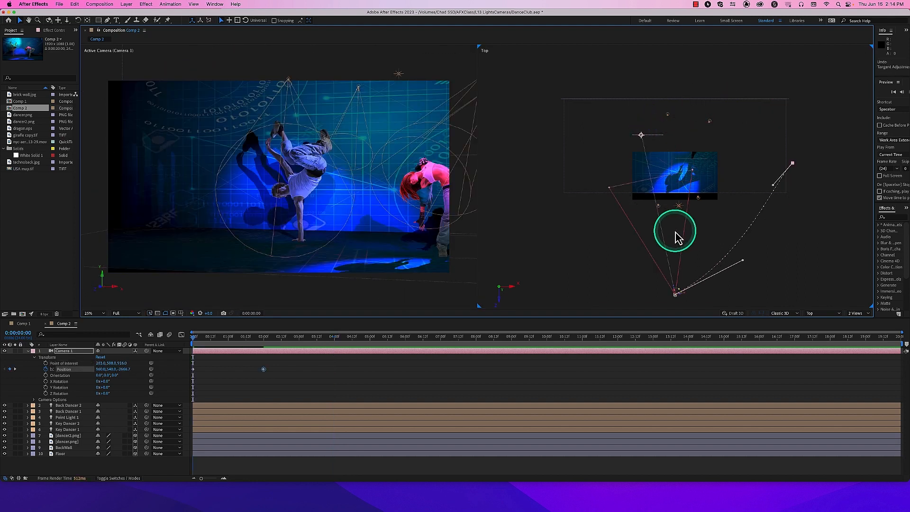
{"action": "key", "text": "super+z"}
{"action": "key", "text": "super+z"}
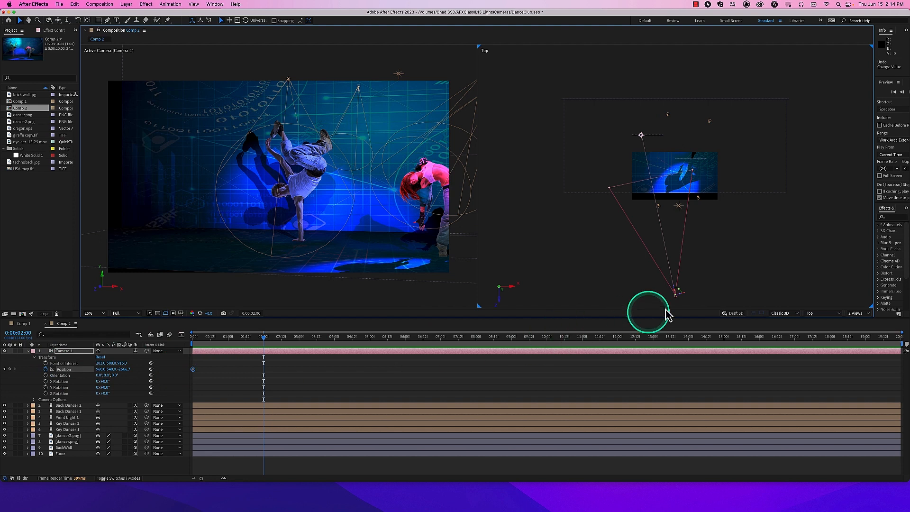
Try placing Camera 1 at about 3104 on X at 2 seconds in the Top view and pulling its point of interest back toward the dancers
{"action": "left_click_drag", "start_coordinate": [686, 295], "coordinate": [772, 162]}
{"action": "scroll", "coordinate": [766, 179], "scroll_direction": "down", "scroll_amount": 2}
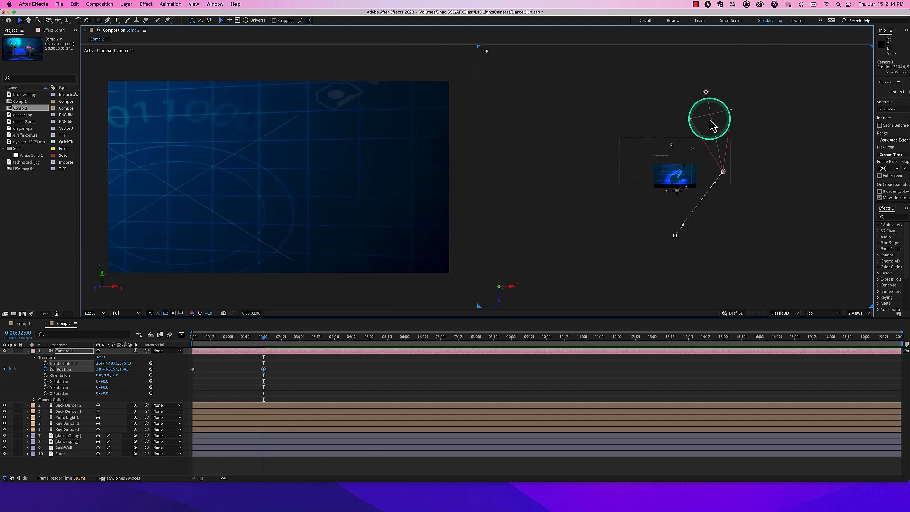
{"action": "left_click_drag", "start_coordinate": [706, 92], "coordinate": [661, 155]}
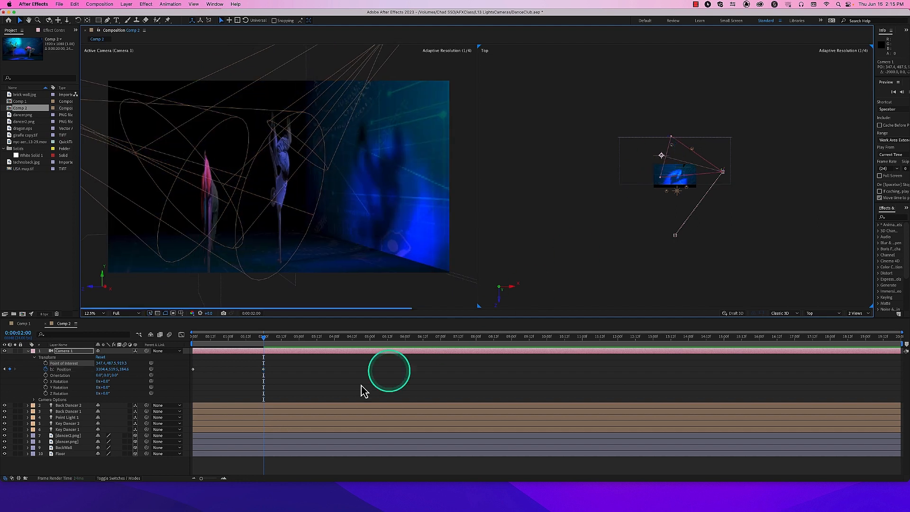
Try moving Camera 1 behind the scene at 4 seconds and re-aiming its point of interest, and undo all moves back to the first Position keyframe
{"action": "left_click", "coordinate": [335, 340]}
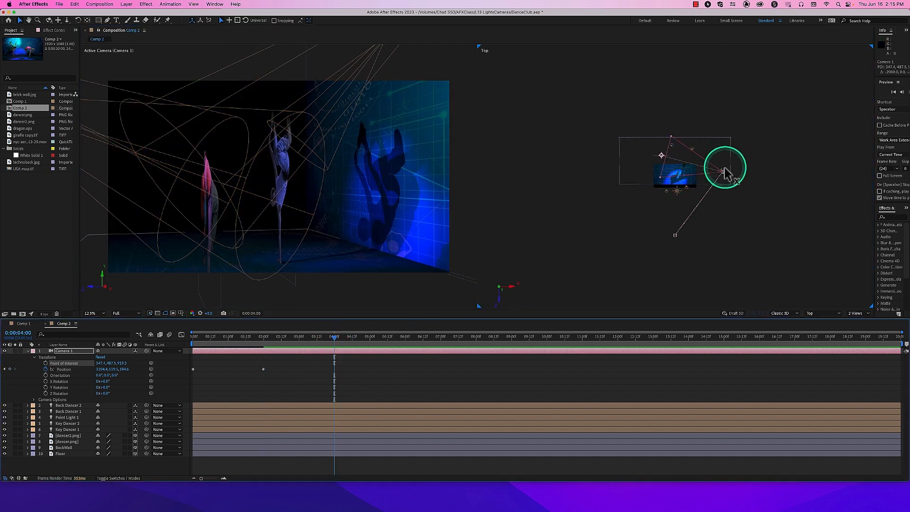
{"action": "left_click_drag", "start_coordinate": [724, 169], "coordinate": [661, 156]}
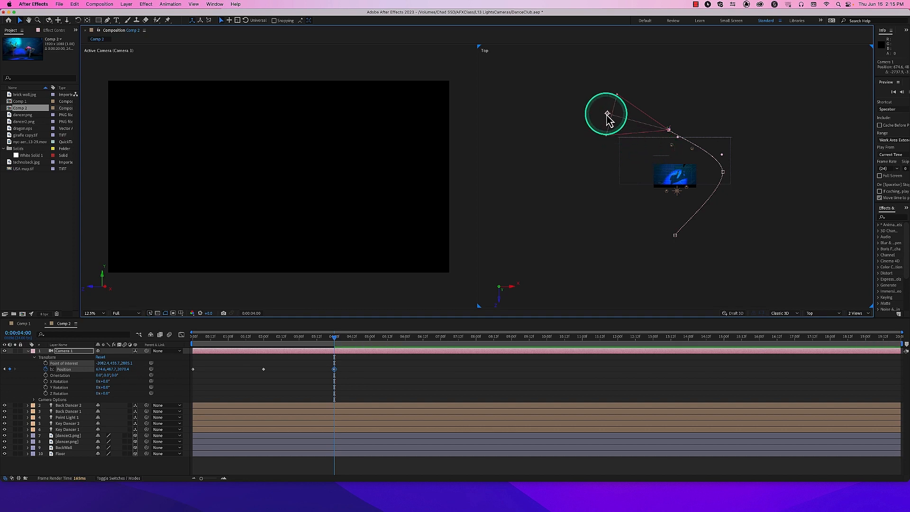
{"action": "left_click_drag", "start_coordinate": [609, 116], "coordinate": [656, 165]}
{"action": "key", "text": "super+z"}
{"action": "key", "text": "super+z"}
{"action": "key", "text": "super+z"}
{"action": "key", "text": "super+z"}
{"action": "key", "text": "super+z"}
{"action": "key", "text": "super+z"}
{"action": "key", "text": "super+z"}
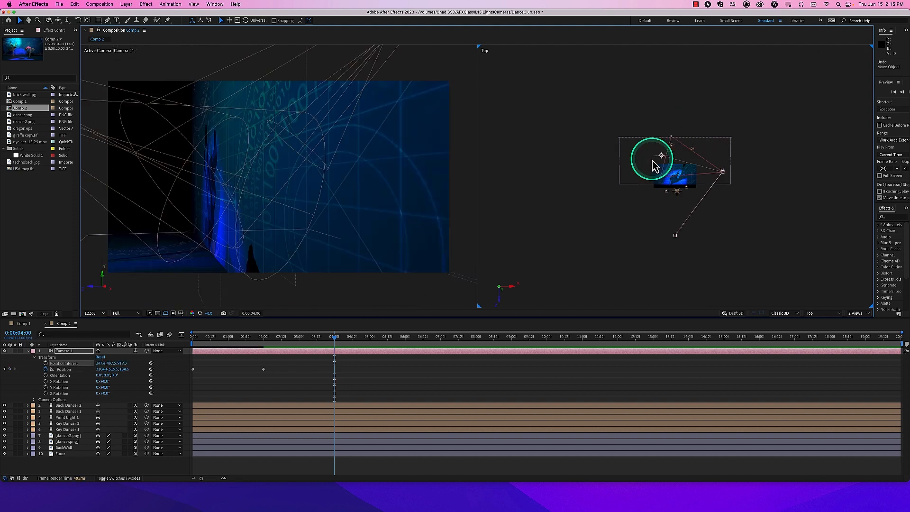
{"action": "left_click", "coordinate": [674, 236]}
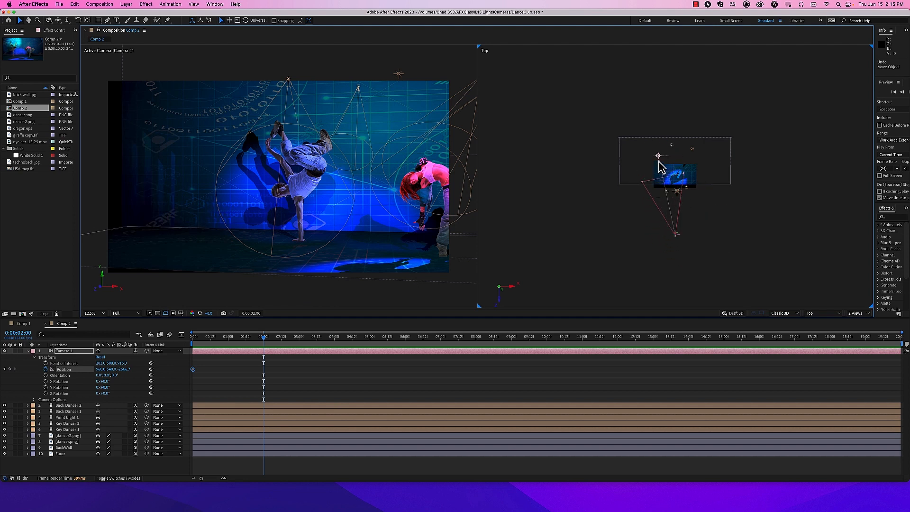
Keyframe Camera 1's Position at 0:00:01:23, moved to about 4260 on X and 843 on Z
{"action": "left_click", "coordinate": [205, 337]}
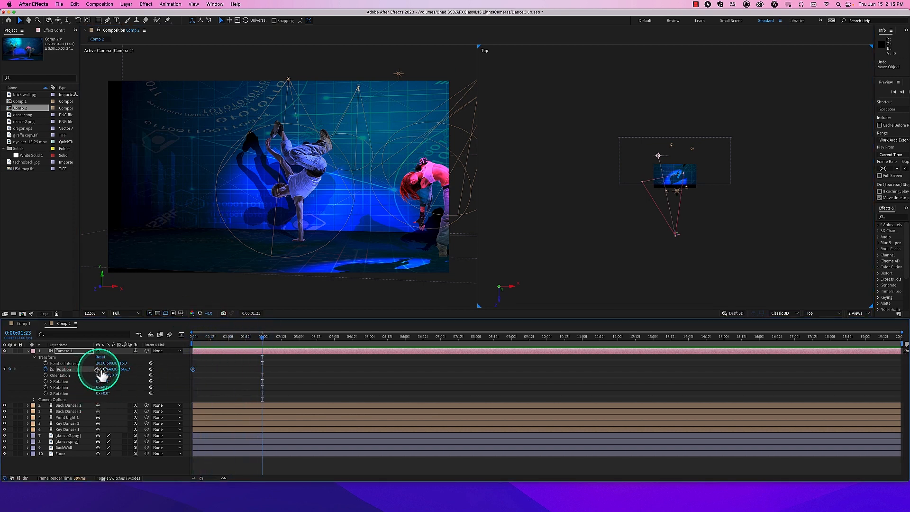
{"action": "left_click_drag", "start_coordinate": [681, 239], "coordinate": [724, 232]}
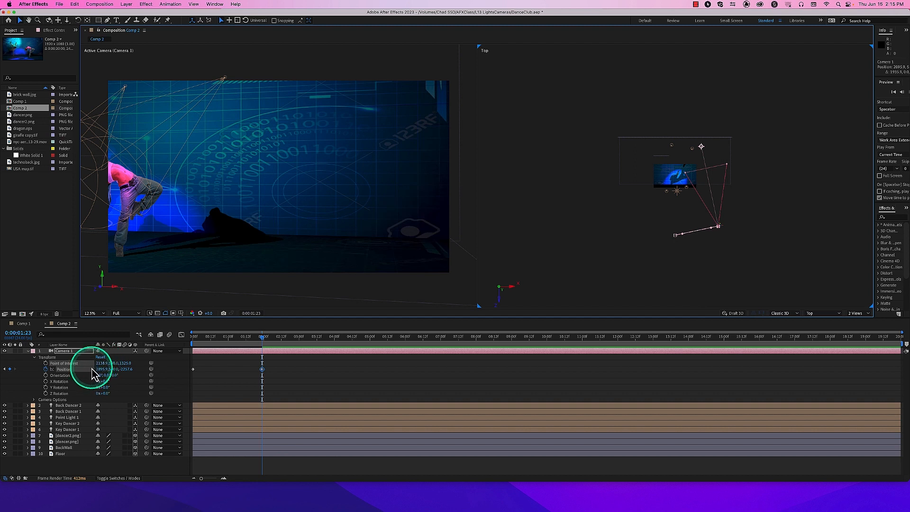
{"action": "key", "text": "super+z"}
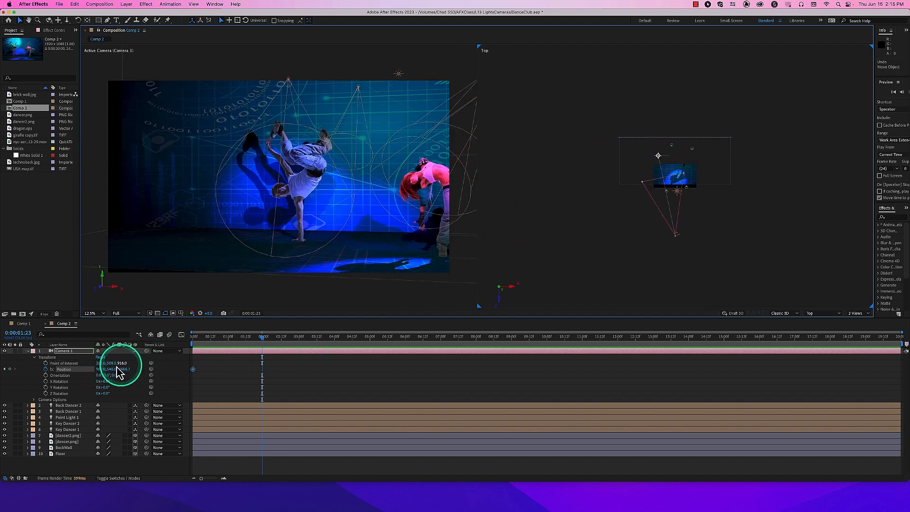
{"action": "left_click", "coordinate": [100, 372]}
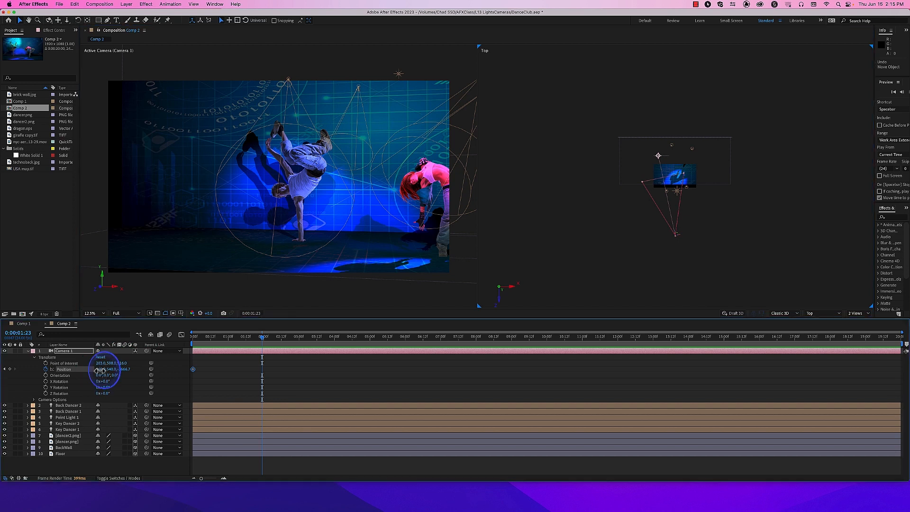
{"action": "left_click_drag", "start_coordinate": [100, 372], "coordinate": [232, 366]}
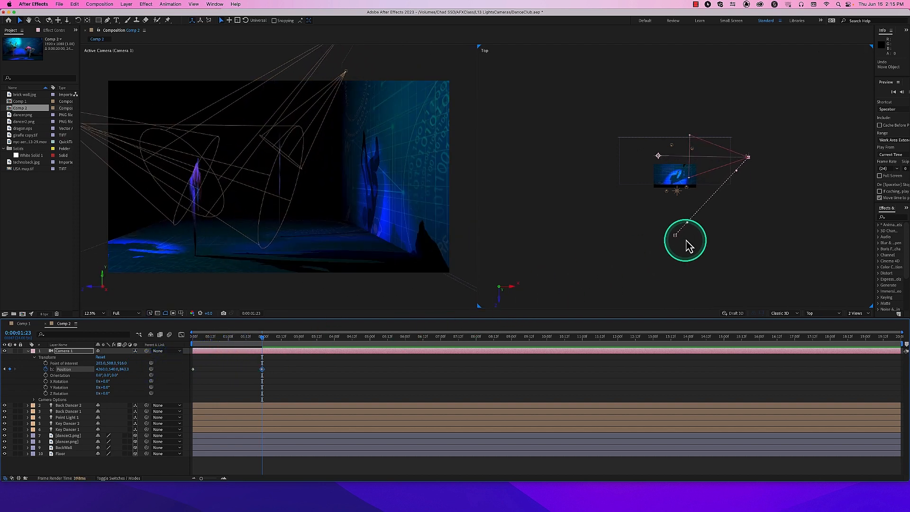
Curve Camera 1's motion path outward in the Top view by adjusting the Bezier handles of both Position keyframes
{"action": "left_click_drag", "start_coordinate": [688, 223], "coordinate": [710, 218]}
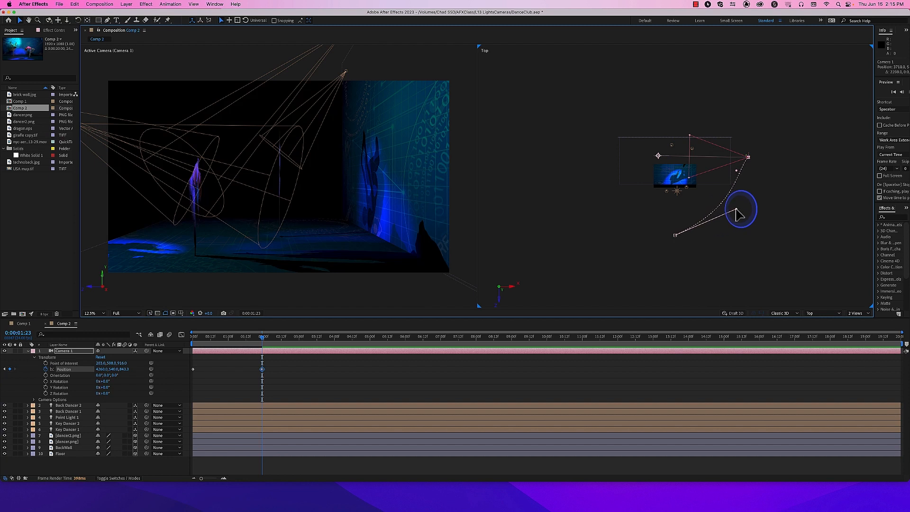
{"action": "left_click_drag", "start_coordinate": [741, 184], "coordinate": [741, 177]}
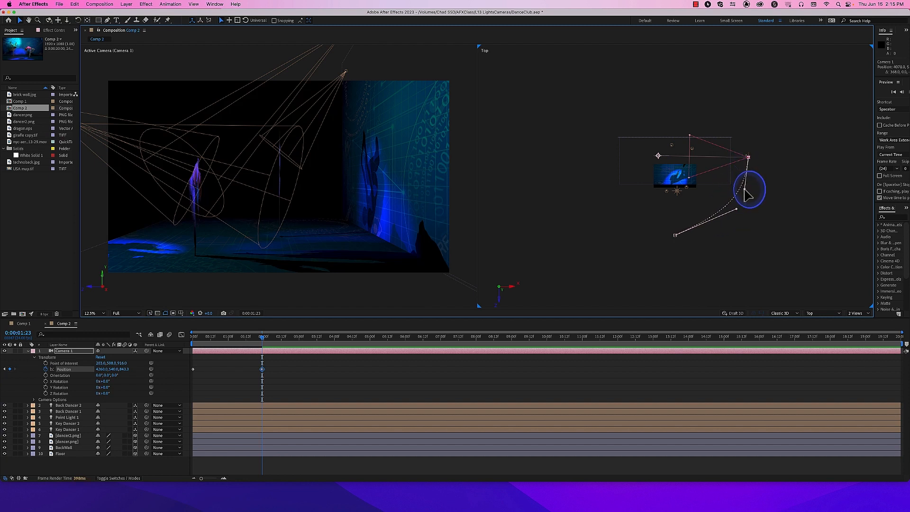
{"action": "left_click_drag", "start_coordinate": [738, 210], "coordinate": [736, 215]}
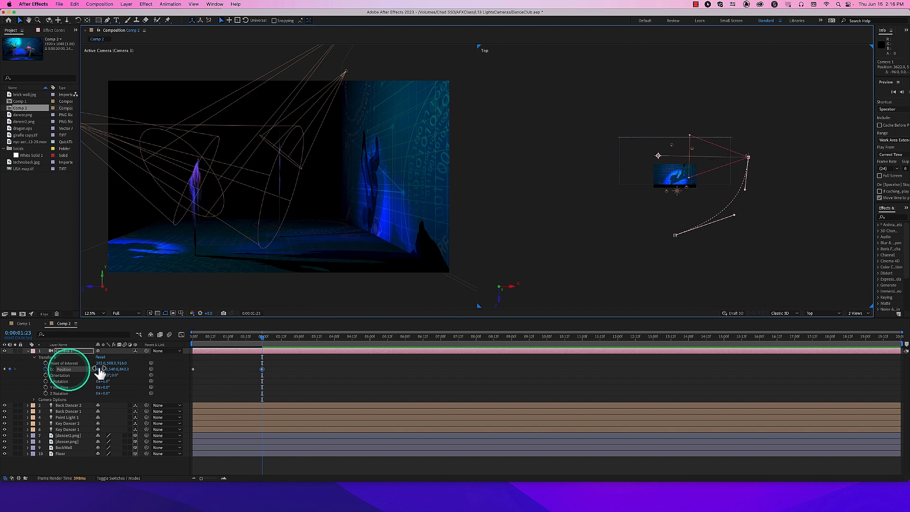
{"action": "key", "text": "z"}
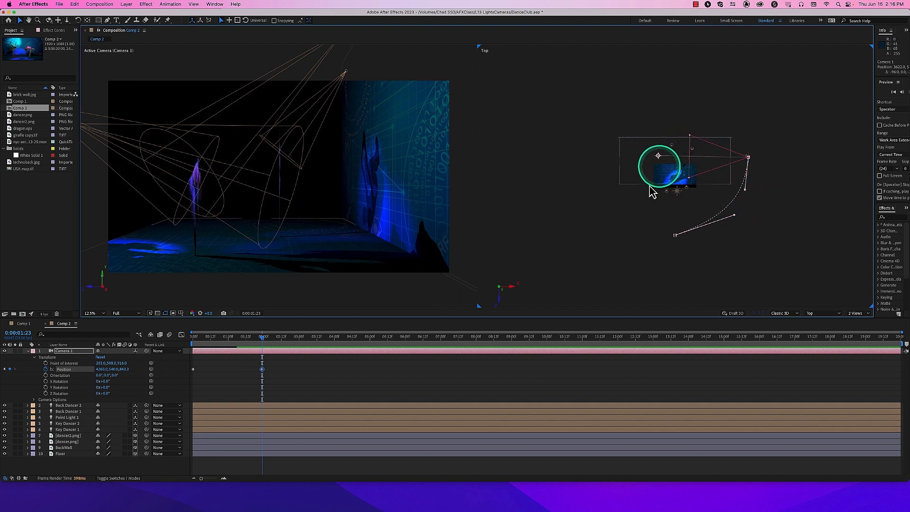
Keyframe Camera 1's Position at 4 seconds, moved to about 1520 on X and 1540 on Z, and scrub the end of the move
{"action": "left_click", "coordinate": [335, 344]}
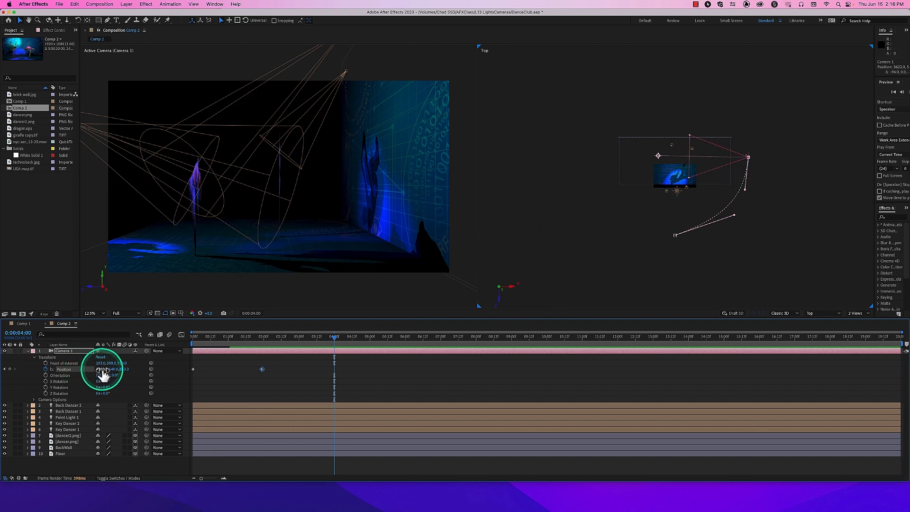
{"action": "left_click", "coordinate": [122, 369]}
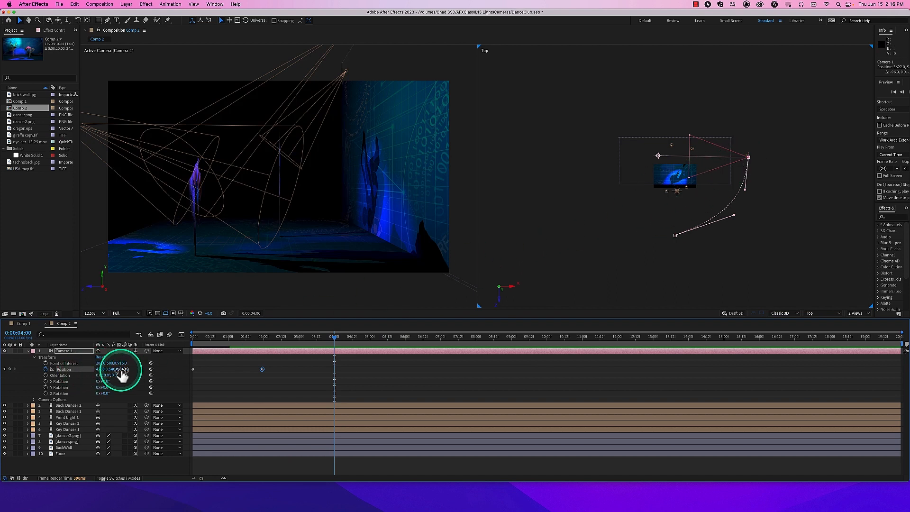
{"action": "left_click_drag", "start_coordinate": [124, 371], "coordinate": [191, 368]}
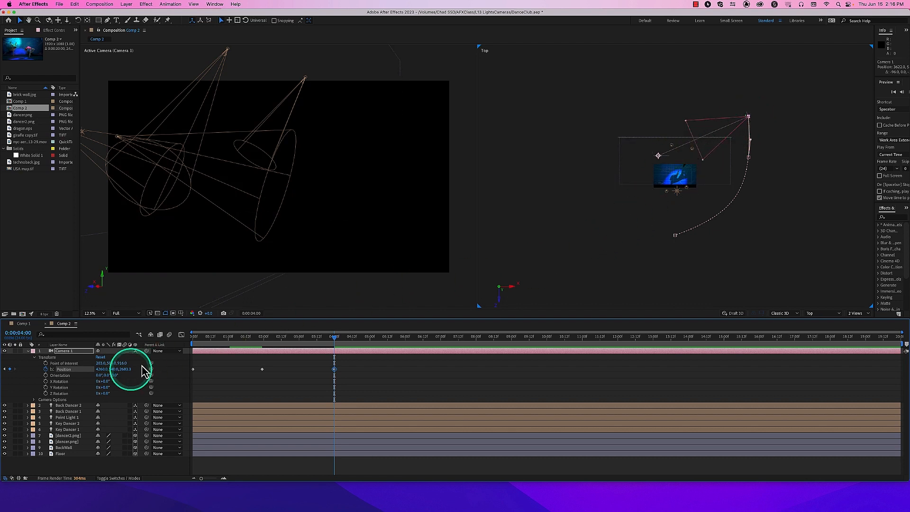
{"action": "left_click_drag", "start_coordinate": [128, 375], "coordinate": [4, 368]}
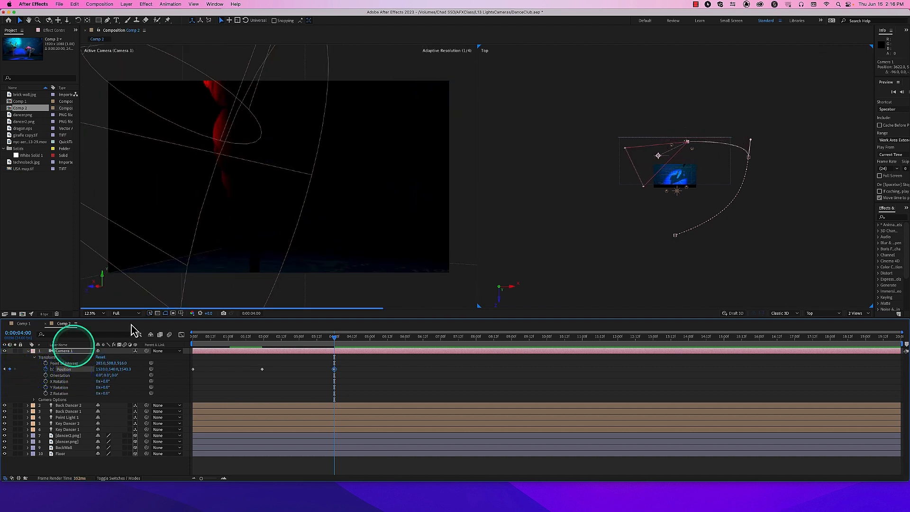
{"action": "left_click_drag", "start_coordinate": [307, 337], "coordinate": [334, 342]}
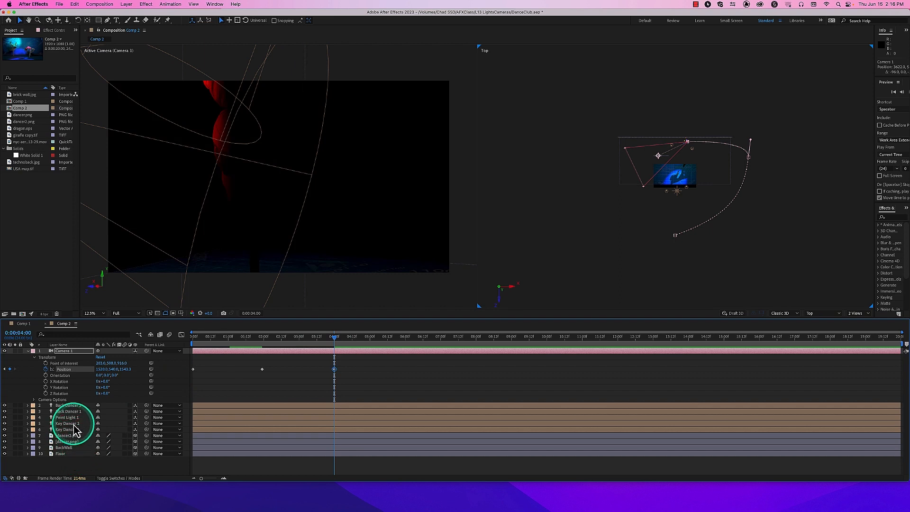
Increase the intensity of Point Light 1 to brighten the back wall and floor
{"action": "left_click", "coordinate": [71, 417]}
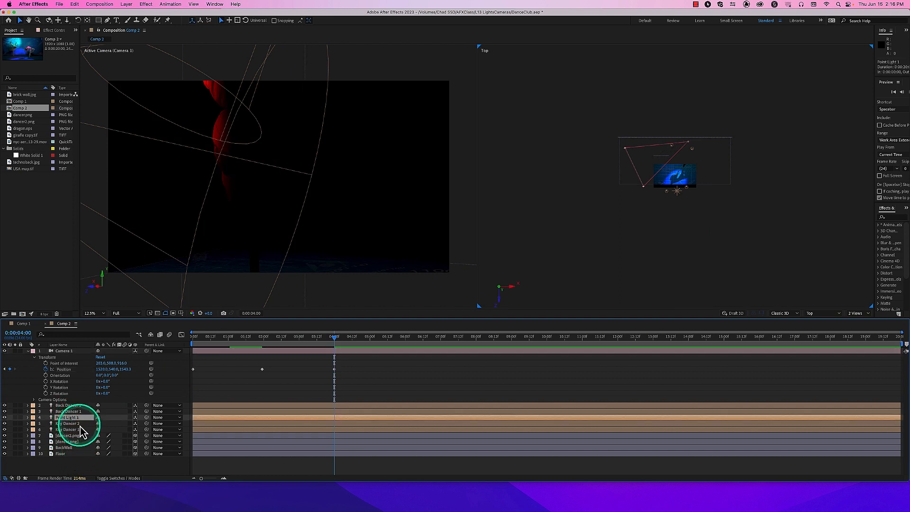
{"action": "key", "text": "a"}
{"action": "key", "text": "a"}
{"action": "left_click_drag", "start_coordinate": [100, 430], "coordinate": [173, 424]}
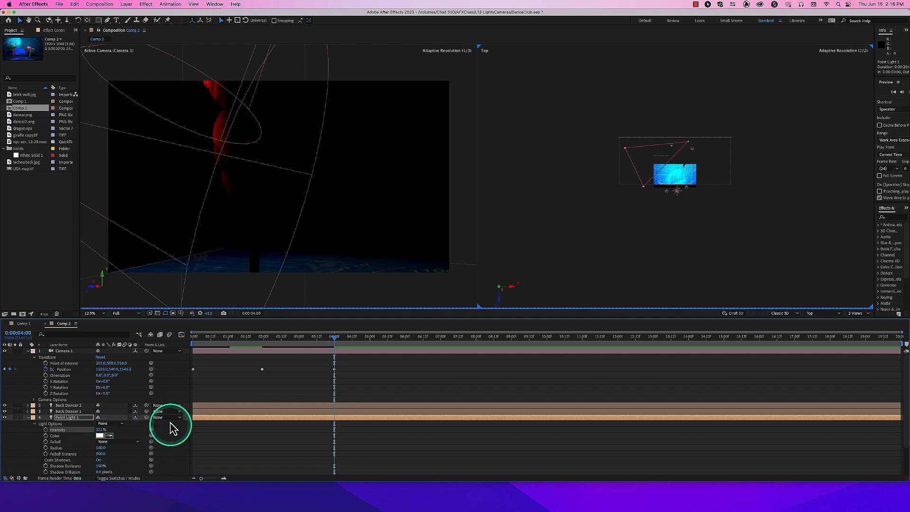
{"action": "left_click", "coordinate": [28, 418]}
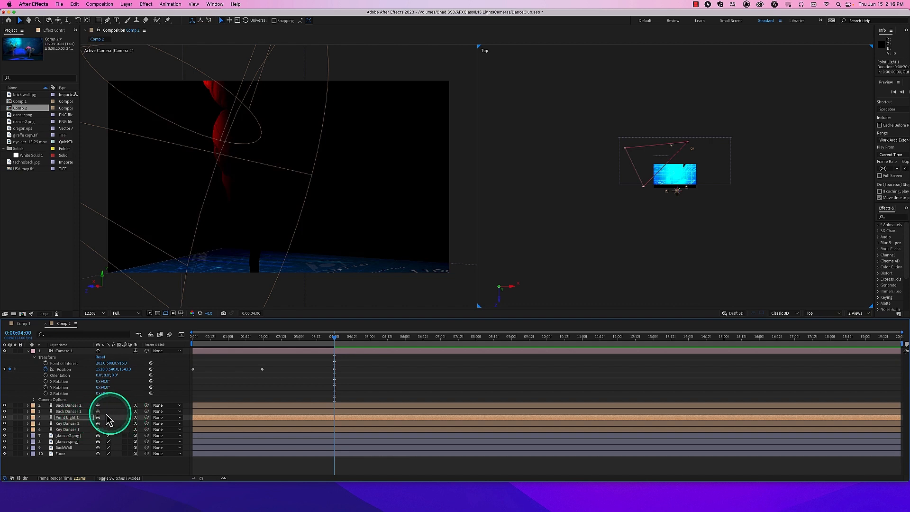
Hide the Back Dancer and Key Dancer lights, keeping Point Light 1 on, and collapse Camera 1's properties
{"action": "left_click", "coordinate": [5, 418]}
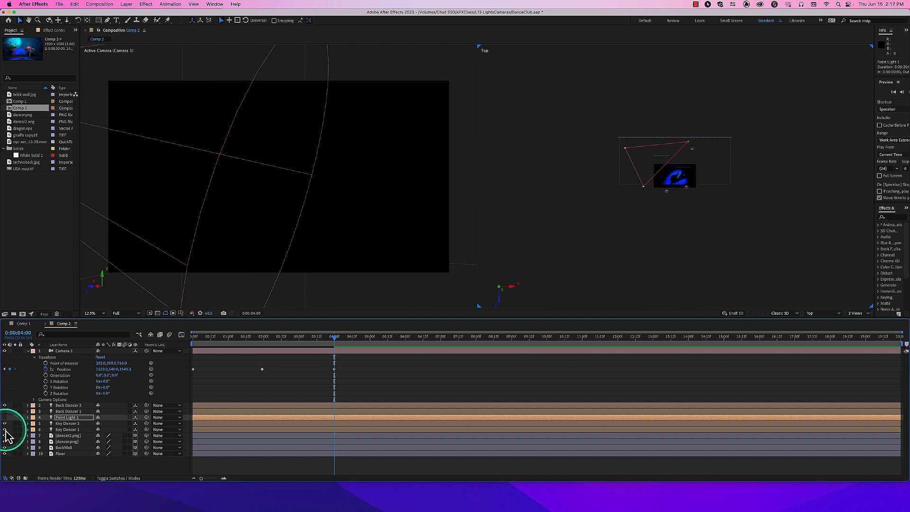
{"action": "left_click", "coordinate": [4, 417]}
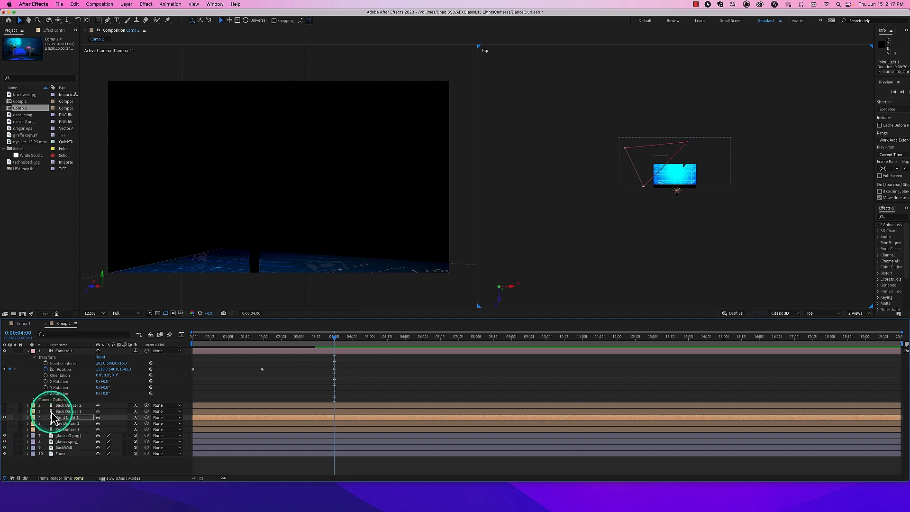
{"action": "left_click", "coordinate": [28, 351]}
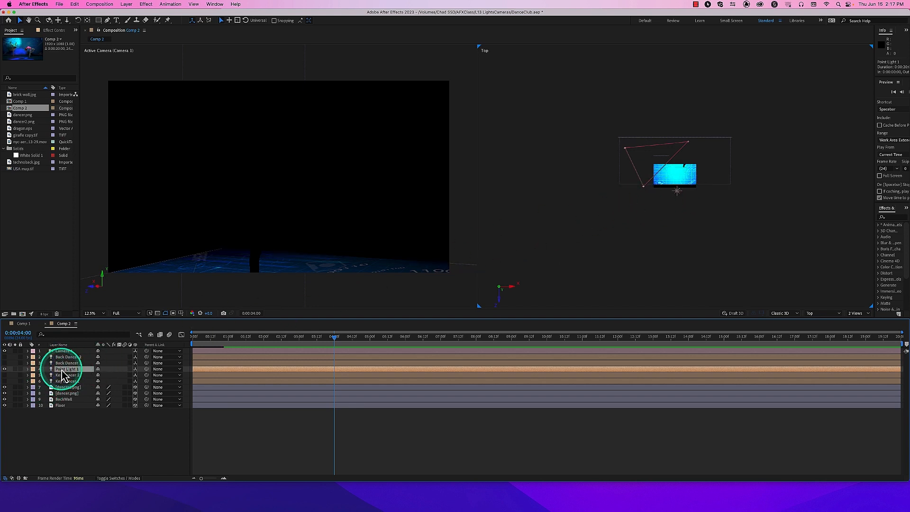
Duplicate Point Light 1, move the copy behind the dancers to about 1533 on Z, and preview from the start
{"action": "key", "text": "ctrl+d"}
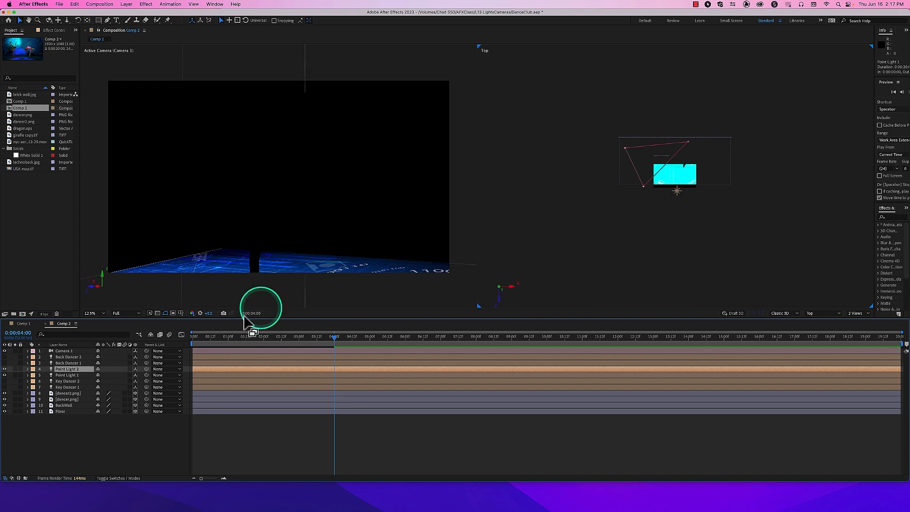
{"action": "key", "text": "p"}
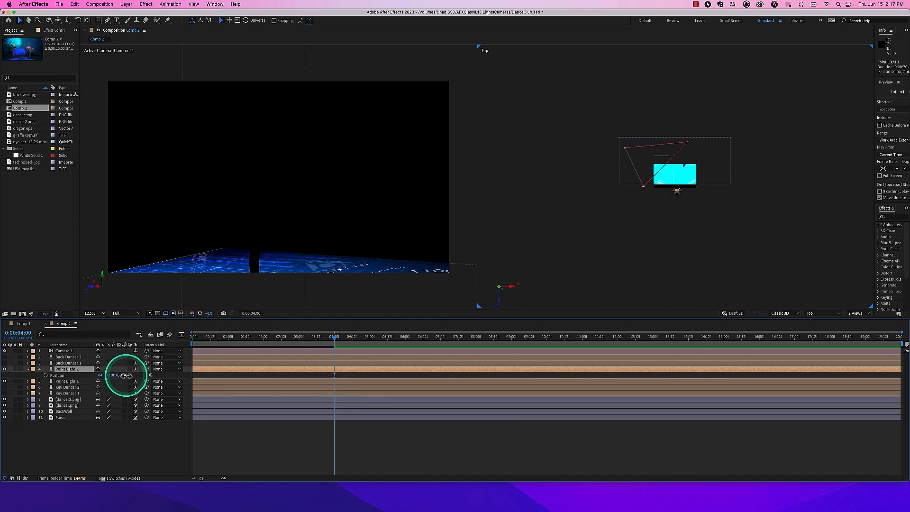
{"action": "left_click_drag", "start_coordinate": [132, 375], "coordinate": [197, 371]}
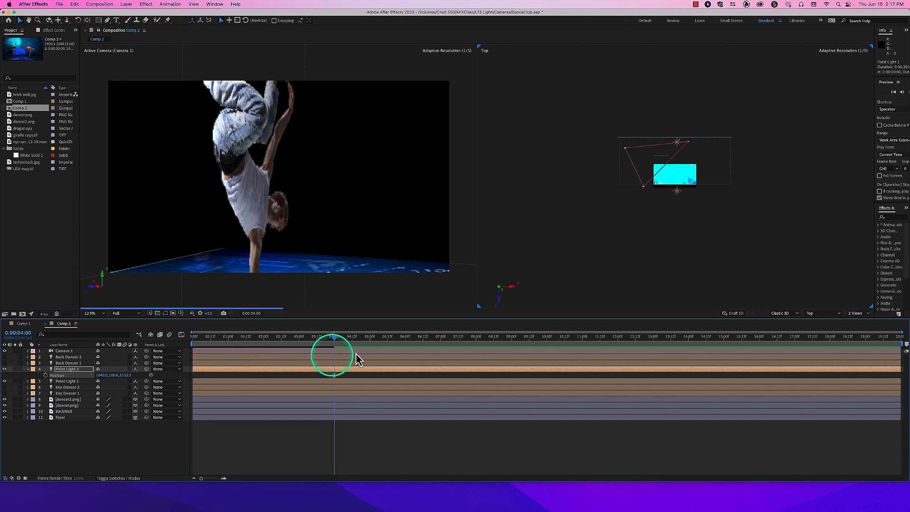
{"action": "left_click_drag", "start_coordinate": [317, 342], "coordinate": [186, 344]}
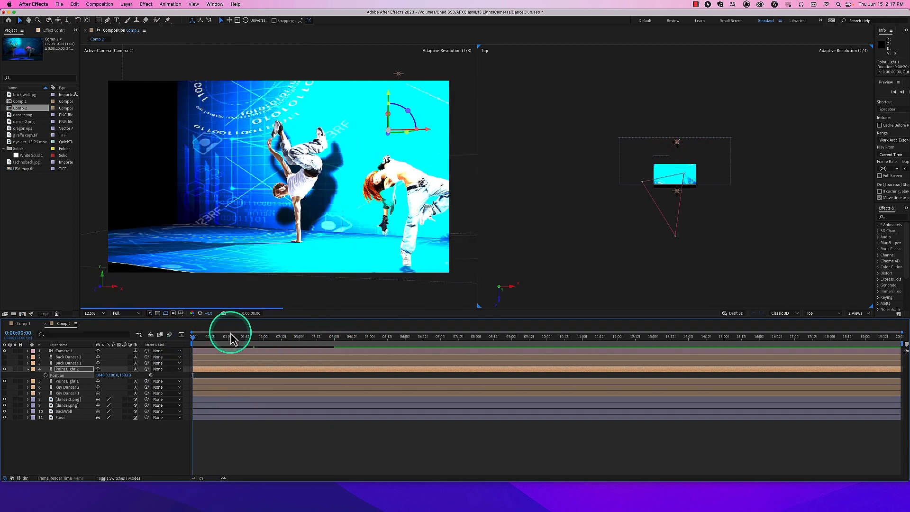
{"action": "key", "text": "space"}
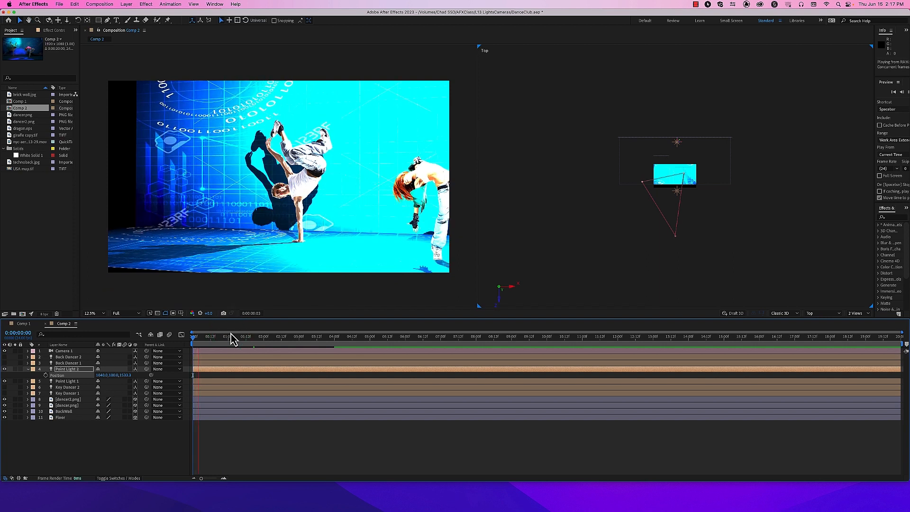
{"action": "key", "text": "space"}
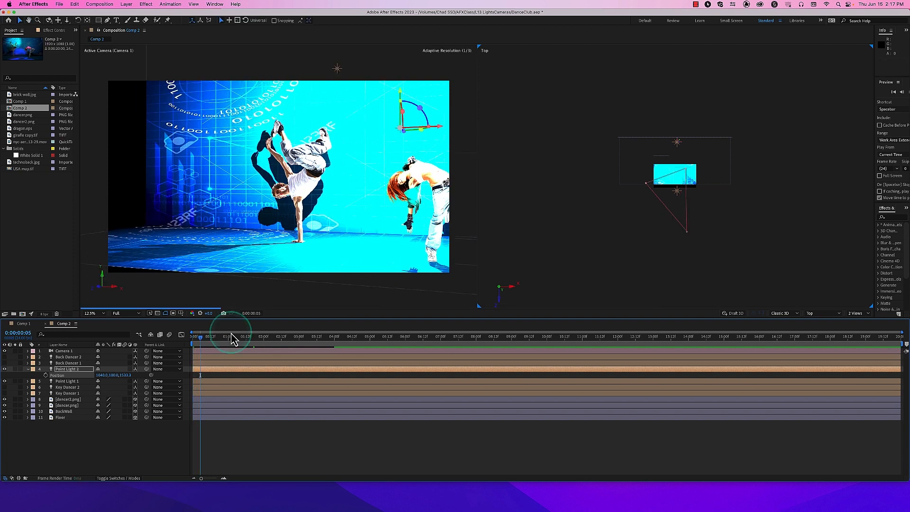
Turn off Accepts Lights in the material options of both dancer layers, dancer2.png and dancer.png
{"action": "left_click", "coordinate": [67, 400]}
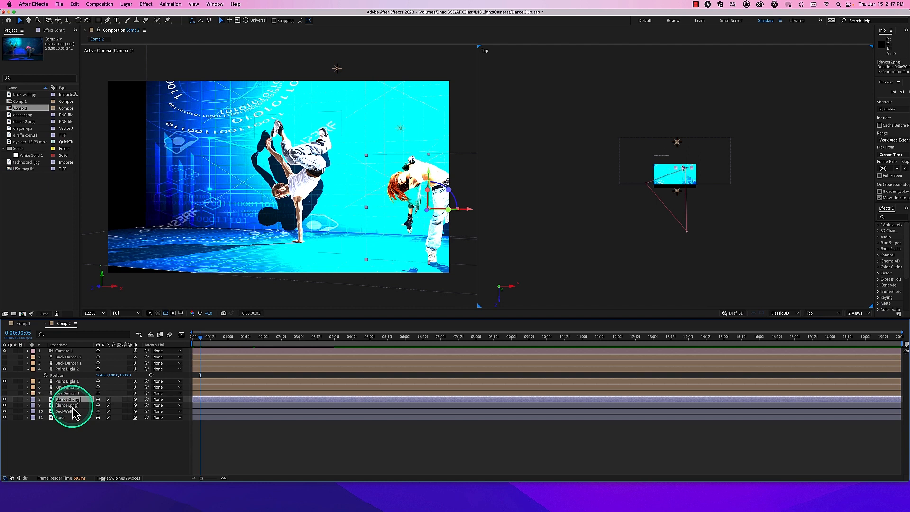
{"action": "left_click", "coordinate": [71, 406], "text": "shift"}
{"action": "key", "text": "a"}
{"action": "key", "text": "a"}
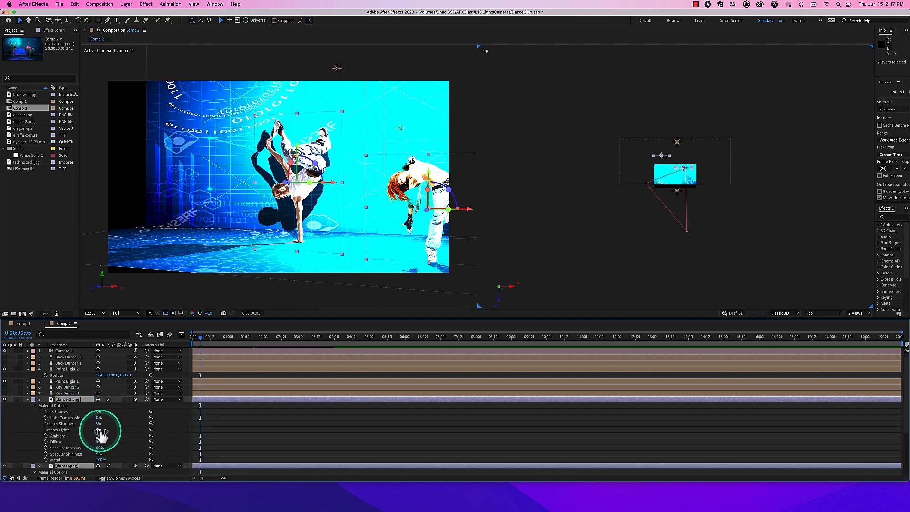
{"action": "left_click", "coordinate": [100, 430]}
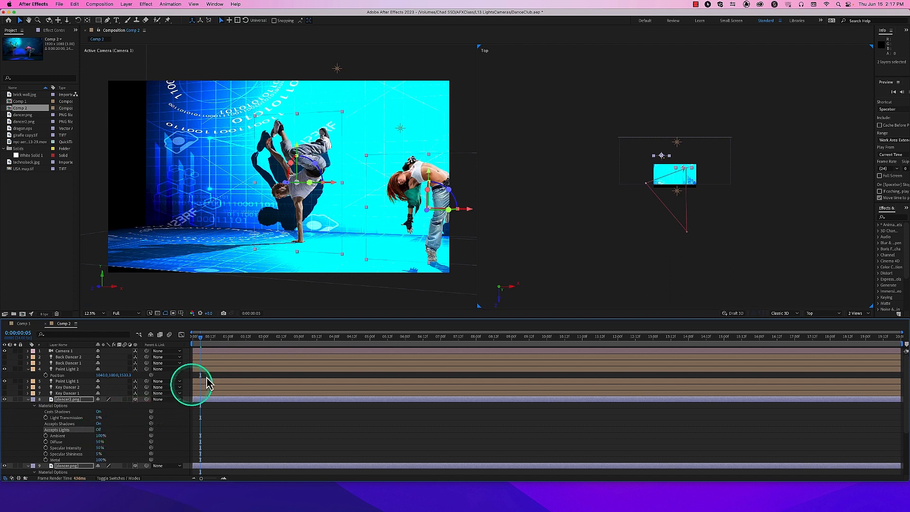
{"action": "left_click", "coordinate": [28, 400]}
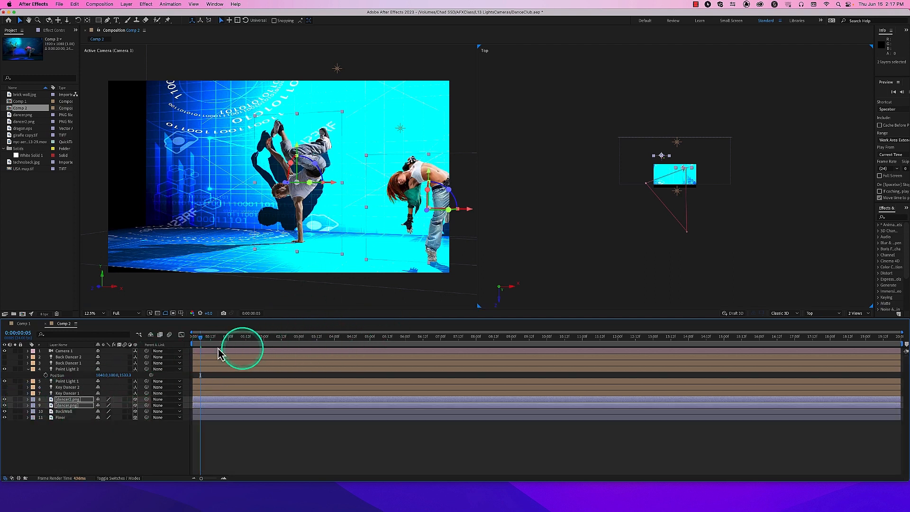
Preview Camera 1's move from the start and scrub to 0:00:03:22 to examine the dancer from behind
{"action": "left_click", "coordinate": [65, 352]}
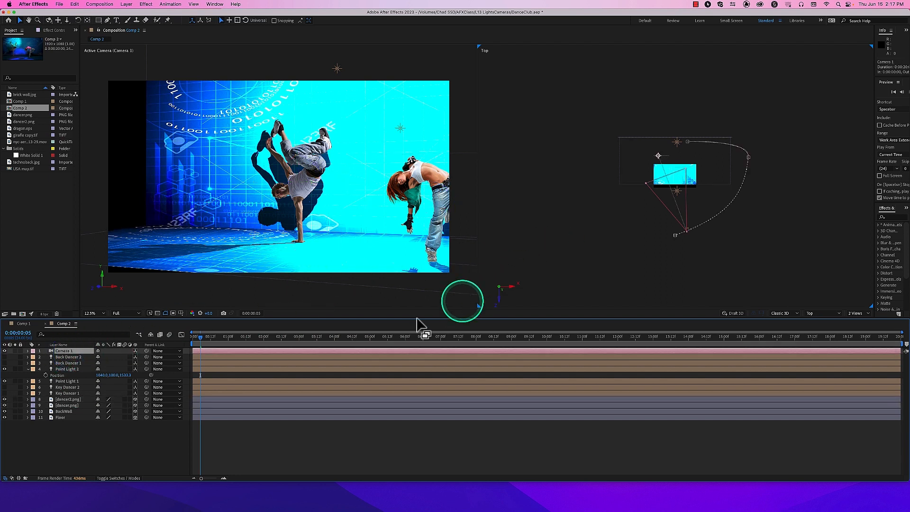
{"action": "left_click_drag", "start_coordinate": [203, 335], "coordinate": [183, 341]}
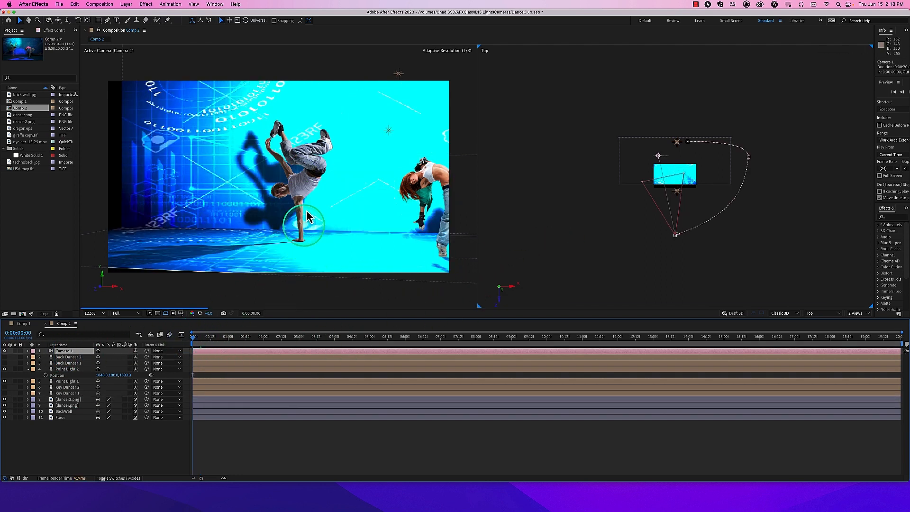
{"action": "key", "text": "space"}
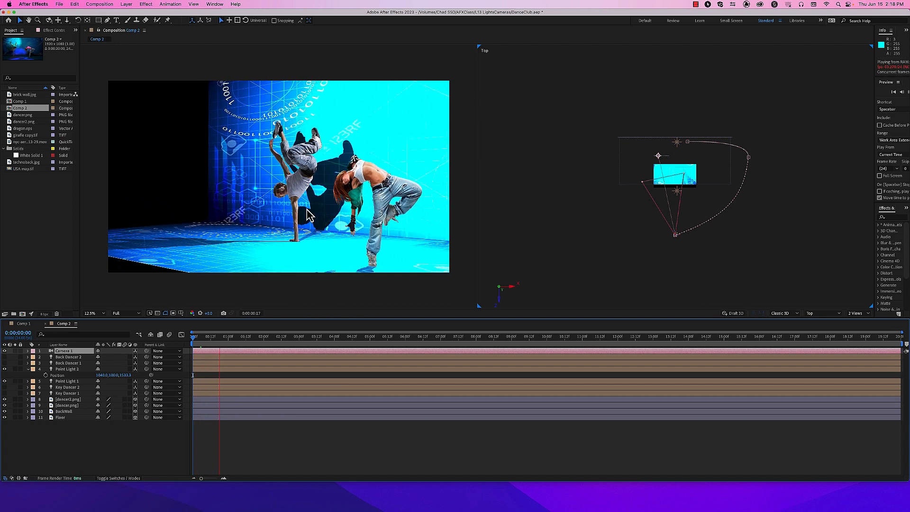
{"action": "left_click", "coordinate": [607, 118]}
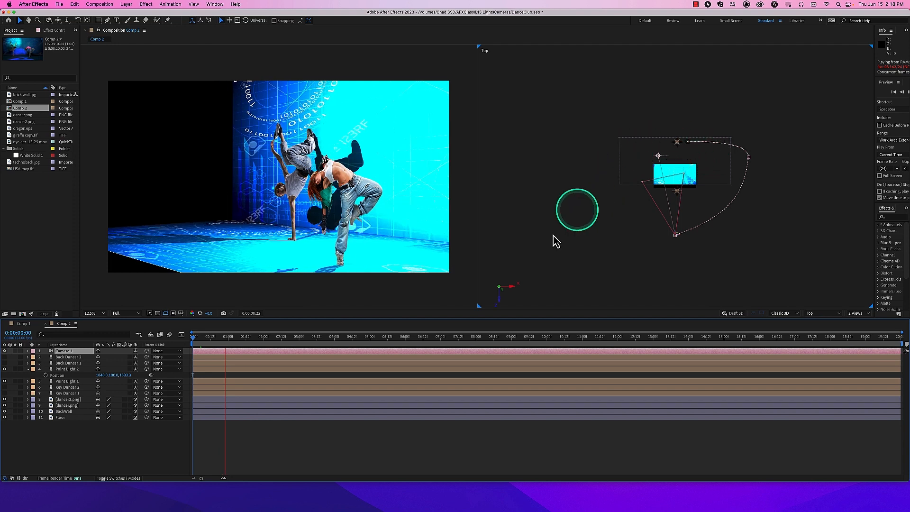
{"action": "left_click", "coordinate": [233, 341]}
{"action": "left_click_drag", "start_coordinate": [234, 341], "coordinate": [332, 341]}
{"action": "left_click", "coordinate": [266, 219]}
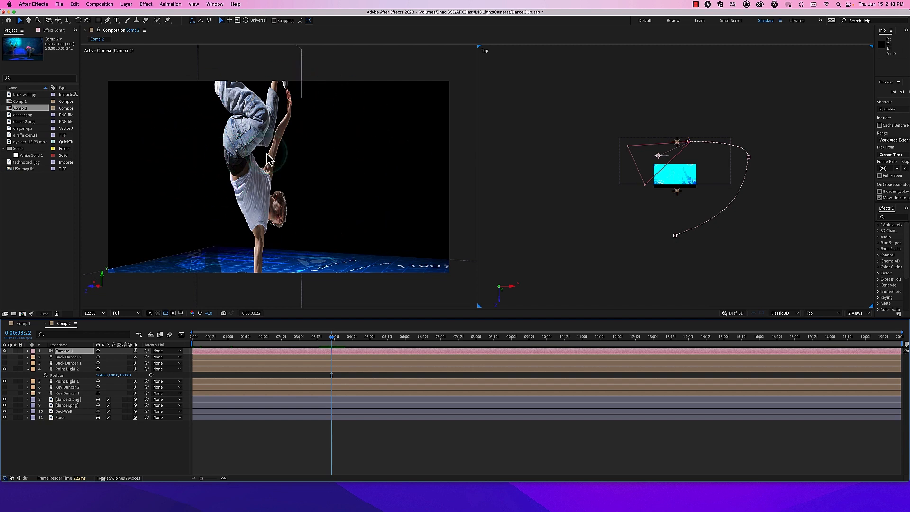
Set the label color of the dancer.png and dancer2.png layers to Red
{"action": "left_click", "coordinate": [71, 394]}
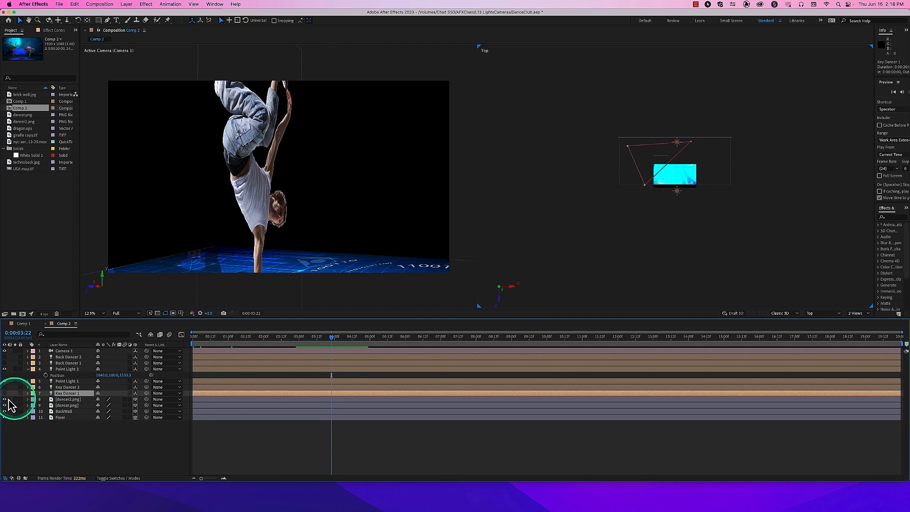
{"action": "left_click", "coordinate": [66, 406]}
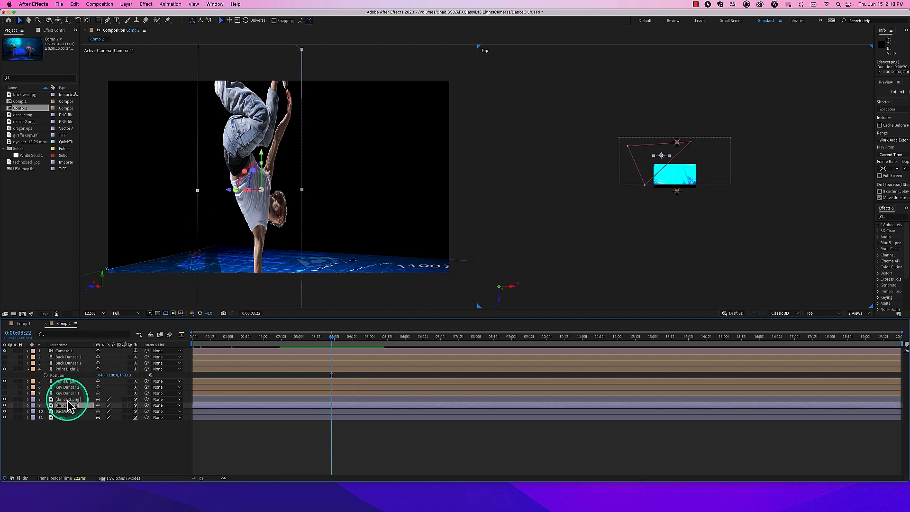
{"action": "left_click", "coordinate": [68, 401]}
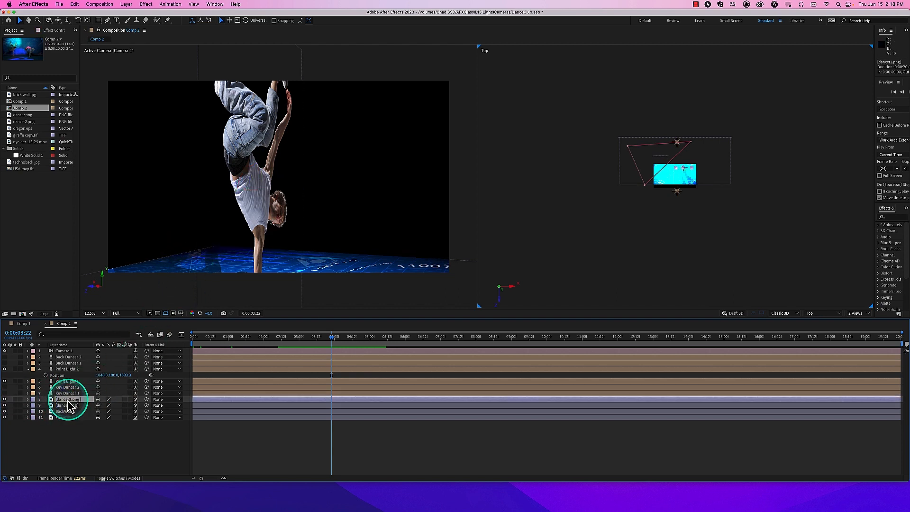
{"action": "left_click", "coordinate": [33, 406]}
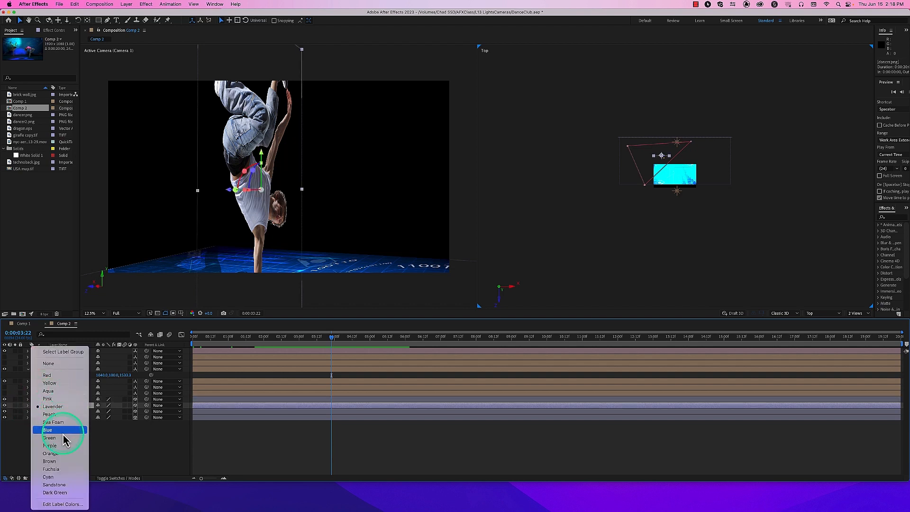
{"action": "left_click", "coordinate": [62, 377]}
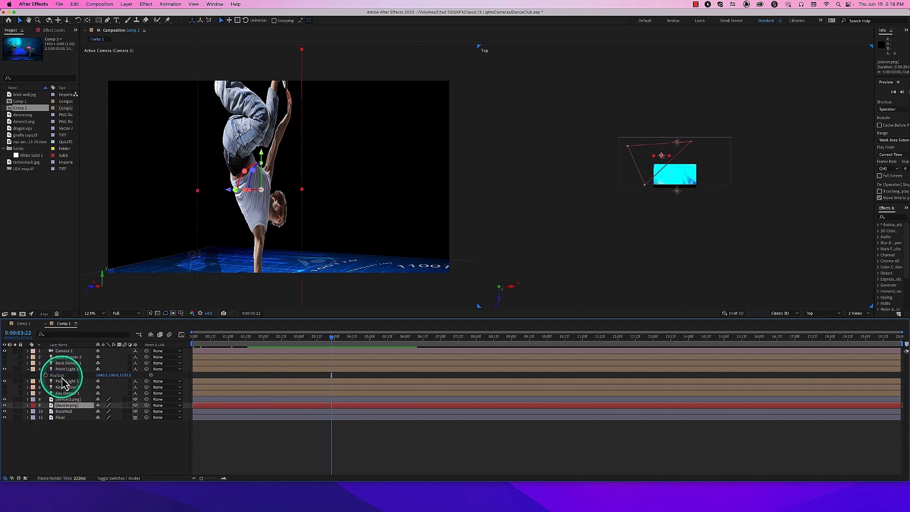
{"action": "left_click", "coordinate": [38, 400]}
{"action": "left_click", "coordinate": [37, 400]}
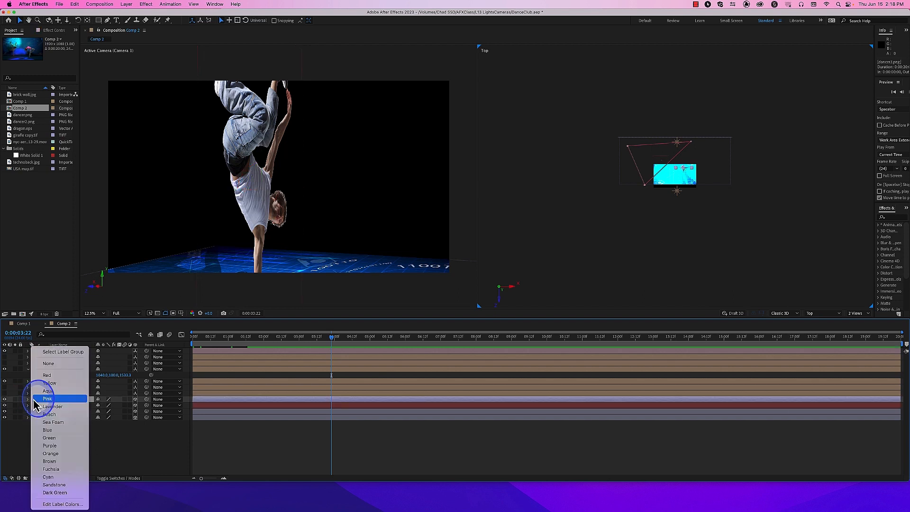
{"action": "left_click", "coordinate": [57, 375]}
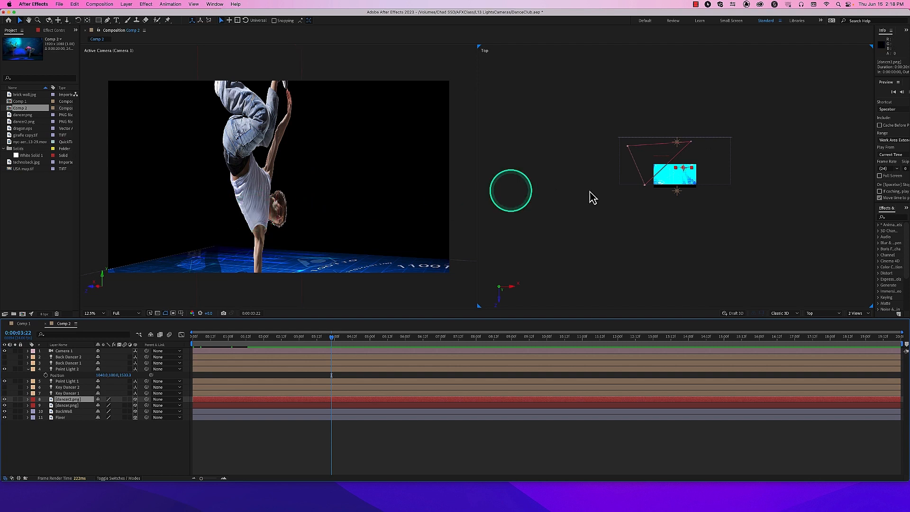
Keyframe Camera 1's Point of Interest at 0:00:05:13 and at 7 seconds, moved there to about 1323 on X and 420 on Z
{"action": "left_click", "coordinate": [71, 350]}
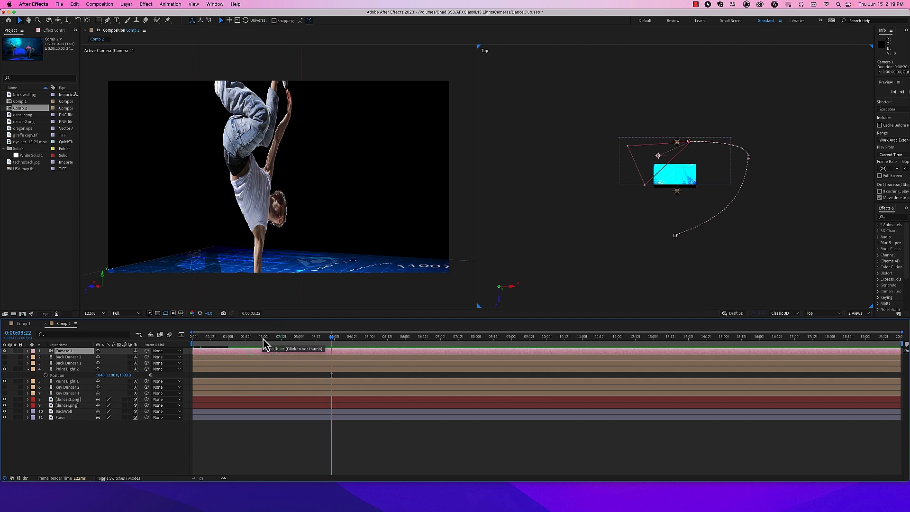
{"action": "left_click_drag", "start_coordinate": [264, 344], "coordinate": [383, 342]}
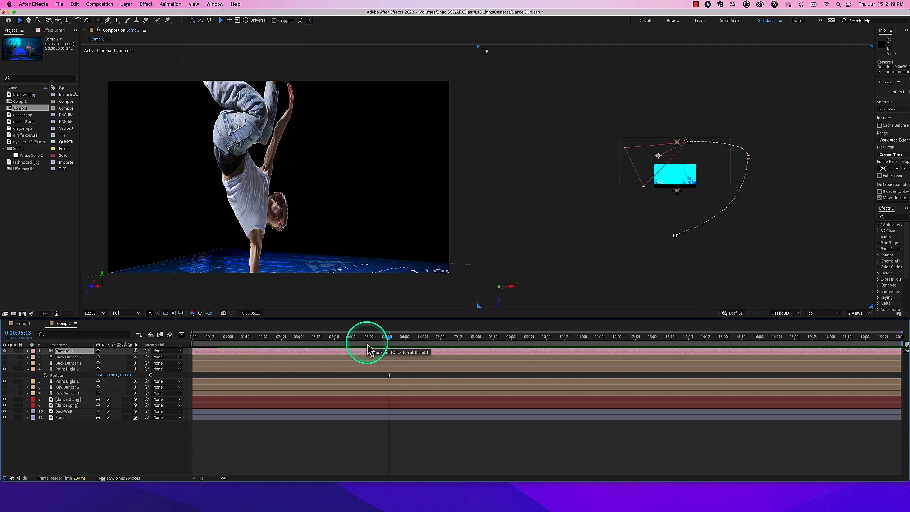
{"action": "key", "text": "a"}
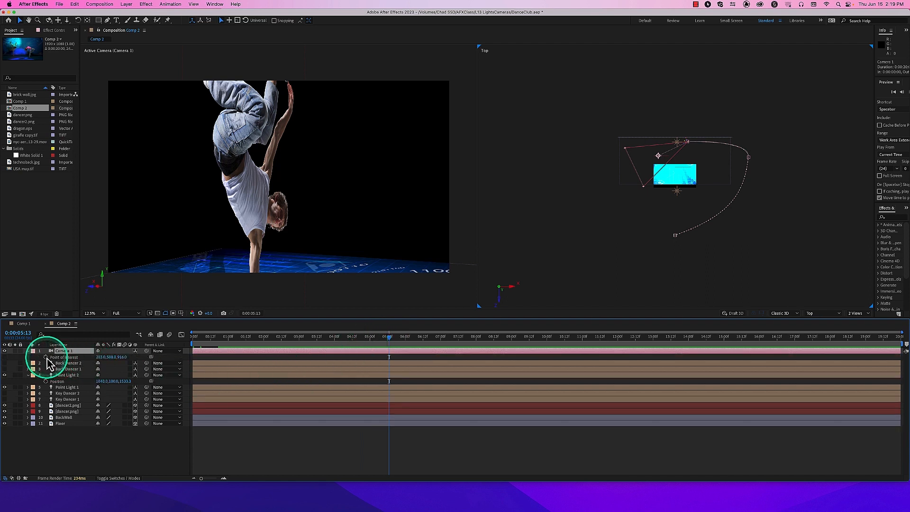
{"action": "left_click", "coordinate": [441, 339]}
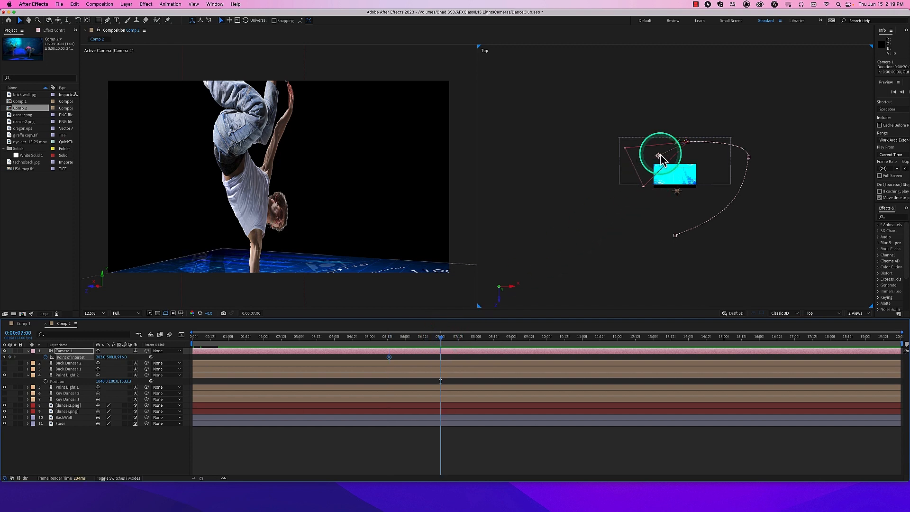
{"action": "left_click_drag", "start_coordinate": [660, 157], "coordinate": [683, 167]}
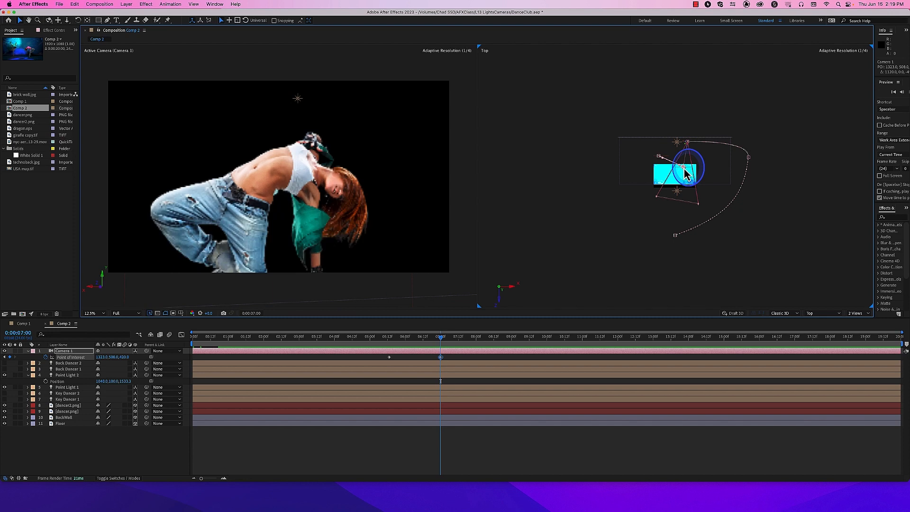
Preview Camera 1's turn between the two dancers from 0:00:03:20
{"action": "left_click_drag", "start_coordinate": [423, 336], "coordinate": [329, 344]}
{"action": "key", "text": "space"}
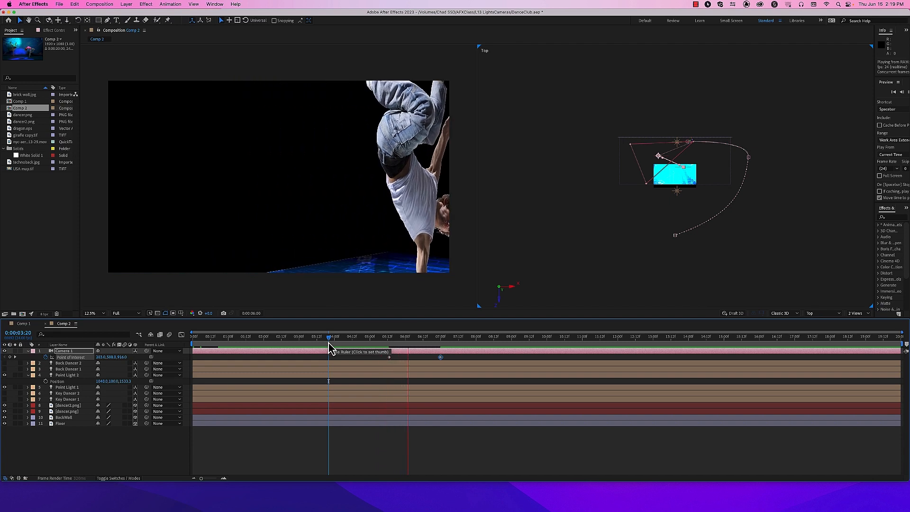
{"action": "key", "text": "space"}
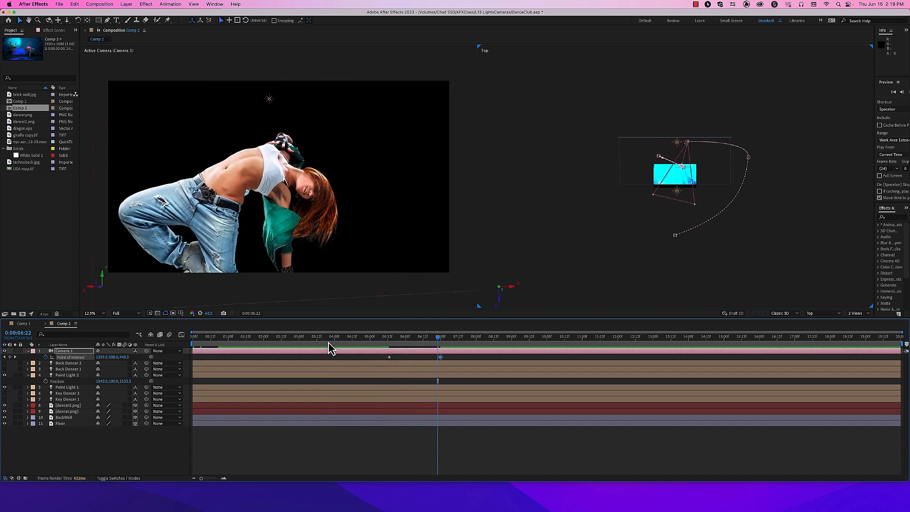
Undo the Point of Interest keyframes and keyframe Camera 1's Y Rotation at 0:00:05:13 and at about -50° at 0:00:06:23
{"action": "key", "text": "super+z"}
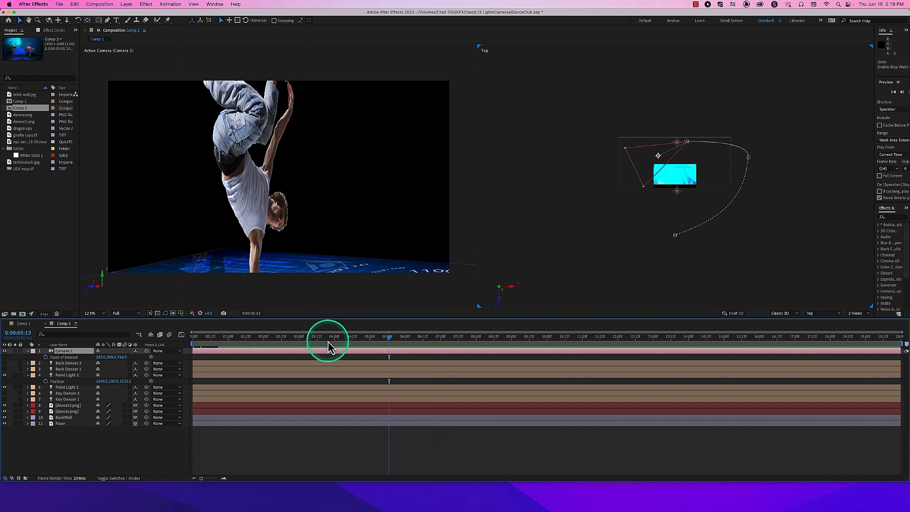
{"action": "key", "text": "r"}
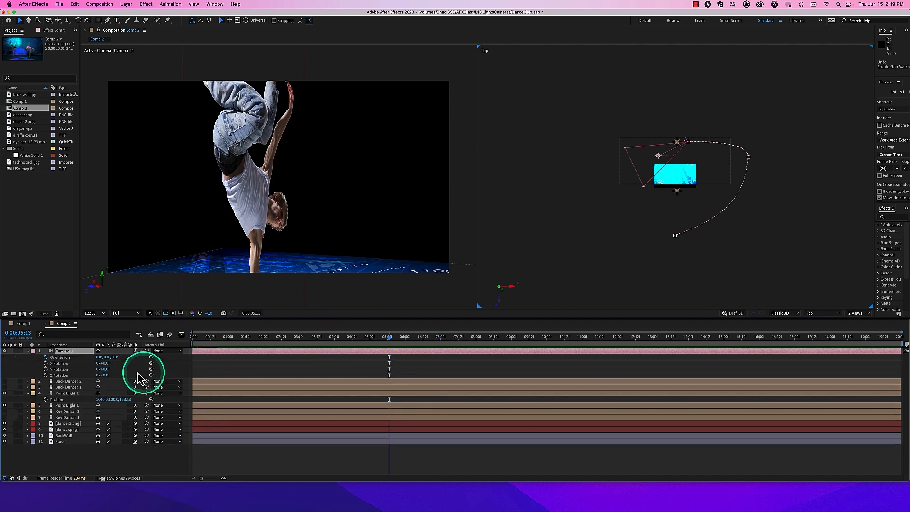
{"action": "left_click", "coordinate": [46, 370]}
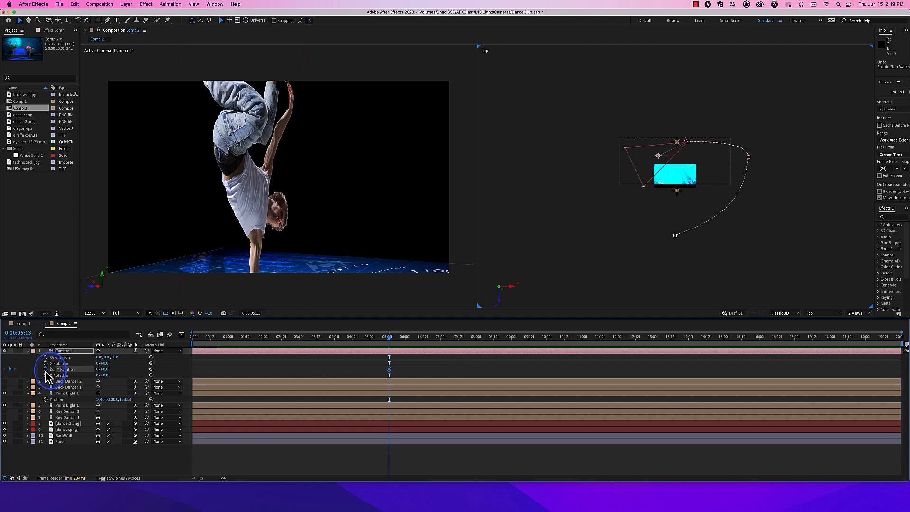
{"action": "left_click", "coordinate": [440, 338]}
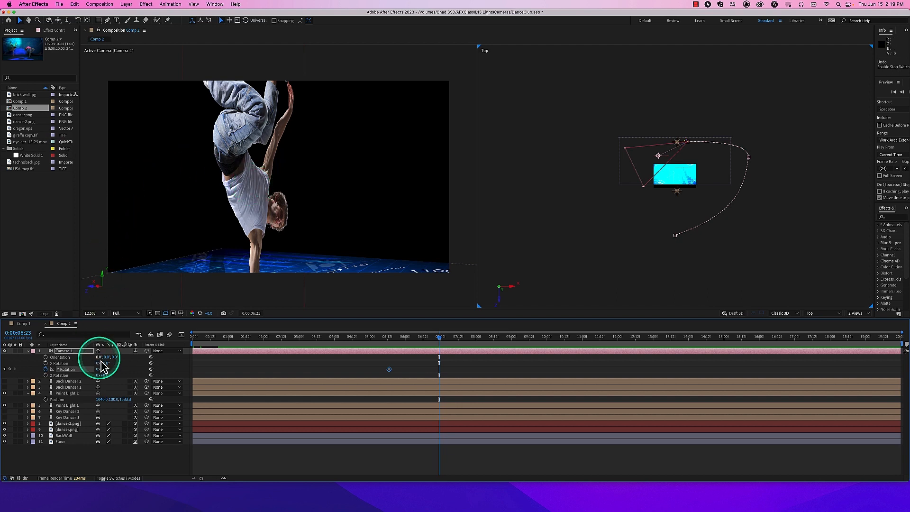
{"action": "mouse_move", "coordinate": [105, 370]}
{"action": "left_mouse_down"}
{"action": "mouse_move", "coordinate": [116, 370]}
{"action": "mouse_move", "coordinate": [93, 370]}
{"action": "left_mouse_up"}
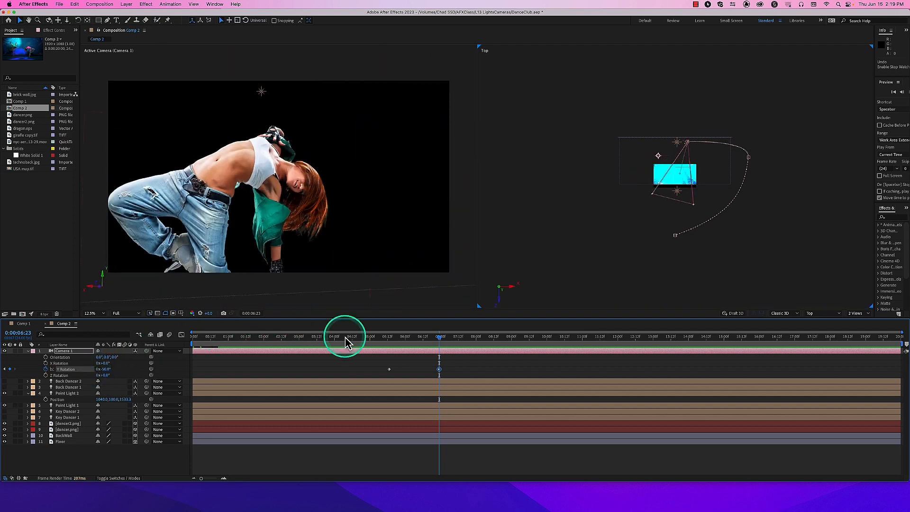
{"action": "mouse_move", "coordinate": [343, 345]}
{"action": "left_mouse_down"}
{"action": "mouse_move", "coordinate": [291, 341]}
{"action": "mouse_move", "coordinate": [356, 337]}
{"action": "left_mouse_up"}
{"action": "left_click_drag", "start_coordinate": [389, 334], "coordinate": [439, 331]}
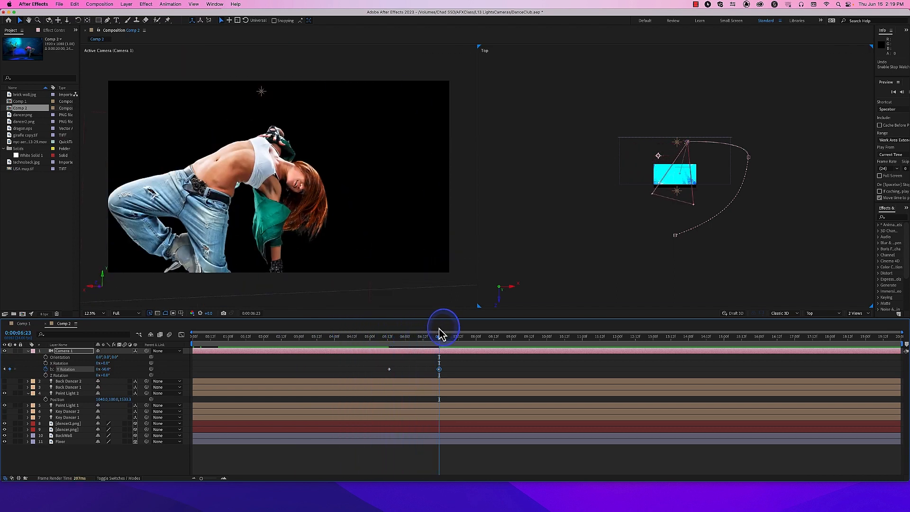
Undo the Y Rotation keyframes and keyframe Camera 1's Orientation at 0:00:05:13 and at 7 seconds with 302° on Y
{"action": "key", "text": "super+z"}
{"action": "key", "text": "super+z"}
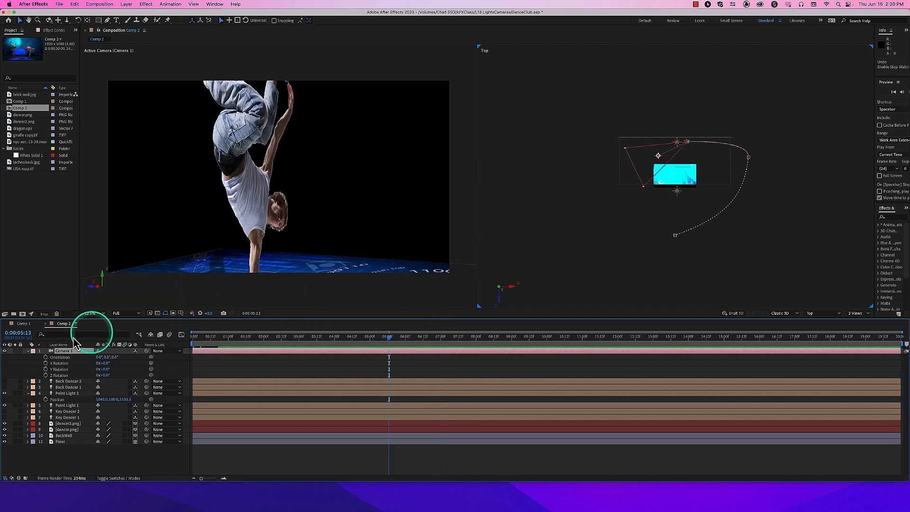
{"action": "left_click", "coordinate": [46, 357]}
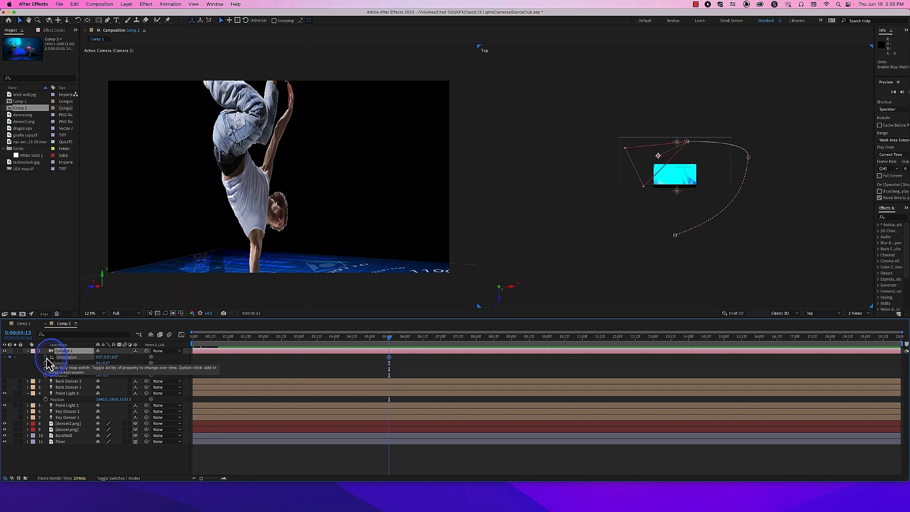
{"action": "left_click", "coordinate": [440, 337]}
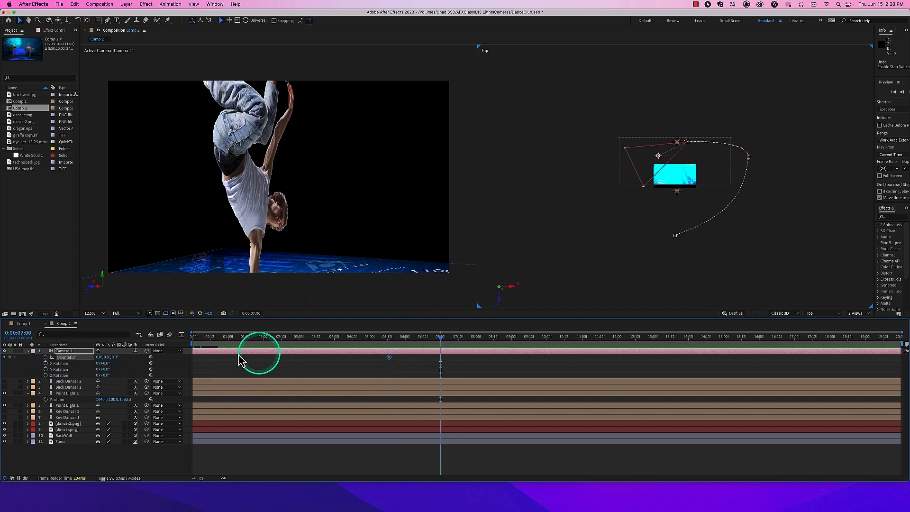
{"action": "left_click_drag", "start_coordinate": [112, 358], "coordinate": [82, 360]}
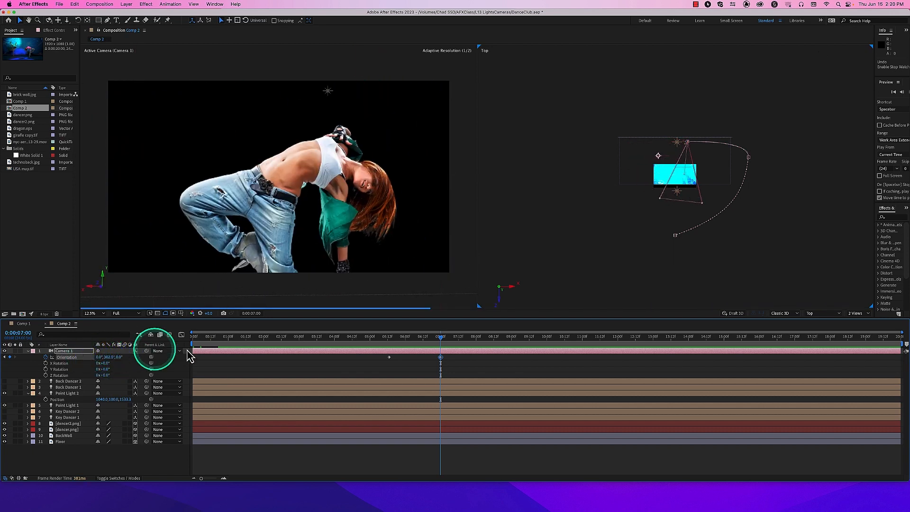
Preview Camera 1's Orientation turn from 5 seconds and scrub through it to 7 seconds
{"action": "left_click", "coordinate": [370, 338]}
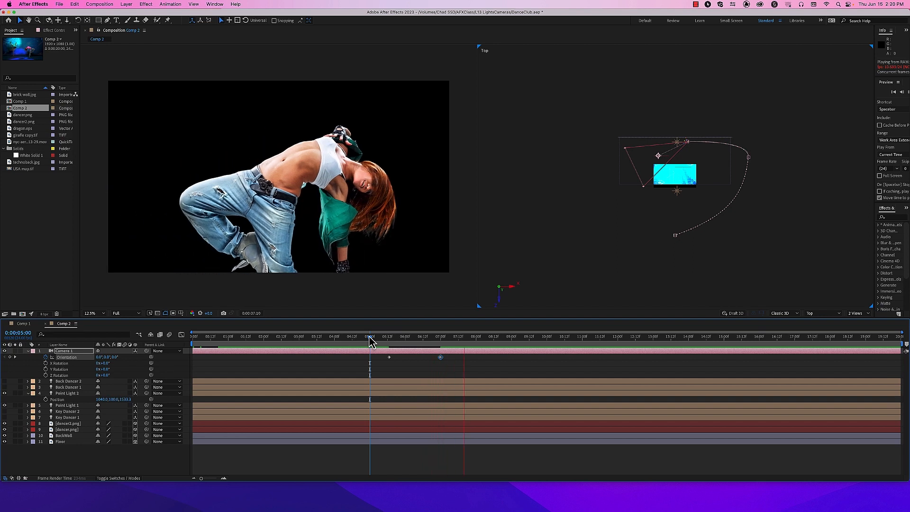
{"action": "key", "text": "space"}
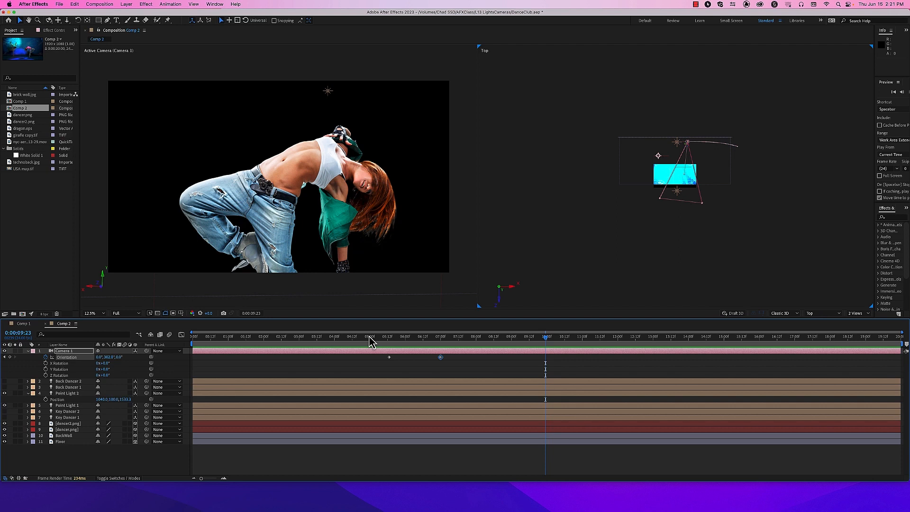
{"action": "left_click", "coordinate": [403, 347]}
{"action": "left_click_drag", "start_coordinate": [402, 340], "coordinate": [442, 345]}
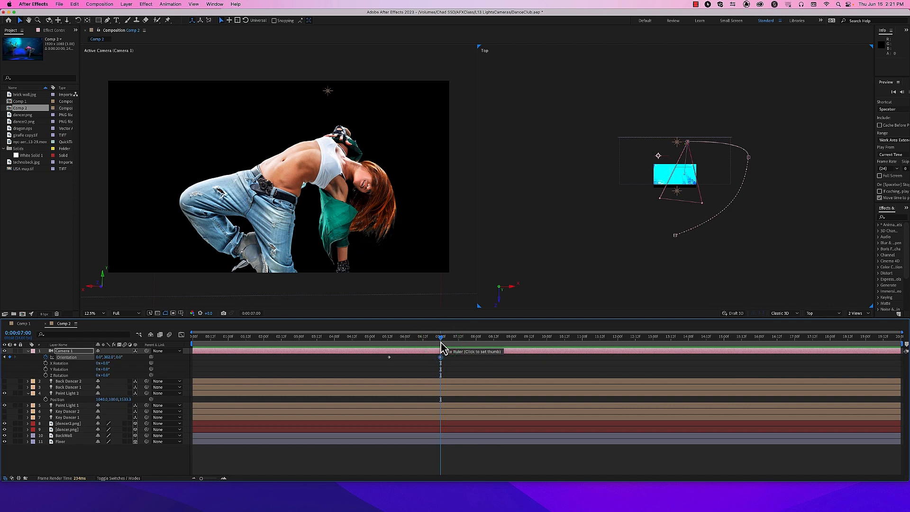
Keyframe Camera 1's Point of Interest at 7 seconds and at 0:00:08:12, moved there to about -325 on X, and show the rotation properties
{"action": "key", "text": "a"}
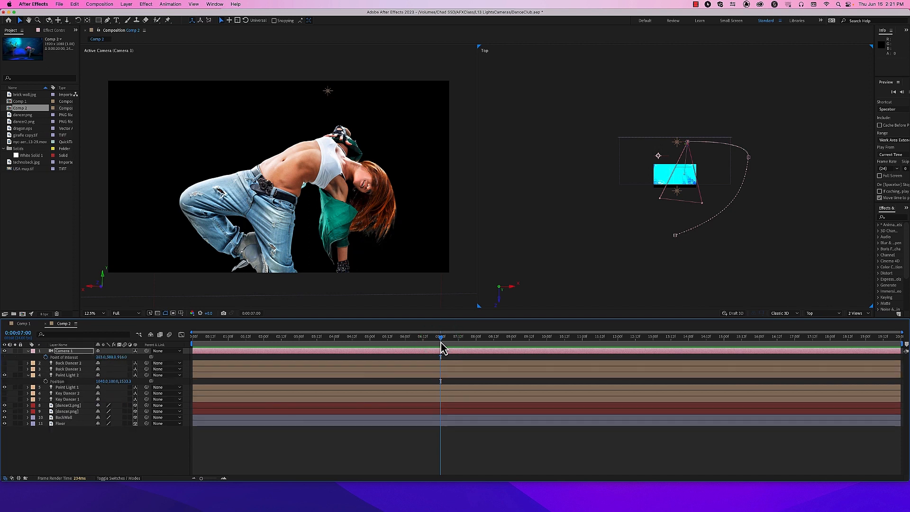
{"action": "left_click", "coordinate": [46, 357]}
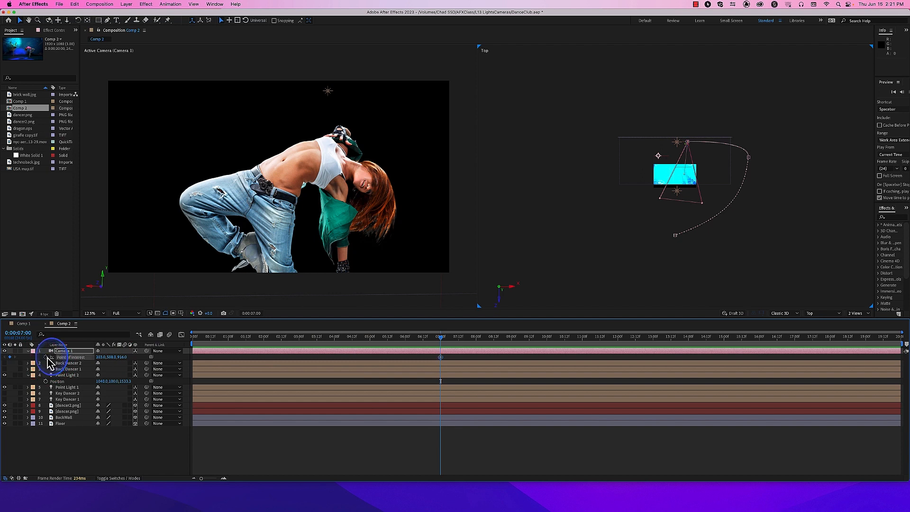
{"action": "left_click", "coordinate": [493, 339]}
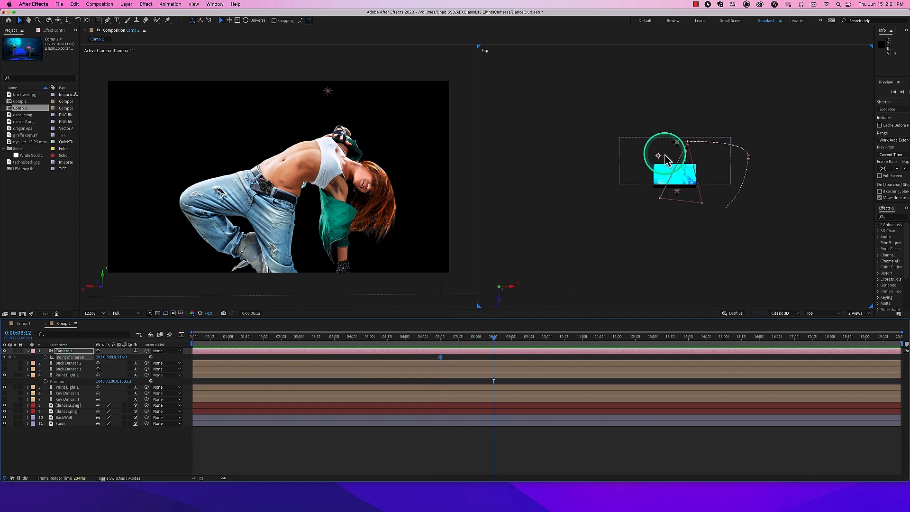
{"action": "left_click_drag", "start_coordinate": [658, 155], "coordinate": [646, 126]}
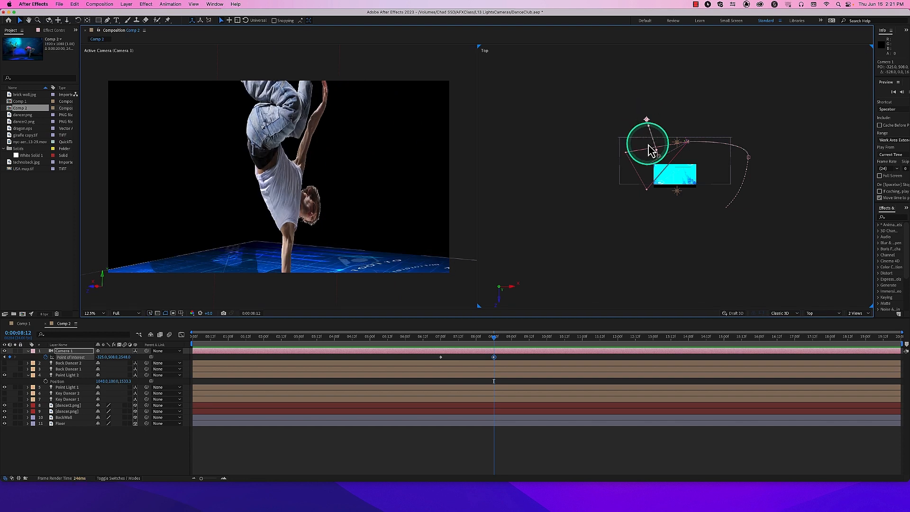
{"action": "key", "text": "shift+r"}
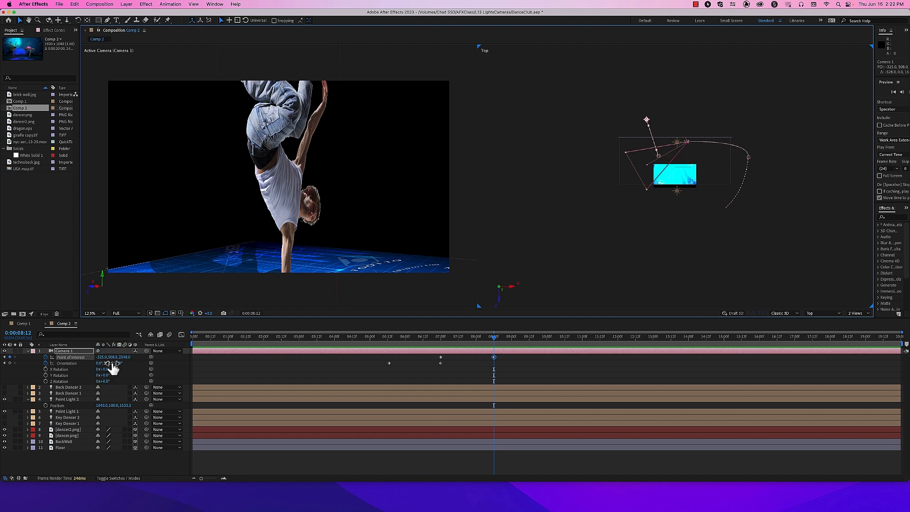
Undo Camera 1's Point of Interest and Orientation keyframes
{"action": "key", "text": "super+z"}
{"action": "key", "text": "super+z"}
{"action": "key", "text": "super+z"}
{"action": "key", "text": "super+z"}
{"action": "left_click_drag", "start_coordinate": [424, 339], "coordinate": [395, 340]}
{"action": "key", "text": "super+z"}
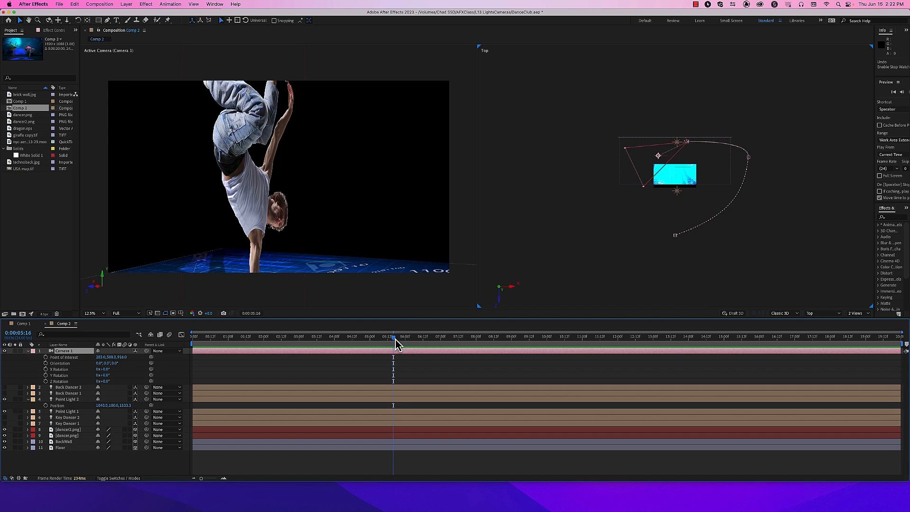
Set Camera 1's Y Rotation to -40° with the time at 0:00:04:23
{"action": "left_click_drag", "start_coordinate": [395, 338], "coordinate": [369, 341]}
{"action": "left_click", "coordinate": [364, 263]}
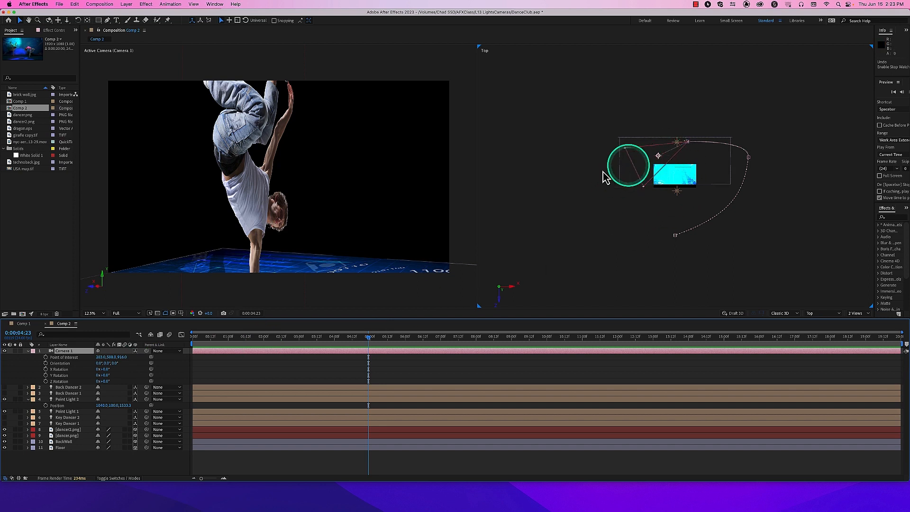
{"action": "mouse_move", "coordinate": [108, 378]}
{"action": "left_mouse_down"}
{"action": "mouse_move", "coordinate": [116, 373]}
{"action": "mouse_move", "coordinate": [95, 379]}
{"action": "mouse_move", "coordinate": [101, 371]}
{"action": "left_mouse_up"}
{"action": "left_click", "coordinate": [105, 374]}
{"action": "type", "text": "-40"}
{"action": "key", "text": "Return"}
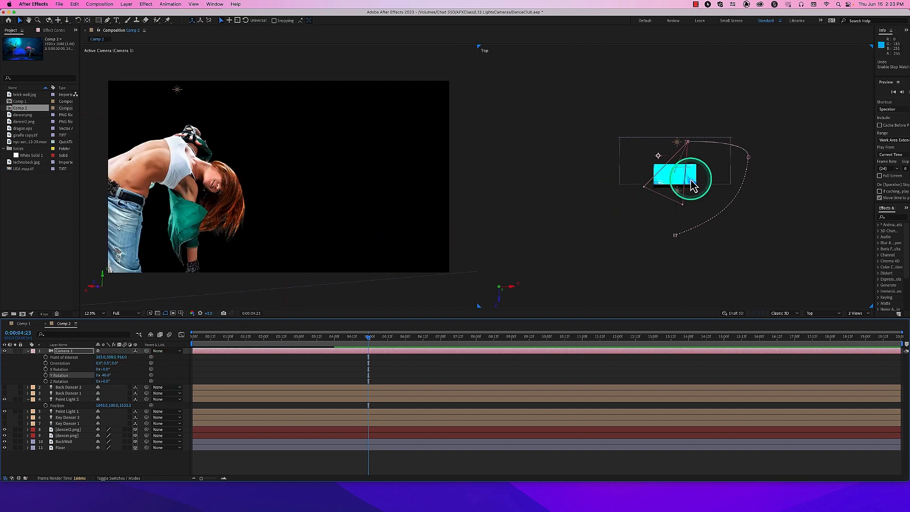
Reselect Camera 1, adjust its Y Rotation further, and undo the rotation changes
{"action": "left_click", "coordinate": [660, 159]}
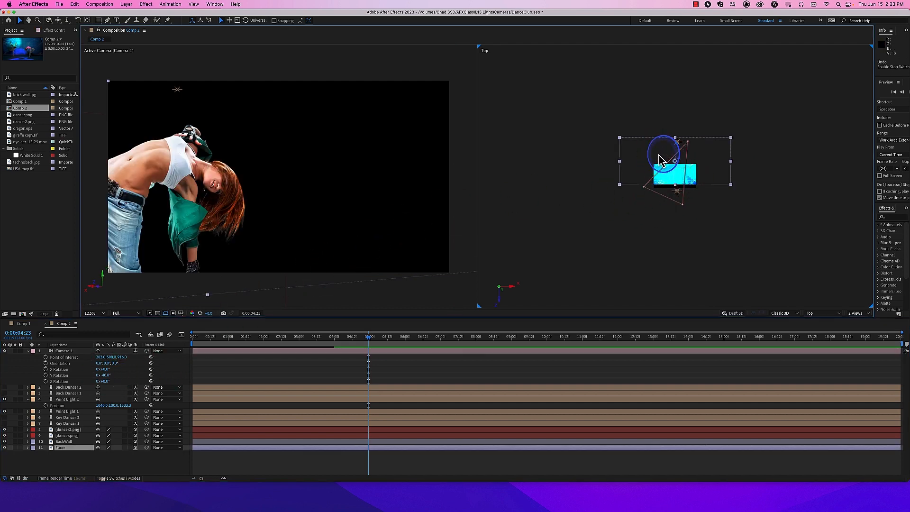
{"action": "left_click", "coordinate": [688, 143]}
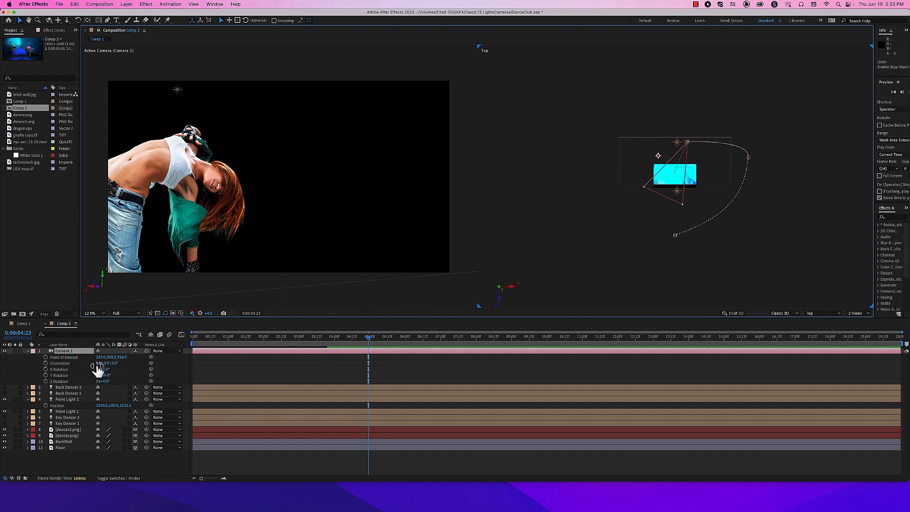
{"action": "left_click_drag", "start_coordinate": [98, 373], "coordinate": [104, 373]}
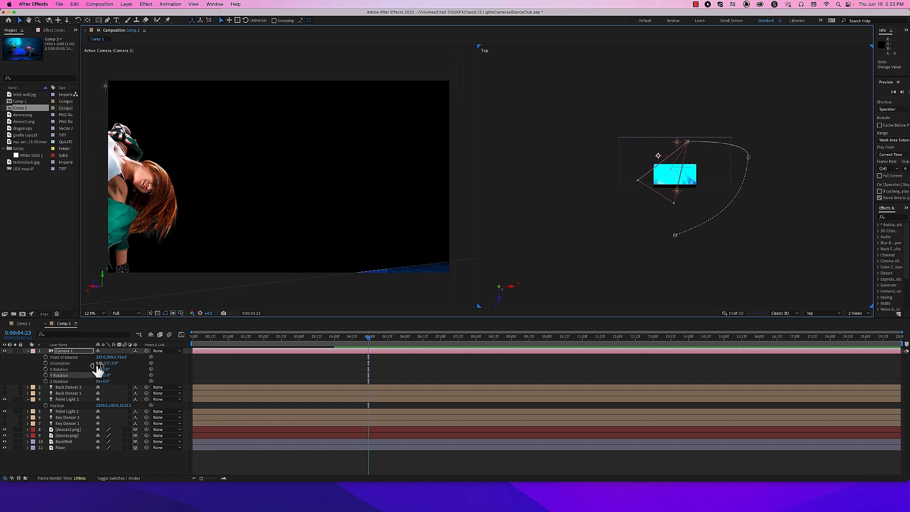
{"action": "key", "text": "super+z"}
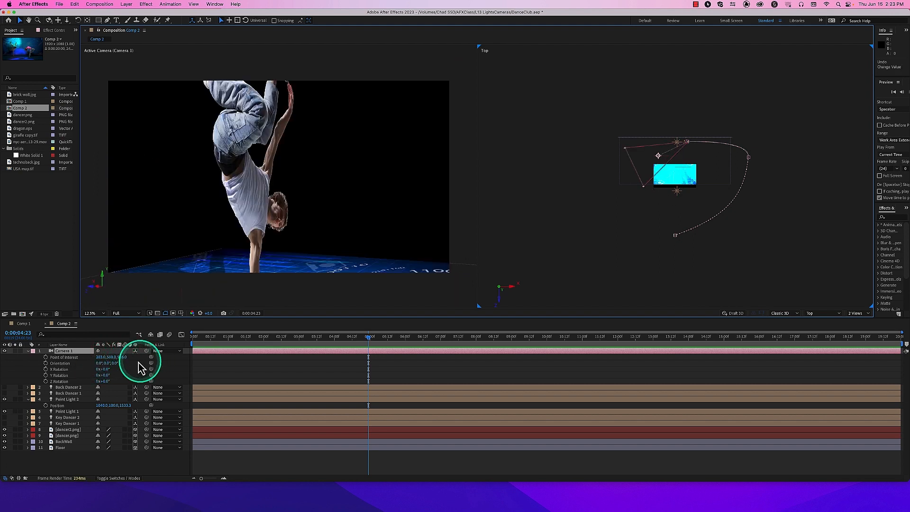
Reveal Camera 1's Position and move its keyframe at 4 seconds to about -230 on X
{"action": "key", "text": "shift+p"}
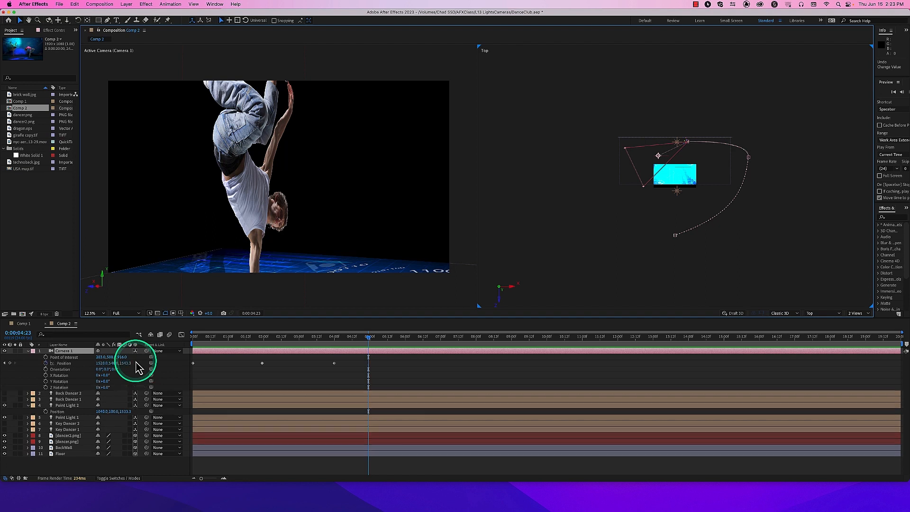
{"action": "left_click_drag", "start_coordinate": [108, 366], "coordinate": [105, 366]}
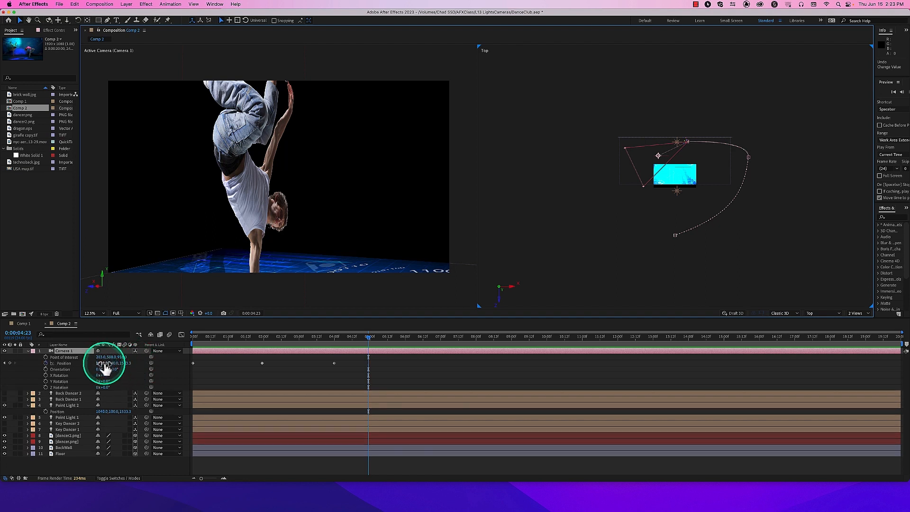
{"action": "left_click", "coordinate": [330, 347]}
{"action": "left_click_drag", "start_coordinate": [117, 363], "coordinate": [45, 369]}
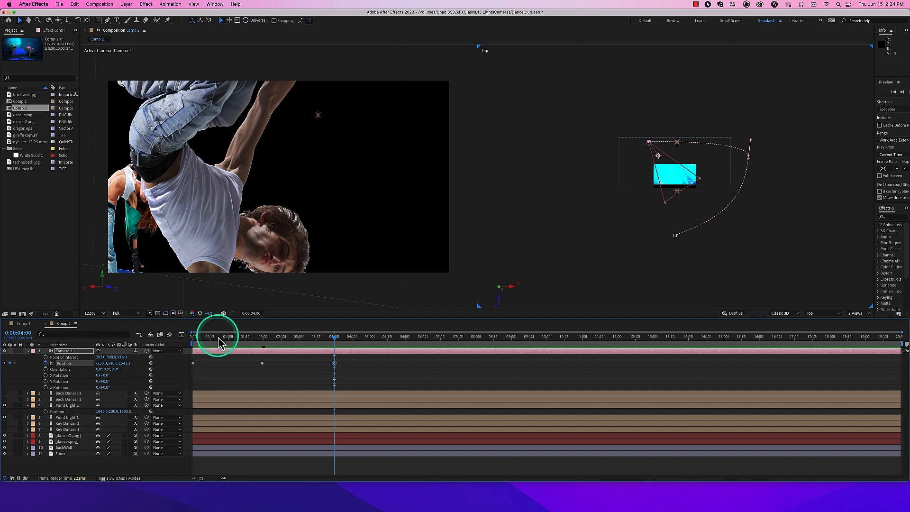
Remove all of Camera 1's Position keyframes at the start of the composition and reset its Transform properties
{"action": "left_click", "coordinate": [192, 338]}
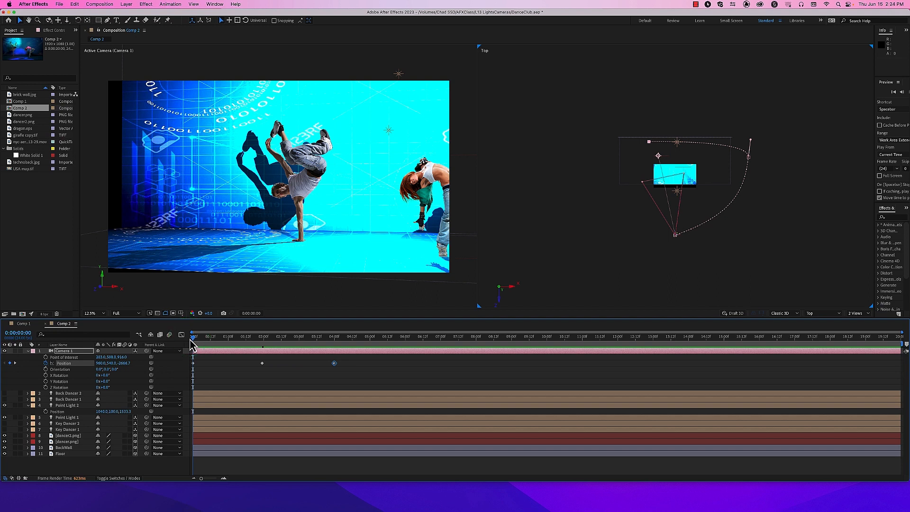
{"action": "left_click", "coordinate": [45, 363]}
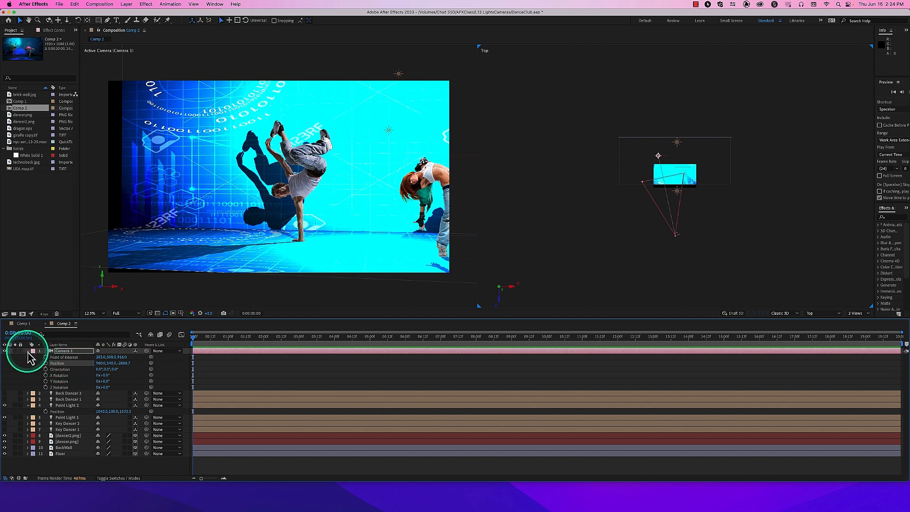
{"action": "left_click", "coordinate": [27, 351]}
{"action": "left_click", "coordinate": [28, 350]}
{"action": "left_click", "coordinate": [98, 358]}
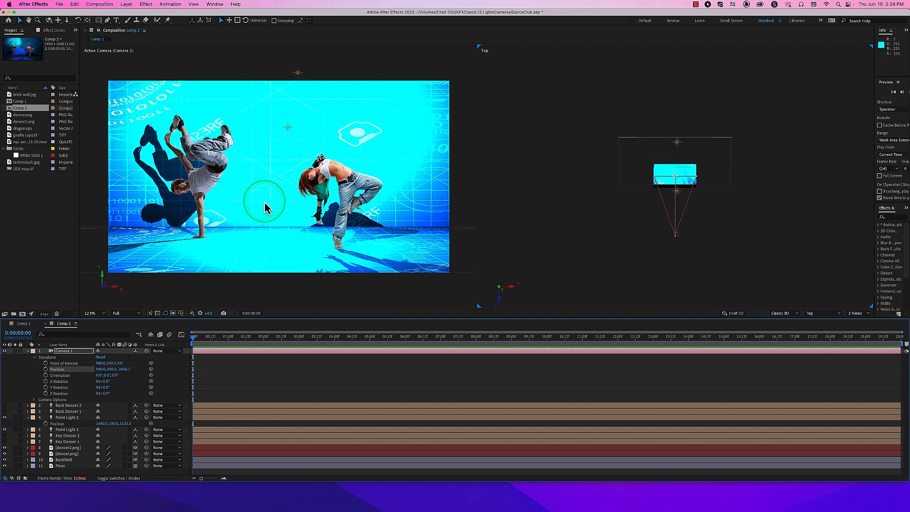
Orbit Camera 1 around the dancers in the Active Camera view and pan it toward the red-haired dancer
{"action": "key", "text": "c"}
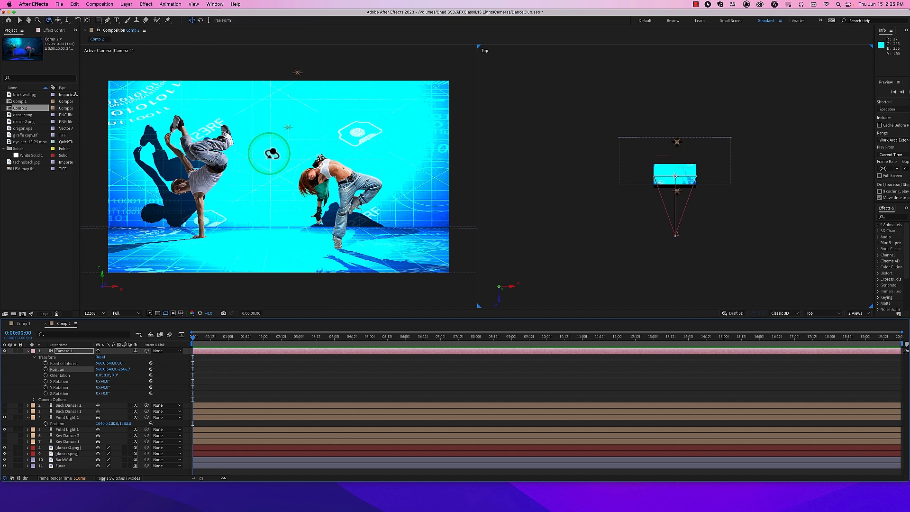
{"action": "key", "text": "c"}
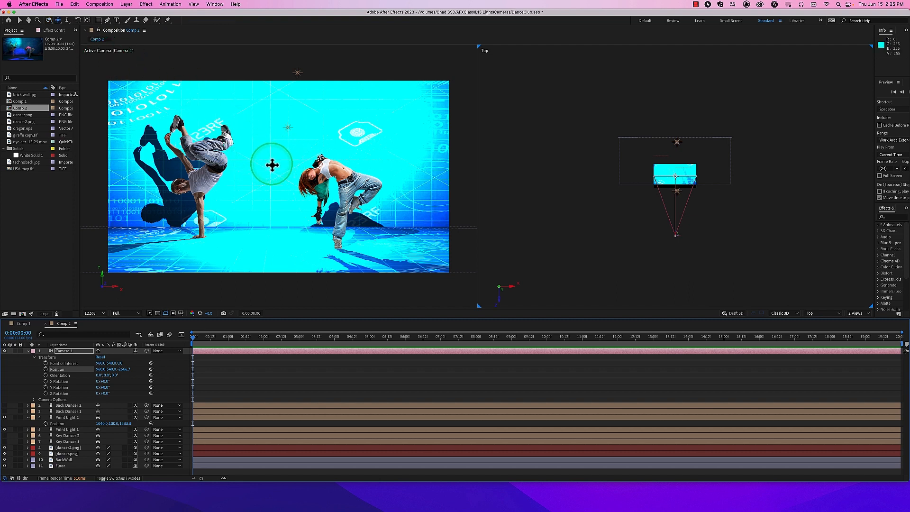
{"action": "key", "text": "c"}
{"action": "left_click_drag", "start_coordinate": [282, 172], "coordinate": [313, 173]}
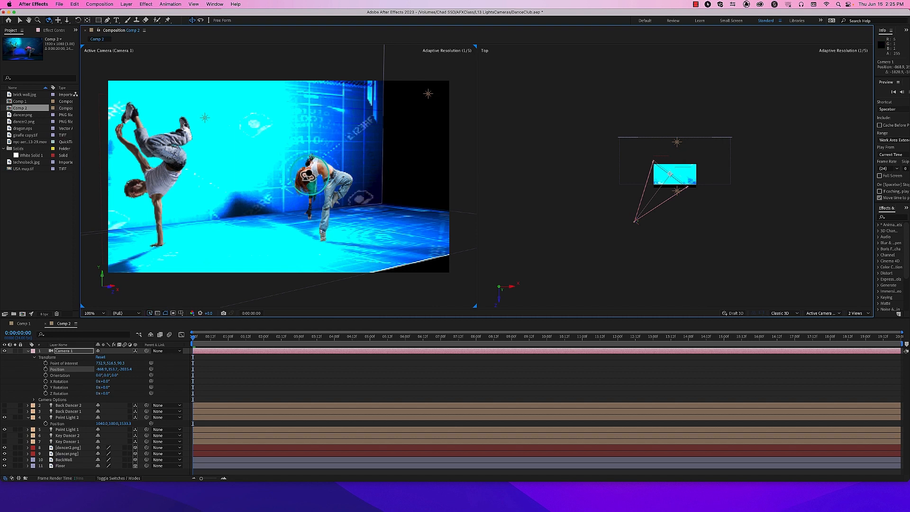
{"action": "key", "text": "c"}
{"action": "left_click_drag", "start_coordinate": [302, 181], "coordinate": [235, 189]}
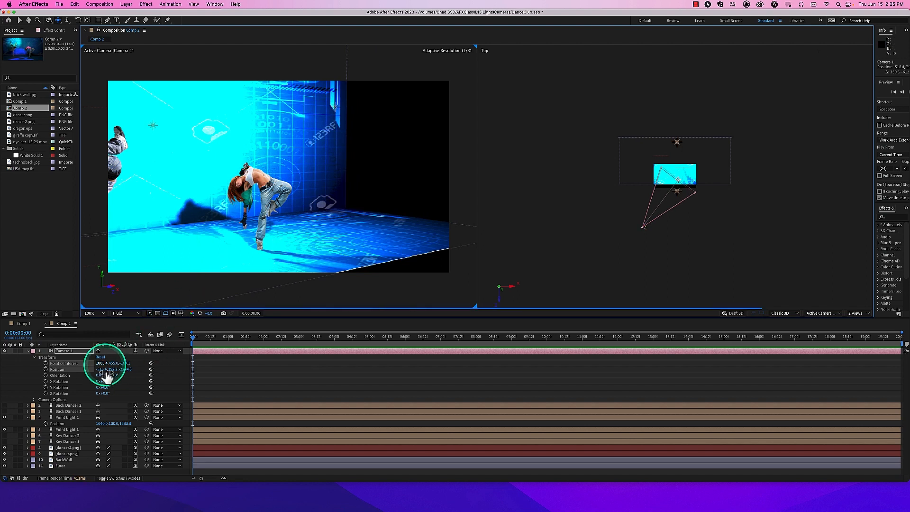
Pan Camera 1 until both dancers are in the Active Camera view, then dolly in and orbit it toward a more frontal view
{"action": "left_click_drag", "start_coordinate": [228, 215], "coordinate": [334, 234]}
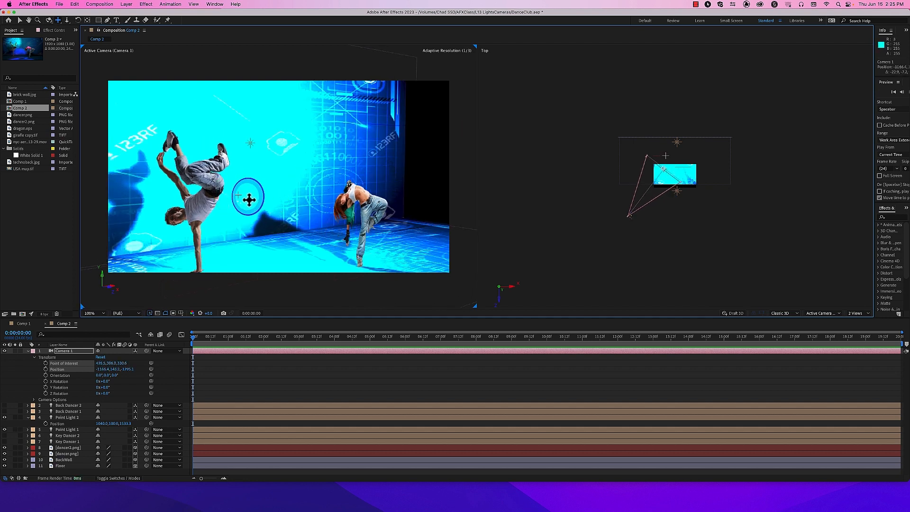
{"action": "left_click_drag", "start_coordinate": [249, 200], "coordinate": [309, 221]}
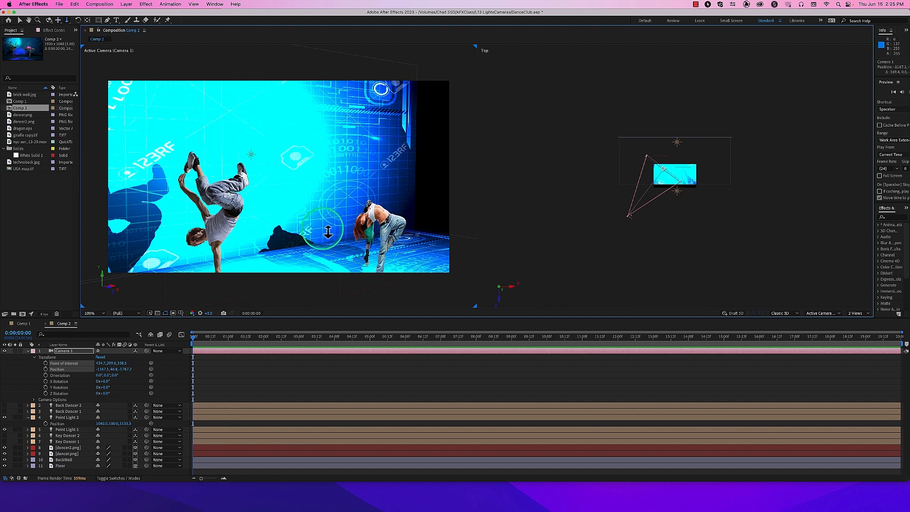
{"action": "left_click_drag", "start_coordinate": [368, 230], "coordinate": [374, 134]}
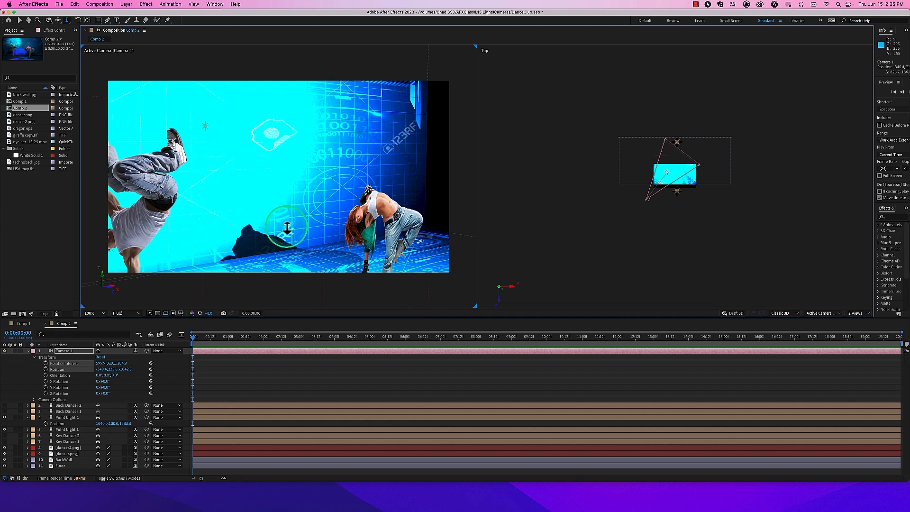
{"action": "left_click_drag", "start_coordinate": [281, 232], "coordinate": [311, 223]}
{"action": "key", "text": "c"}
{"action": "key", "text": "c"}
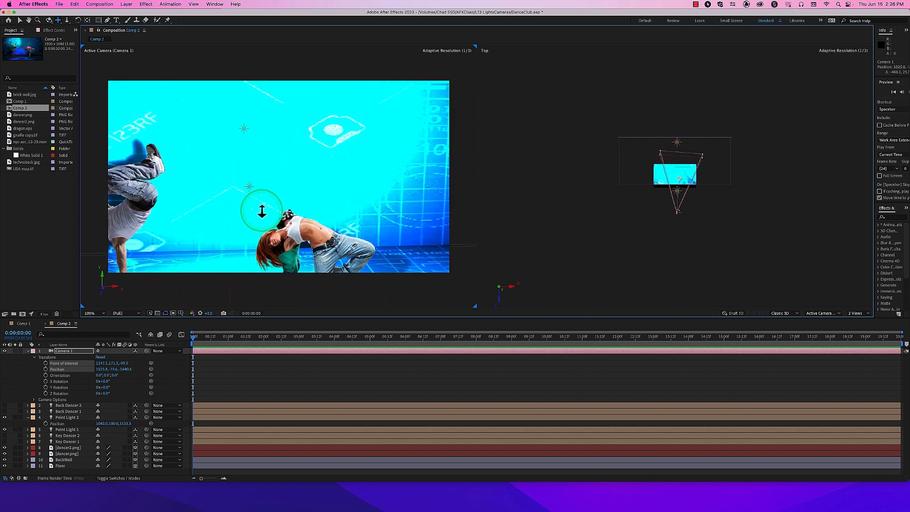
Dolly Camera 1 back from the red-haired dancer and orbit it around to an elevated, angled view of the scene
{"action": "left_click_drag", "start_coordinate": [260, 207], "coordinate": [250, 266]}
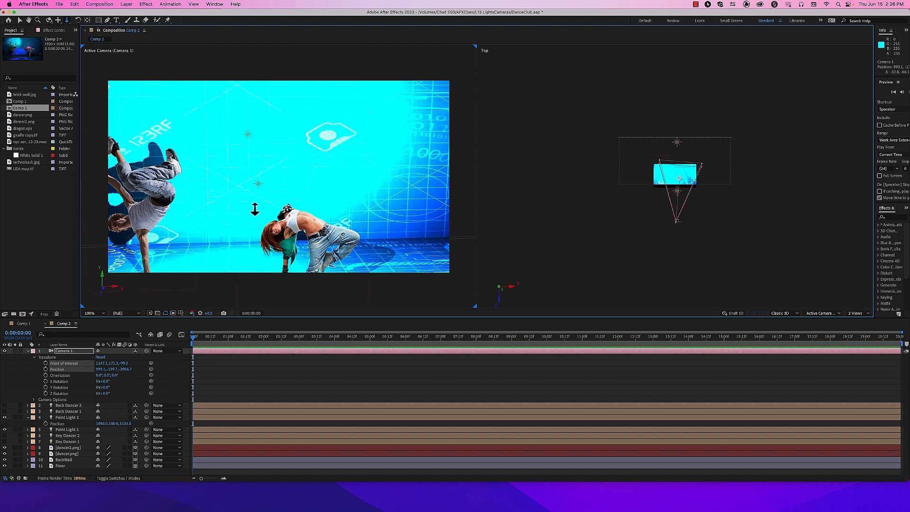
{"action": "left_click", "coordinate": [254, 175]}
{"action": "left_click_drag", "start_coordinate": [253, 176], "coordinate": [279, 173]}
{"action": "left_click_drag", "start_coordinate": [283, 175], "coordinate": [275, 178]}
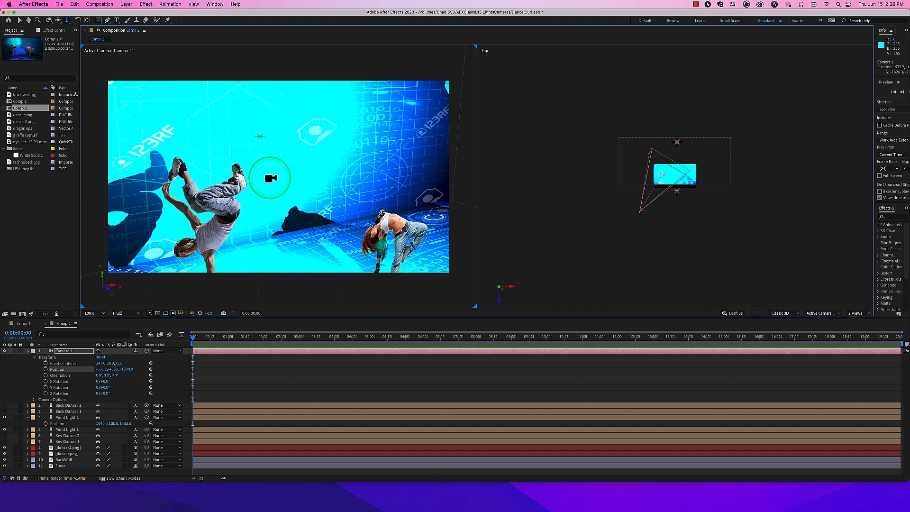
{"action": "left_click_drag", "start_coordinate": [268, 179], "coordinate": [264, 225]}
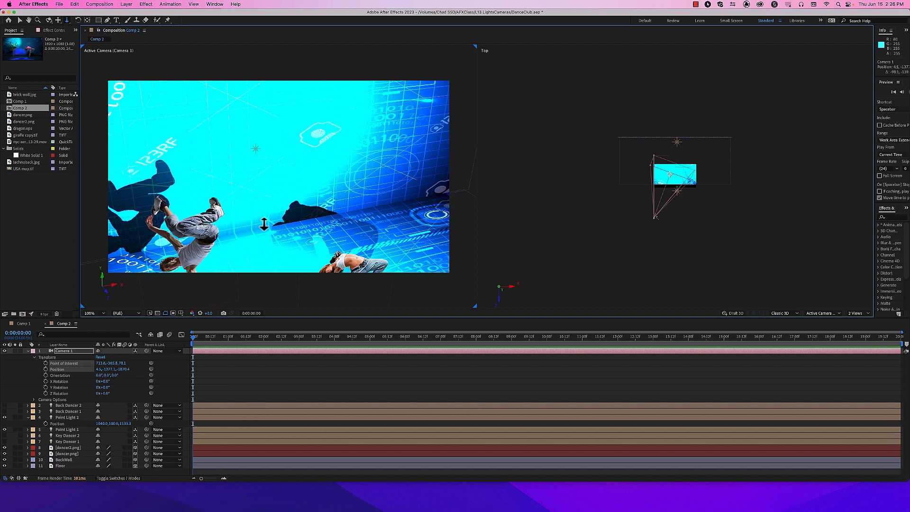
Pan and orbit Camera 1 so both dancers appear in full from above, and dolly it slightly back
{"action": "left_click", "coordinate": [265, 224]}
{"action": "scroll", "coordinate": [264, 224], "scroll_direction": "down", "scroll_amount": 1}
{"action": "scroll", "coordinate": [265, 224], "scroll_direction": "up", "scroll_amount": 2}
{"action": "scroll", "coordinate": [264, 224], "scroll_direction": "down", "scroll_amount": 1}
{"action": "left_click_drag", "start_coordinate": [265, 224], "coordinate": [281, 178]}
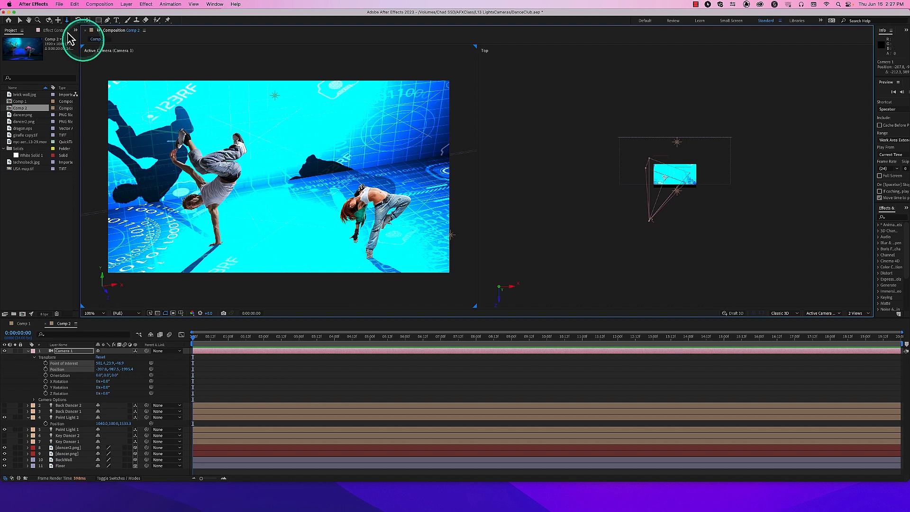
{"action": "mouse_move", "coordinate": [310, 194]}
{"action": "left_mouse_down"}
{"action": "mouse_move", "coordinate": [280, 208]}
{"action": "mouse_move", "coordinate": [311, 204]}
{"action": "mouse_move", "coordinate": [305, 191]}
{"action": "left_mouse_up"}
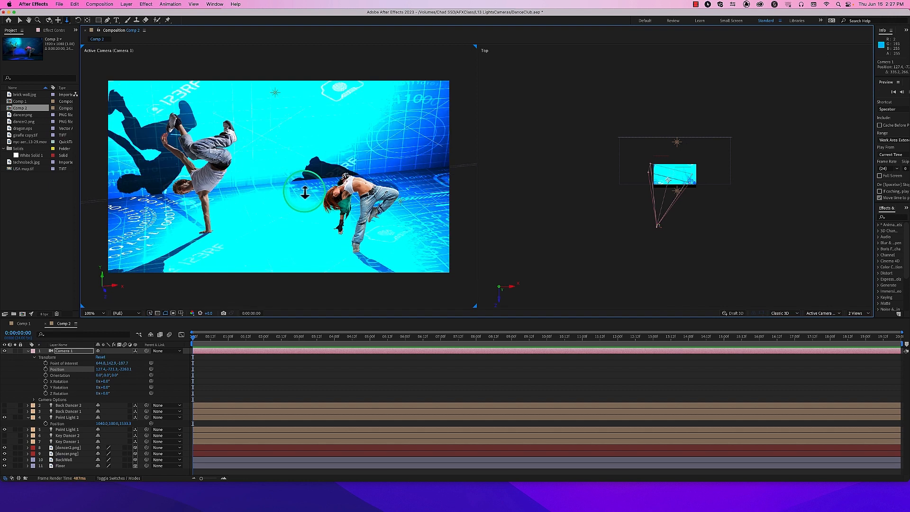
Alternate between the Selection and camera tools, and orbit Camera 1 to a lower, more frontal view of both dancers
{"action": "key", "text": "c"}
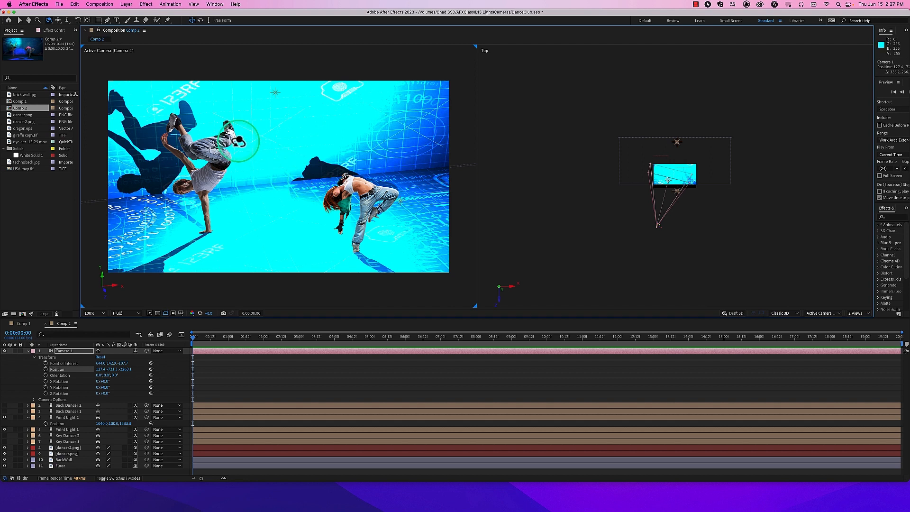
{"action": "left_click", "coordinate": [296, 178]}
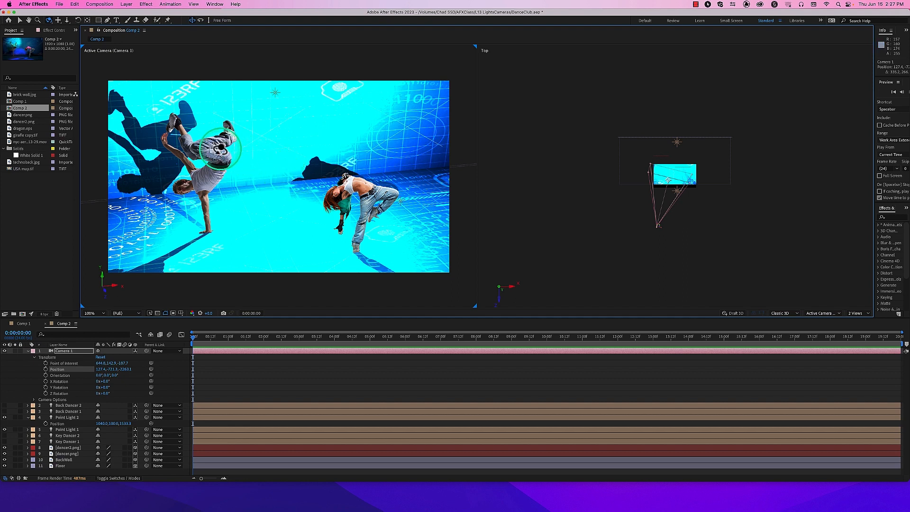
{"action": "key", "text": "v"}
{"action": "key", "text": "c"}
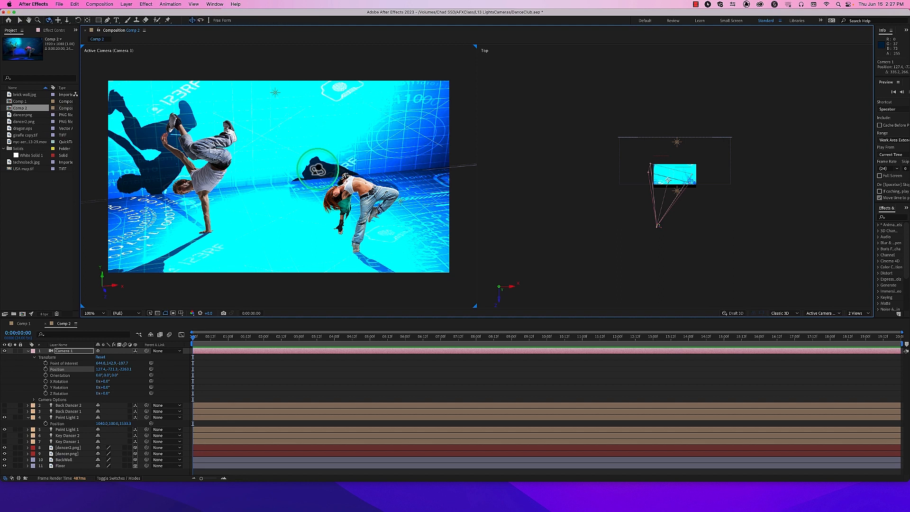
{"action": "key", "text": "v"}
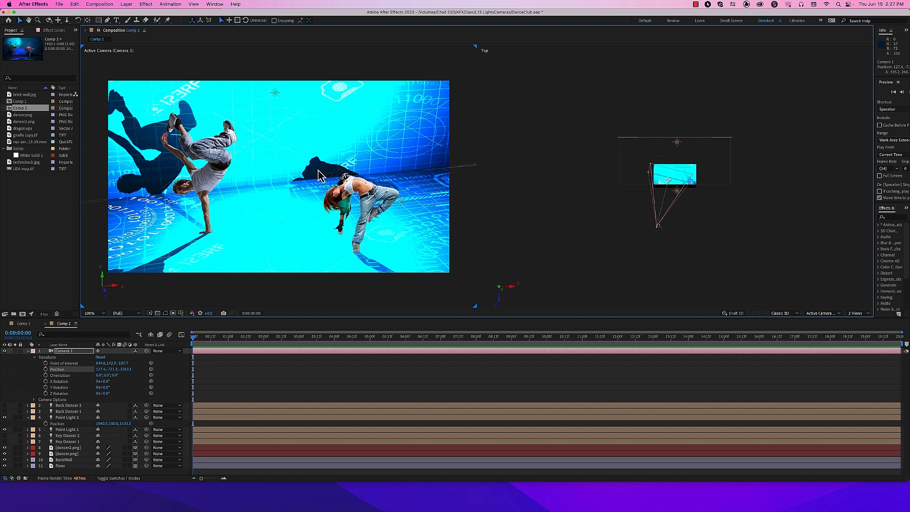
{"action": "left_click", "coordinate": [318, 176]}
{"action": "key", "text": "c"}
{"action": "mouse_move", "coordinate": [318, 174]}
{"action": "left_mouse_down"}
{"action": "mouse_move", "coordinate": [287, 188]}
{"action": "mouse_move", "coordinate": [297, 169]}
{"action": "mouse_move", "coordinate": [275, 179]}
{"action": "mouse_move", "coordinate": [313, 190]}
{"action": "left_mouse_up"}
{"action": "key", "text": "v"}
{"action": "key", "text": "2"}
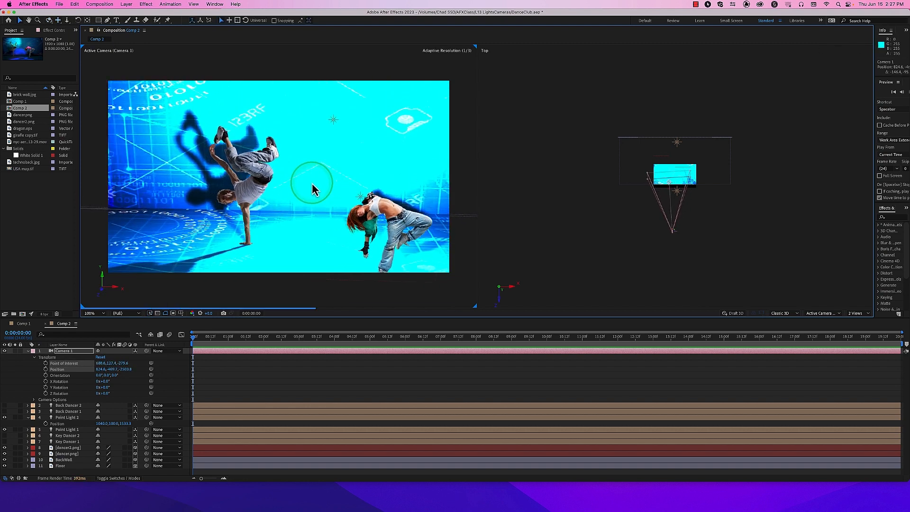
Dolly Camera 1 closer to the dancers, cycle through the Orbit, Pan and Dolly tools, and return to the Selection tool
{"action": "key", "text": "3"}
{"action": "left_click_drag", "start_coordinate": [297, 181], "coordinate": [297, 133]}
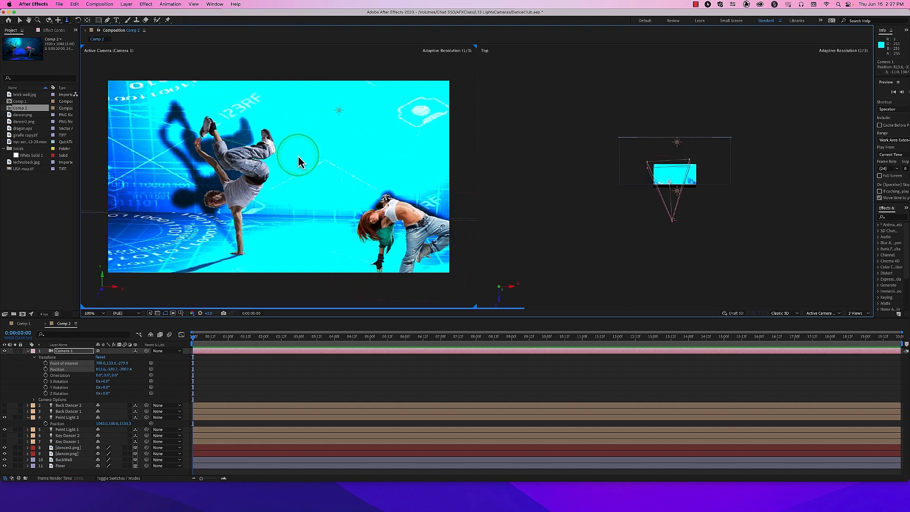
{"action": "key", "text": "1"}
{"action": "key", "text": "2"}
{"action": "key", "text": "3"}
{"action": "key", "text": "1"}
{"action": "key", "text": "2"}
{"action": "key", "text": "3"}
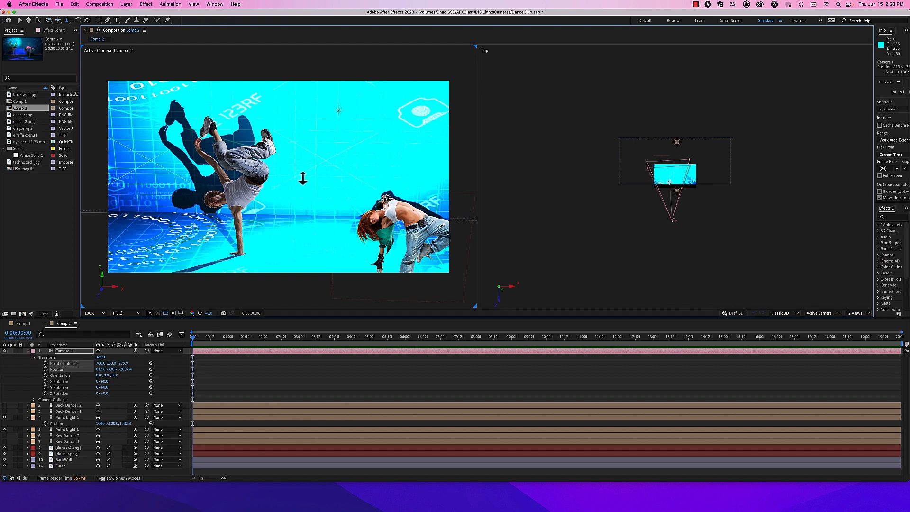
{"action": "key", "text": "v"}
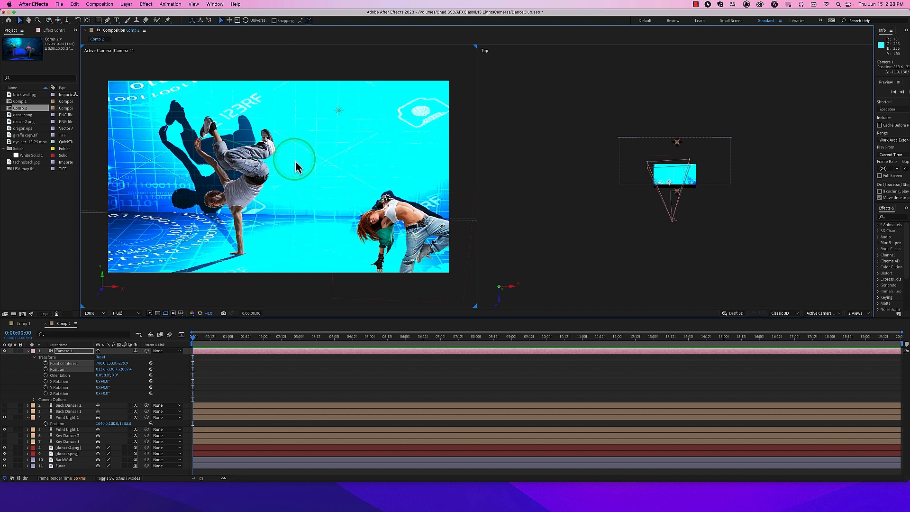
Swing Camera 1 to an angled view centered on the handstand dancer and dolly it slightly back
{"action": "key", "text": "2"}
{"action": "left_click_drag", "start_coordinate": [296, 168], "coordinate": [284, 200]}
{"action": "key", "text": "3"}
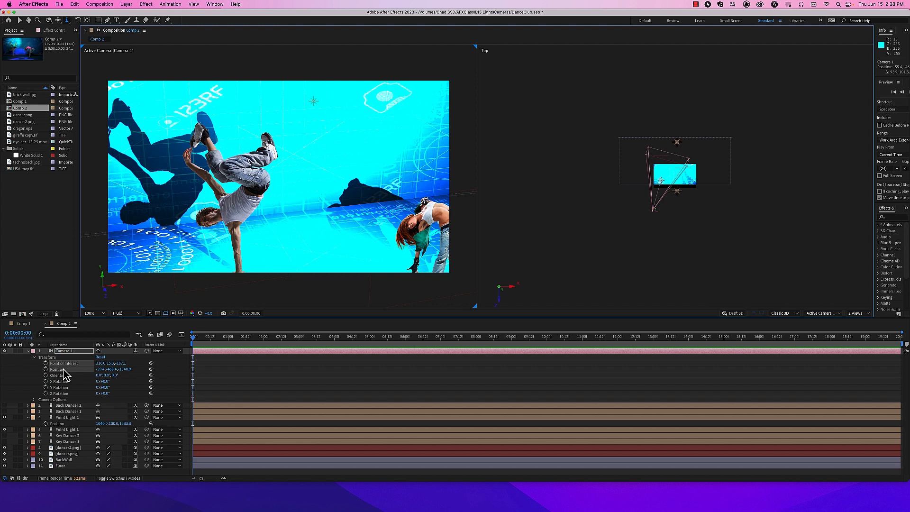
{"action": "key", "text": "2"}
{"action": "key", "text": "3"}
{"action": "key", "text": "2"}
{"action": "key", "text": "3"}
{"action": "left_click_drag", "start_coordinate": [305, 172], "coordinate": [306, 212]}
{"action": "key", "text": "v"}
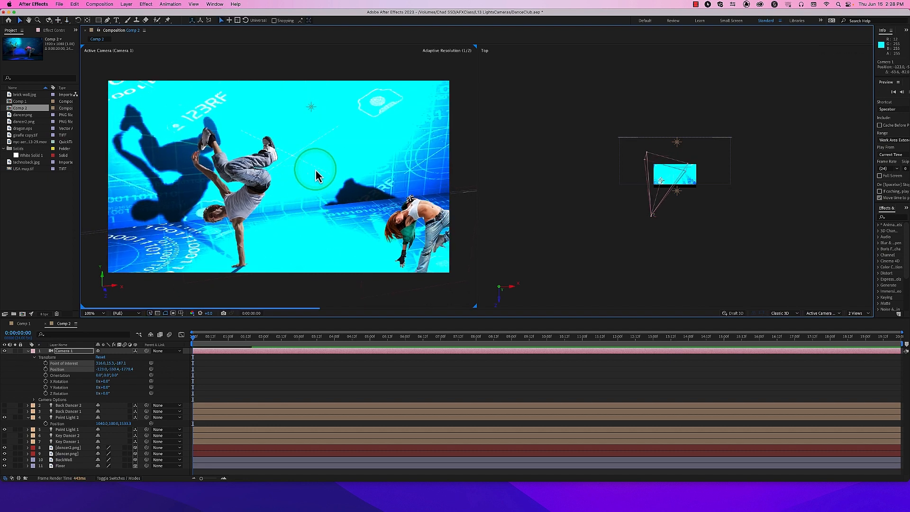
Dolly, pan and orbit Camera 1 to a straight-on view of both dancers, and return to the Selection tool
{"action": "key", "text": "3"}
{"action": "left_click_drag", "start_coordinate": [316, 146], "coordinate": [319, 189]}
{"action": "key", "text": "2"}
{"action": "key", "text": "1"}
{"action": "key", "text": "v"}
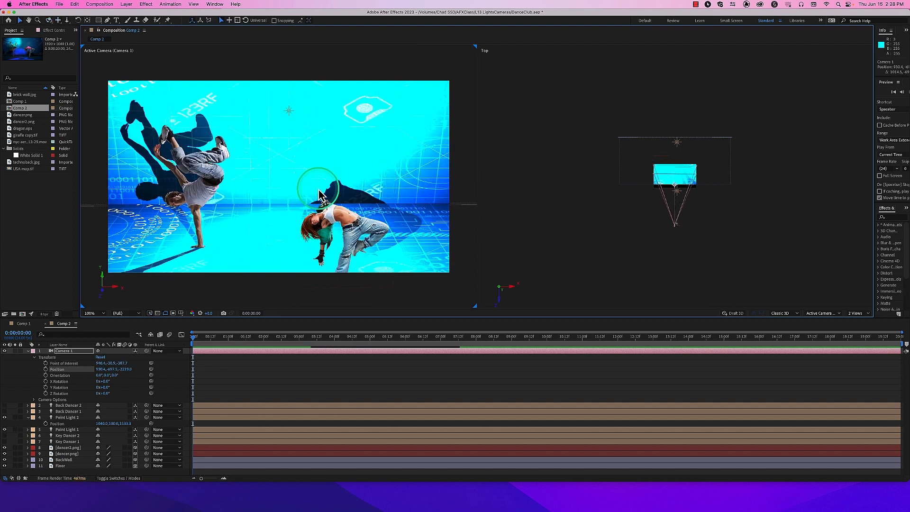
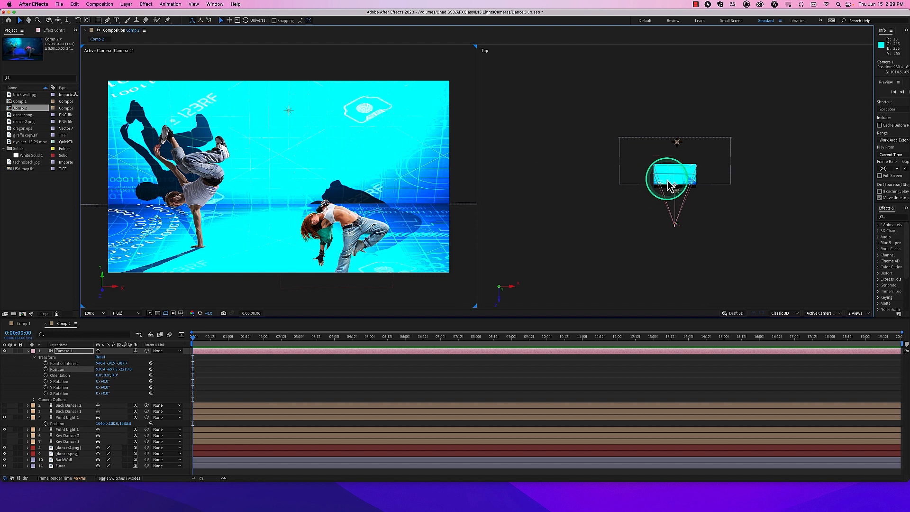
Move Camera 1's Point of Interest behind the handstand dancer in the Top view
{"action": "left_click_drag", "start_coordinate": [674, 185], "coordinate": [664, 158]}
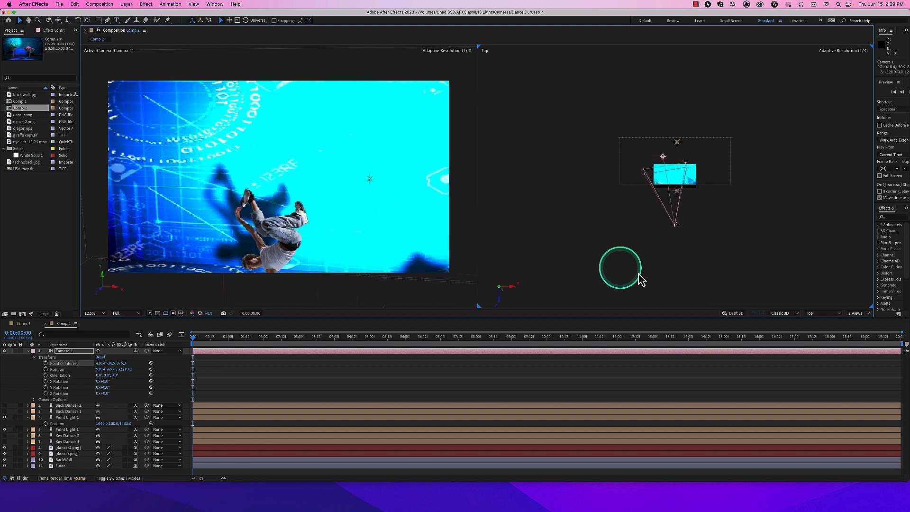
Lower Camera 1's point of interest to a Y value of about 369 in the Left view, and return the second view to Top
{"action": "left_click", "coordinate": [825, 315]}
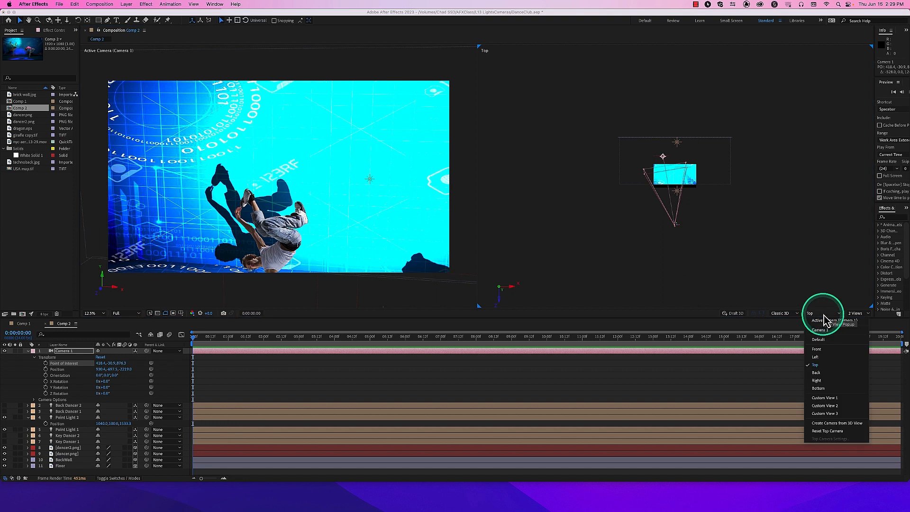
{"action": "left_click", "coordinate": [840, 357]}
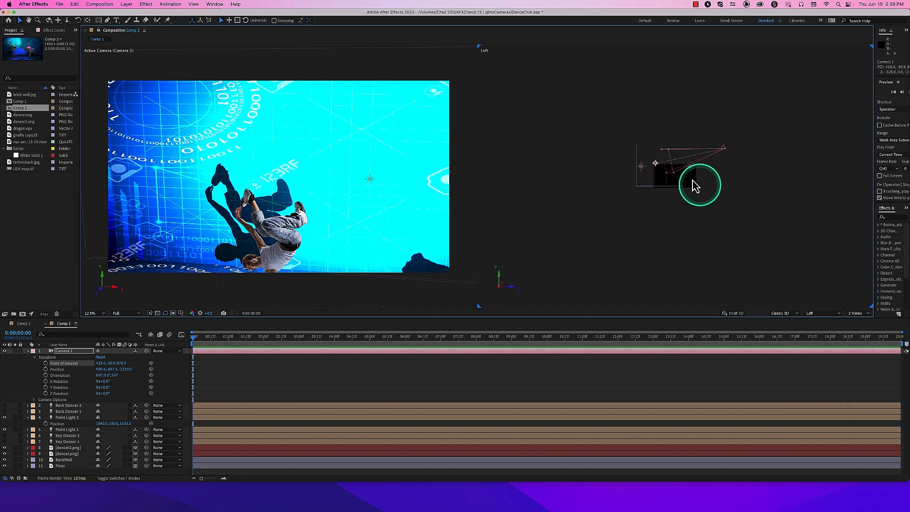
{"action": "left_click_drag", "start_coordinate": [659, 168], "coordinate": [680, 211]}
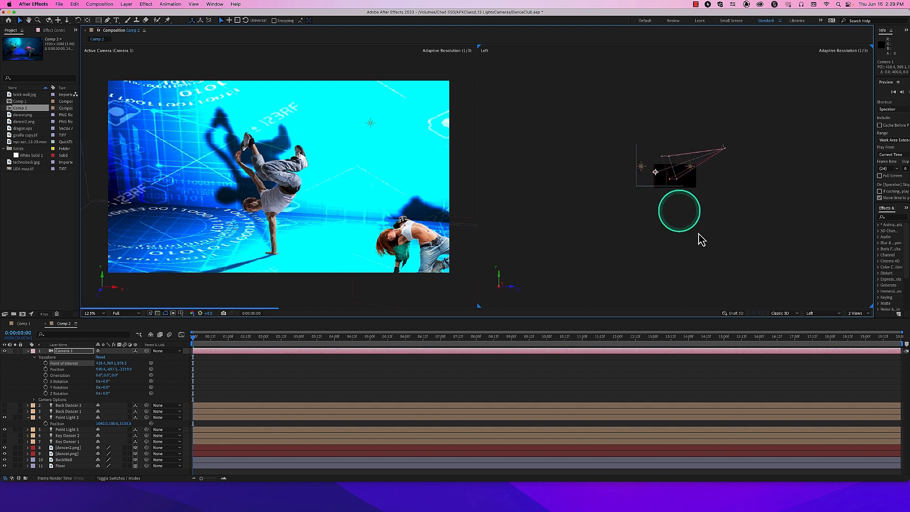
{"action": "left_click", "coordinate": [830, 314]}
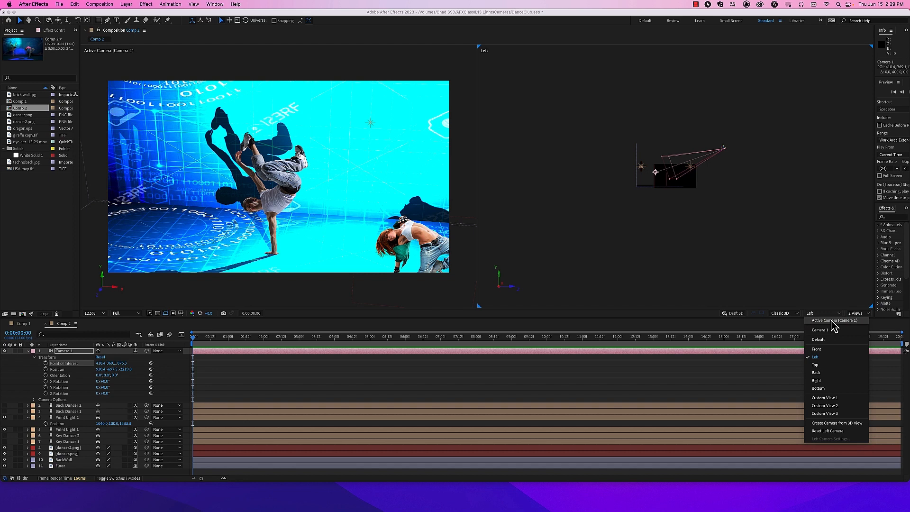
{"action": "left_click", "coordinate": [824, 365]}
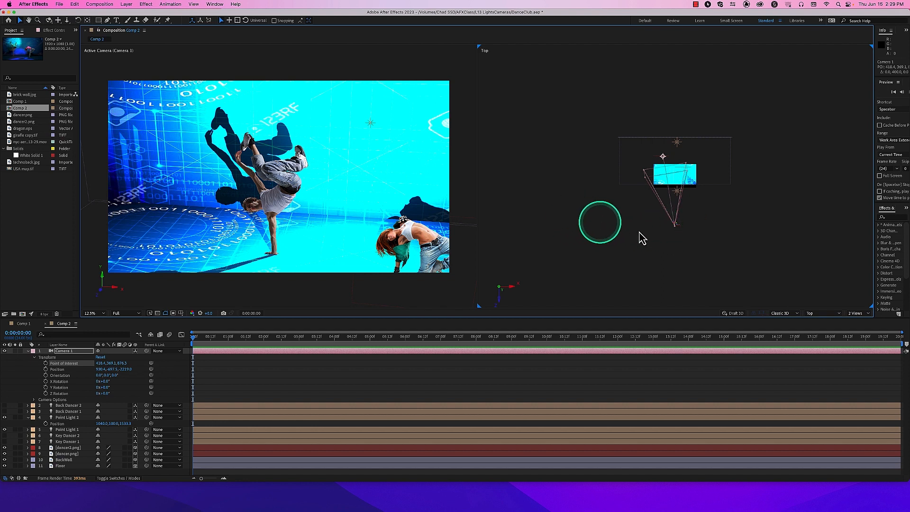
Try moving Camera 1 away from the stage together with its point of interest, and changing its position value, undoing each change
{"action": "left_click_drag", "start_coordinate": [681, 230], "coordinate": [605, 243]}
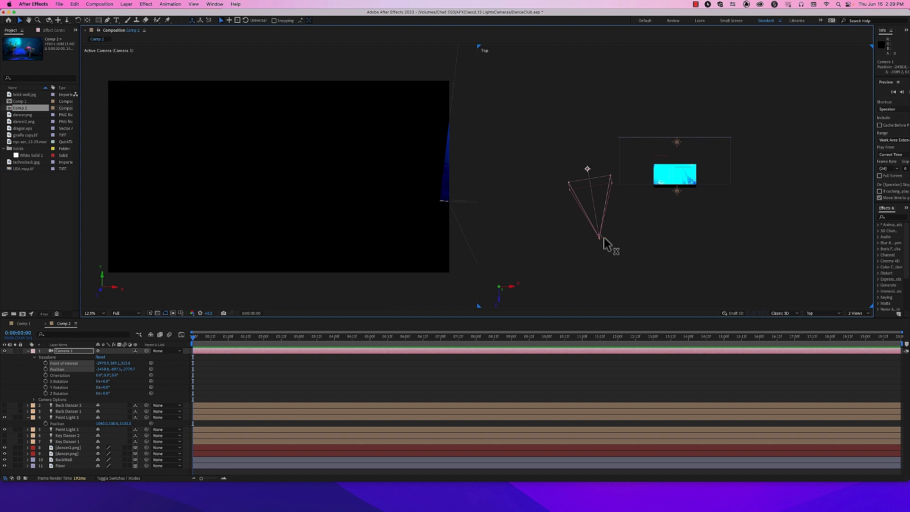
{"action": "key", "text": "super+z"}
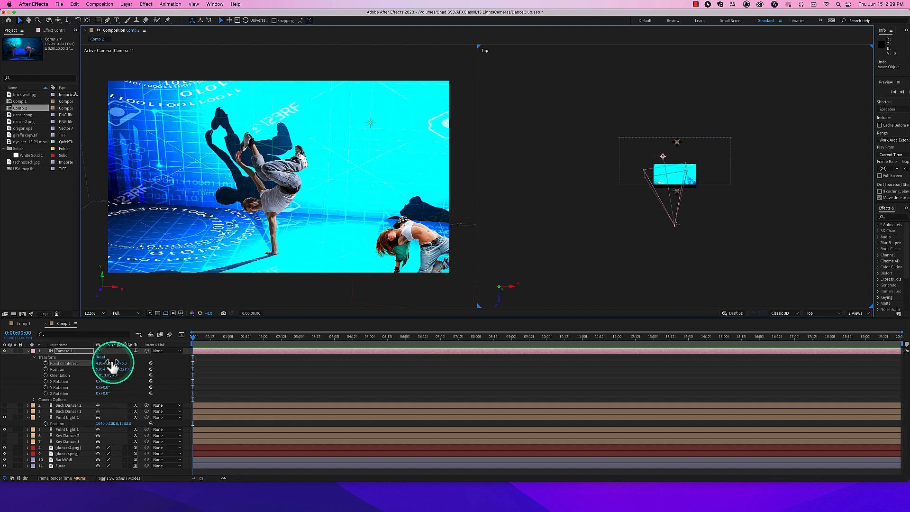
{"action": "left_click_drag", "start_coordinate": [101, 370], "coordinate": [3, 368]}
{"action": "left_click", "coordinate": [3, 368]}
{"action": "key", "text": "super+z"}
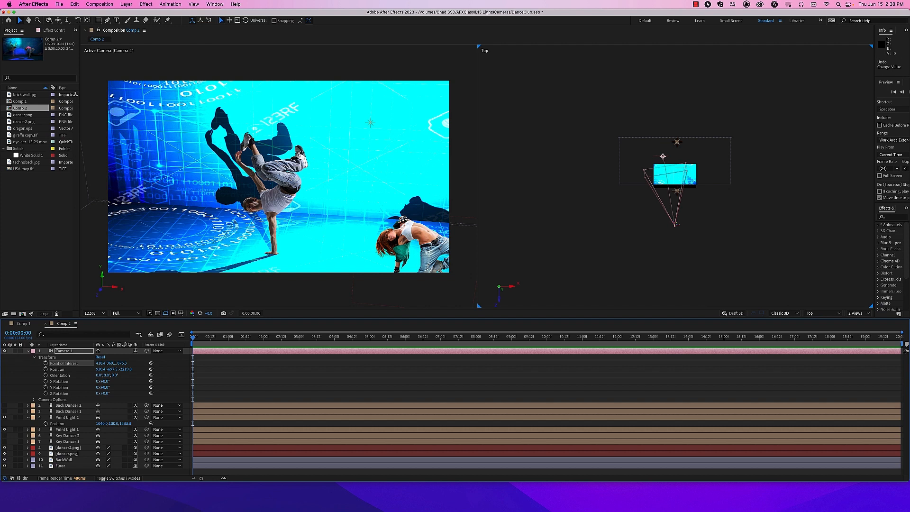
{"action": "left_click", "coordinate": [192, 338]}
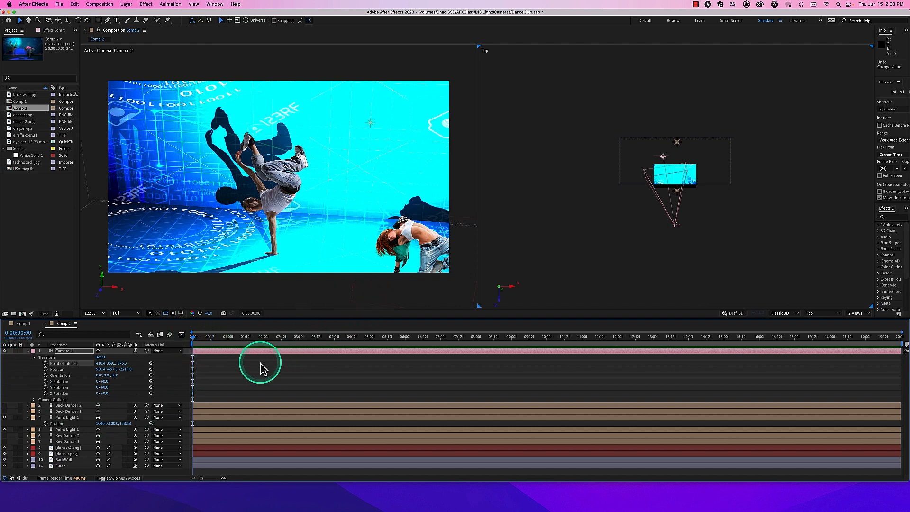
Try rotating Camera 1 to -21° about the Y axis and adjusting its transform further, and undo these changes
{"action": "left_click_drag", "start_coordinate": [101, 387], "coordinate": [102, 387]}
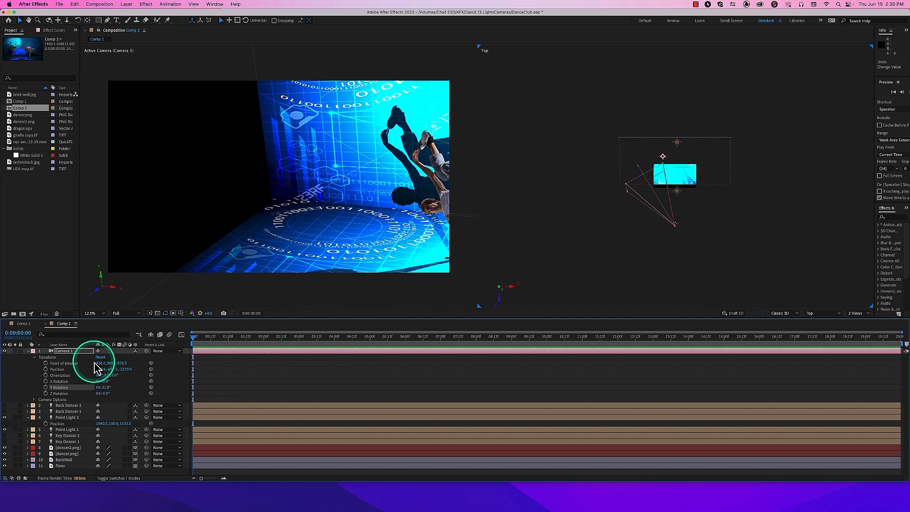
{"action": "left_click_drag", "start_coordinate": [99, 368], "coordinate": [229, 367]}
{"action": "key", "text": "super+z"}
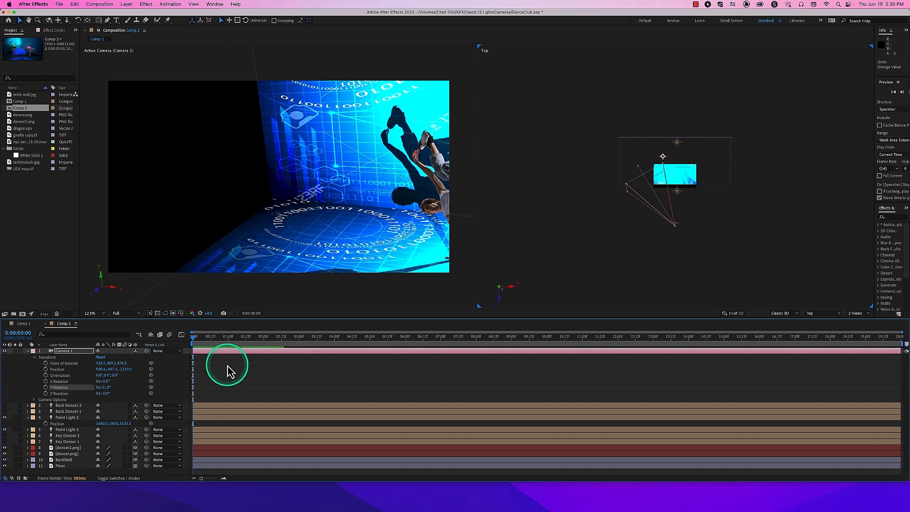
{"action": "key", "text": "super+z"}
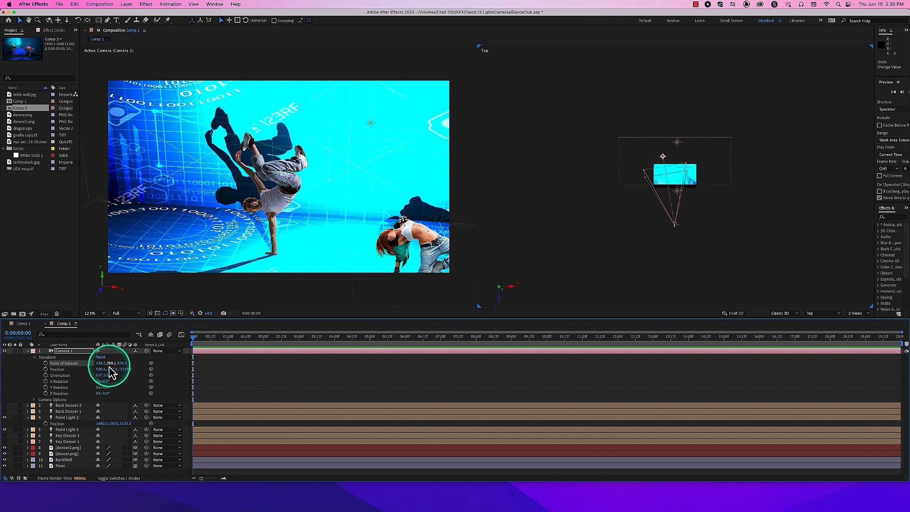
Try increasing Camera 1's X position to about 1238 with its point of interest fixed, and undo the change
{"action": "left_click_drag", "start_coordinate": [102, 371], "coordinate": [214, 373]}
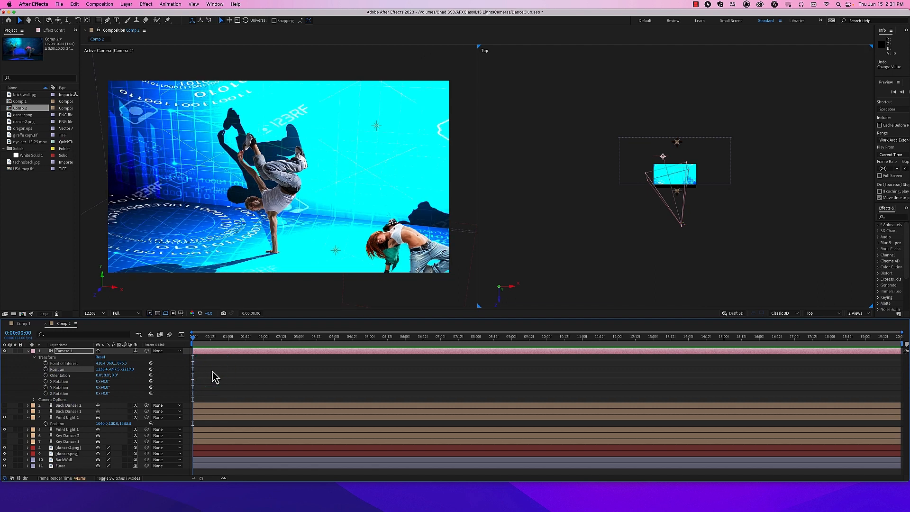
{"action": "key", "text": "super+z"}
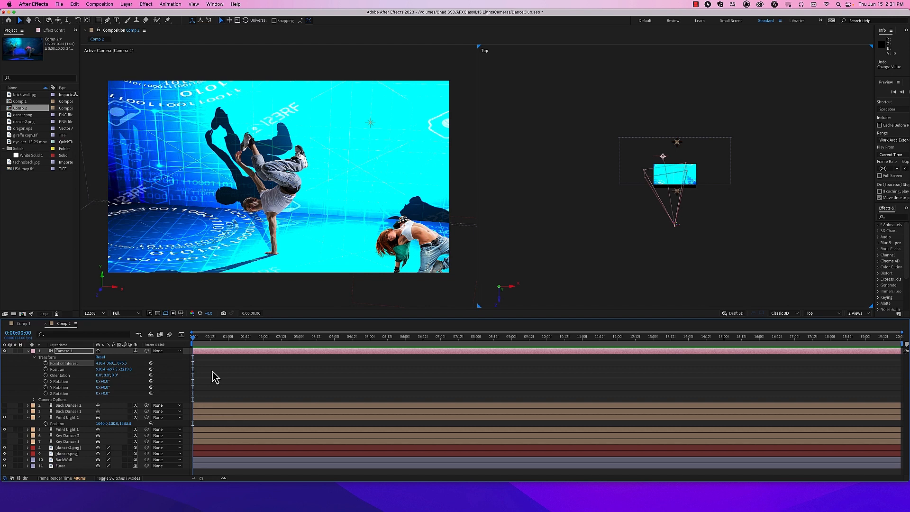
{"action": "left_click", "coordinate": [212, 376]}
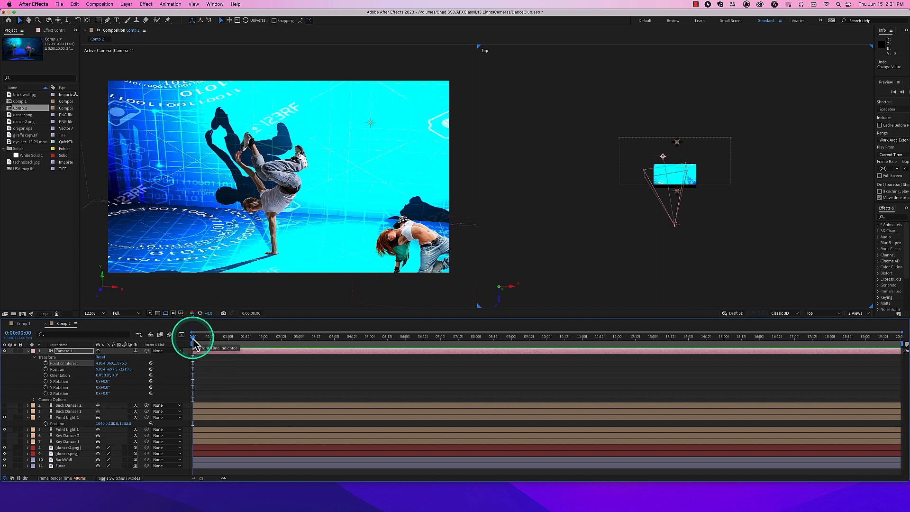
Set Camera 1's auto-orientation to Off
{"action": "left_click", "coordinate": [70, 353]}
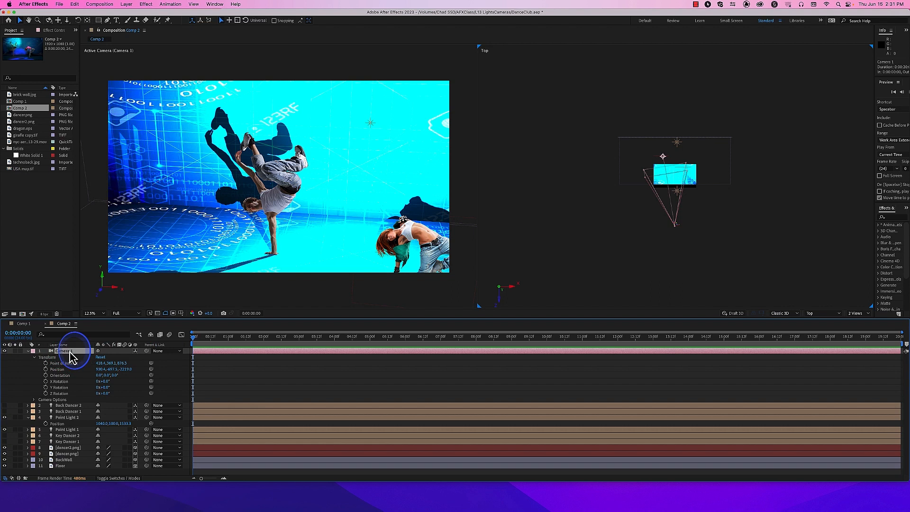
{"action": "right_click", "coordinate": [78, 356]}
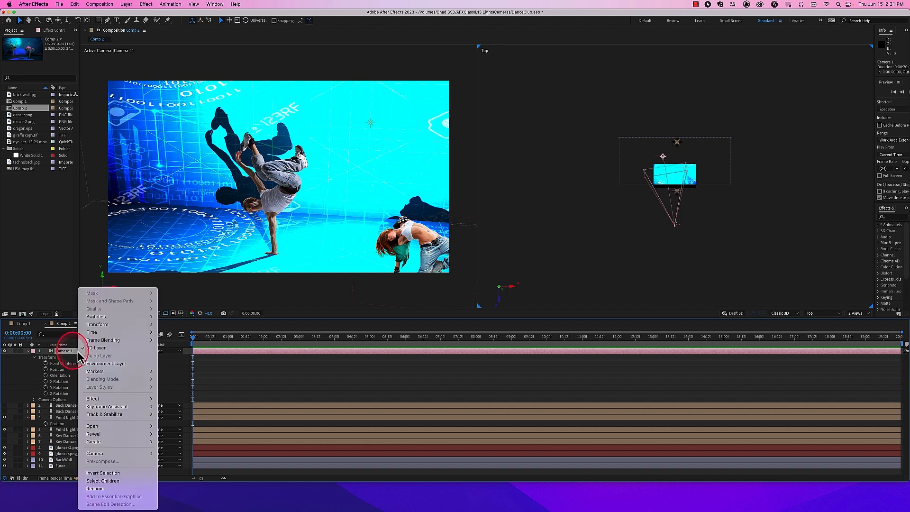
{"action": "mouse_move", "coordinate": [113, 326]}
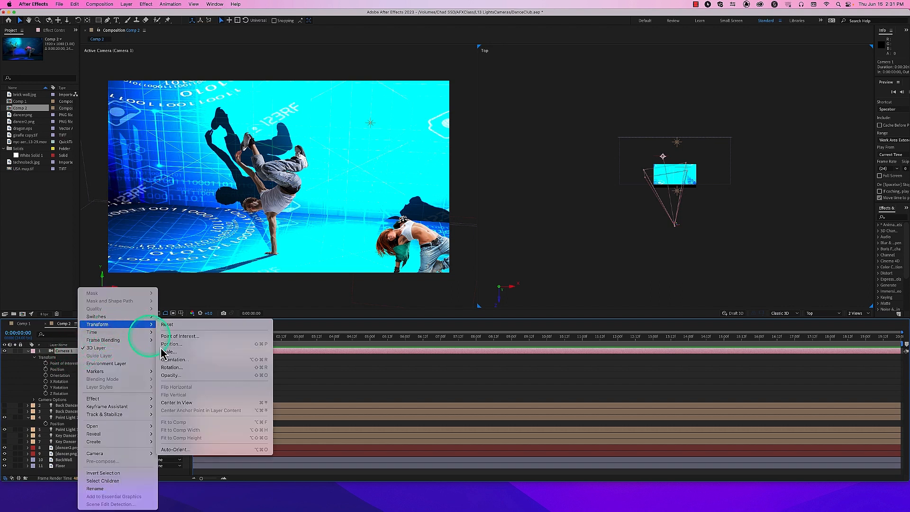
{"action": "left_click", "coordinate": [210, 451]}
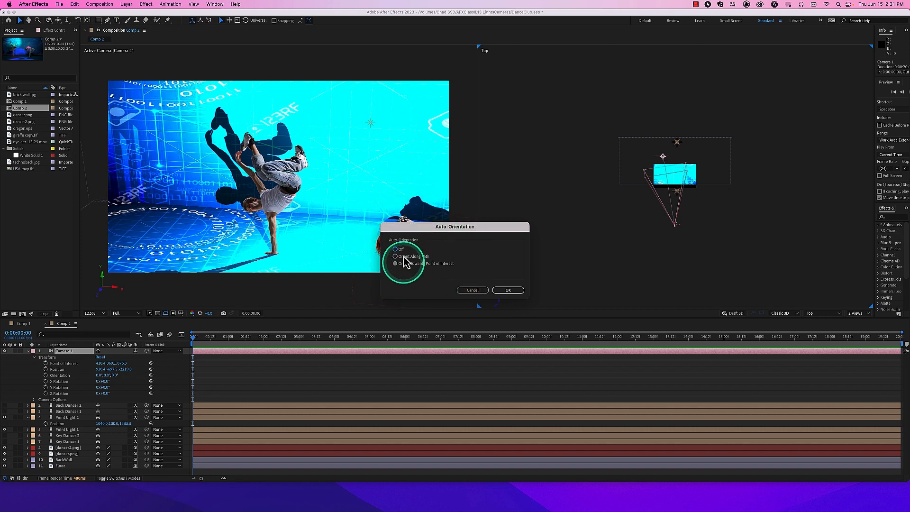
{"action": "left_click", "coordinate": [395, 248]}
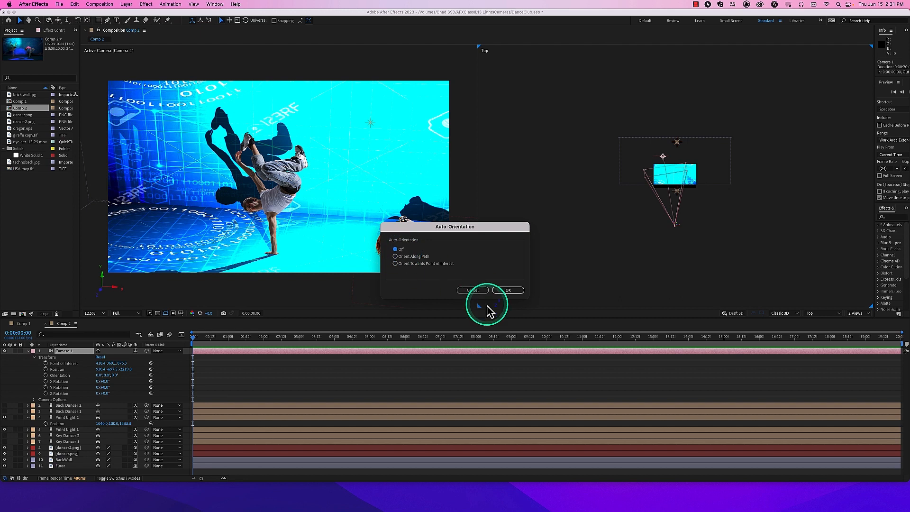
{"action": "left_click", "coordinate": [507, 291]}
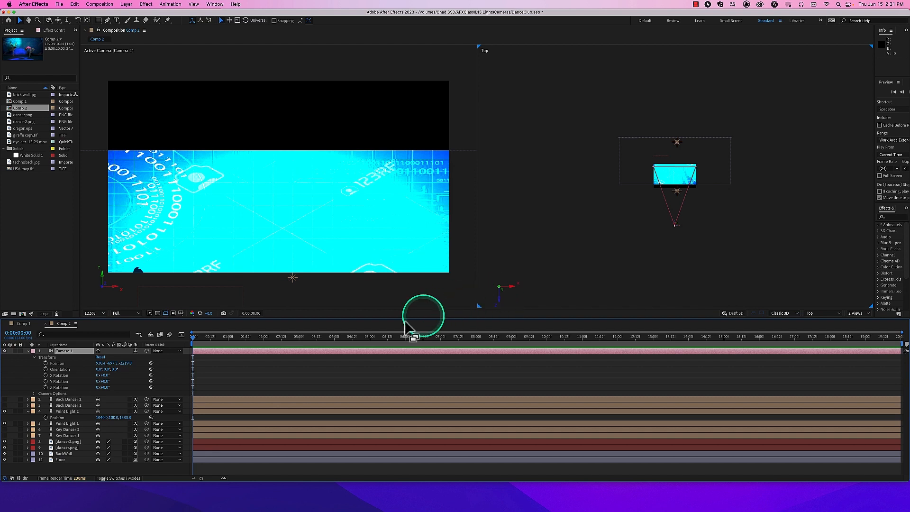
Reset Camera 1's transform properties
{"action": "left_click", "coordinate": [103, 358]}
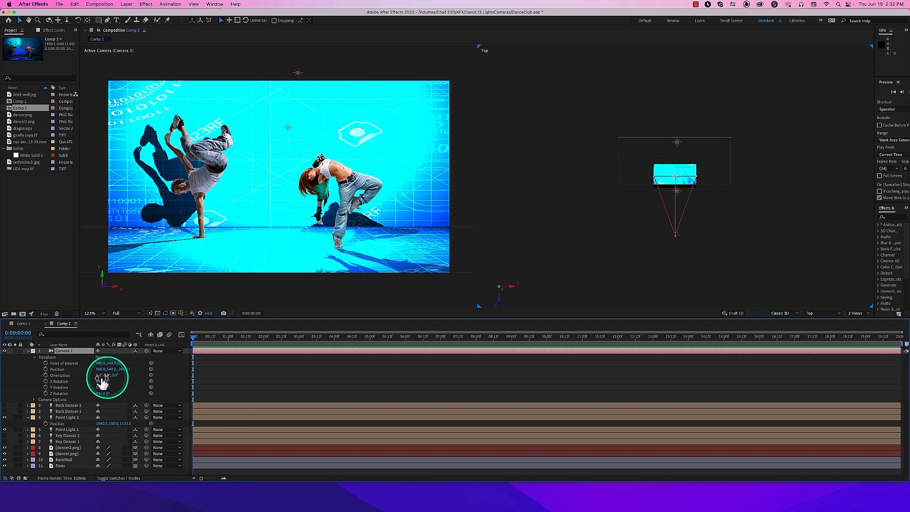
Try animating Camera 1's position from 0 to about 2 seconds while it orients towards its point of interest, and undo the animation
{"action": "left_click", "coordinate": [46, 369]}
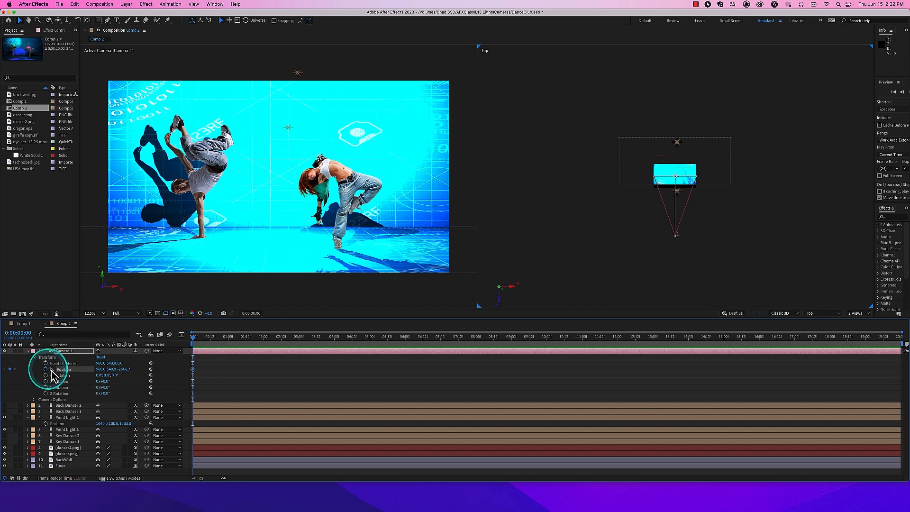
{"action": "left_click", "coordinate": [263, 343]}
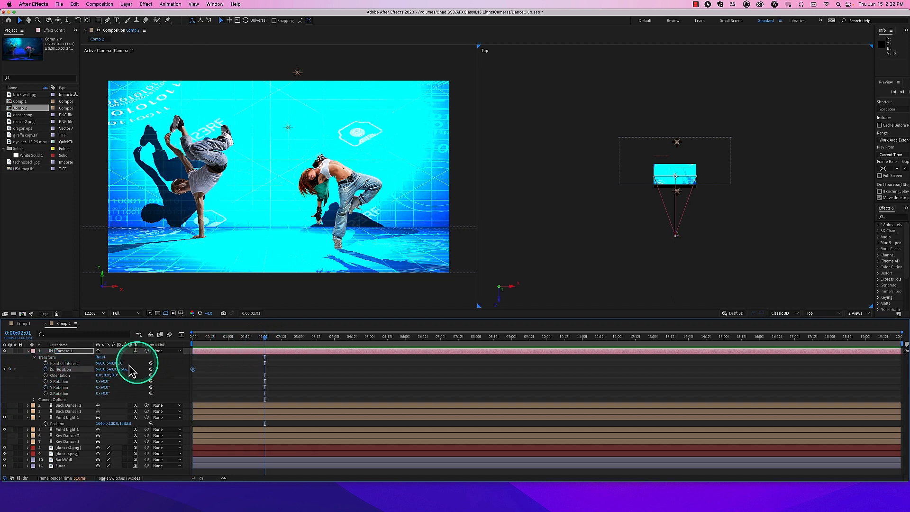
{"action": "left_click_drag", "start_coordinate": [101, 370], "coordinate": [196, 367]}
{"action": "left_click_drag", "start_coordinate": [130, 370], "coordinate": [177, 368]}
{"action": "key", "text": "super+z"}
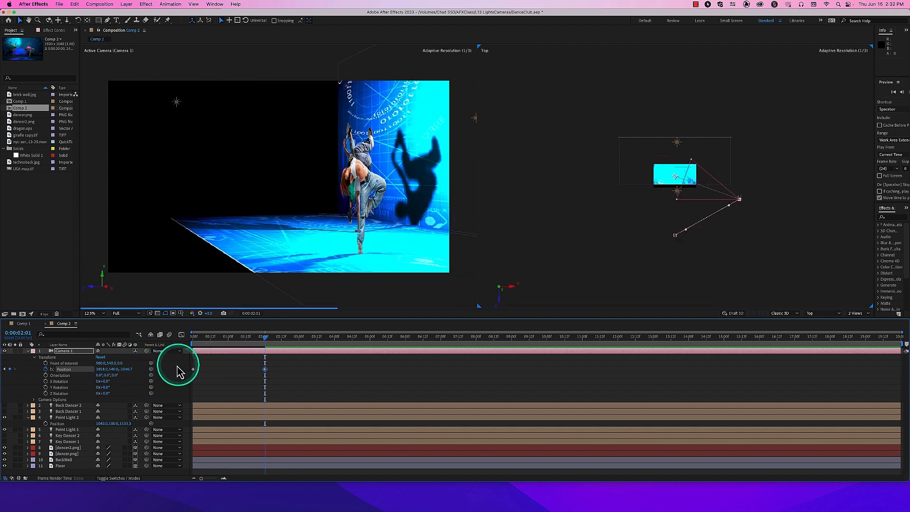
{"action": "key", "text": "super+z"}
{"action": "key", "text": "super+z"}
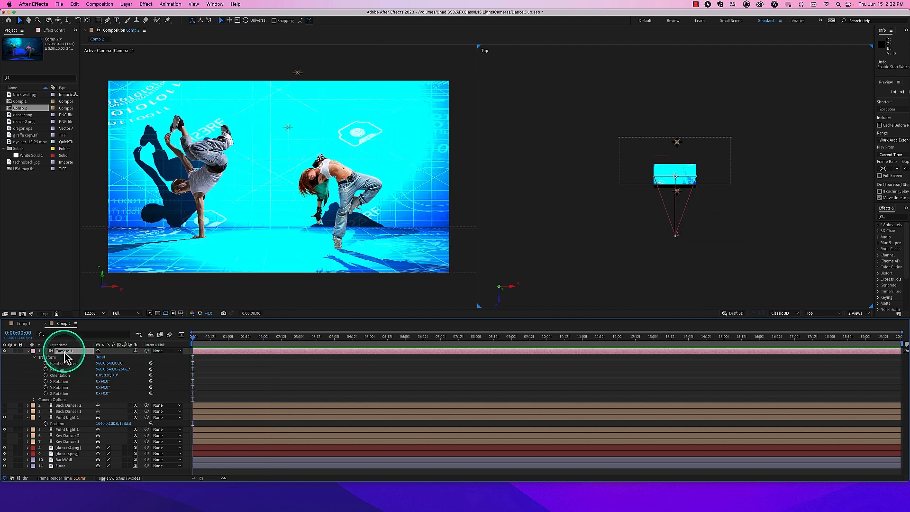
Turn off auto-orientation for Camera 1 so it has no point of interest
{"action": "key", "text": "super+alt+o"}
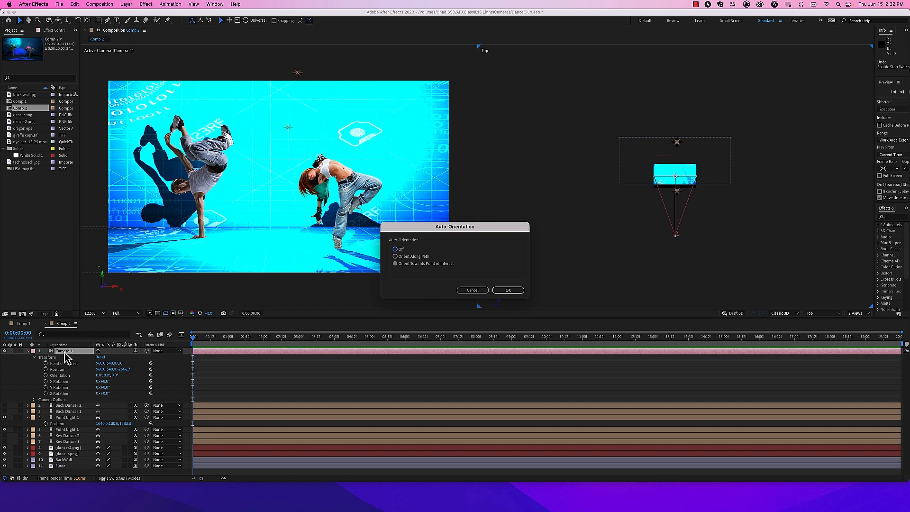
{"action": "left_click", "coordinate": [396, 250]}
{"action": "left_click", "coordinate": [500, 289]}
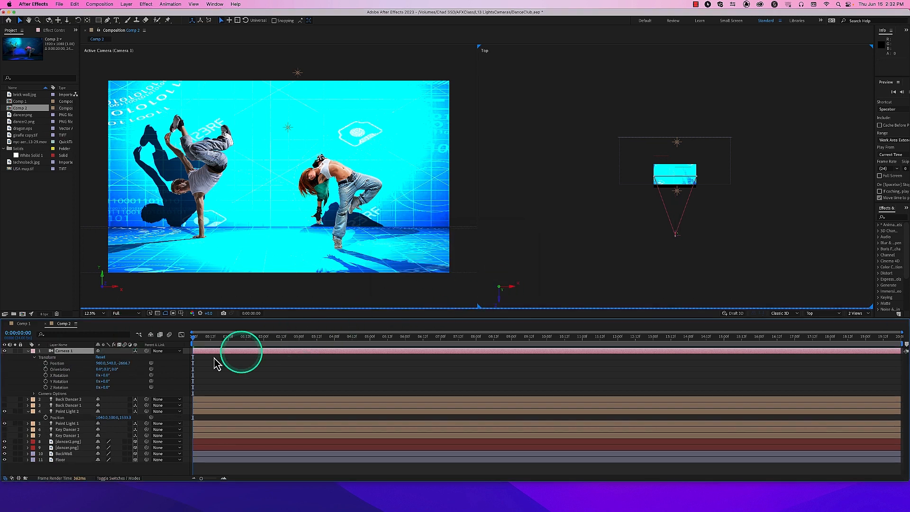
Keyframe Camera 1's position at 0 seconds, and at 2 seconds set it to about X 3464, Z -315
{"action": "left_click", "coordinate": [46, 363]}
{"action": "left_click", "coordinate": [264, 338]}
{"action": "left_click_drag", "start_coordinate": [103, 367], "coordinate": [223, 379]}
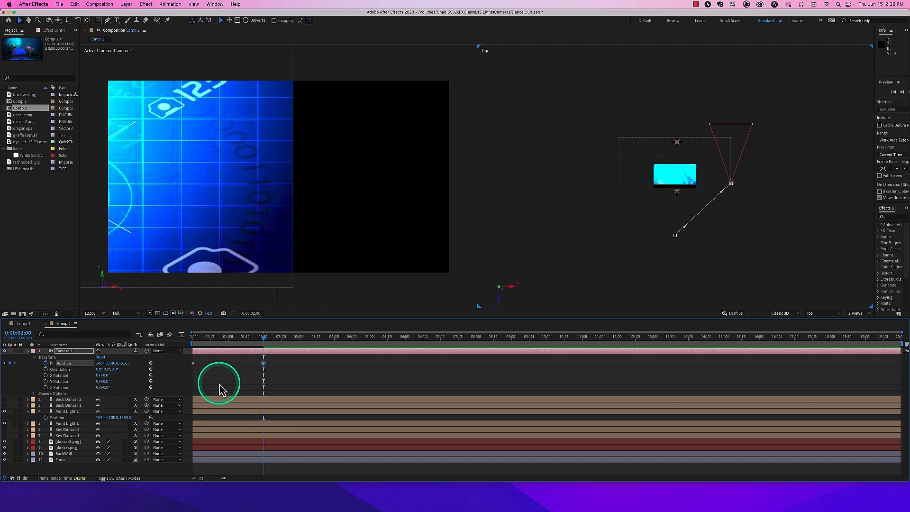
Keyframe Camera 1's Y Rotation at 0 seconds, set it to -59° at 2 seconds, and return to the start of the timeline
{"action": "left_click_drag", "start_coordinate": [203, 341], "coordinate": [172, 335]}
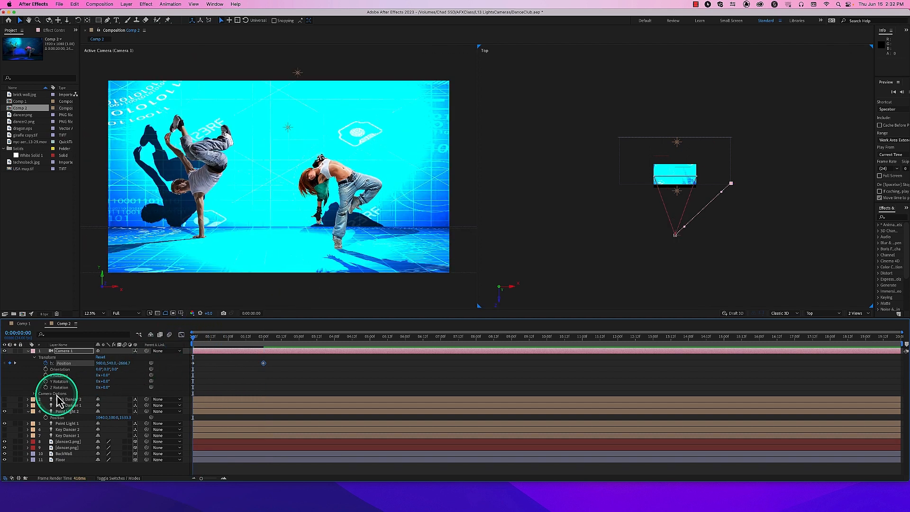
{"action": "left_click", "coordinate": [46, 381]}
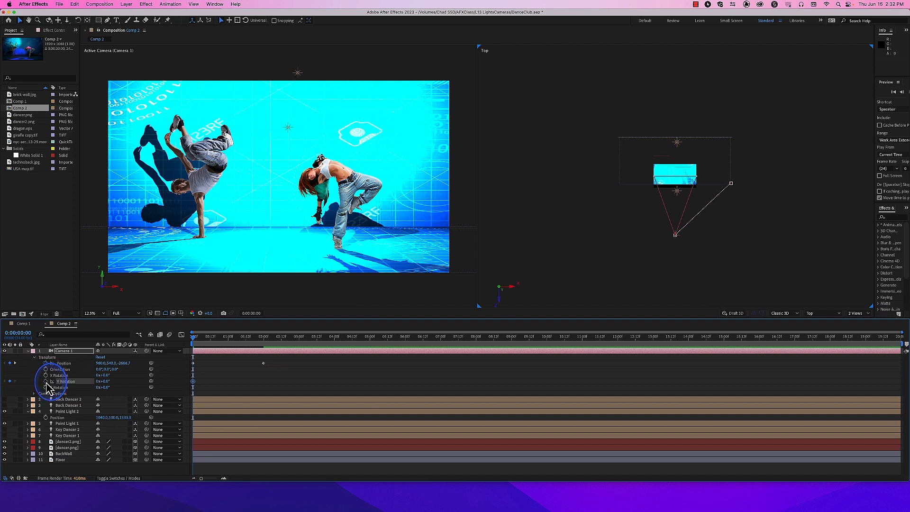
{"action": "left_click", "coordinate": [263, 337]}
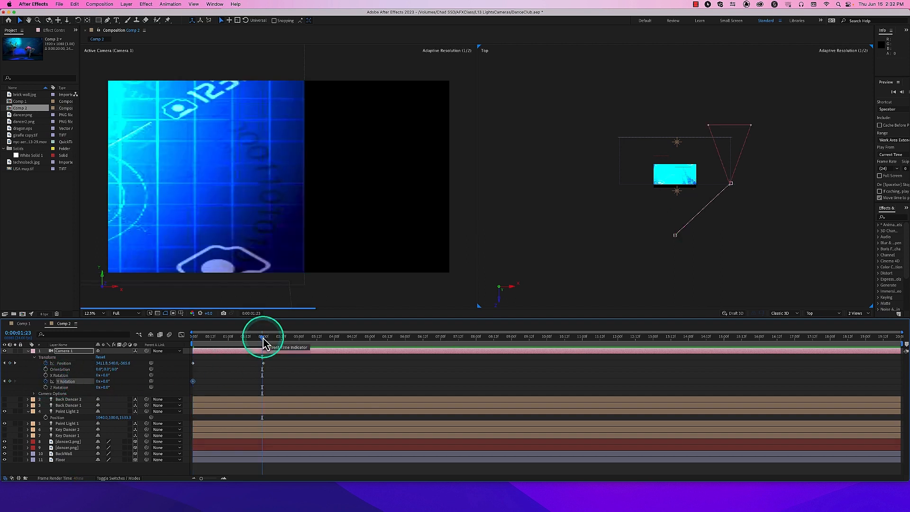
{"action": "left_click_drag", "start_coordinate": [263, 338], "coordinate": [266, 338]}
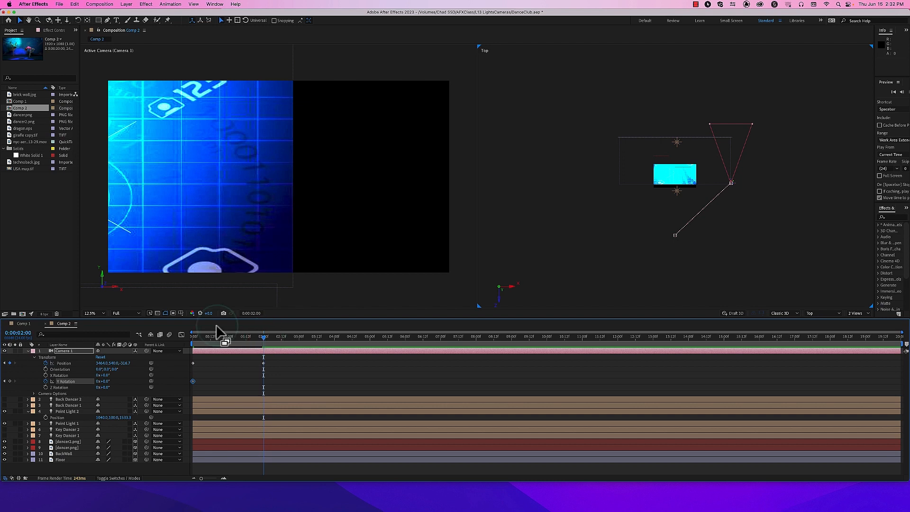
{"action": "left_click_drag", "start_coordinate": [108, 387], "coordinate": [90, 391]}
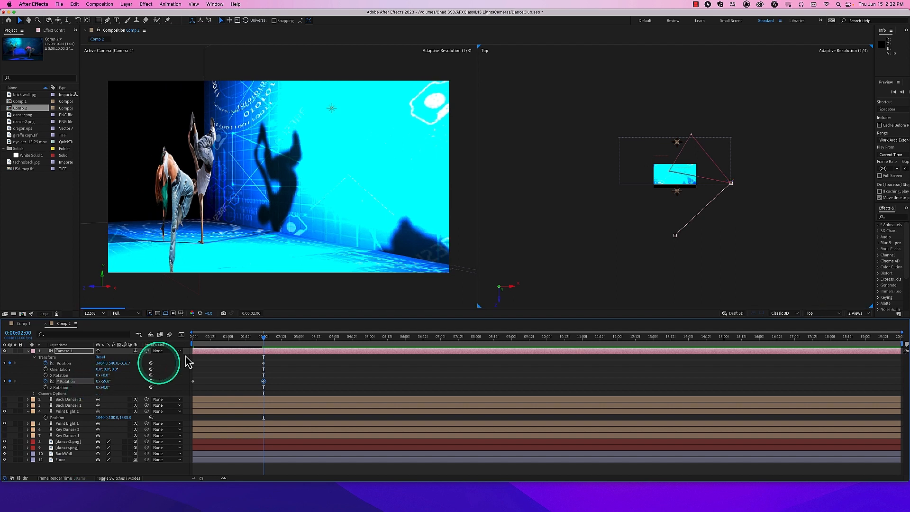
{"action": "left_click_drag", "start_coordinate": [212, 337], "coordinate": [185, 344]}
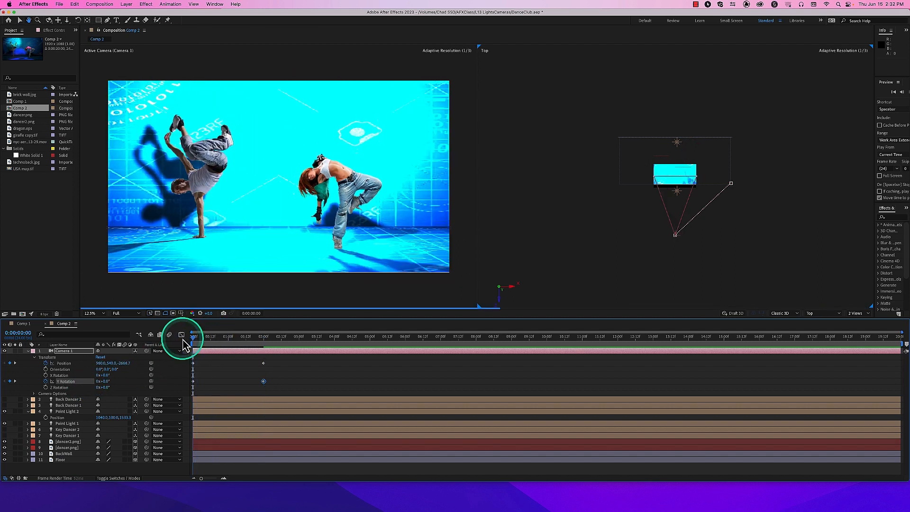
Preview Camera 1's position and Y Rotation animation from the start of the timeline, and return to 0 seconds
{"action": "key", "text": "space"}
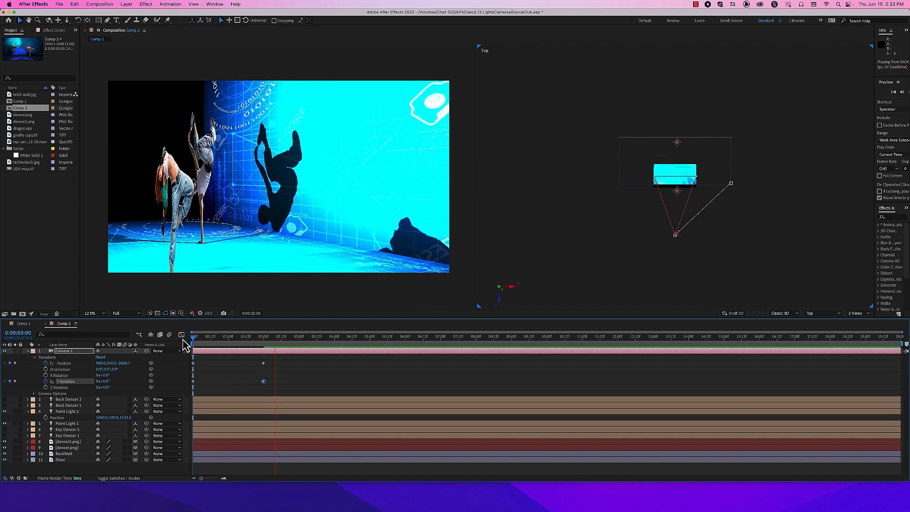
{"action": "key", "text": "space"}
{"action": "left_click_drag", "start_coordinate": [223, 337], "coordinate": [169, 335]}
{"action": "key", "text": "space"}
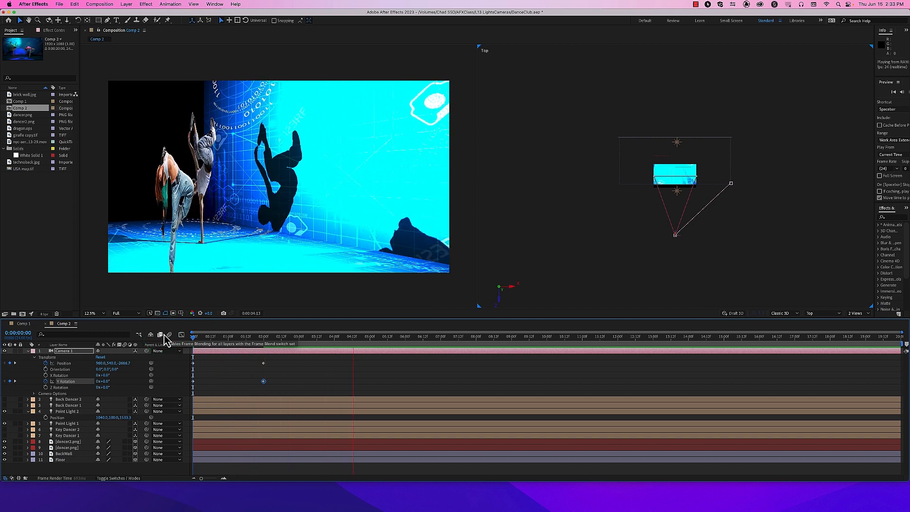
{"action": "left_click", "coordinate": [199, 337]}
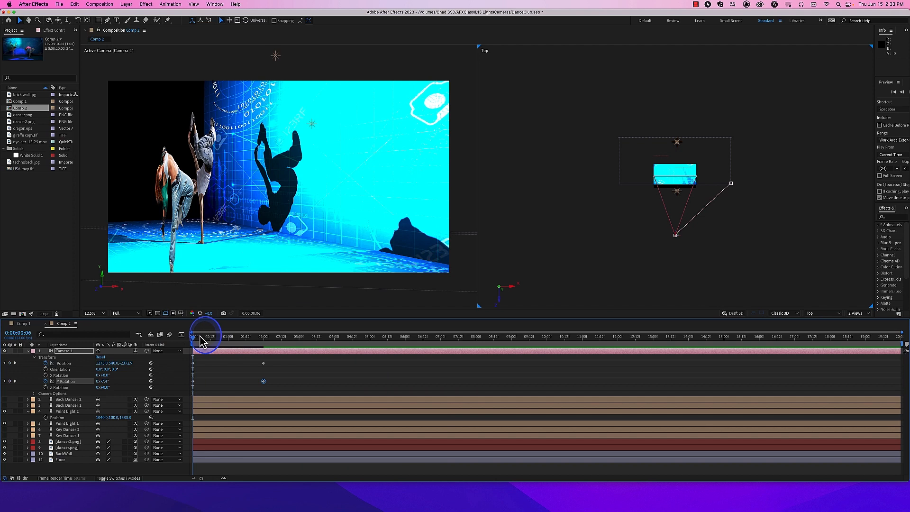
{"action": "left_click", "coordinate": [192, 337]}
{"action": "key", "text": "space"}
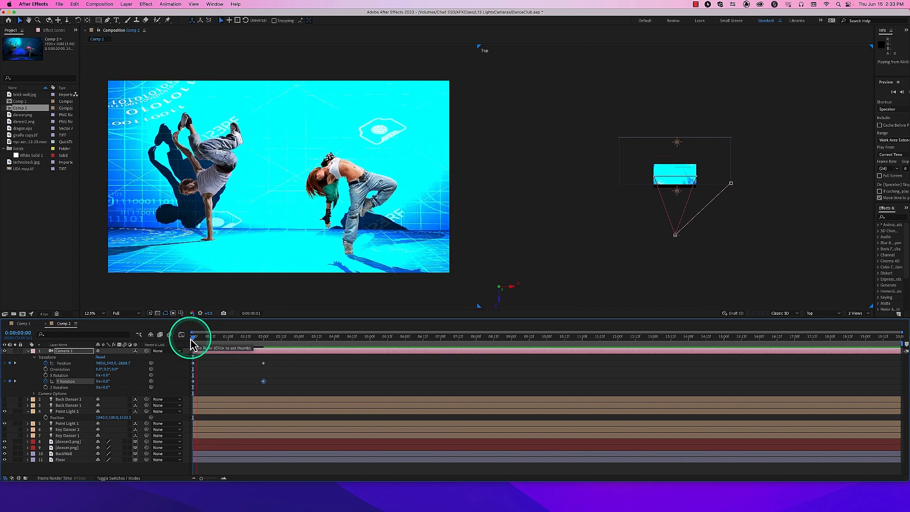
{"action": "key", "text": "space"}
{"action": "left_click_drag", "start_coordinate": [201, 337], "coordinate": [185, 337]}
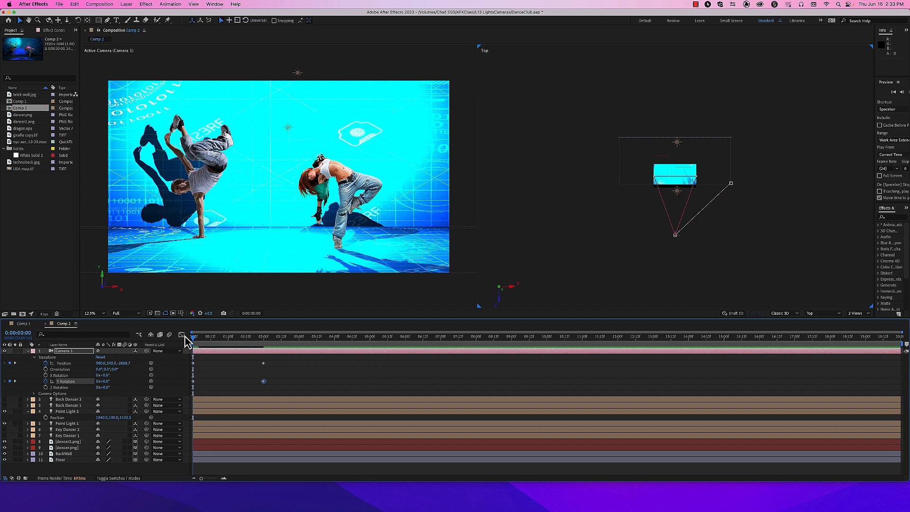
Create a second camera, Camera 2, as a One-Node Camera with the 20mm preset
{"action": "key", "text": "super+alt+shift+c"}
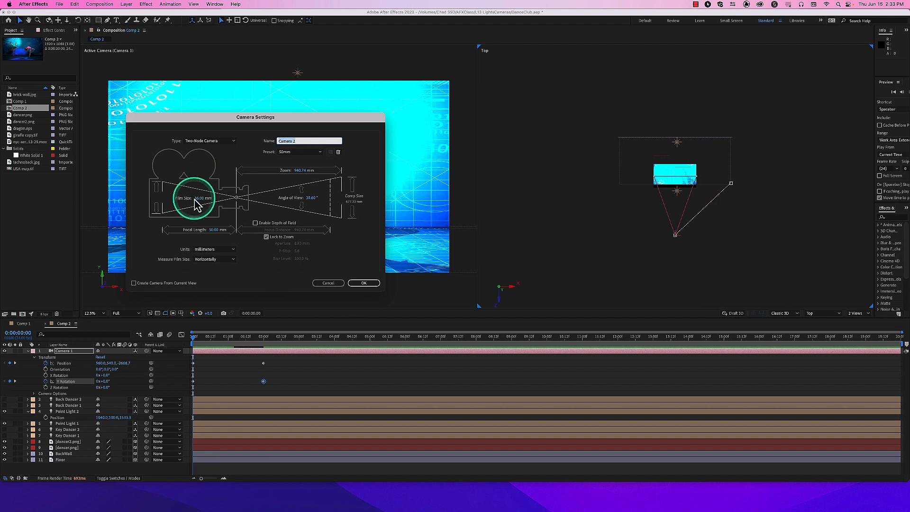
{"action": "left_click", "coordinate": [212, 142]}
{"action": "left_click", "coordinate": [212, 148]}
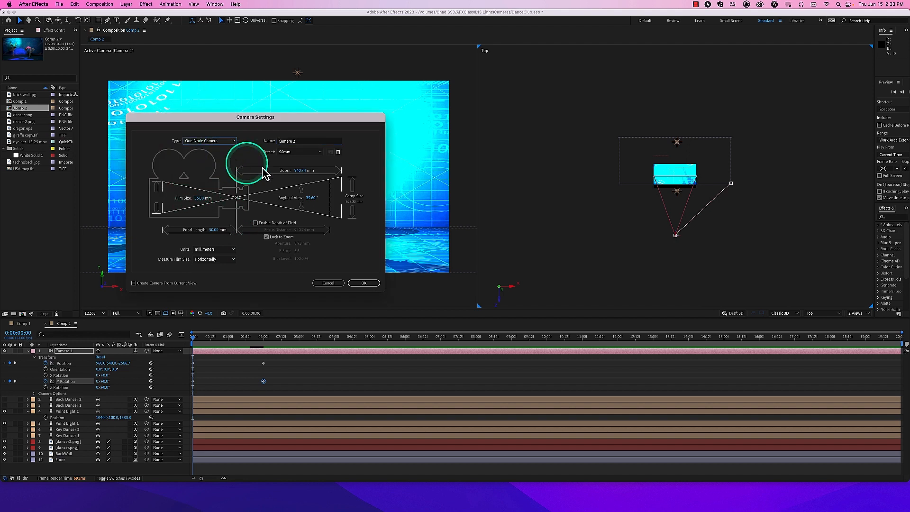
{"action": "left_click", "coordinate": [311, 153]}
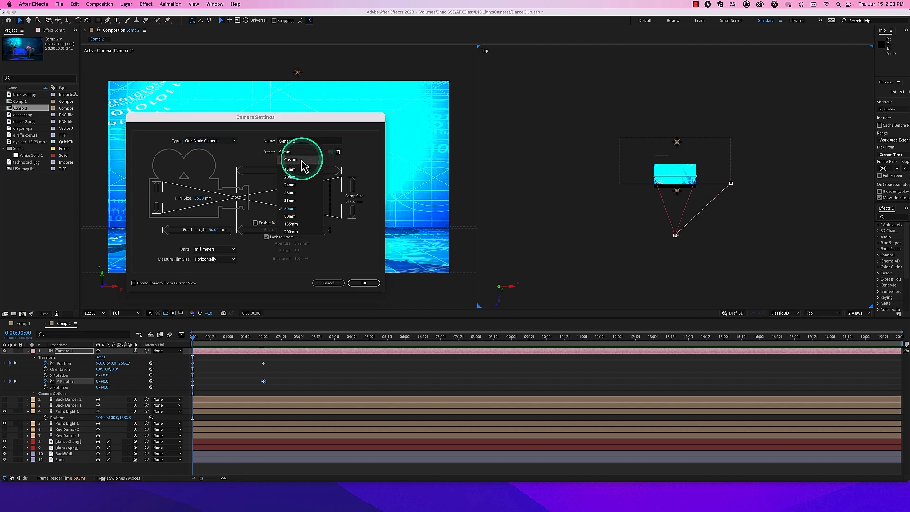
{"action": "left_click", "coordinate": [298, 177]}
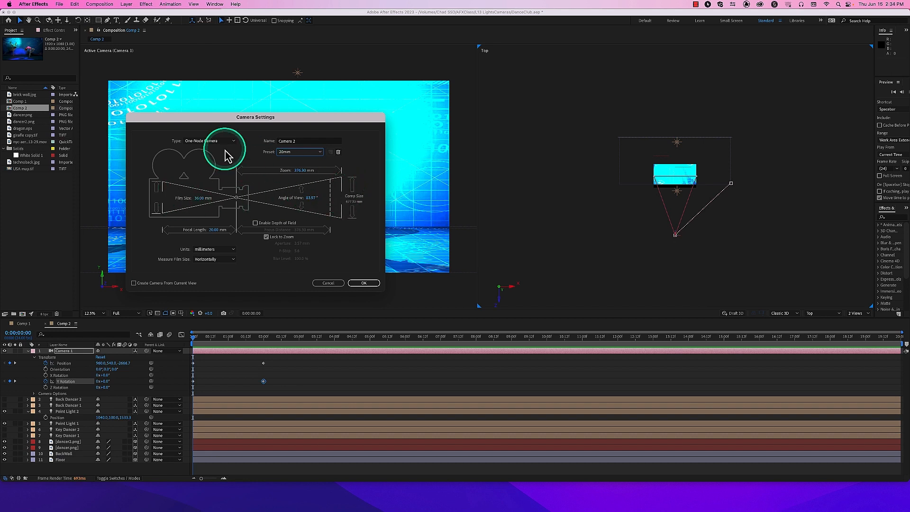
{"action": "left_click", "coordinate": [363, 283]}
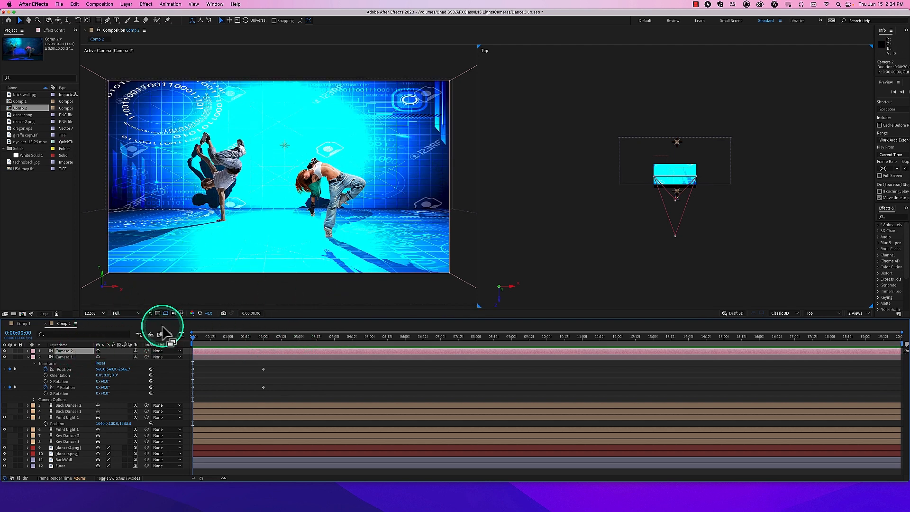
Move Camera 2 to about X -1055 and set its Y orientation to 41° so it faces the dancers from the side
{"action": "key", "text": "p"}
{"action": "left_click_drag", "start_coordinate": [103, 362], "coordinate": [4, 350]}
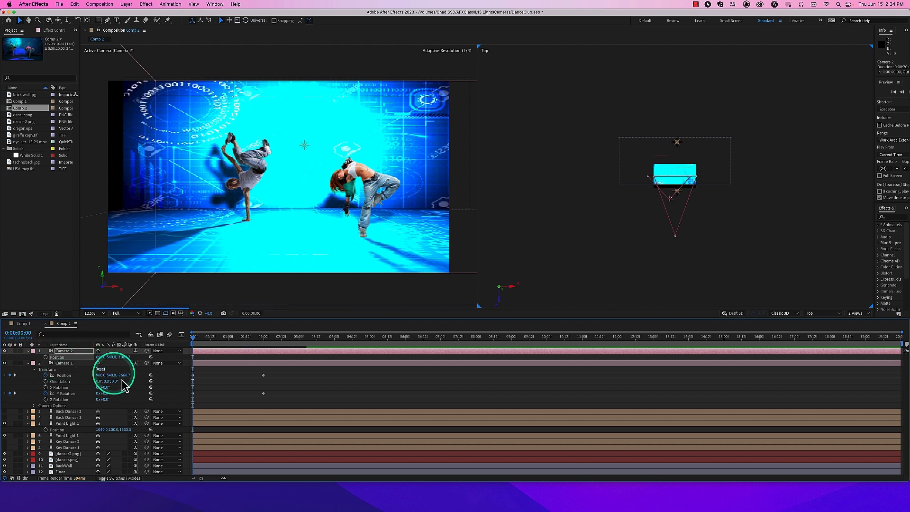
{"action": "key", "text": "r"}
{"action": "left_click_drag", "start_coordinate": [105, 357], "coordinate": [39, 359]}
{"action": "key", "text": "p"}
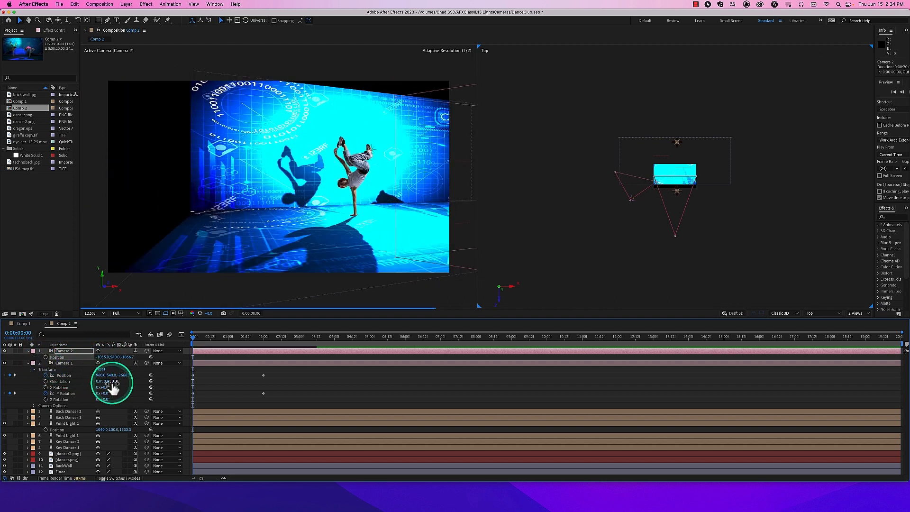
{"action": "key", "text": "shift+r"}
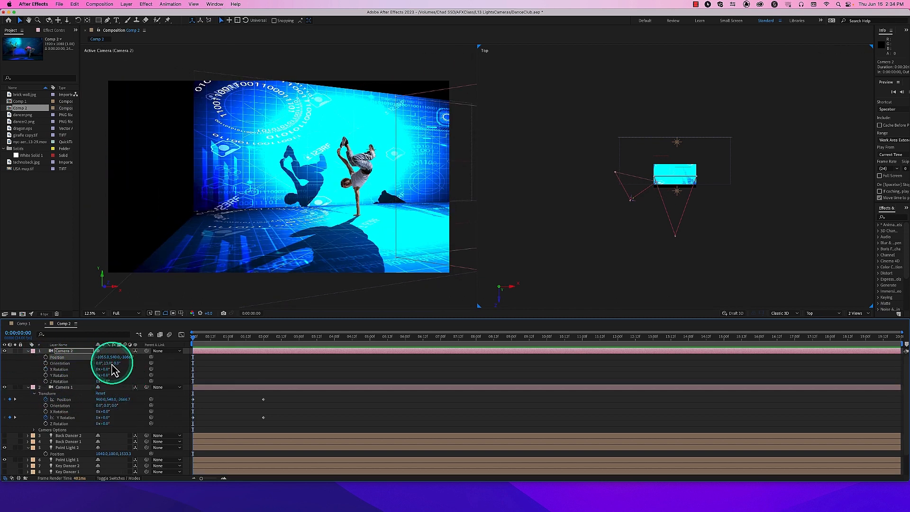
{"action": "left_click_drag", "start_coordinate": [109, 363], "coordinate": [116, 369]}
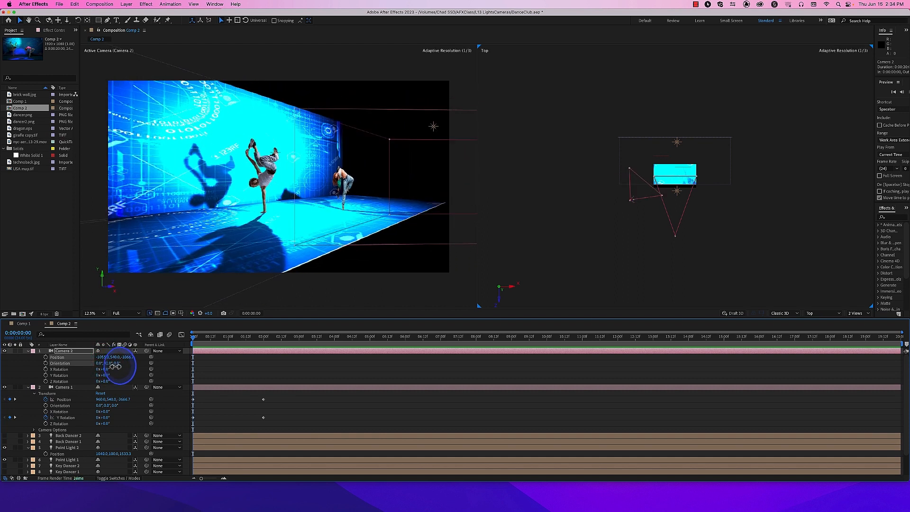
Trim the start of Camera 2's layer to about 5:14 on the timeline
{"action": "left_click_drag", "start_coordinate": [193, 357], "coordinate": [389, 362]}
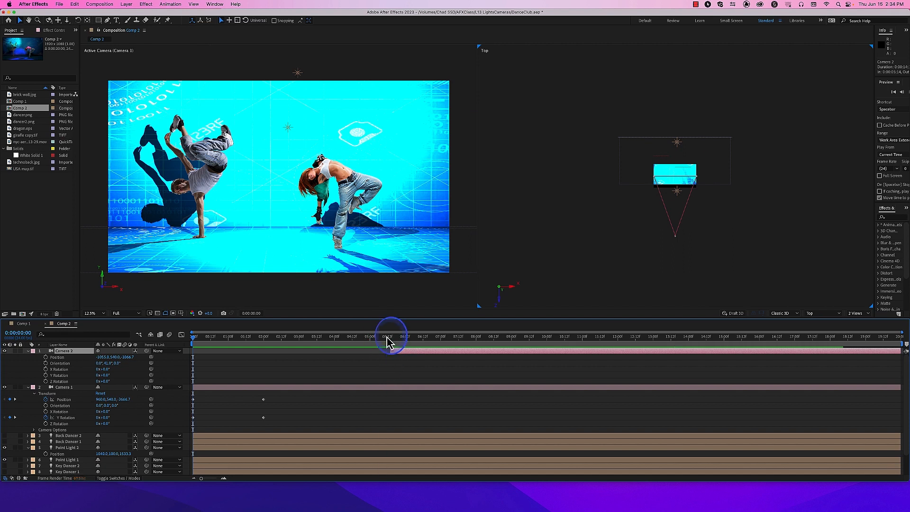
{"action": "left_click", "coordinate": [387, 338]}
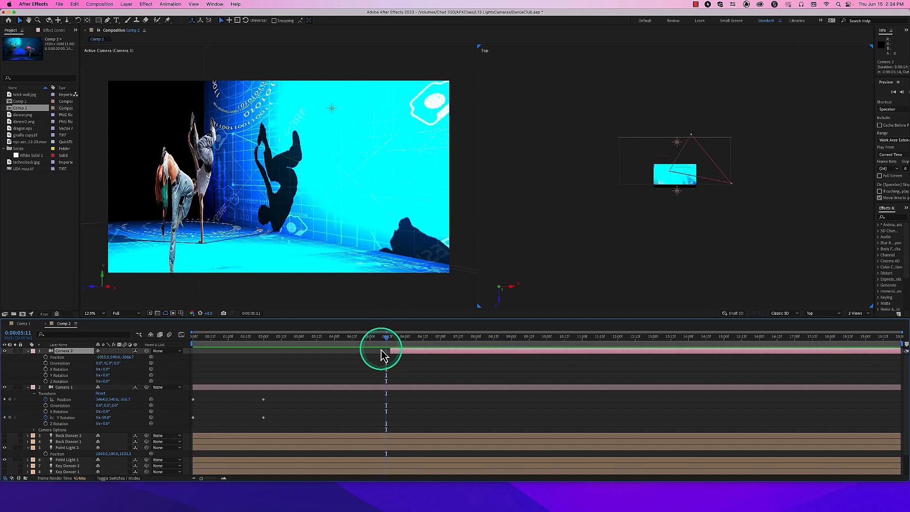
{"action": "left_click", "coordinate": [382, 350]}
{"action": "key", "text": "super+z"}
Trim the end of Camera 1's layer to 5:11 and extend it slightly past the start of Camera 2's layer
{"action": "left_click", "coordinate": [82, 387]}
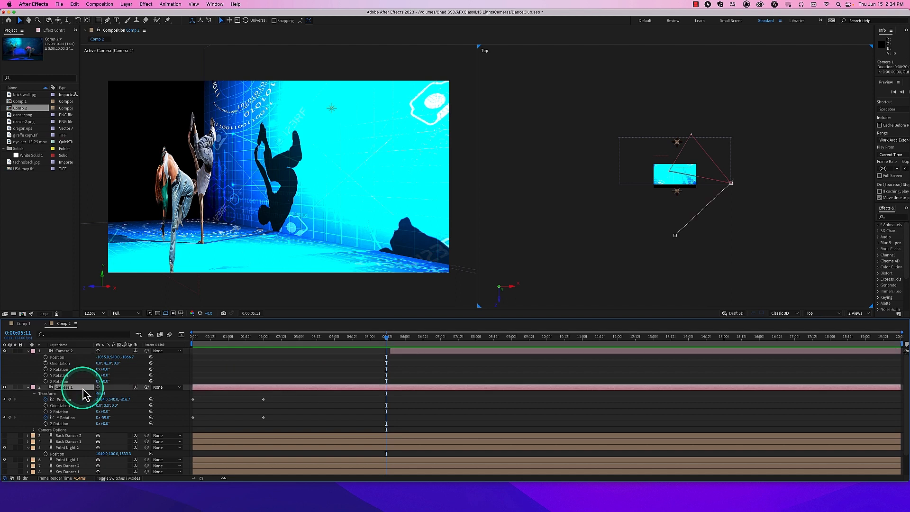
{"action": "key", "text": "alt+]"}
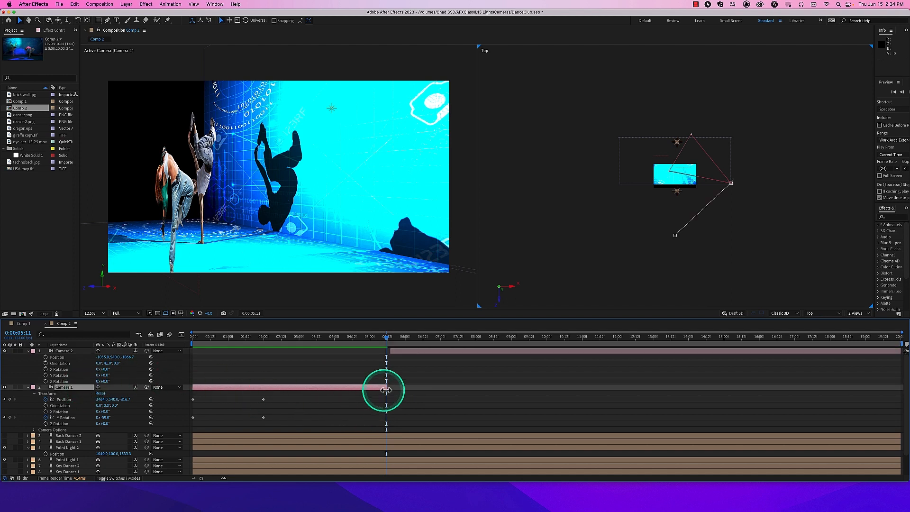
{"action": "left_click_drag", "start_coordinate": [384, 390], "coordinate": [398, 391]}
Preview the cut from Camera 1 to Camera 2, starting shortly before Camera 2's layer begins
{"action": "mouse_move", "coordinate": [386, 341]}
{"action": "left_mouse_down"}
{"action": "mouse_move", "coordinate": [397, 340]}
{"action": "mouse_move", "coordinate": [363, 341]}
{"action": "mouse_move", "coordinate": [409, 341]}
{"action": "mouse_move", "coordinate": [380, 339]}
{"action": "left_mouse_up"}
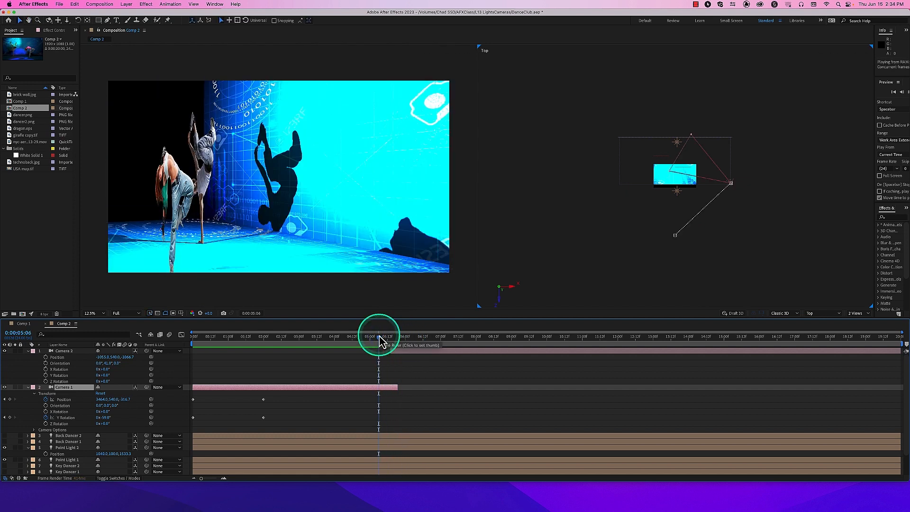
{"action": "key", "text": "space"}
{"action": "key", "text": "space"}
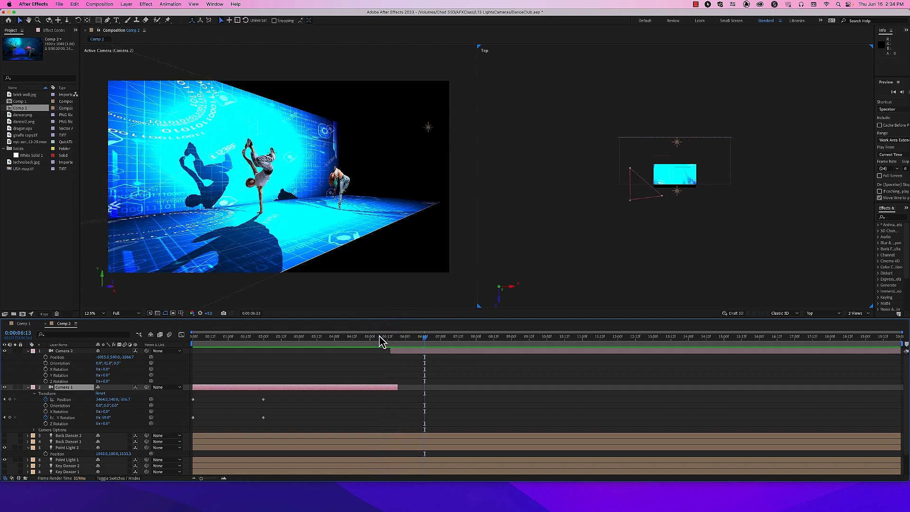
{"action": "left_click", "coordinate": [361, 341]}
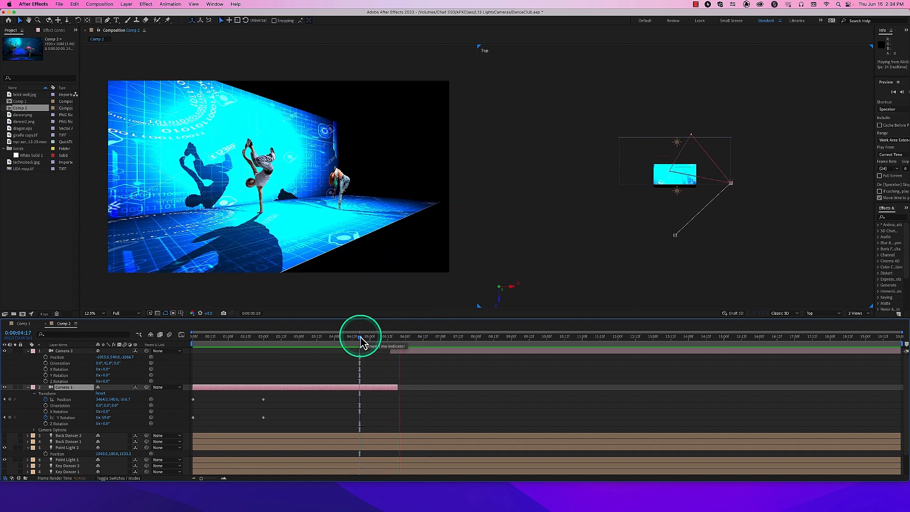
{"action": "key", "text": "space"}
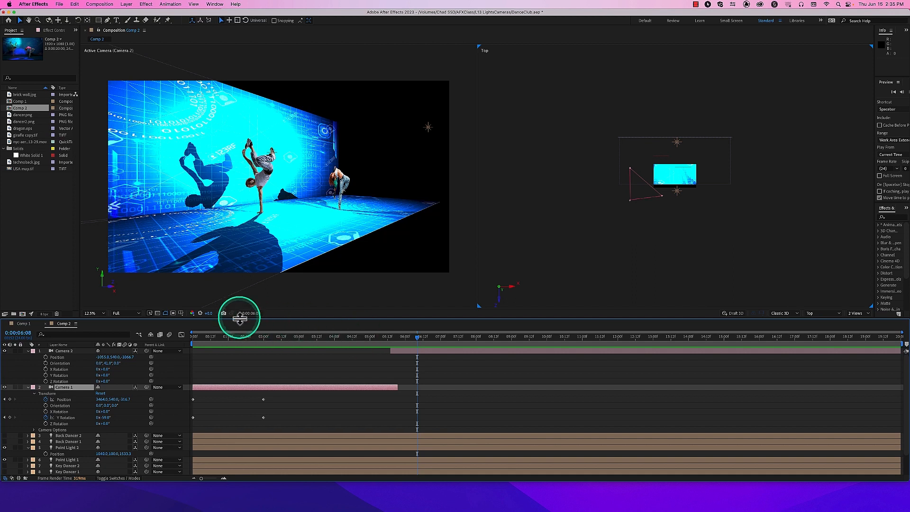
Check the type setting for a new camera and Camera 2's auto-orientation options, cancelling both dialogs
{"action": "key", "text": "super+alt+shift+c"}
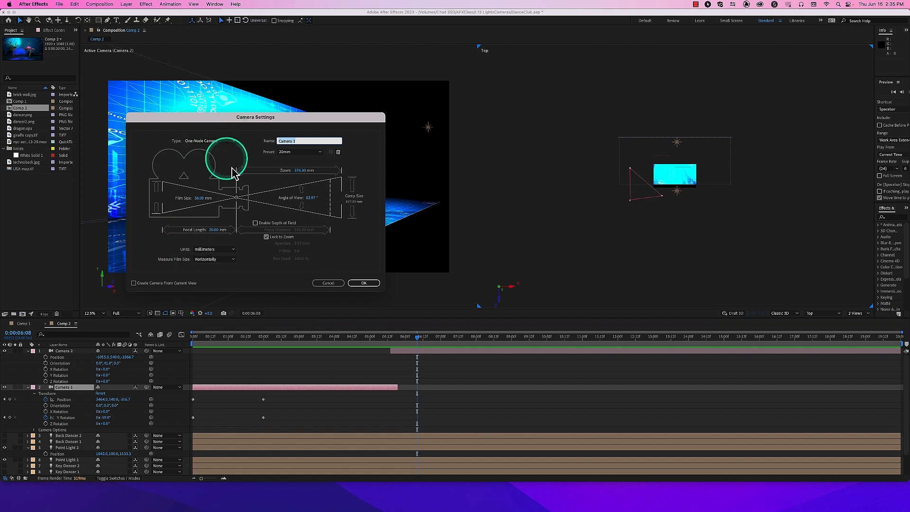
{"action": "left_click", "coordinate": [329, 283]}
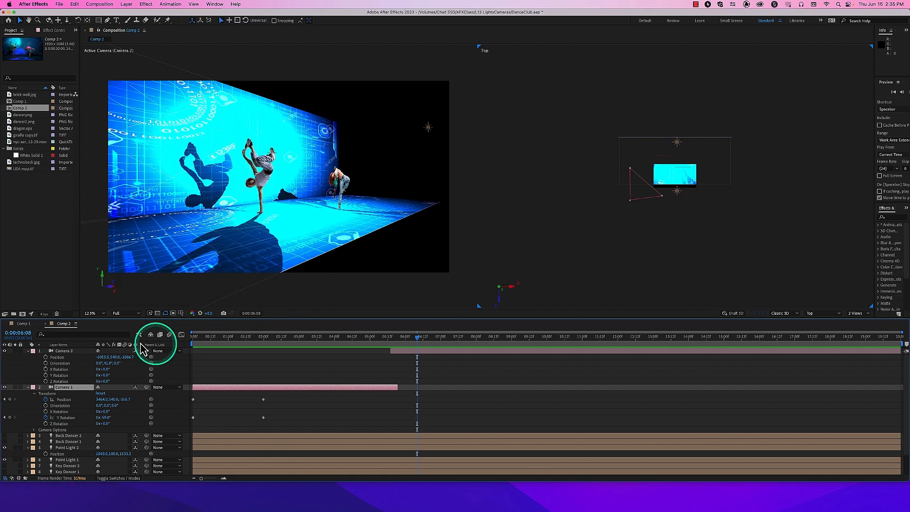
{"action": "right_click", "coordinate": [84, 350]}
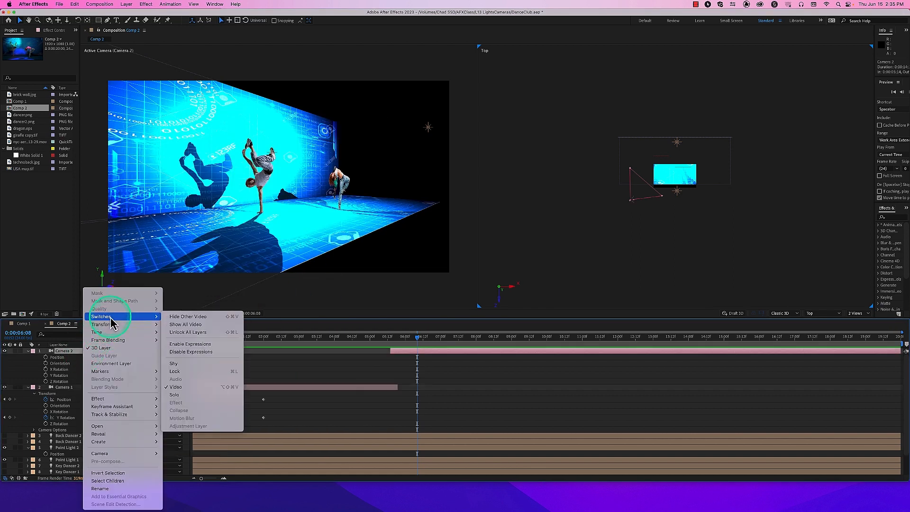
{"action": "mouse_move", "coordinate": [117, 334]}
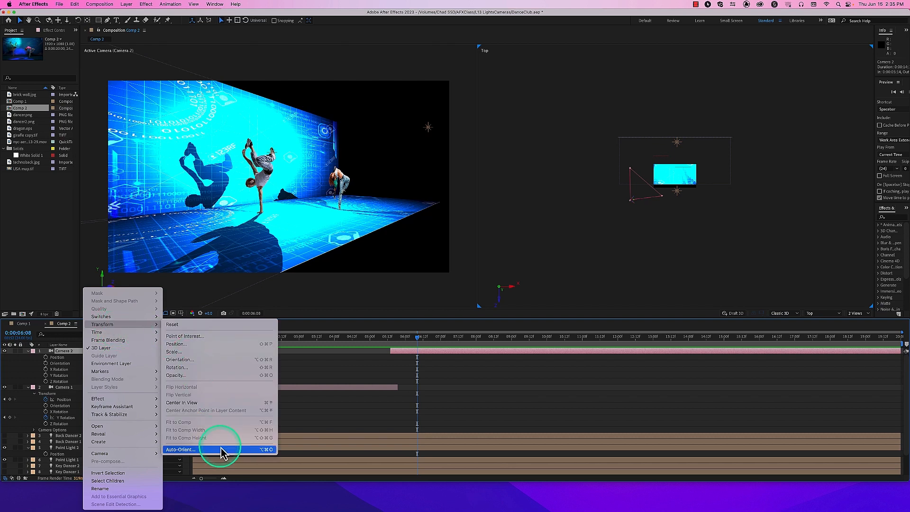
{"action": "left_click", "coordinate": [232, 447]}
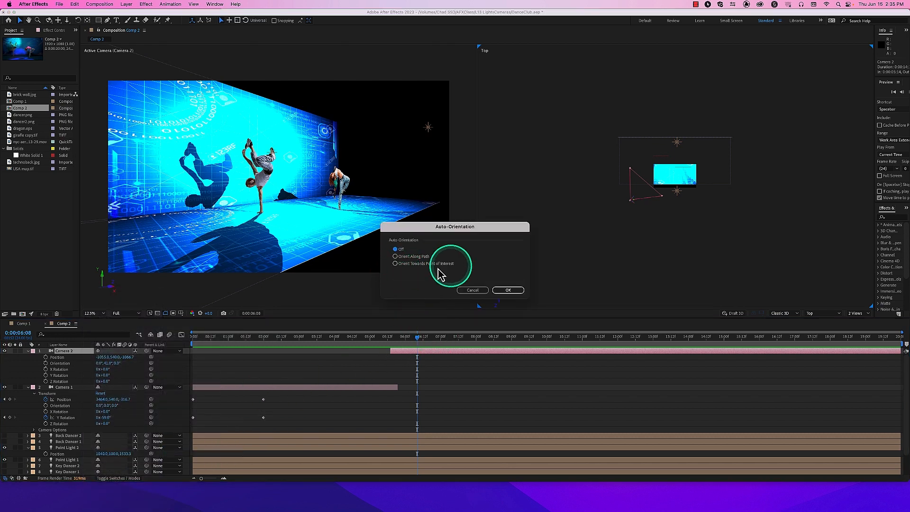
{"action": "left_click", "coordinate": [476, 291]}
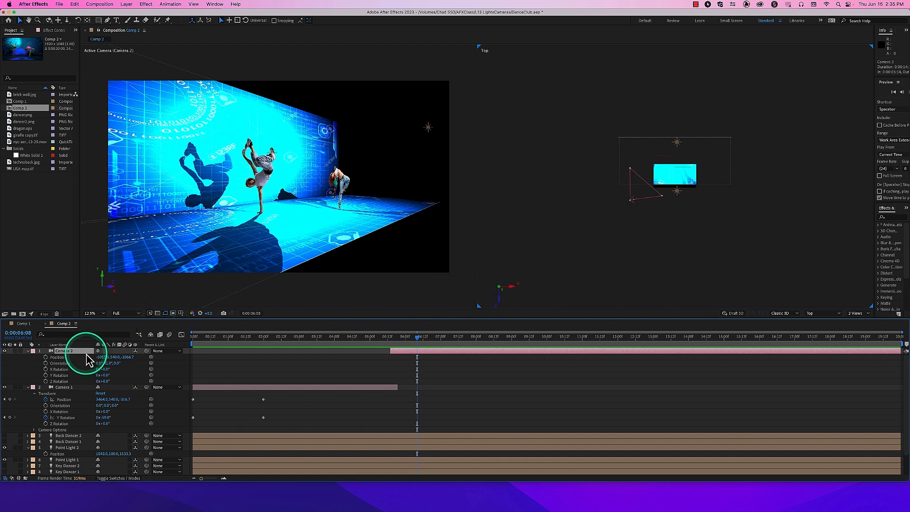
Delete Camera 2, extend Camera 1's layer to the end of the composition, and return to 0 seconds
{"action": "left_click", "coordinate": [85, 351]}
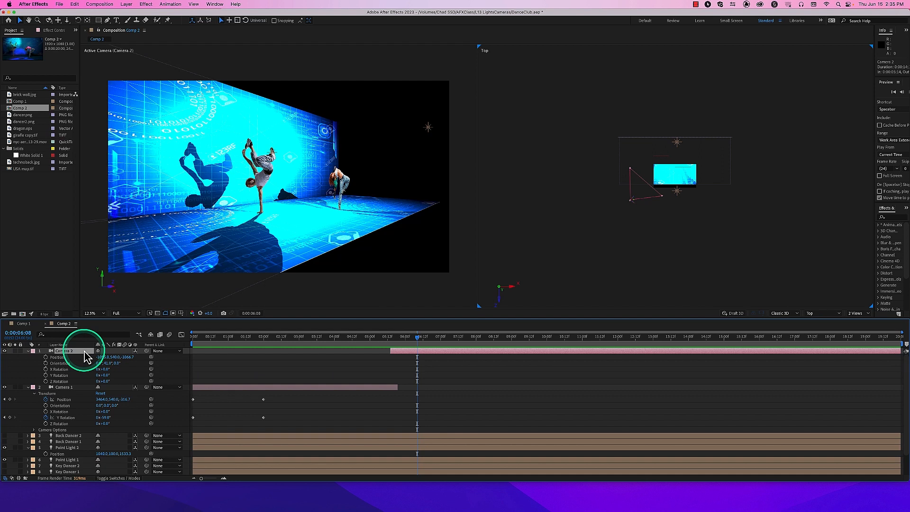
{"action": "key", "text": "Delete"}
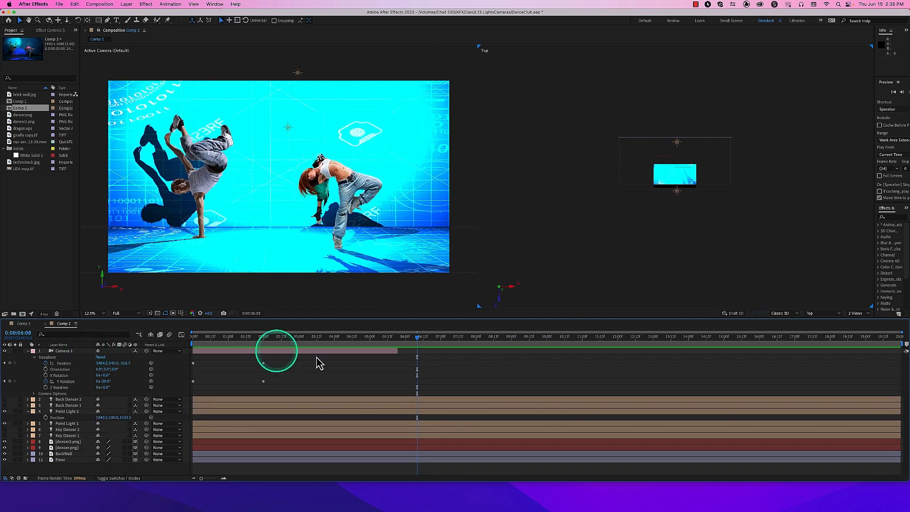
{"action": "left_click_drag", "start_coordinate": [398, 350], "coordinate": [884, 354]}
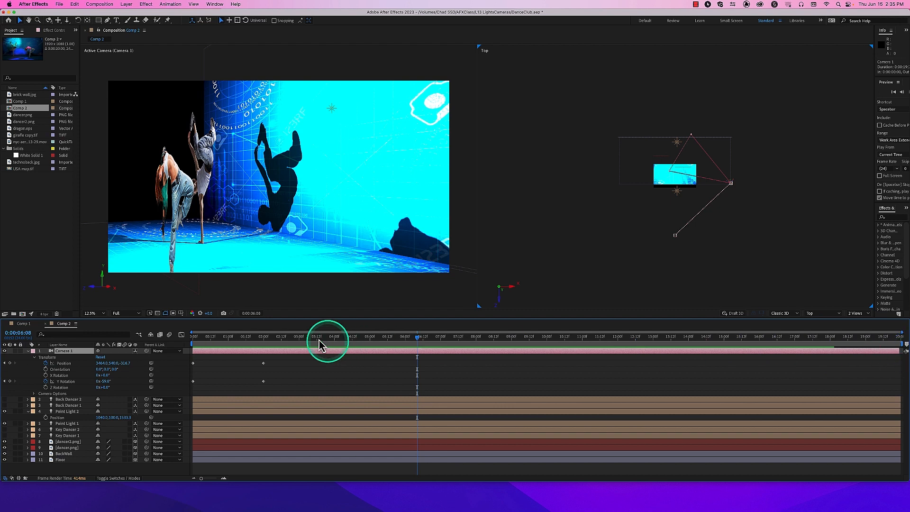
{"action": "left_click_drag", "start_coordinate": [321, 335], "coordinate": [176, 346]}
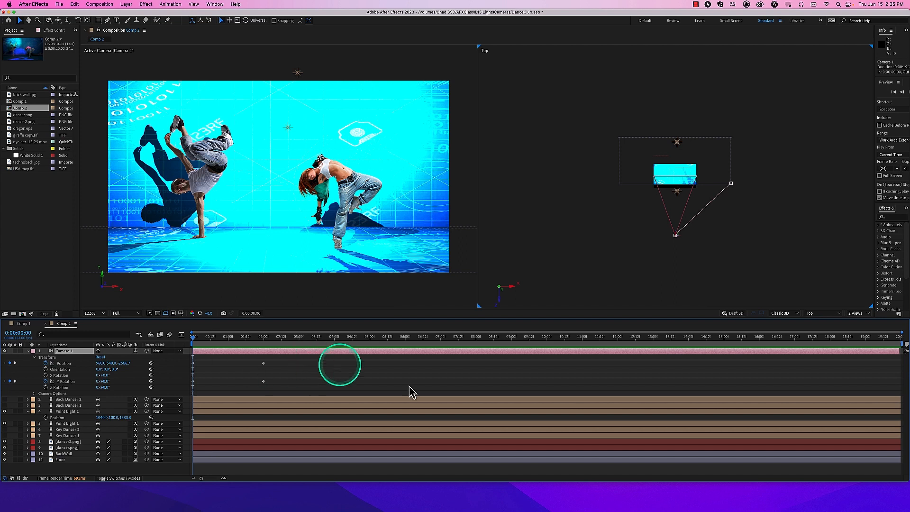
Switch the composition to a single view through the active camera at 100% magnification
{"action": "left_click", "coordinate": [824, 317]}
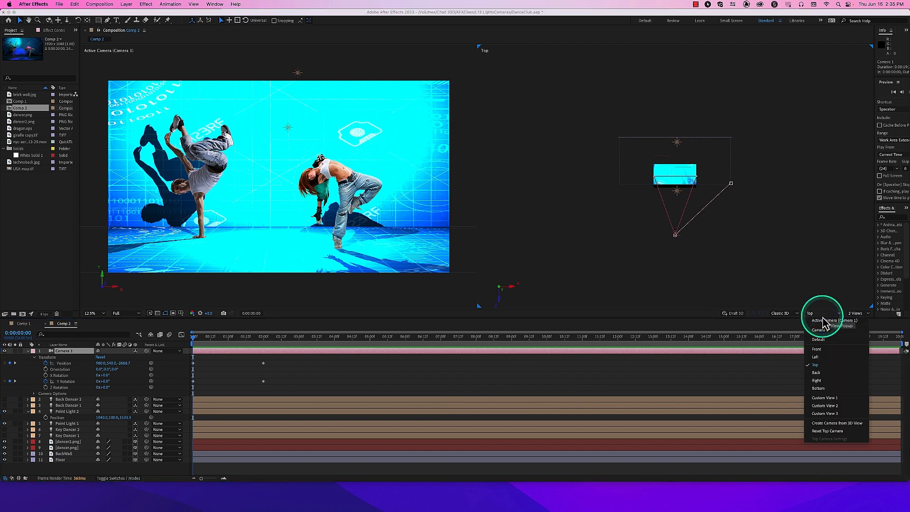
{"action": "left_click", "coordinate": [858, 309]}
{"action": "left_click", "coordinate": [859, 314]}
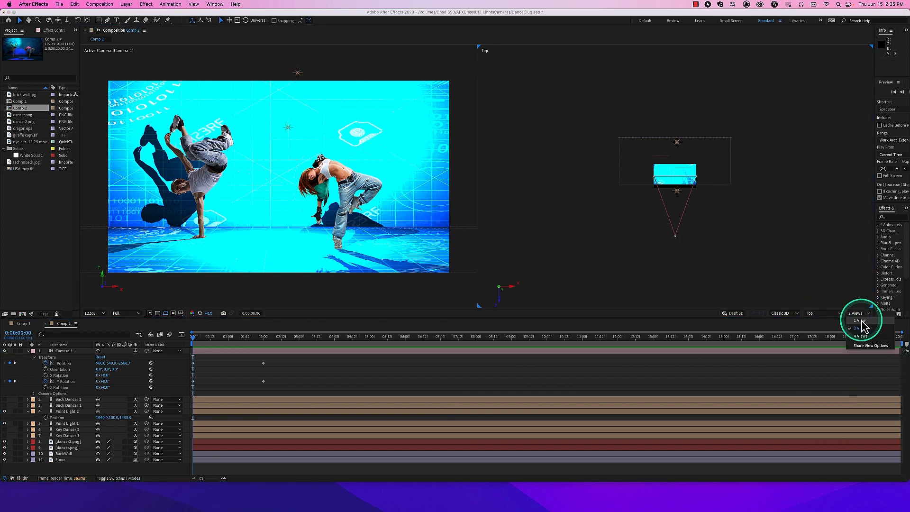
{"action": "left_click", "coordinate": [859, 321]}
{"action": "key", "text": "/"}
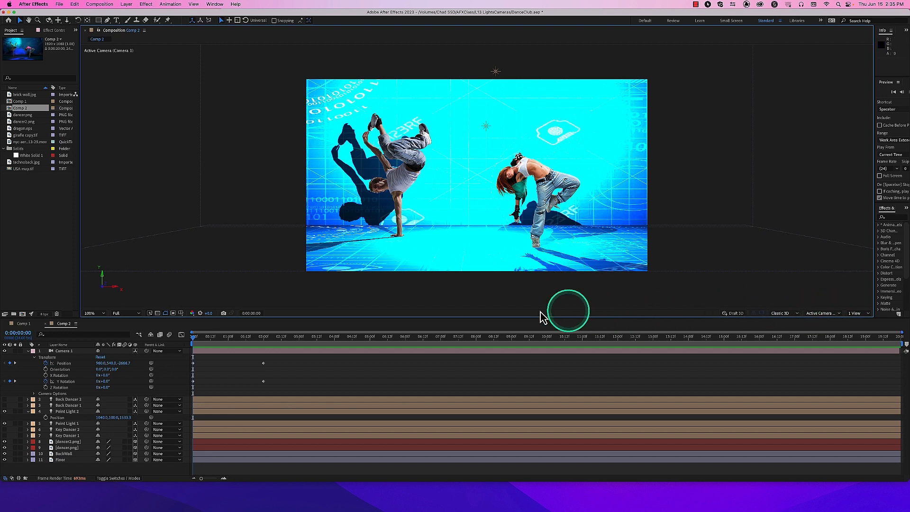
Add a null object layer directly above Camera 1 in the composition
{"action": "left_click", "coordinate": [74, 352]}
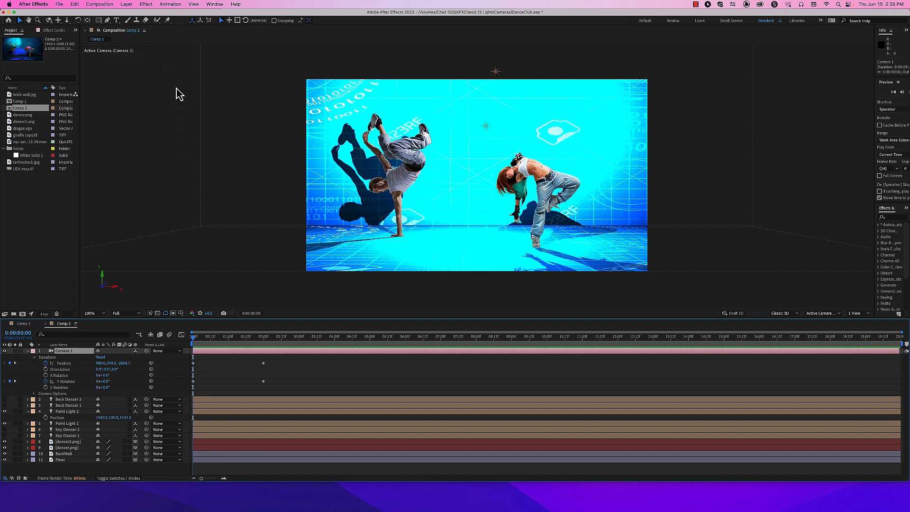
{"action": "left_click", "coordinate": [100, 4]}
{"action": "mouse_move", "coordinate": [125, 6]}
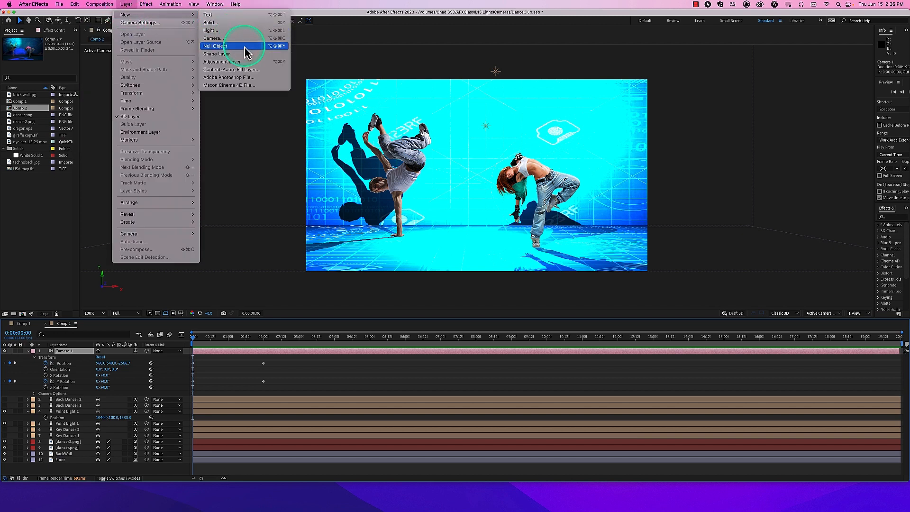
{"action": "left_click", "coordinate": [282, 46]}
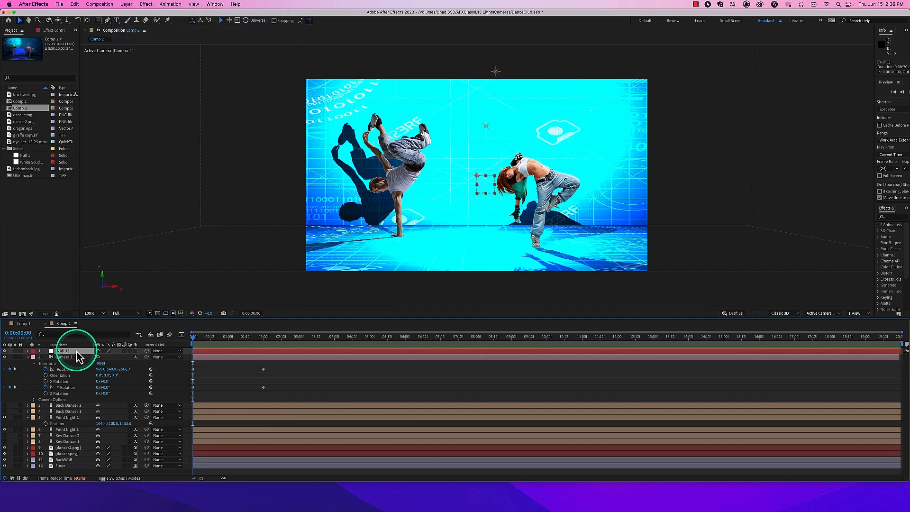
Check the null's opacity and briefly preview the camera move, returning to 0 seconds
{"action": "key", "text": "t"}
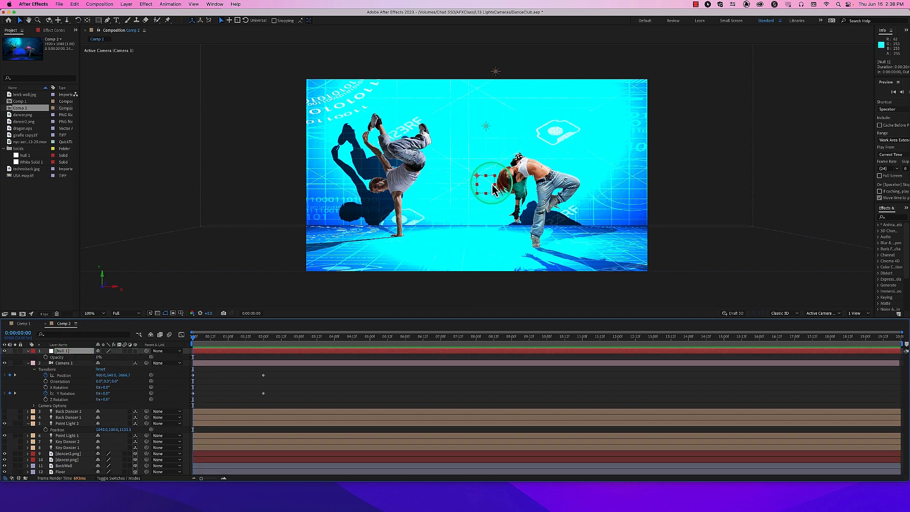
{"action": "key", "text": "space"}
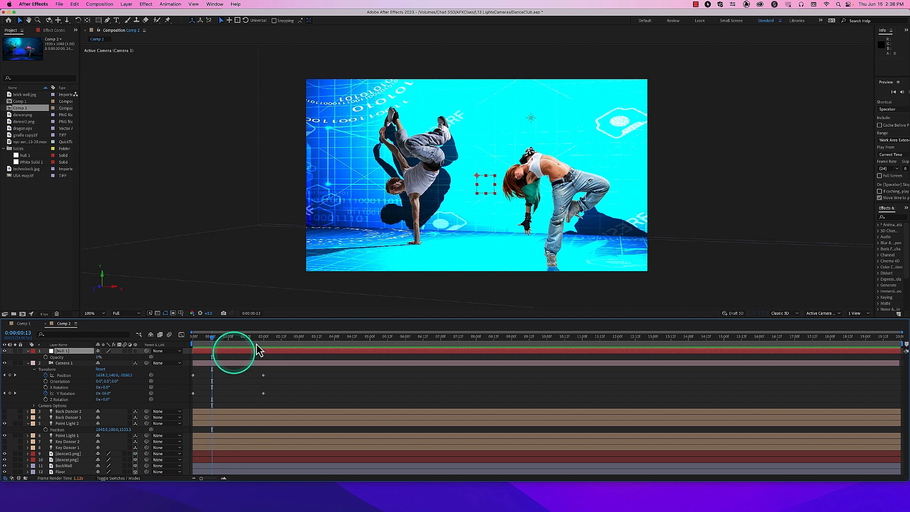
{"action": "left_click_drag", "start_coordinate": [212, 337], "coordinate": [186, 339]}
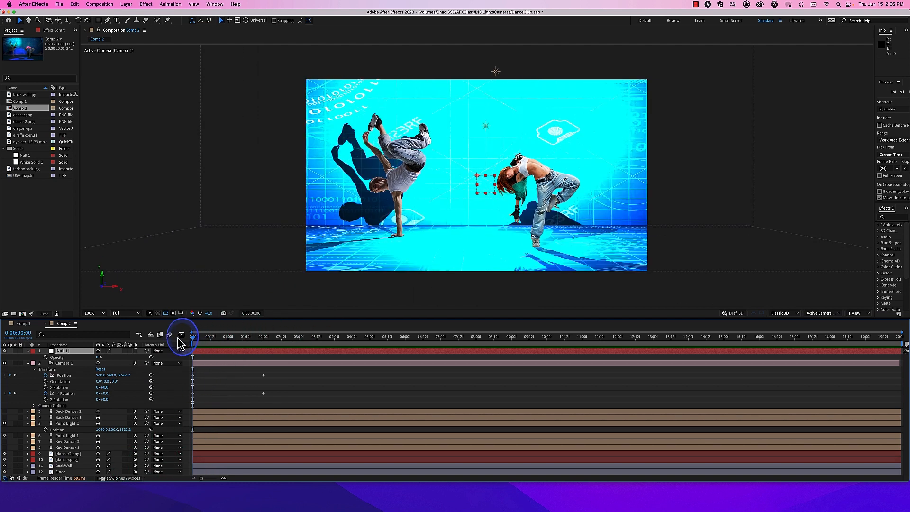
Make the null a 3D layer and remove Camera 1's Position and Y Rotation keyframes
{"action": "left_click", "coordinate": [75, 351]}
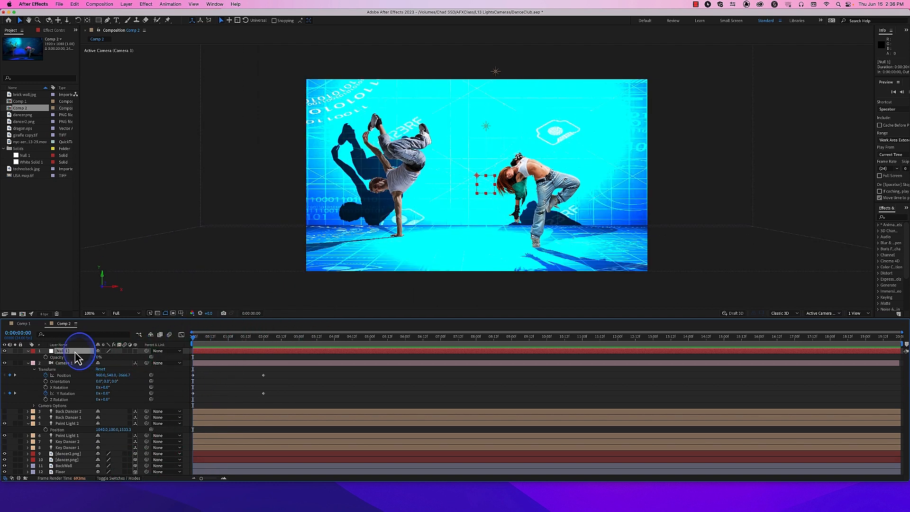
{"action": "left_click", "coordinate": [135, 352]}
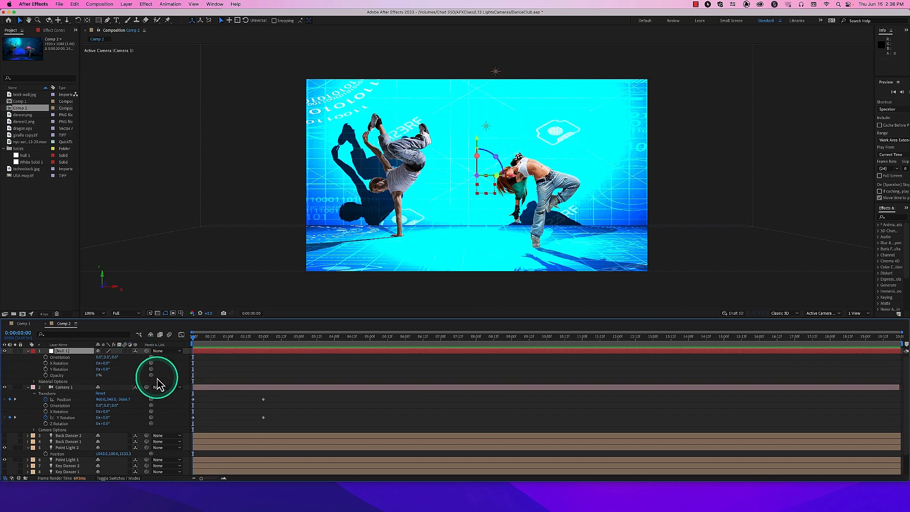
{"action": "left_click", "coordinate": [46, 399]}
{"action": "left_click", "coordinate": [46, 417]}
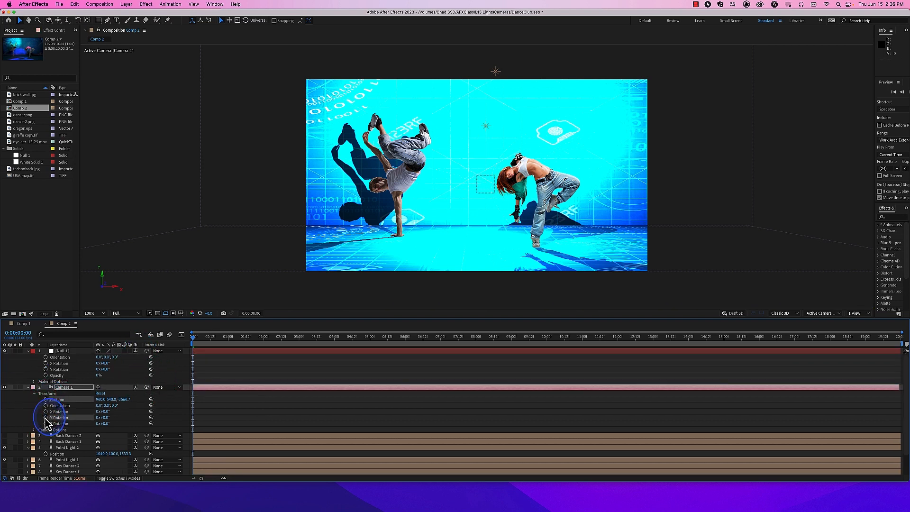
Parent Camera 1 to the Null 1 layer
{"action": "left_click", "coordinate": [71, 352]}
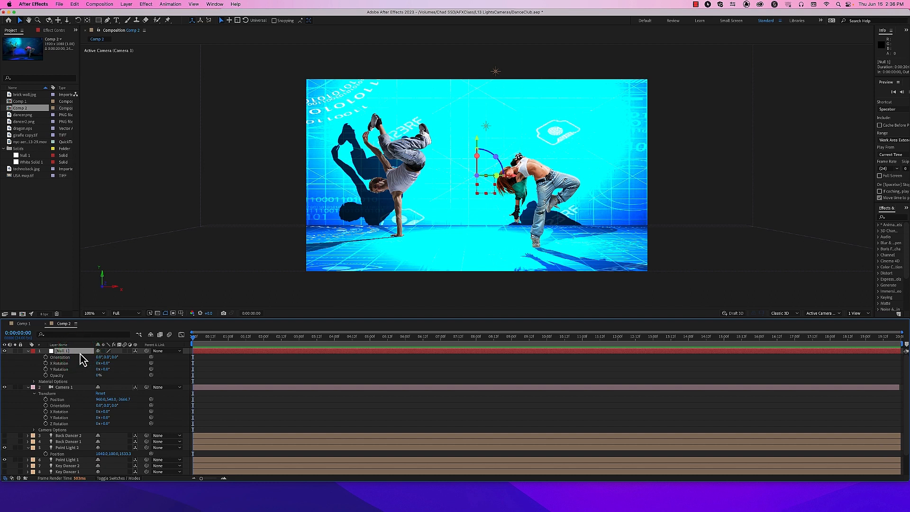
{"action": "left_click", "coordinate": [78, 387]}
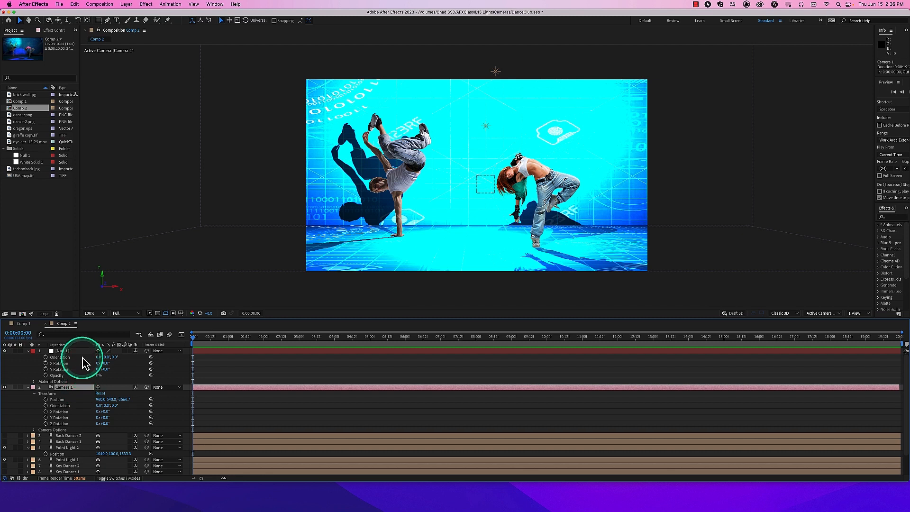
{"action": "left_click_drag", "start_coordinate": [147, 387], "coordinate": [78, 351]}
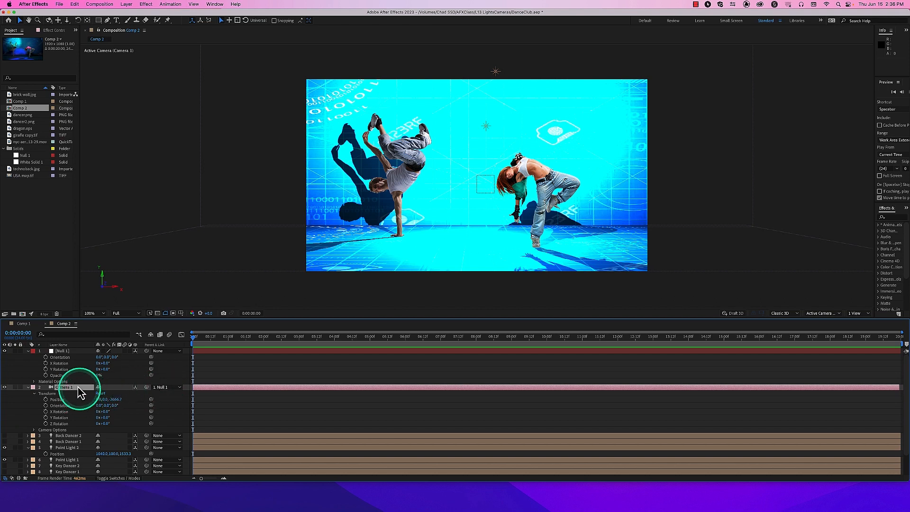
Shift the null toward the handstand dancer and rotate it on several axes to swing the parented camera
{"action": "left_click", "coordinate": [72, 351]}
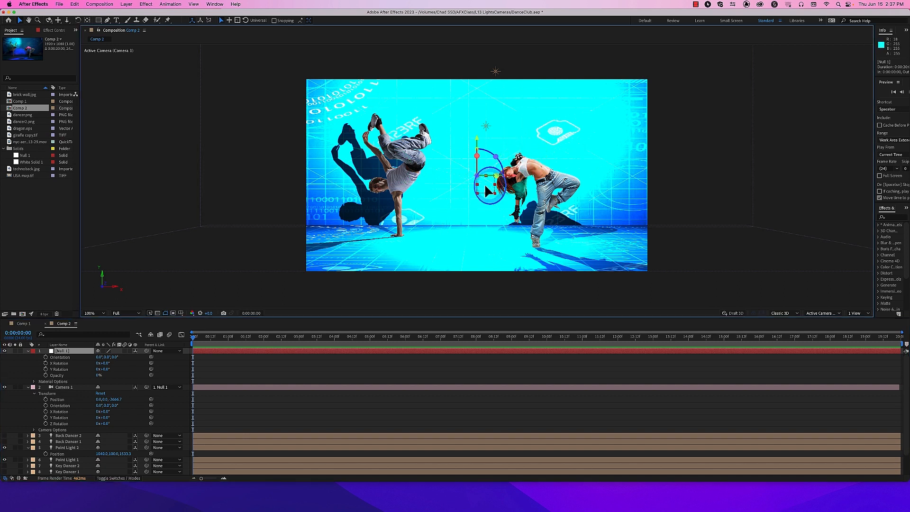
{"action": "left_click_drag", "start_coordinate": [487, 191], "coordinate": [477, 153]}
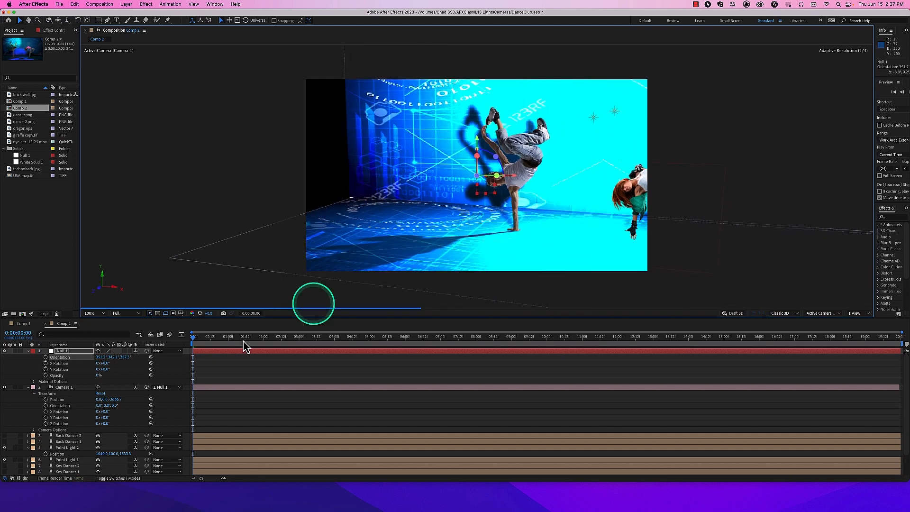
{"action": "left_click", "coordinate": [72, 352]}
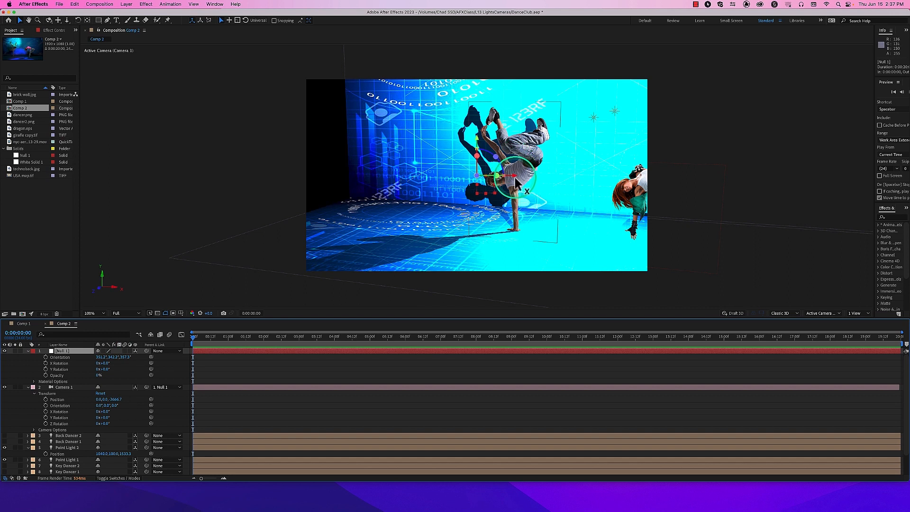
{"action": "left_click_drag", "start_coordinate": [515, 182], "coordinate": [408, 187]}
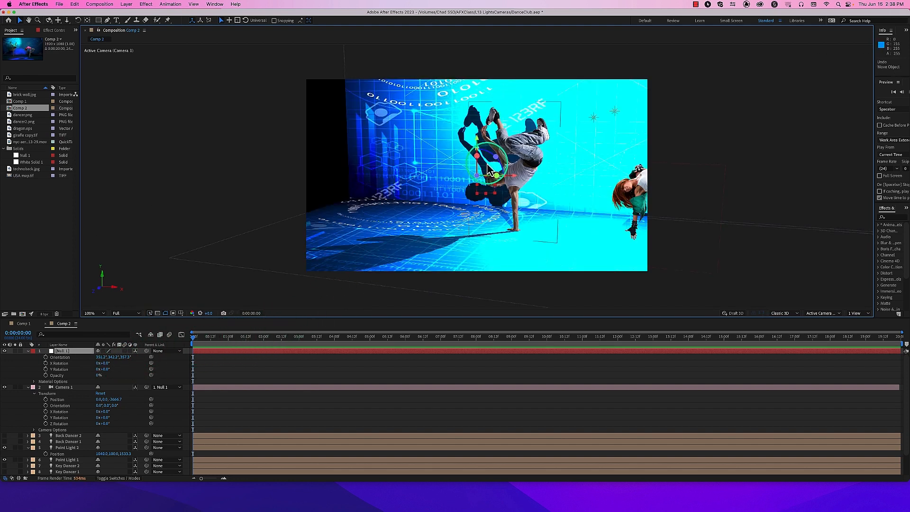
{"action": "left_click_drag", "start_coordinate": [476, 155], "coordinate": [478, 179]}
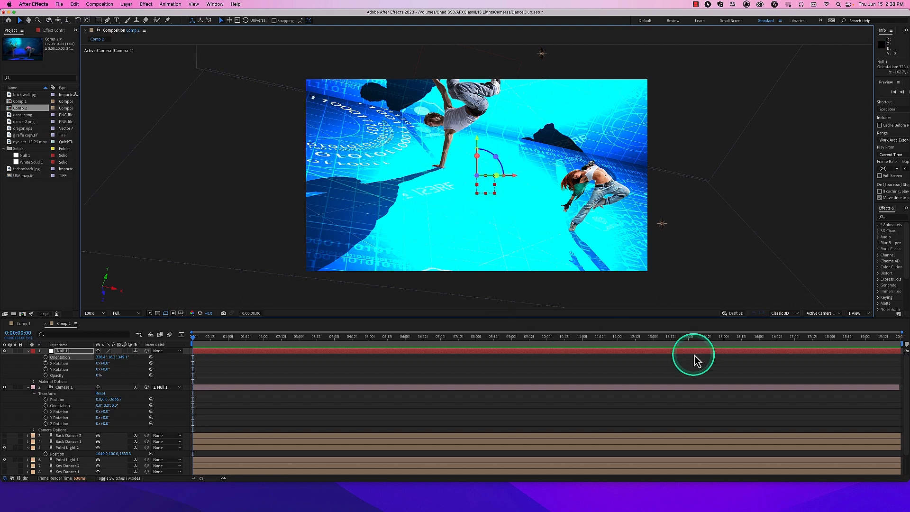
Switch the composition to two views, showing the top view beside the active camera
{"action": "left_click", "coordinate": [824, 315]}
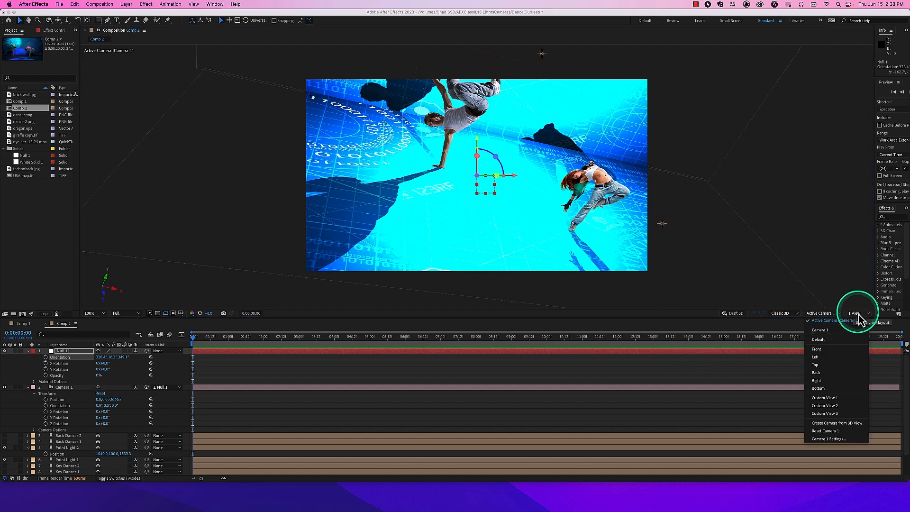
{"action": "left_click", "coordinate": [858, 313]}
{"action": "left_click", "coordinate": [858, 313]}
{"action": "left_click", "coordinate": [861, 330]}
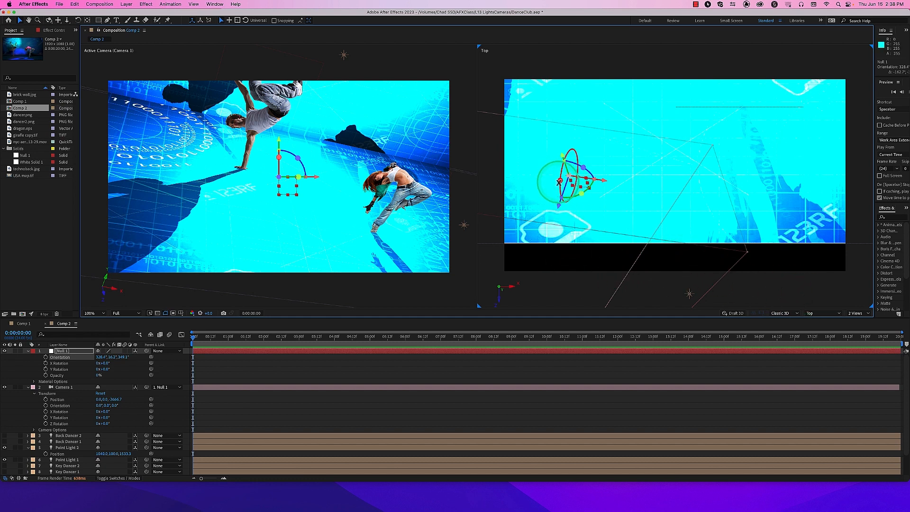
Tilt the null a little more using the top view, and reset its Orientation
{"action": "mouse_move", "coordinate": [560, 181]}
{"action": "left_mouse_down"}
{"action": "mouse_move", "coordinate": [564, 159]}
{"action": "mouse_move", "coordinate": [566, 187]}
{"action": "left_mouse_up"}
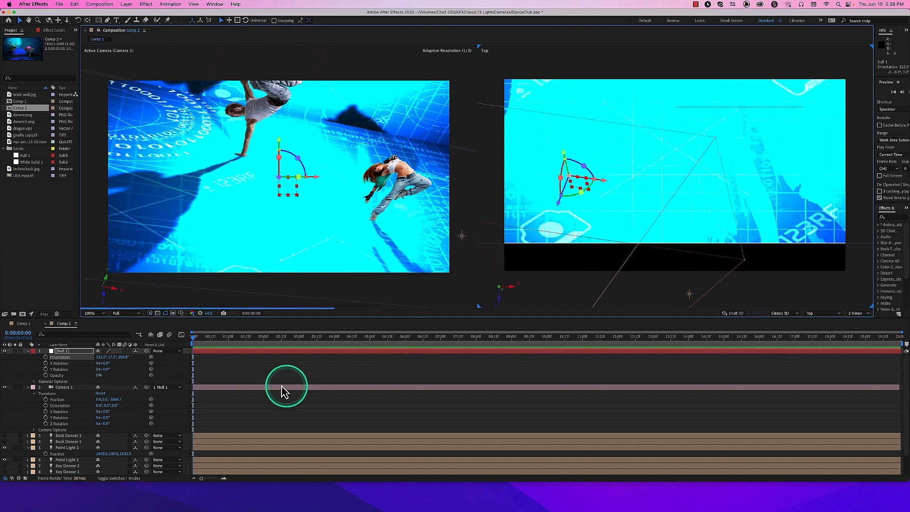
{"action": "right_click", "coordinate": [69, 359]}
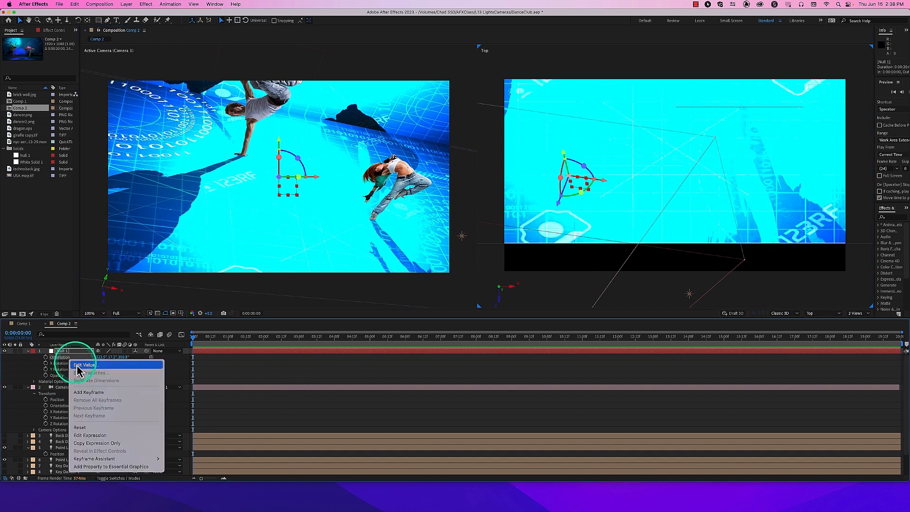
{"action": "left_click", "coordinate": [86, 429]}
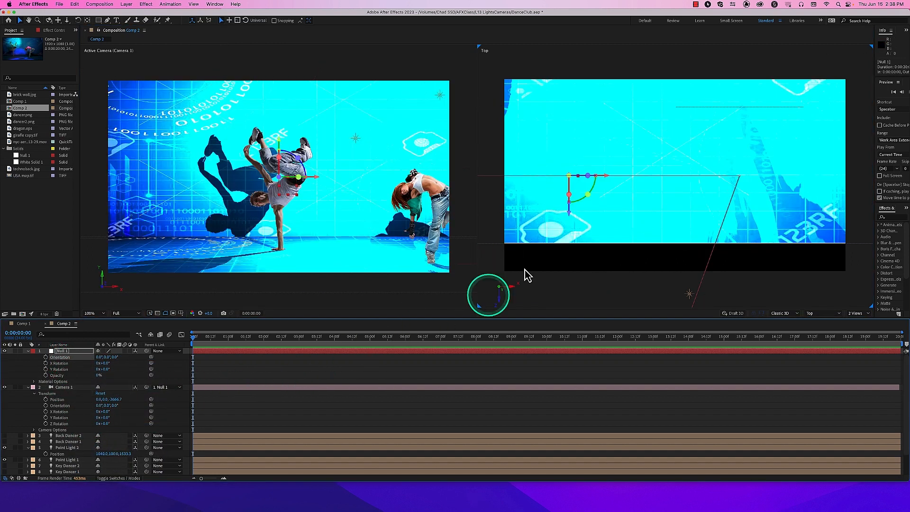
Turn the null's Orientation to about 356° around Y and rename its layer CameraBoss
{"action": "scroll", "coordinate": [562, 237], "scroll_direction": "down", "scroll_amount": 2}
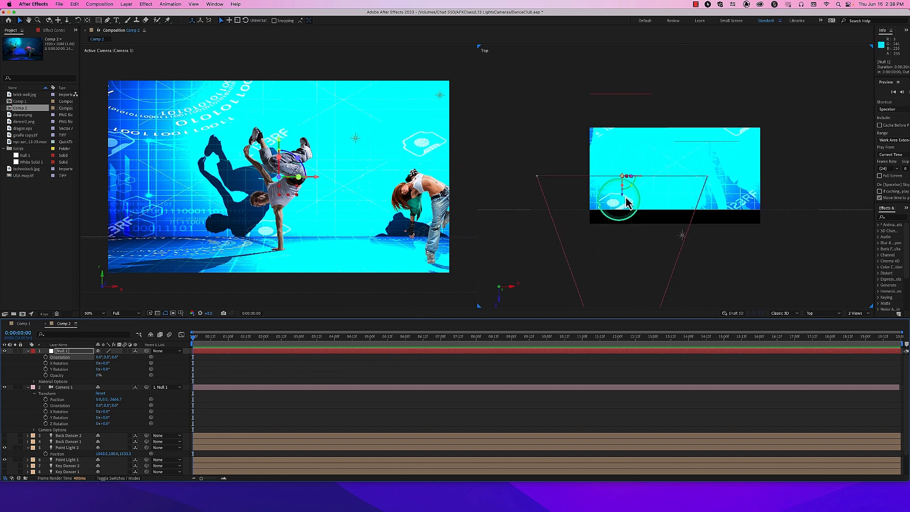
{"action": "mouse_move", "coordinate": [630, 185]}
{"action": "left_mouse_down"}
{"action": "mouse_move", "coordinate": [641, 179]}
{"action": "mouse_move", "coordinate": [612, 192]}
{"action": "mouse_move", "coordinate": [631, 177]}
{"action": "mouse_move", "coordinate": [623, 178]}
{"action": "left_mouse_up"}
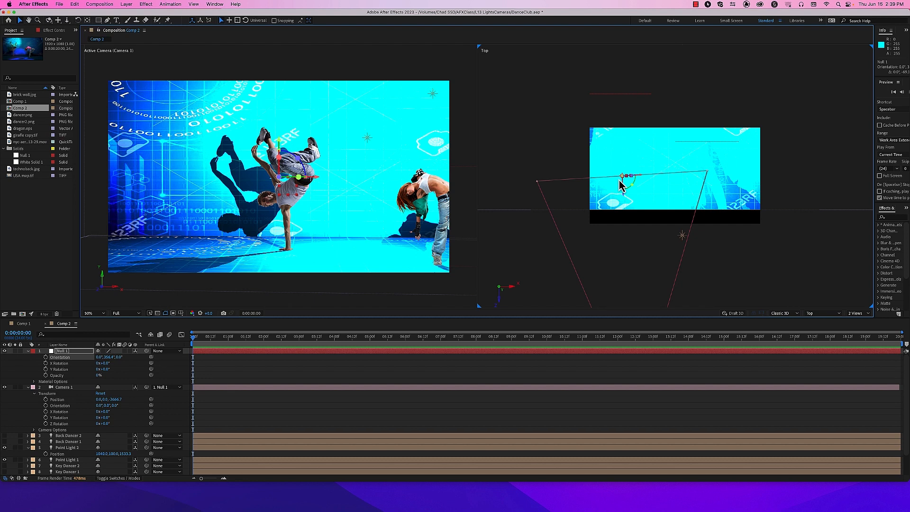
{"action": "left_click", "coordinate": [86, 353]}
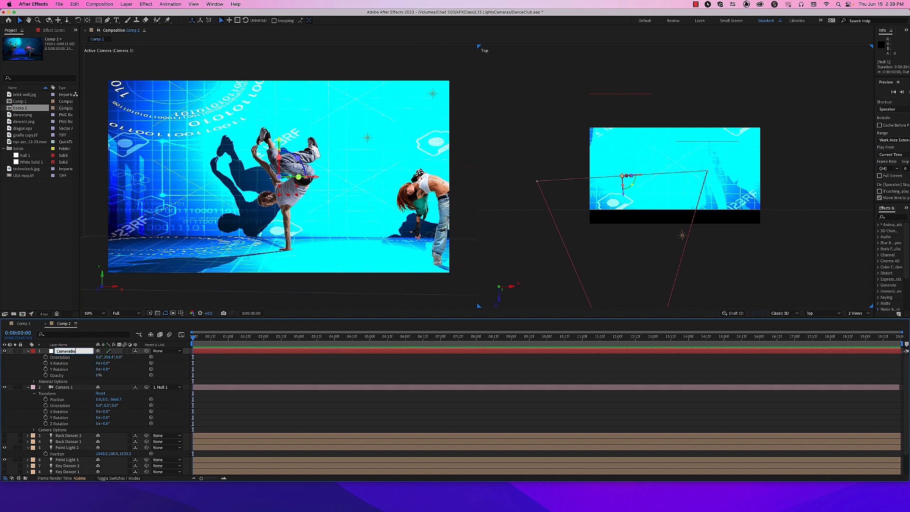
{"action": "left_click", "coordinate": [81, 388]}
Move CameraBoss deeper into the scene in the top view and turn its Orientation to about 23° around Y
{"action": "left_click", "coordinate": [81, 352]}
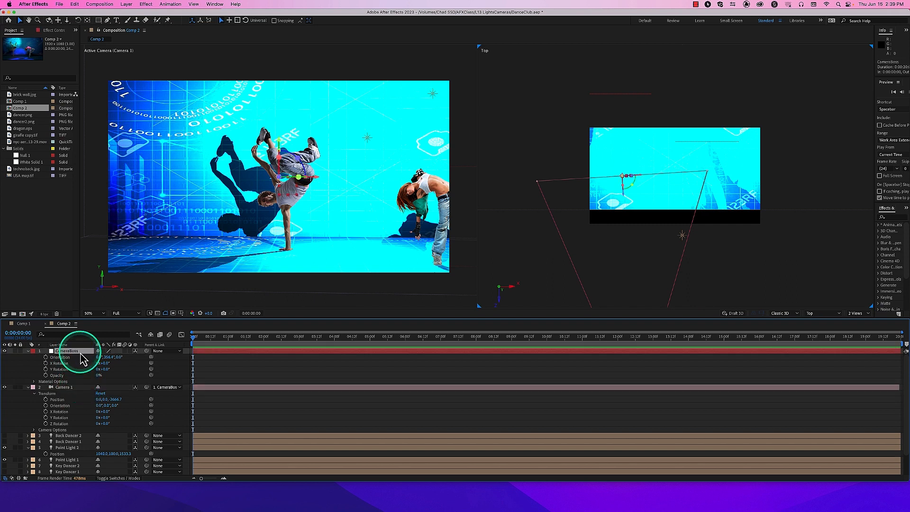
{"action": "left_click_drag", "start_coordinate": [622, 191], "coordinate": [623, 108]}
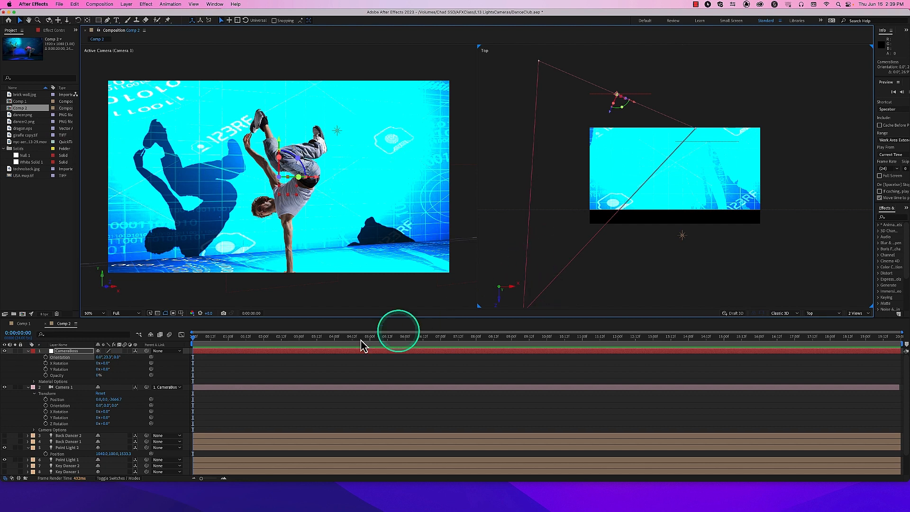
{"action": "left_click_drag", "start_coordinate": [196, 344], "coordinate": [209, 346]}
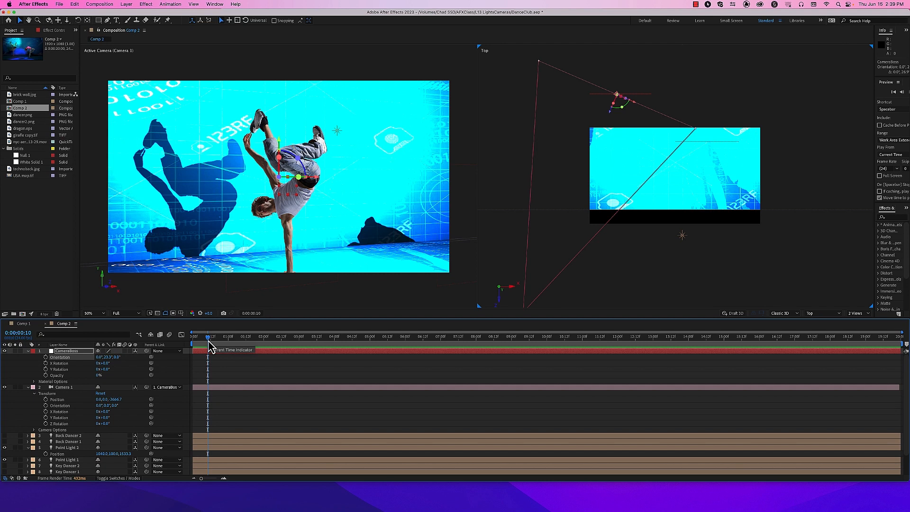
Create a new 1920x1080, 24 fps composition named Comp 3 and add brick wall.jpg to it
{"action": "key", "text": "super+n"}
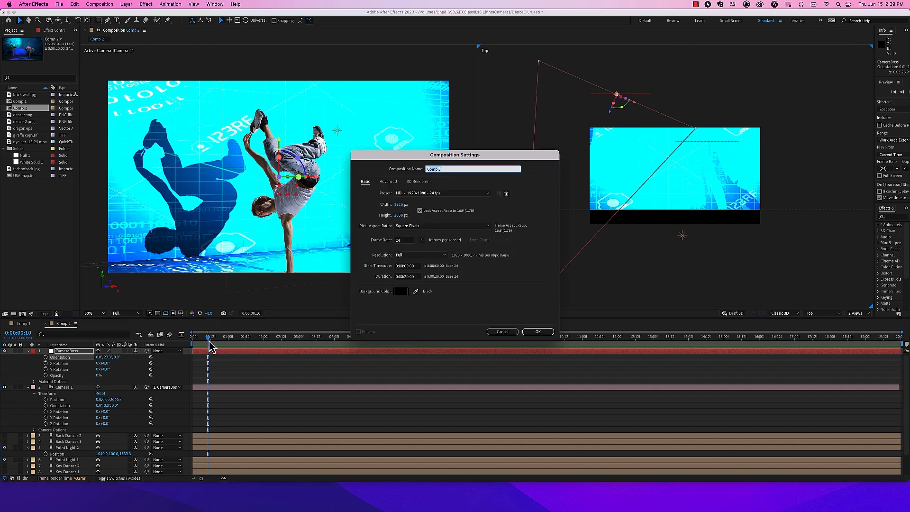
{"action": "left_click", "coordinate": [546, 335]}
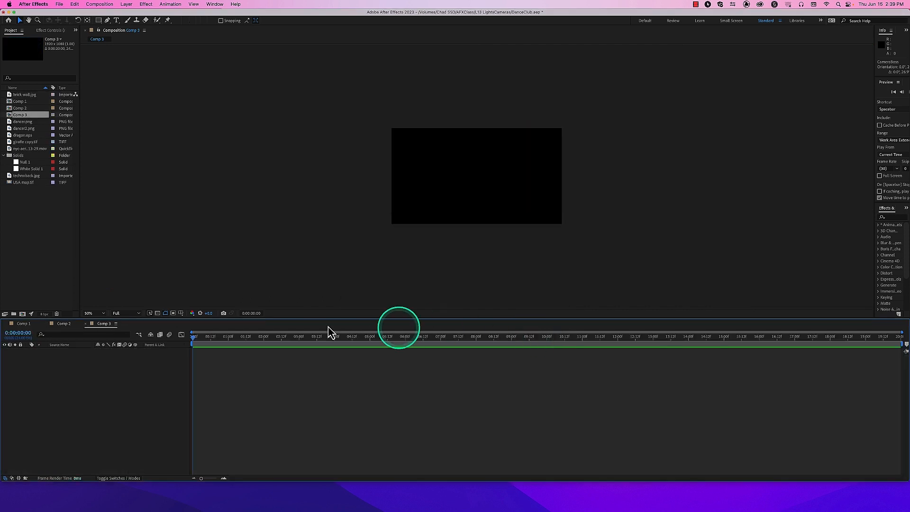
{"action": "left_click_drag", "start_coordinate": [25, 96], "coordinate": [61, 360]}
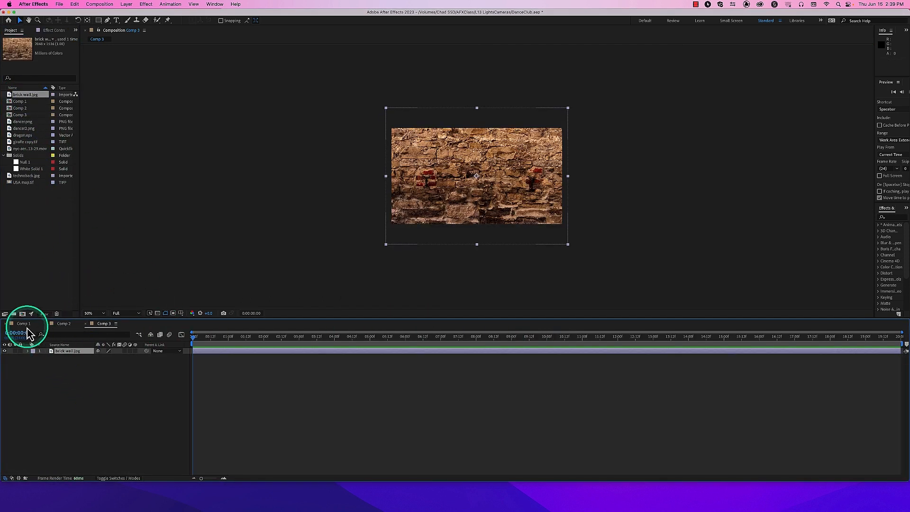
{"action": "left_click", "coordinate": [25, 325]}
{"action": "left_click", "coordinate": [103, 325]}
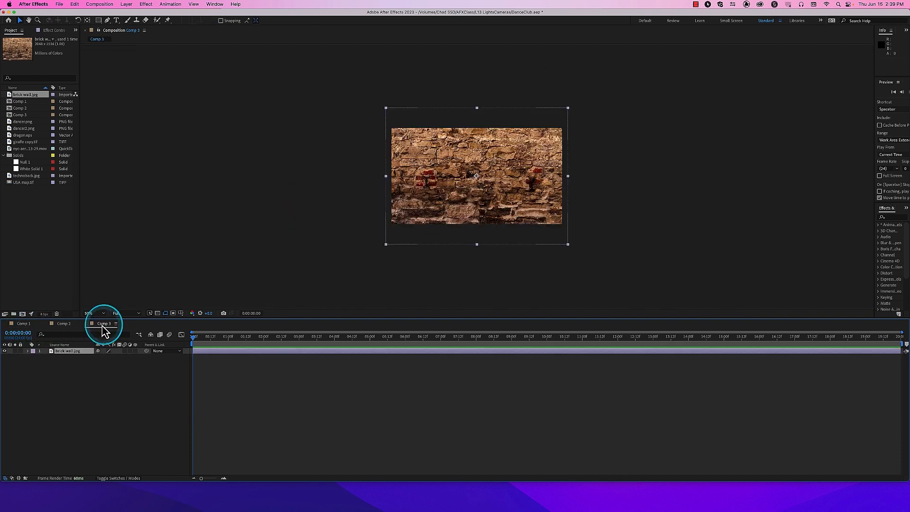
Make the brick wall layer 3D, rotate it around Y into a side wall, and move it to X position 360
{"action": "left_click", "coordinate": [135, 352]}
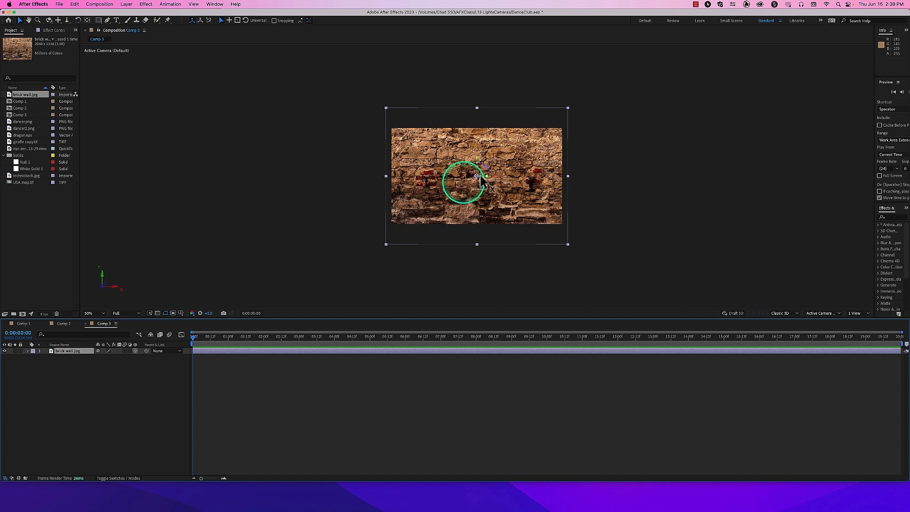
{"action": "left_click_drag", "start_coordinate": [487, 176], "coordinate": [490, 179]}
{"action": "left_click_drag", "start_coordinate": [494, 176], "coordinate": [451, 189]}
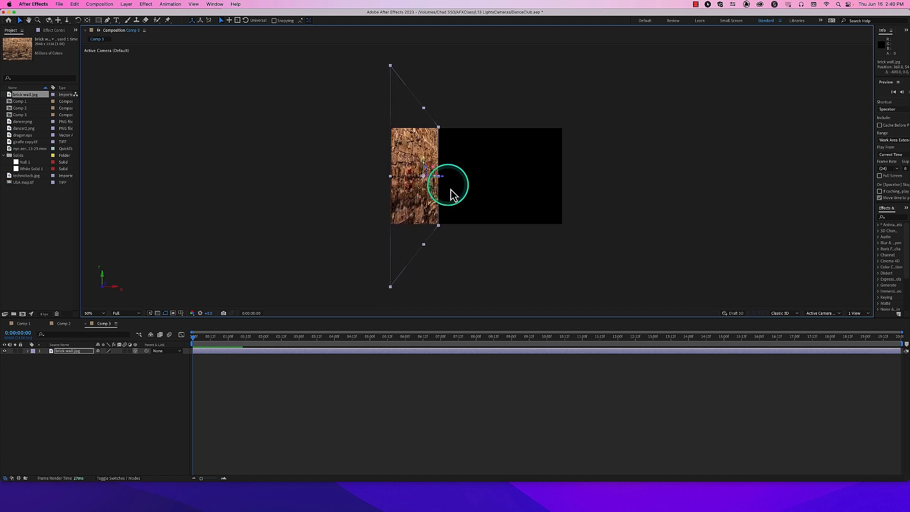
Duplicate the brick wall layer and move the copy to X position 1596 as the opposite side wall
{"action": "left_click", "coordinate": [66, 351]}
{"action": "key", "text": "super+d"}
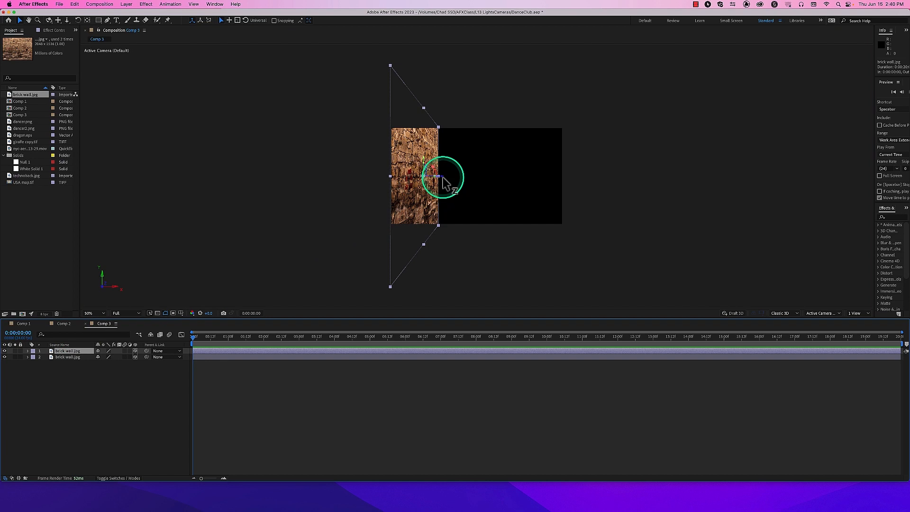
{"action": "left_click_drag", "start_coordinate": [443, 176], "coordinate": [556, 176]}
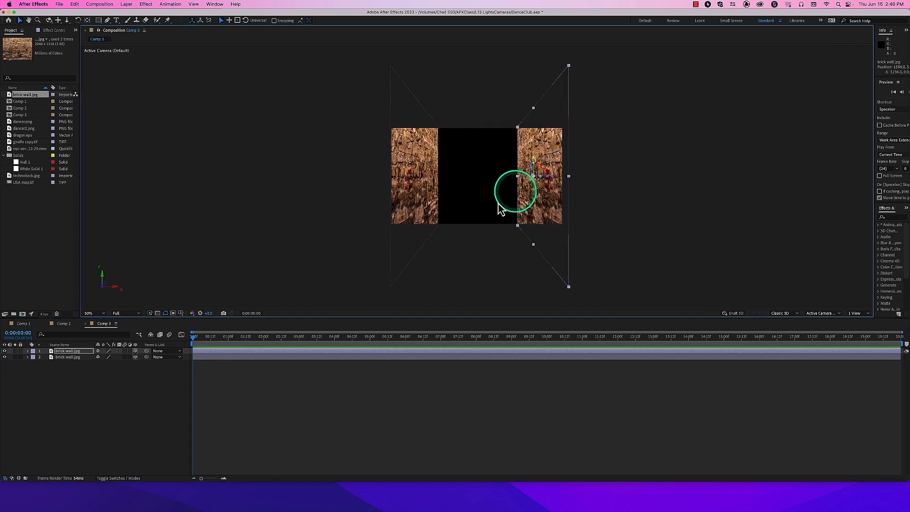
Duplicate the brick wall twice more, laying one copy flat as the floor at 956, 1152 and one as the ceiling at 956, -40
{"action": "left_click", "coordinate": [82, 352]}
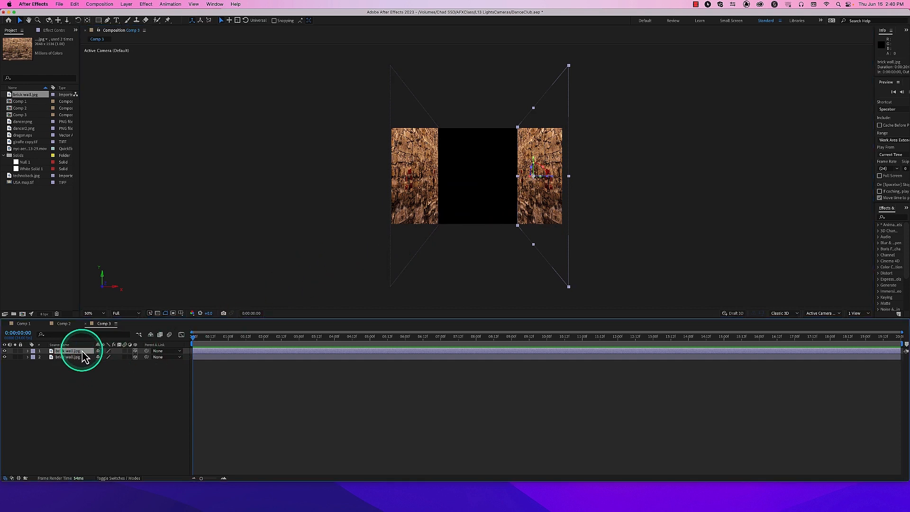
{"action": "key", "text": "super+d"}
{"action": "mouse_move", "coordinate": [556, 176]}
{"action": "left_mouse_down"}
{"action": "mouse_move", "coordinate": [491, 192]}
{"action": "mouse_move", "coordinate": [486, 171]}
{"action": "mouse_move", "coordinate": [488, 248]}
{"action": "left_mouse_up"}
{"action": "key", "text": "super+d"}
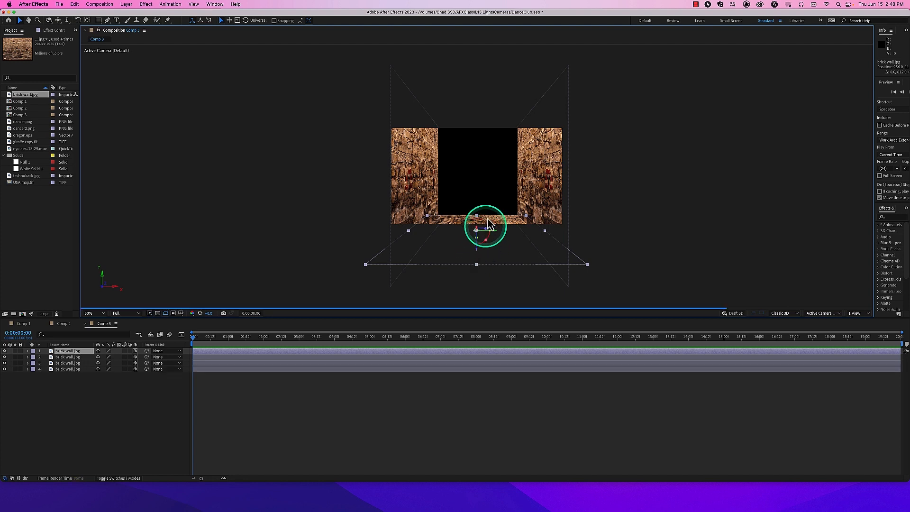
{"action": "left_click_drag", "start_coordinate": [479, 254], "coordinate": [466, 144]}
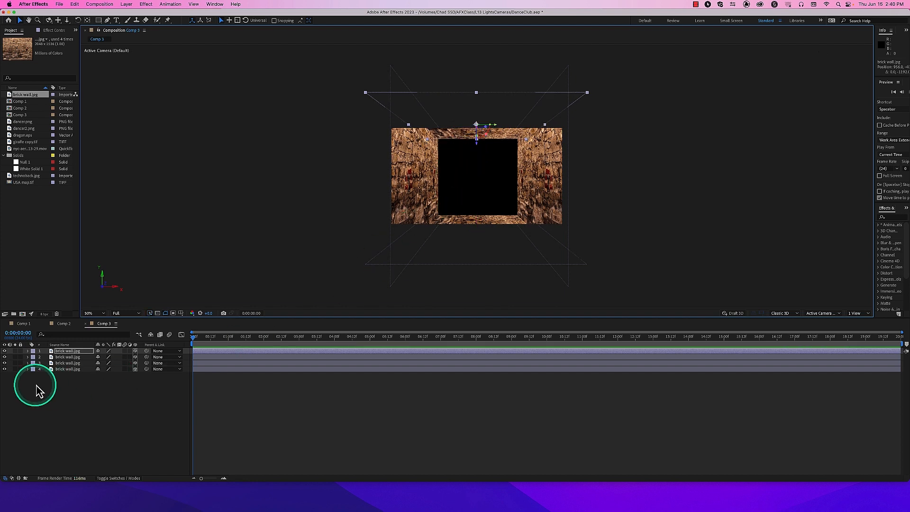
Extend all four brick walls into a long tunnel by moving them to Z position 6675 and stretching their X scale to 752%
{"action": "left_click_drag", "start_coordinate": [88, 378], "coordinate": [71, 349]}
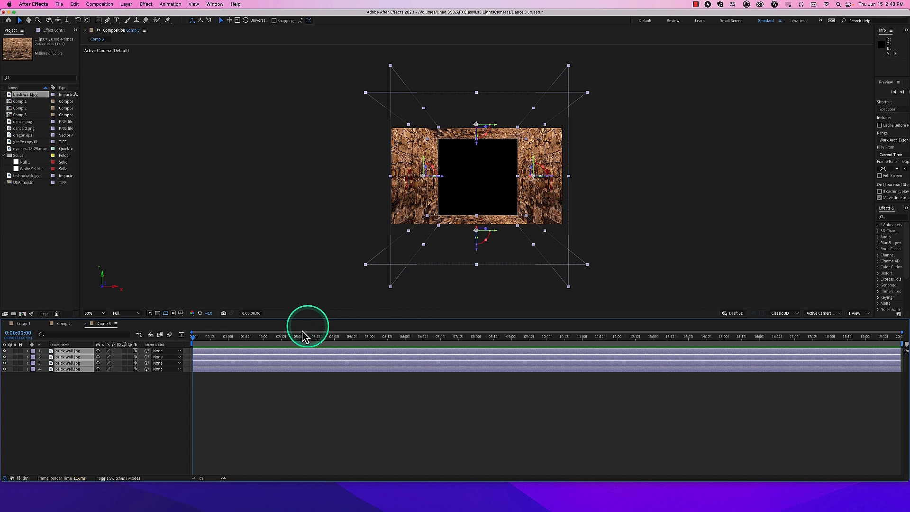
{"action": "key", "text": "p"}
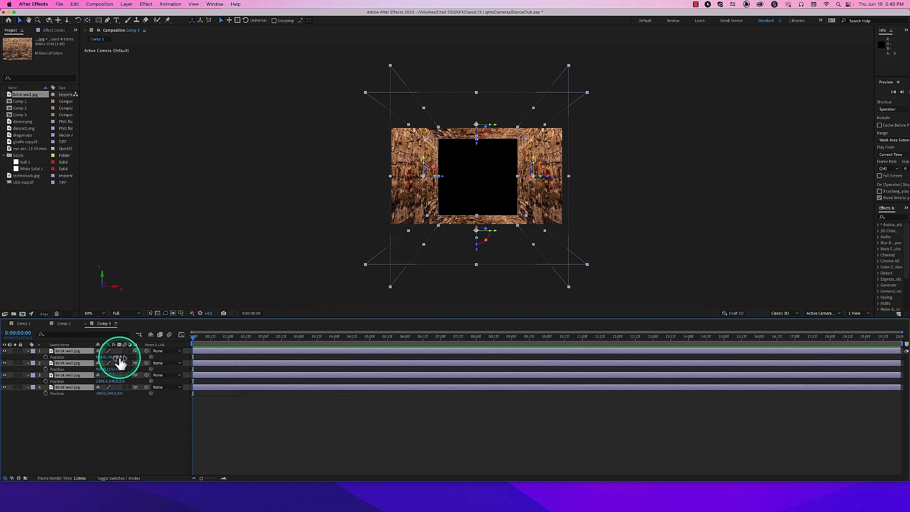
{"action": "left_click_drag", "start_coordinate": [120, 358], "coordinate": [805, 266]}
{"action": "left_click", "coordinate": [462, 197]}
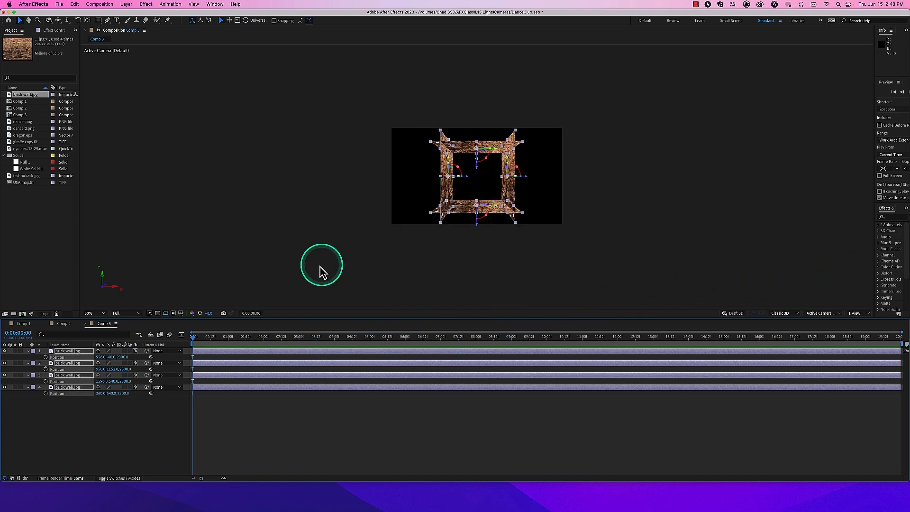
{"action": "left_click_drag", "start_coordinate": [441, 183], "coordinate": [370, 205]}
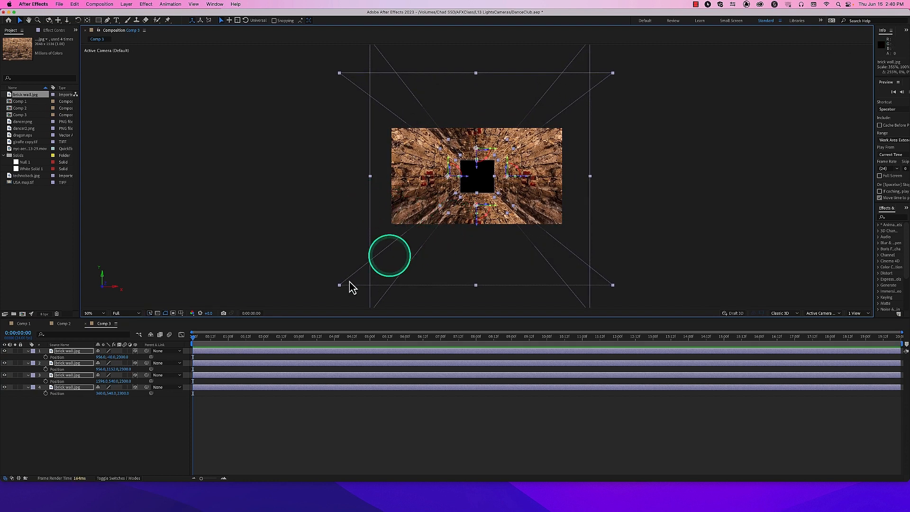
{"action": "left_click_drag", "start_coordinate": [122, 362], "coordinate": [299, 334]}
{"action": "left_click_drag", "start_coordinate": [454, 183], "coordinate": [400, 193]}
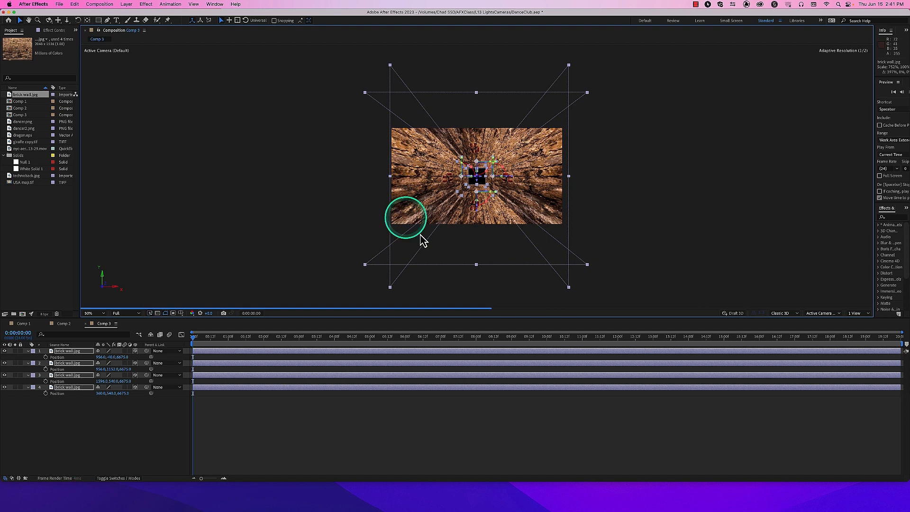
Show the composition in two views, with the top view at 12.5% and panned to take in more of the tunnel
{"action": "left_click", "coordinate": [860, 314]}
{"action": "left_click", "coordinate": [861, 329]}
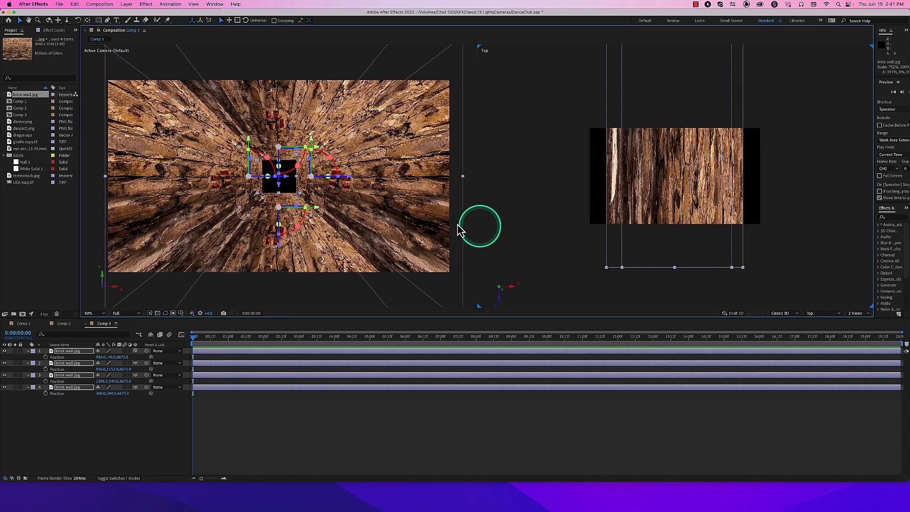
{"action": "key", "text": "comma"}
{"action": "key", "text": "comma"}
{"action": "key", "text": "comma"}
{"action": "key", "text": "comma"}
{"action": "key", "text": "comma"}
{"action": "key", "text": "comma"}
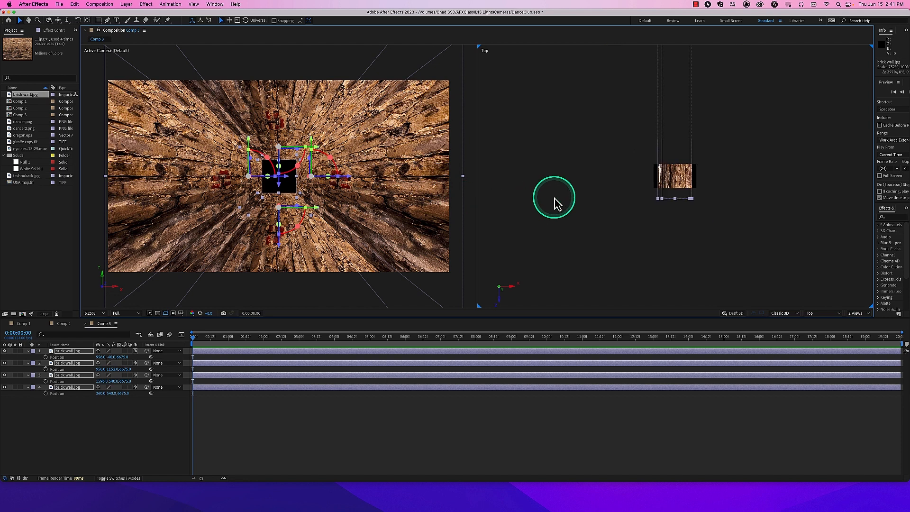
{"action": "key", "text": "space"}
{"action": "left_click_drag", "start_coordinate": [617, 158], "coordinate": [596, 178]}
{"action": "key", "text": "period"}
{"action": "key", "text": "space"}
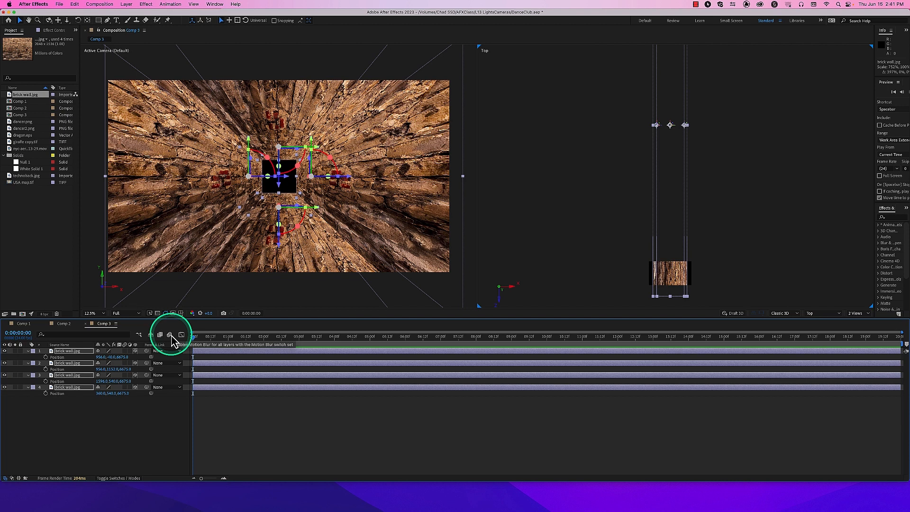
Add a white point light at 100% intensity with shadows and move it deeper into the tunnel in the top view
{"action": "key", "text": "super+alt+shift+l"}
{"action": "left_click", "coordinate": [415, 131]}
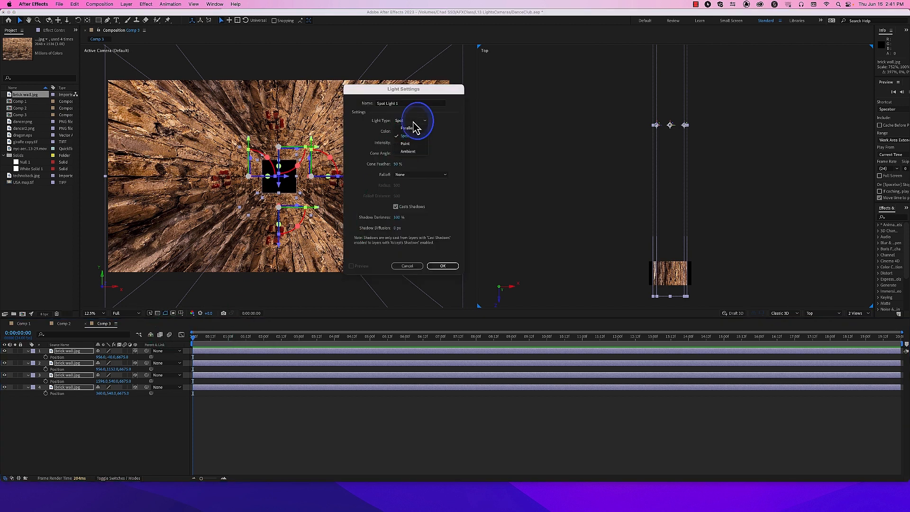
{"action": "left_click", "coordinate": [417, 148]}
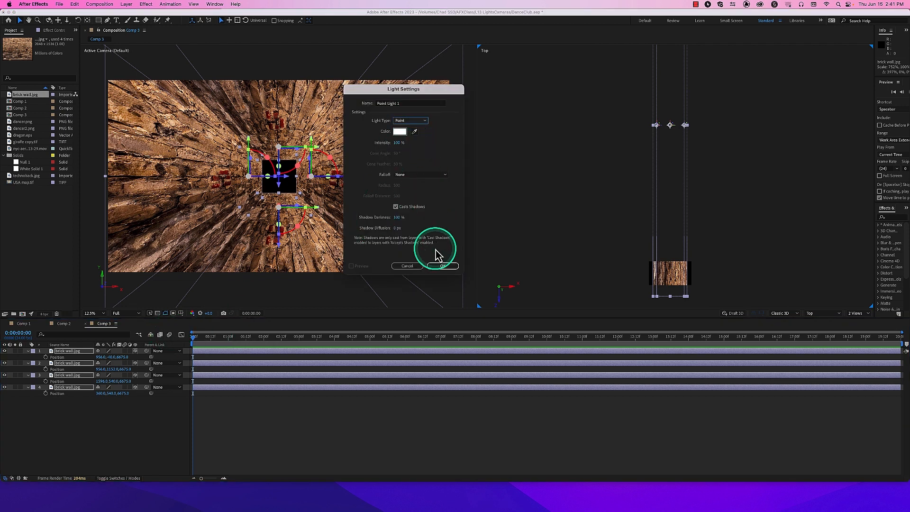
{"action": "left_click", "coordinate": [443, 266]}
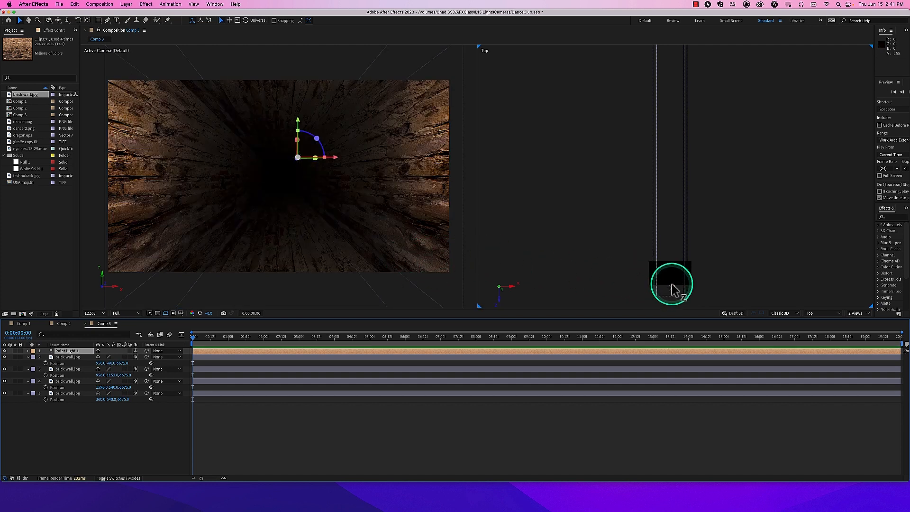
{"action": "left_click_drag", "start_coordinate": [673, 290], "coordinate": [668, 218]}
Duplicate the point light and move the copy much farther down the tunnel
{"action": "left_click", "coordinate": [88, 353]}
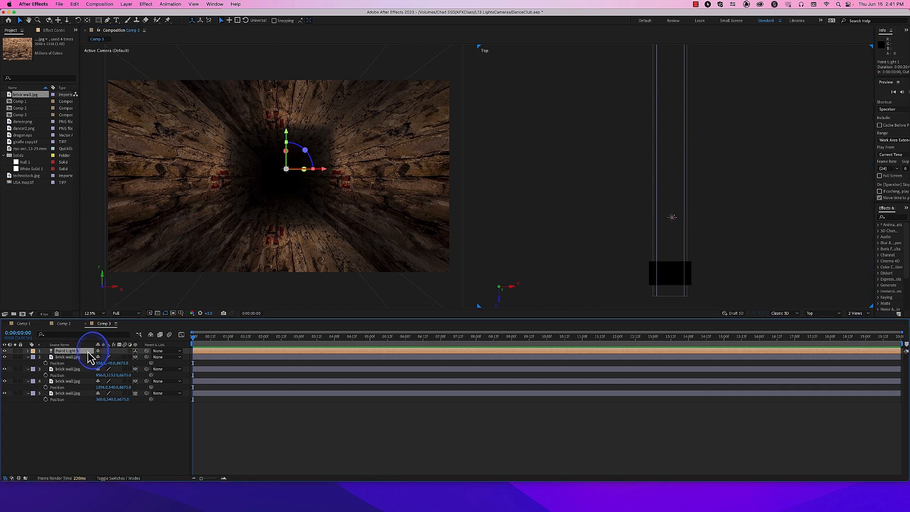
{"action": "key", "text": "super+d"}
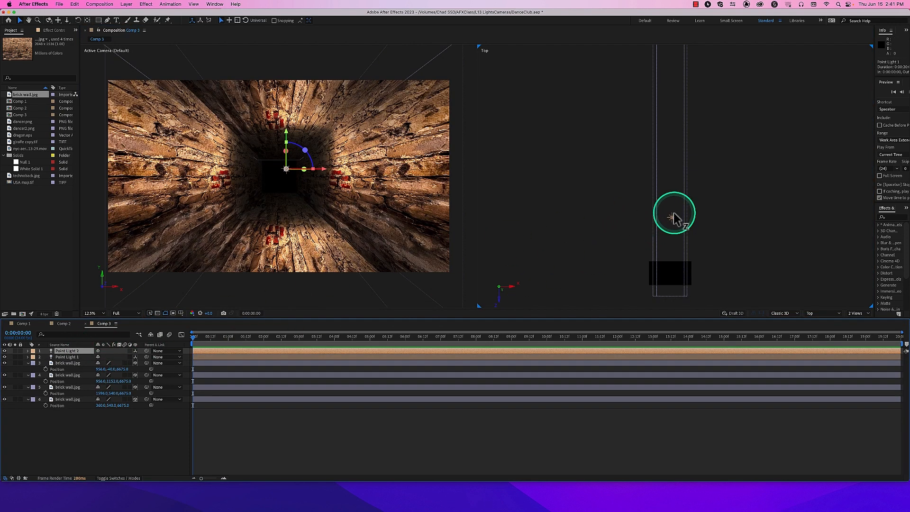
{"action": "left_click_drag", "start_coordinate": [673, 218], "coordinate": [675, 38]}
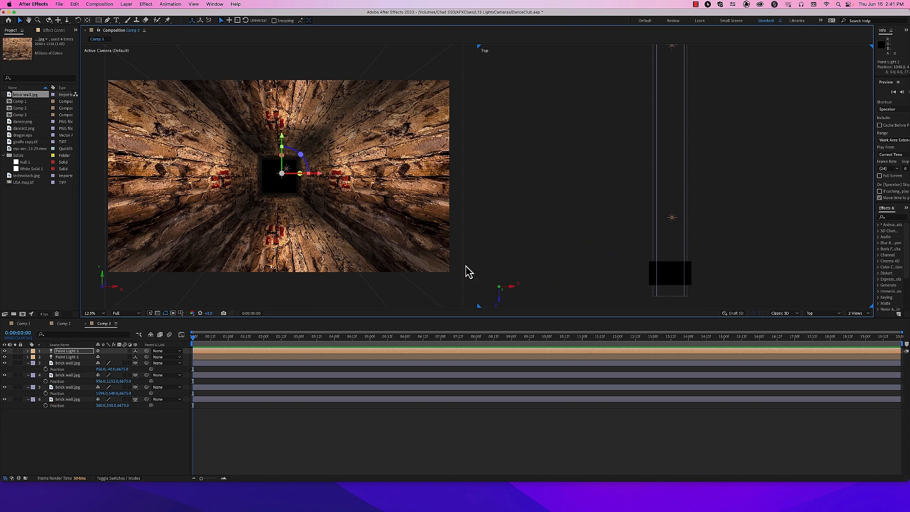
Add dancer2.png below the two point lights, make it 3D, and move it back just beyond the nearer light
{"action": "left_click", "coordinate": [179, 204]}
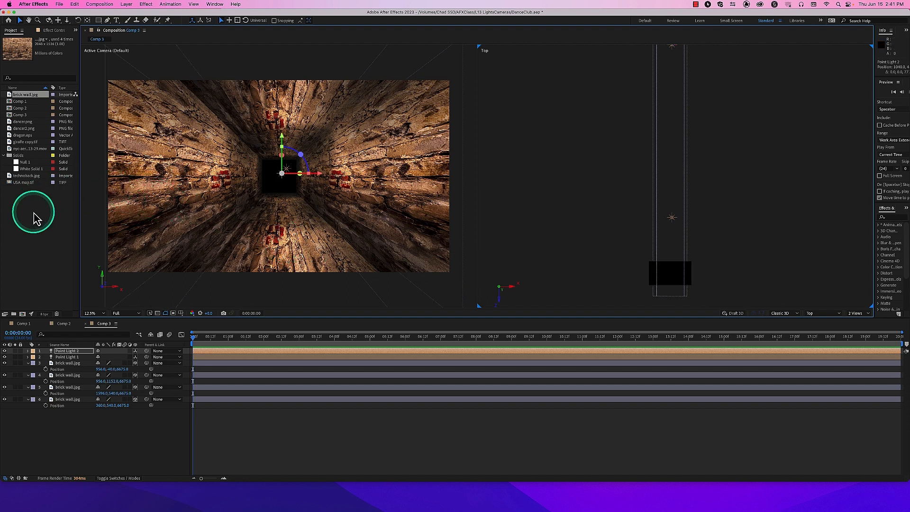
{"action": "left_click", "coordinate": [24, 129]}
{"action": "left_click_drag", "start_coordinate": [25, 131], "coordinate": [39, 154]}
{"action": "left_click_drag", "start_coordinate": [78, 322], "coordinate": [78, 361]}
{"action": "left_click", "coordinate": [135, 363]}
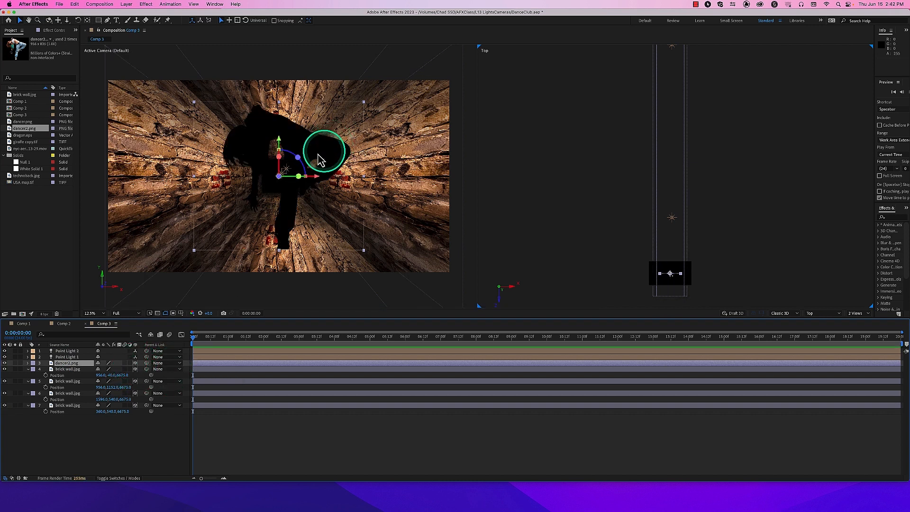
{"action": "left_click_drag", "start_coordinate": [671, 280], "coordinate": [672, 201]}
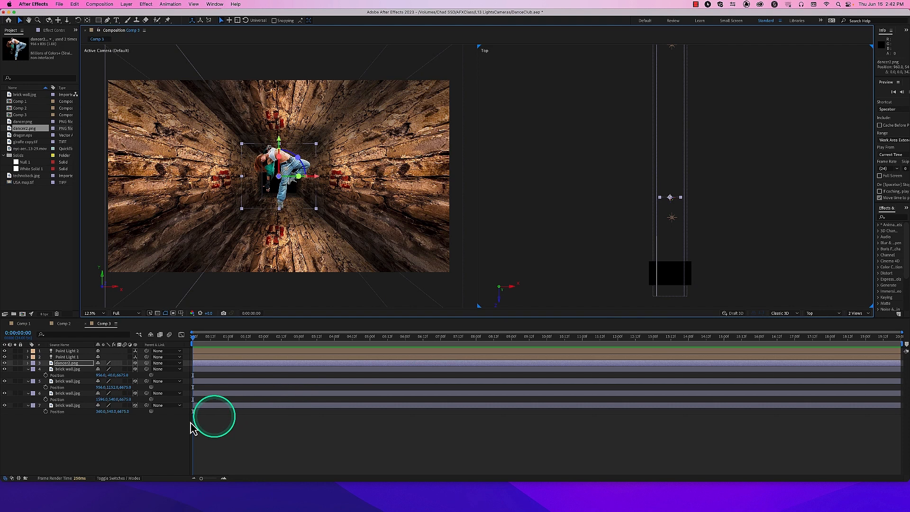
Scale the dancer to 80%, lower it onto the tunnel floor, and shift it sideways to about X position 544
{"action": "key", "text": "s"}
{"action": "left_click", "coordinate": [108, 369]}
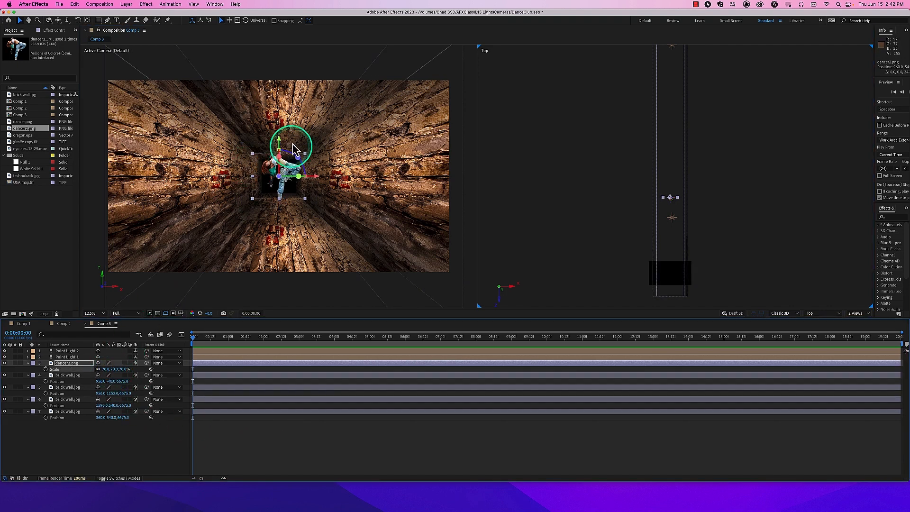
{"action": "left_click_drag", "start_coordinate": [279, 142], "coordinate": [283, 166]}
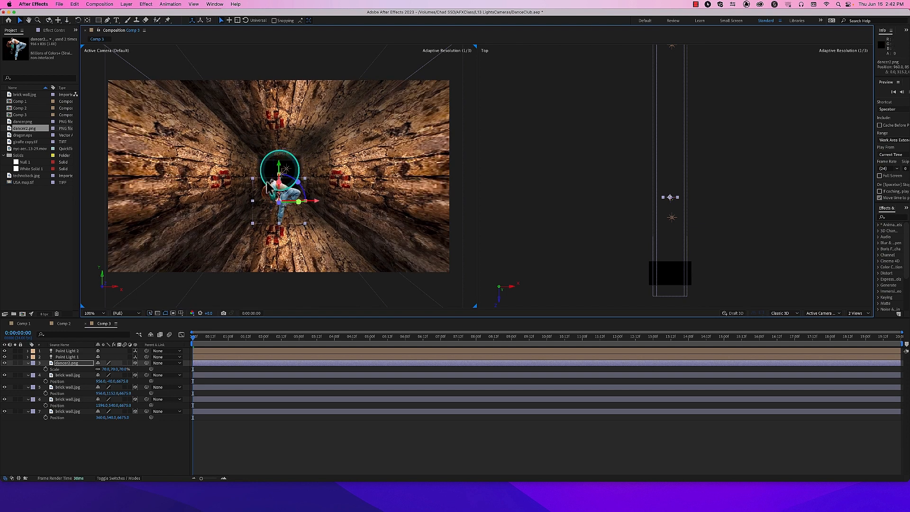
{"action": "left_click", "coordinate": [106, 369]}
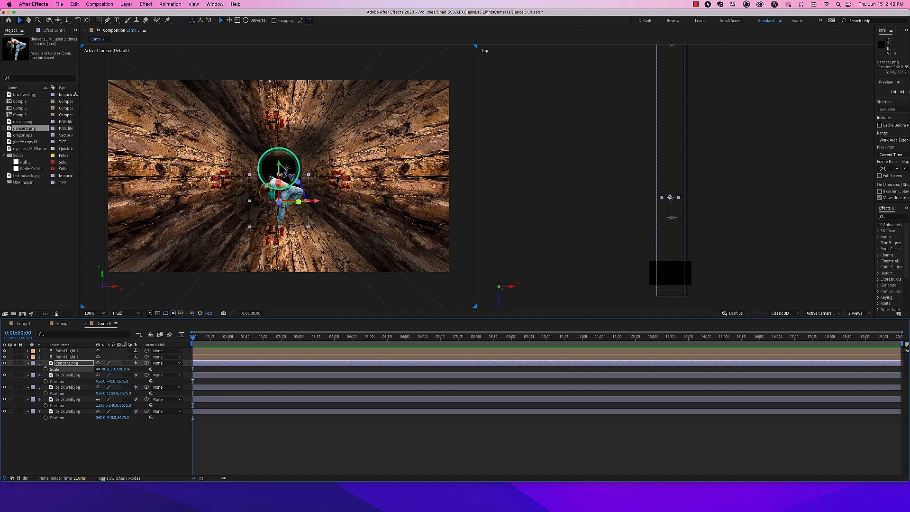
{"action": "left_click_drag", "start_coordinate": [279, 168], "coordinate": [280, 165]}
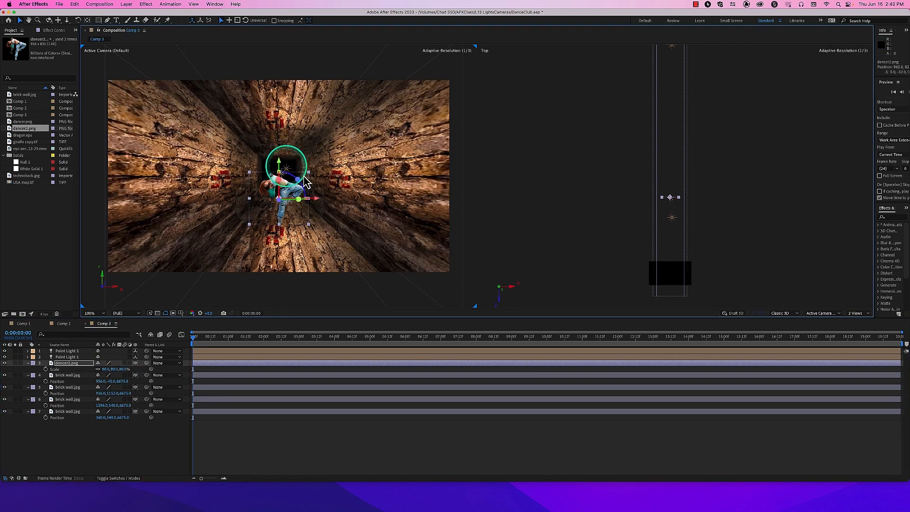
{"action": "left_click_drag", "start_coordinate": [319, 198], "coordinate": [284, 202]}
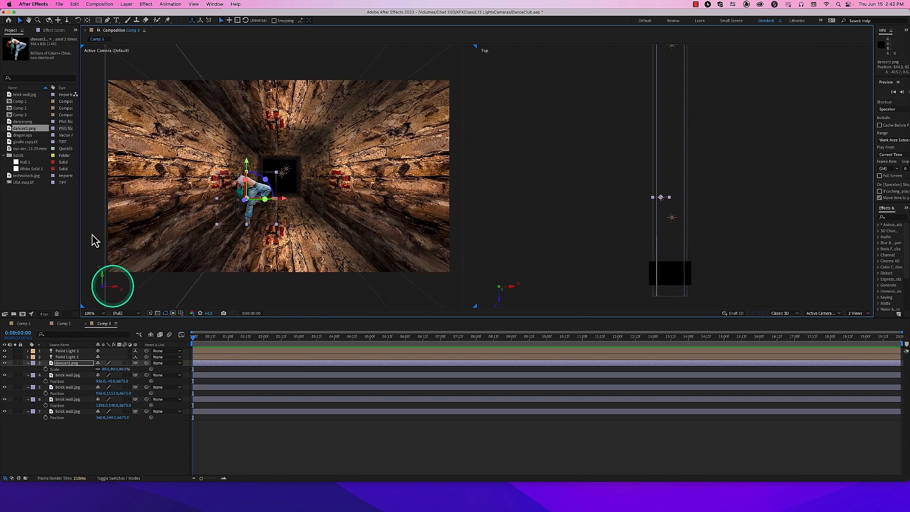
Add giraffe copy.tif to the composition directly below the point lights and make it a 3D layer
{"action": "left_click", "coordinate": [26, 143]}
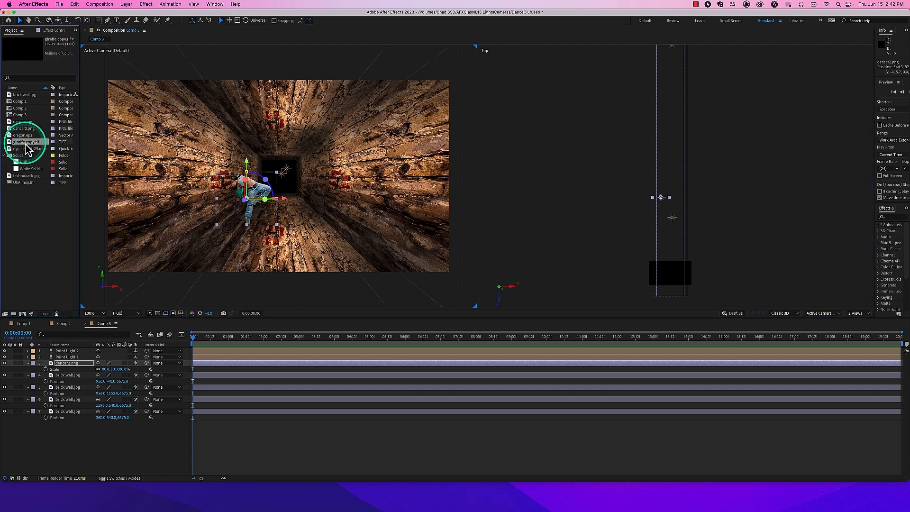
{"action": "left_click", "coordinate": [27, 136]}
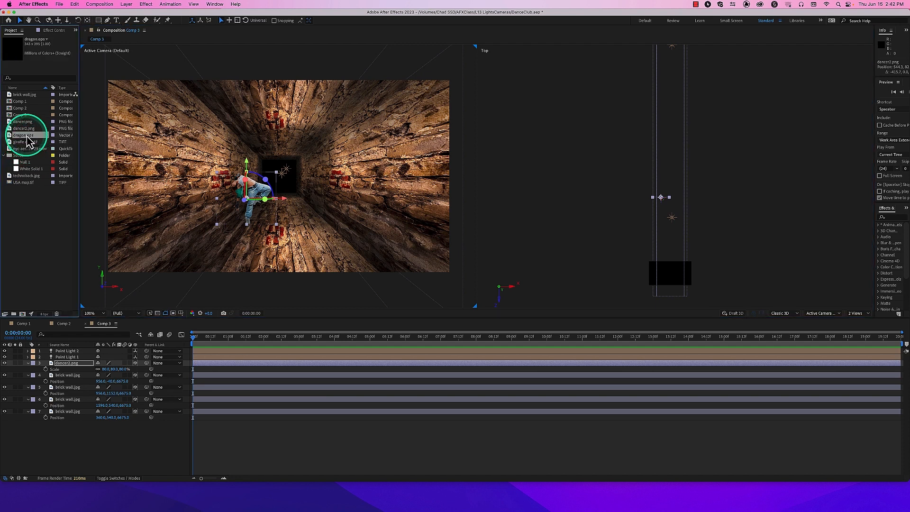
{"action": "left_click", "coordinate": [28, 142]}
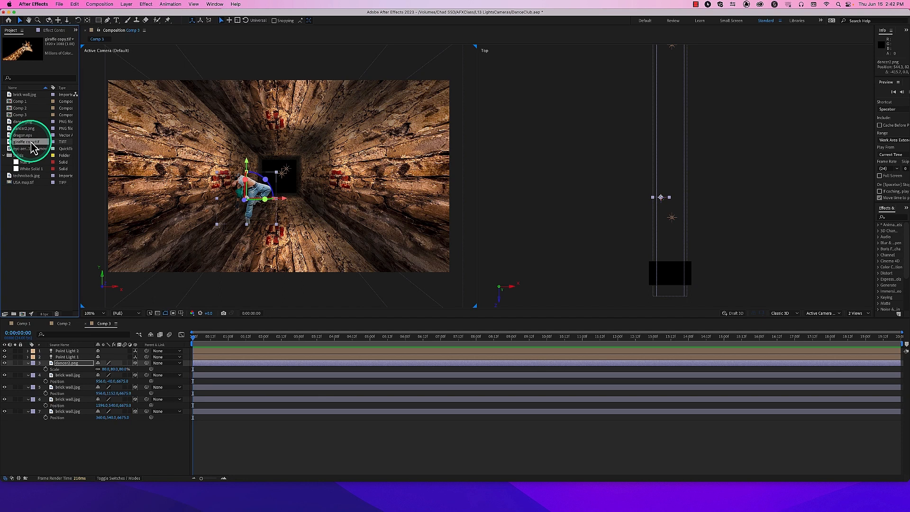
{"action": "left_click_drag", "start_coordinate": [85, 356], "coordinate": [80, 362]}
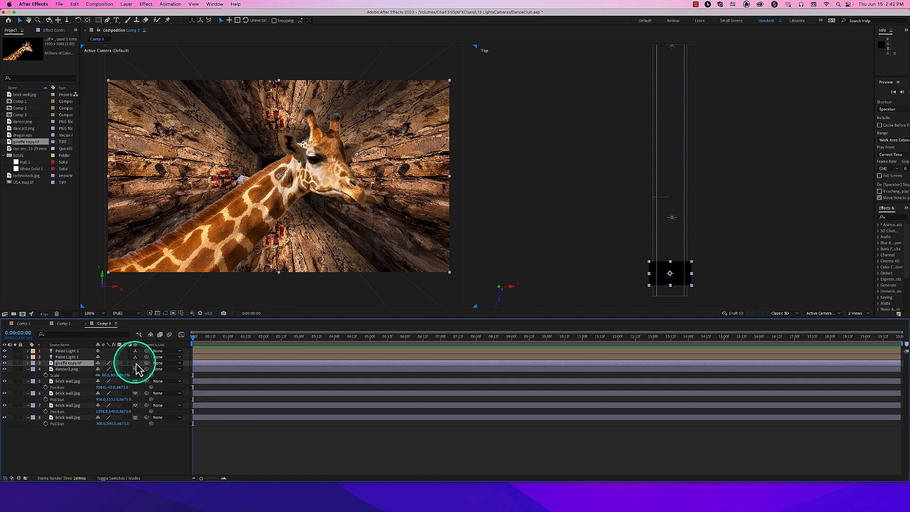
{"action": "left_click", "coordinate": [136, 363]}
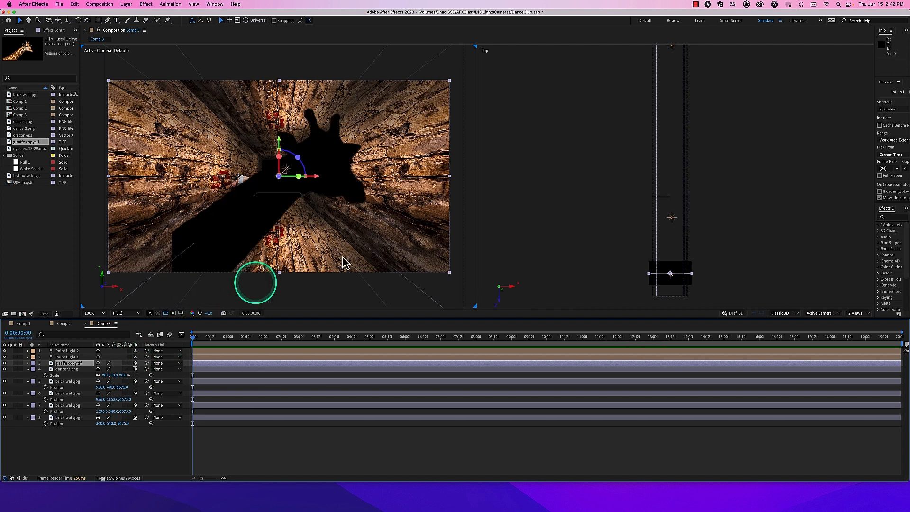
Move the giraffe far down the tunnel in the top view, just beyond the farther point light
{"action": "left_click_drag", "start_coordinate": [672, 280], "coordinate": [658, 74]}
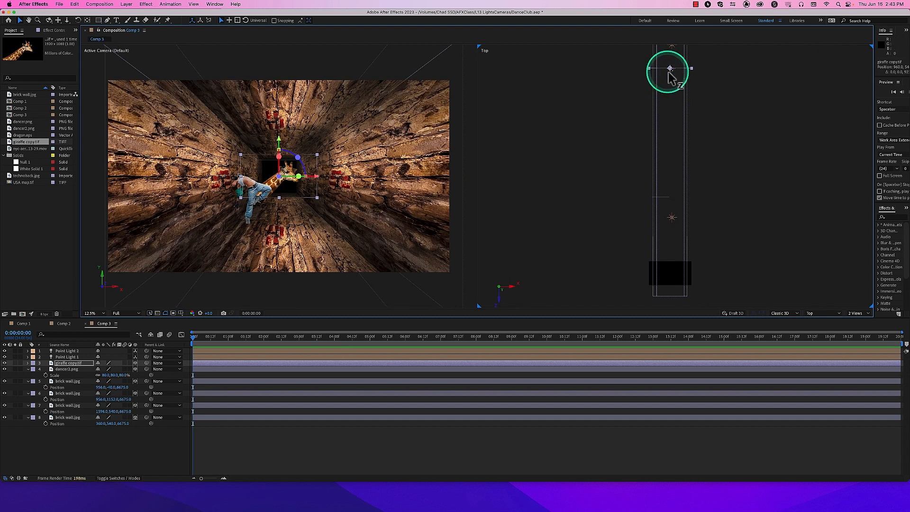
{"action": "left_click_drag", "start_coordinate": [735, 152], "coordinate": [748, 197]}
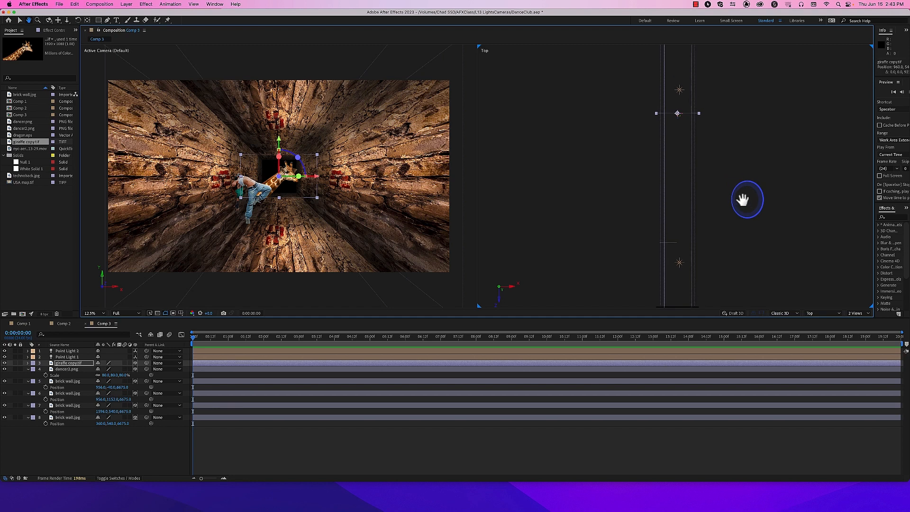
{"action": "left_click_drag", "start_coordinate": [679, 123], "coordinate": [680, 83]}
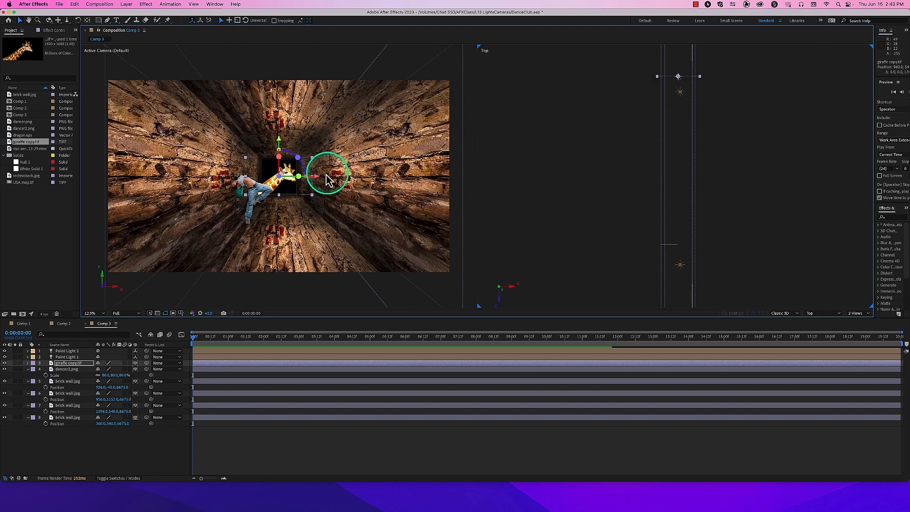
Shift the giraffe sideways to about X position 673 and move dancer2.png across to the right side of the tunnel
{"action": "left_click_drag", "start_coordinate": [315, 177], "coordinate": [306, 181]}
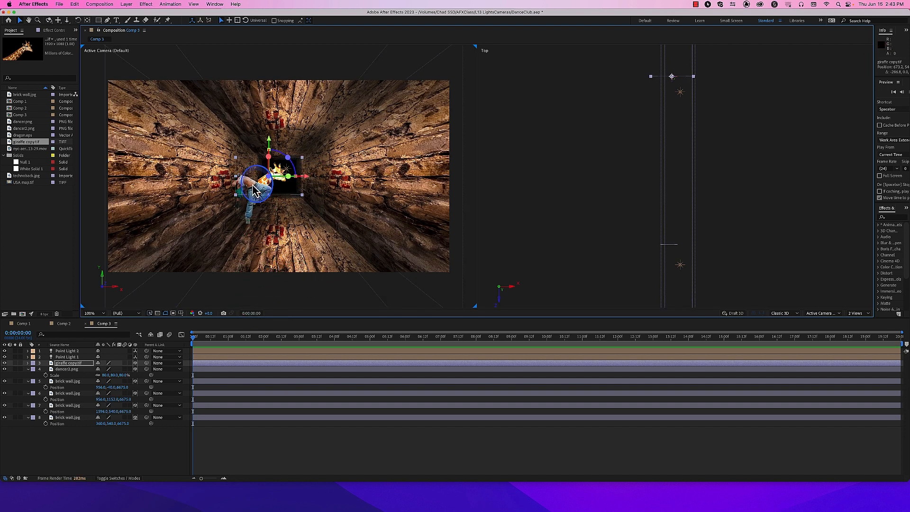
{"action": "left_click", "coordinate": [71, 370]}
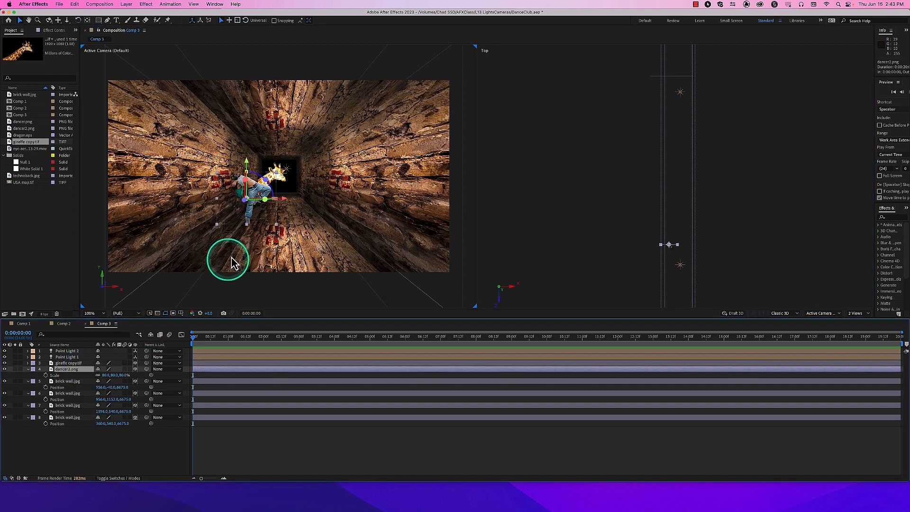
{"action": "left_click_drag", "start_coordinate": [283, 203], "coordinate": [353, 209]}
{"action": "left_click_drag", "start_coordinate": [351, 204], "coordinate": [337, 203]}
Turn off Accepts Lights in the material options of giraffe copy.tif
{"action": "left_click", "coordinate": [71, 363]}
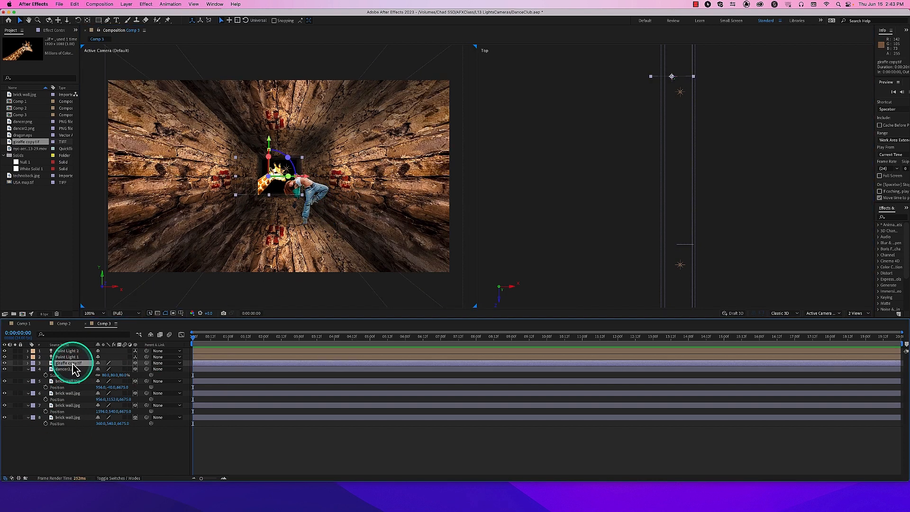
{"action": "key", "text": "a"}
{"action": "key", "text": "a"}
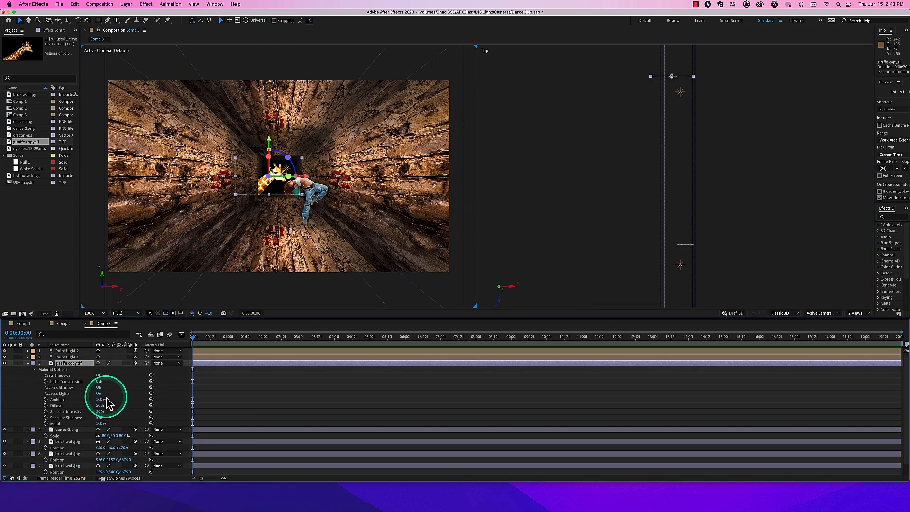
{"action": "left_click", "coordinate": [98, 394]}
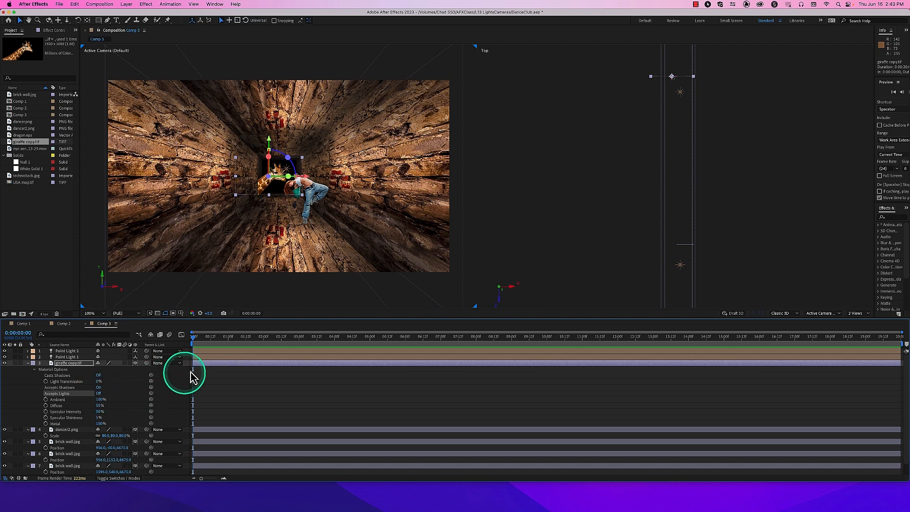
{"action": "scroll", "coordinate": [279, 247], "scroll_direction": "up", "scroll_amount": 1}
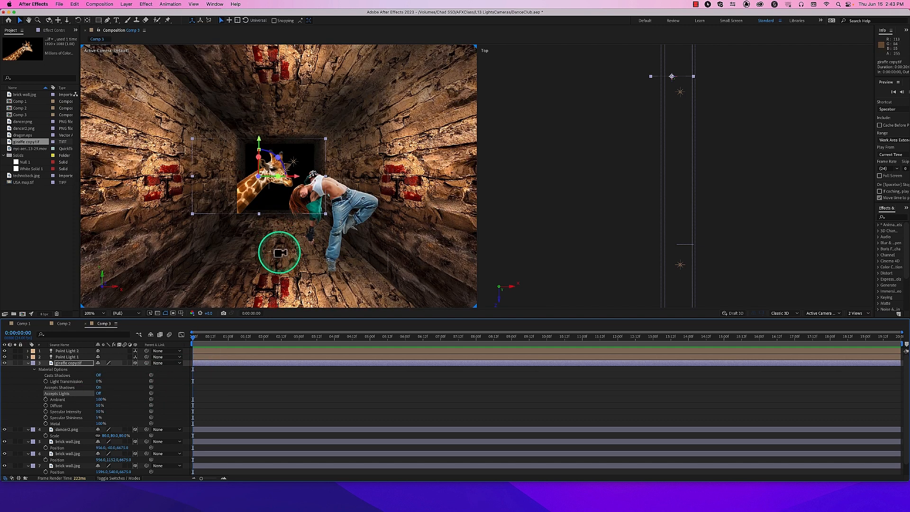
Create a two-node camera named Camera 1 with the 50mm preset
{"action": "key", "text": "super+alt+shift+c"}
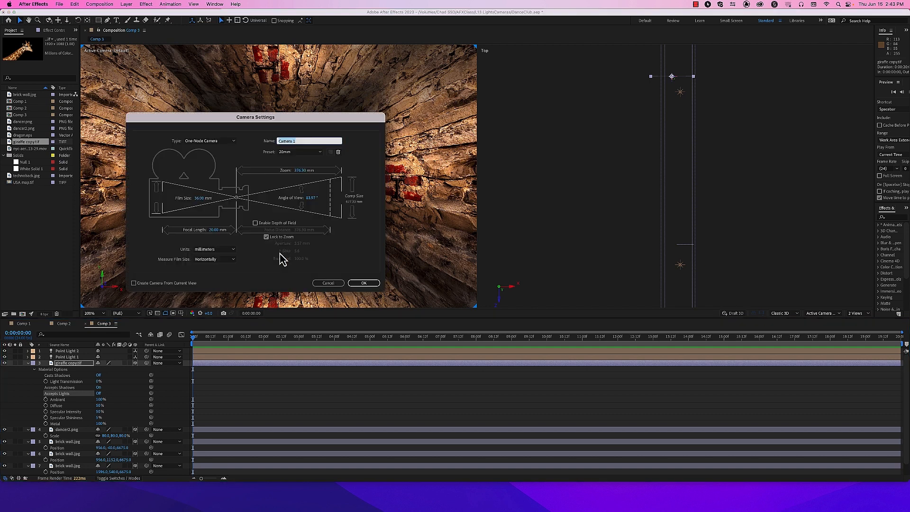
{"action": "left_click", "coordinate": [299, 152]}
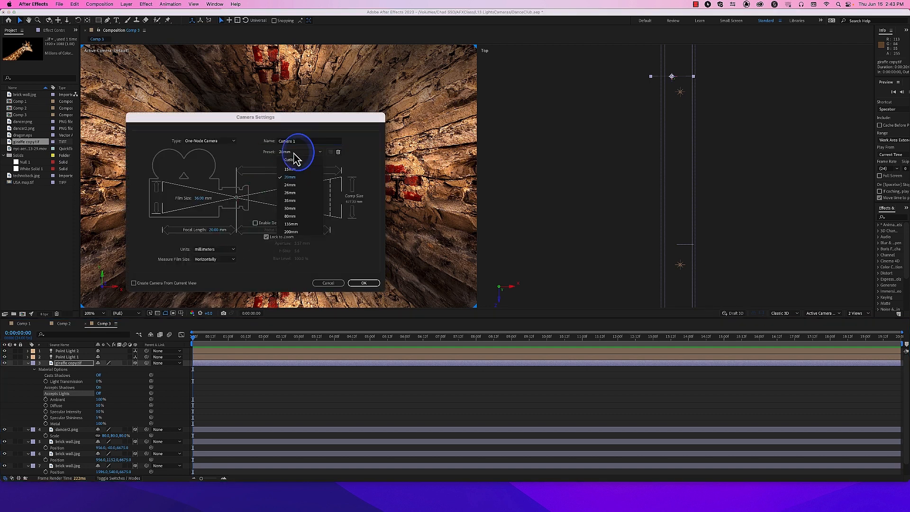
{"action": "left_click", "coordinate": [300, 209]}
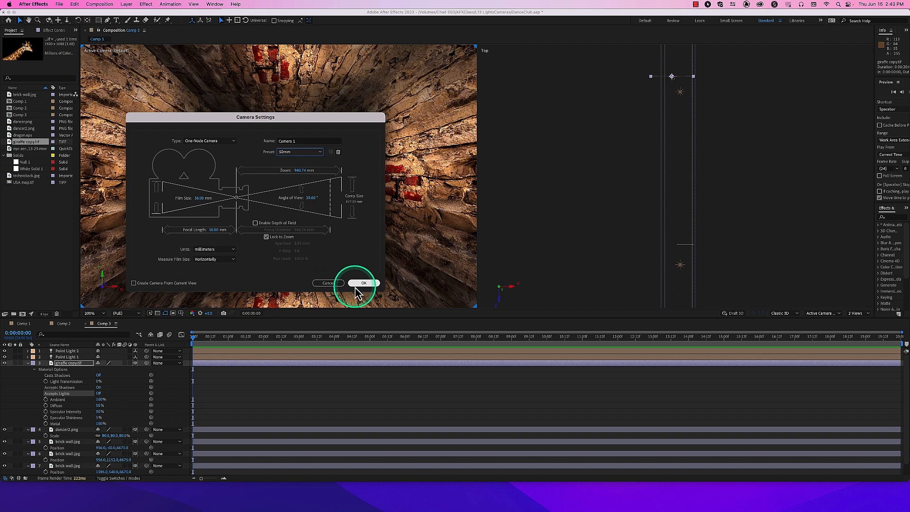
{"action": "left_click", "coordinate": [210, 141]}
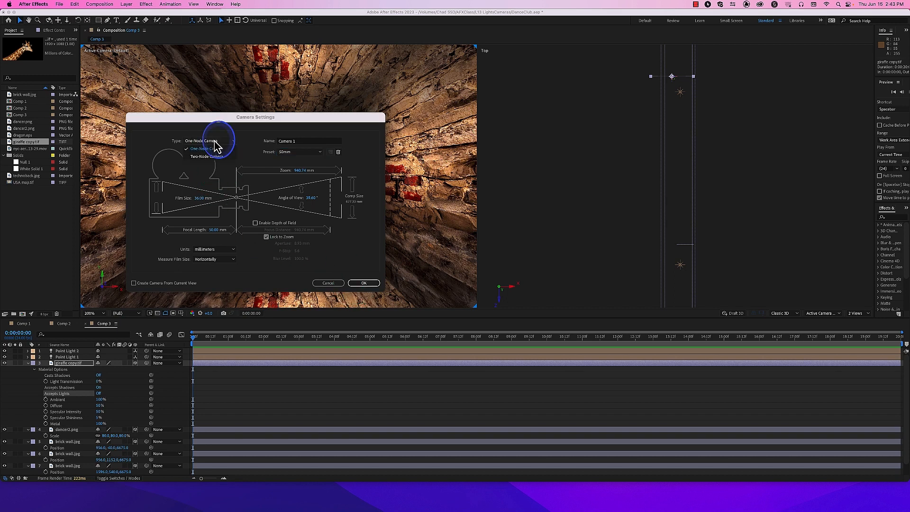
{"action": "left_click", "coordinate": [215, 149]}
{"action": "left_click", "coordinate": [363, 283]}
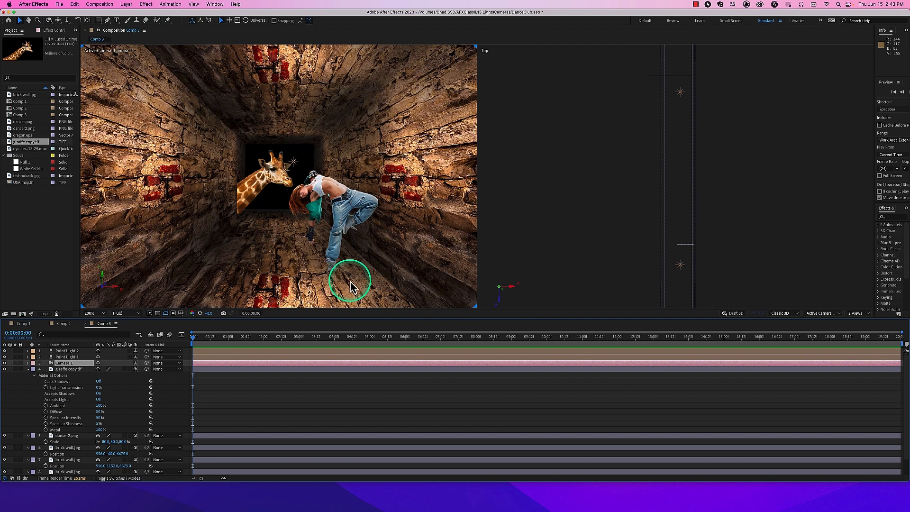
Try dollying Camera 1 along Z through its point of interest and shifting the point of interest farther down the tunnel
{"action": "scroll", "coordinate": [602, 238], "scroll_direction": "down", "scroll_amount": 1}
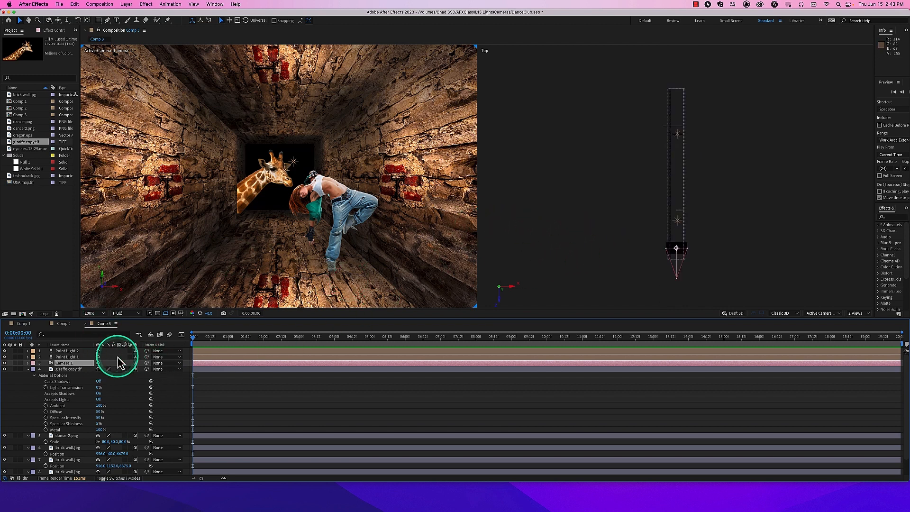
{"action": "left_click", "coordinate": [81, 364]}
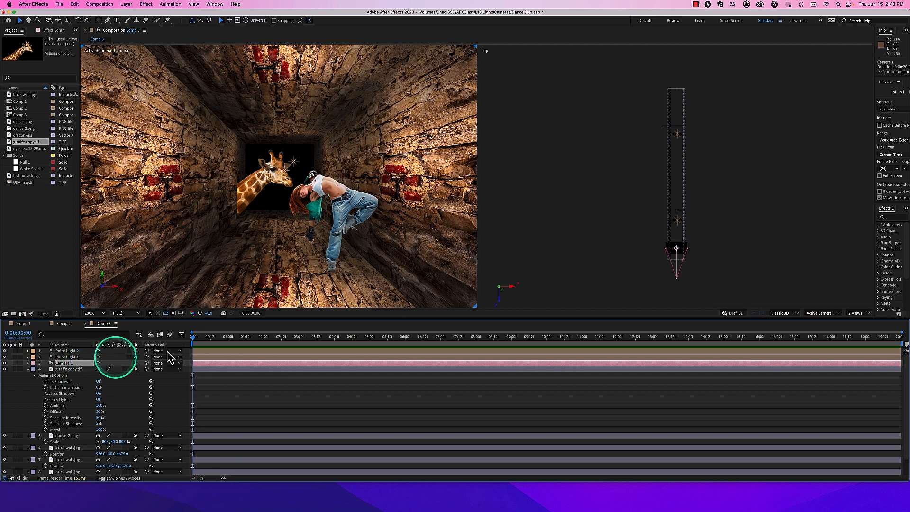
{"action": "key", "text": "p"}
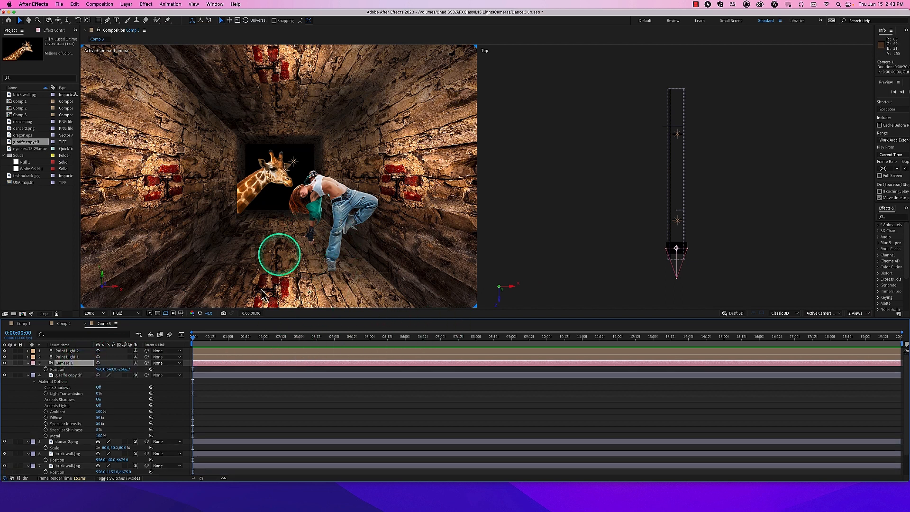
{"action": "left_click_drag", "start_coordinate": [126, 375], "coordinate": [244, 375]}
{"action": "key", "text": "super+z"}
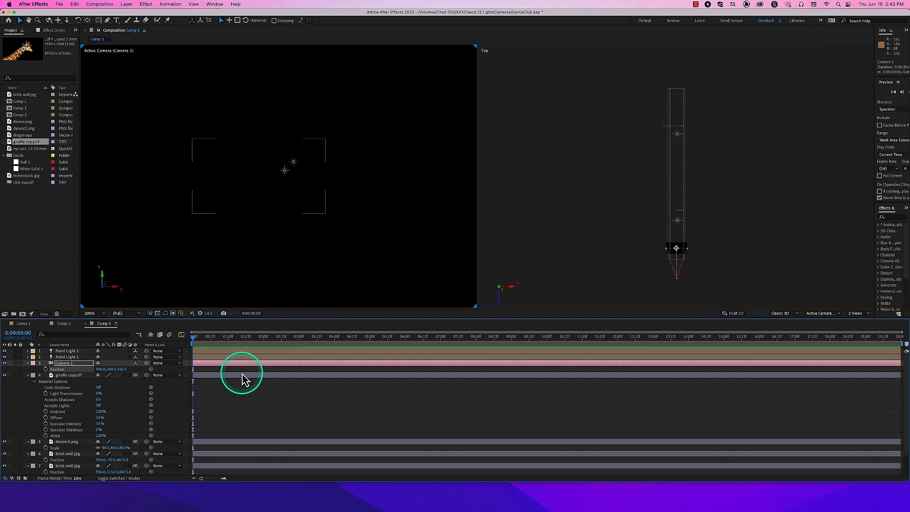
{"action": "left_click_drag", "start_coordinate": [692, 260], "coordinate": [679, 236]}
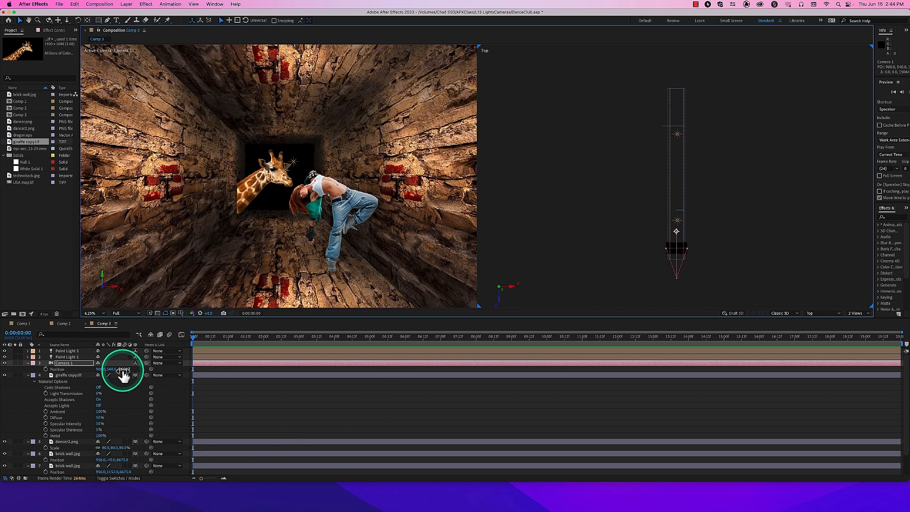
{"action": "left_click_drag", "start_coordinate": [124, 373], "coordinate": [284, 400]}
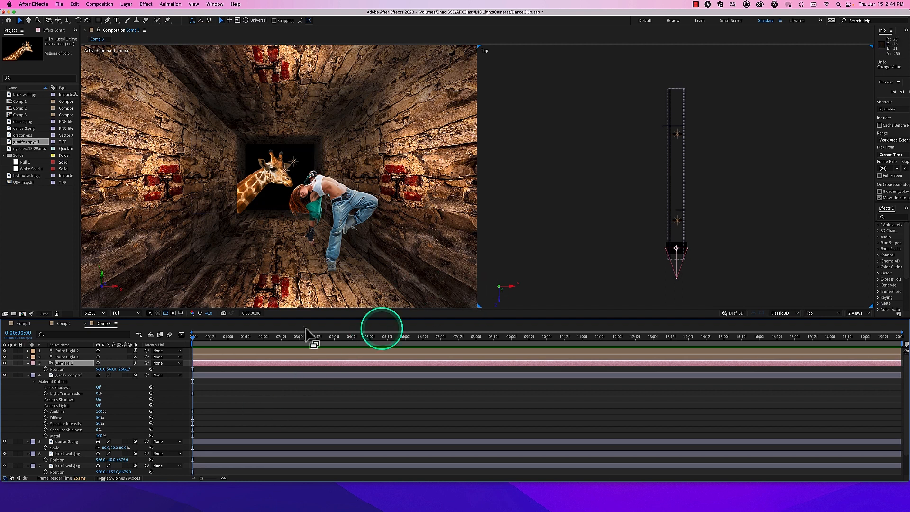
Turn off auto-orientation for Camera 1 and move it forward into the tunnel to a Z position of about -682
{"action": "left_click", "coordinate": [71, 364]}
{"action": "key", "text": "super+alt+o"}
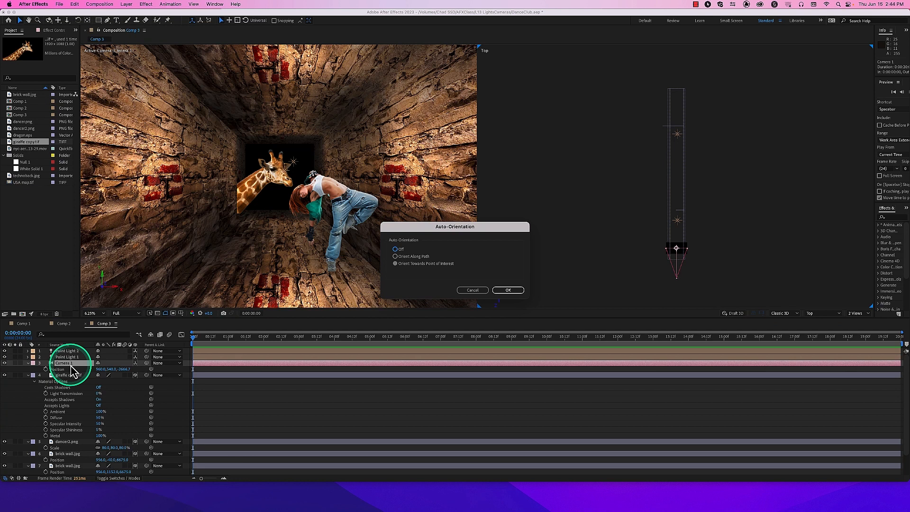
{"action": "left_click", "coordinate": [396, 249]}
{"action": "left_click", "coordinate": [508, 290]}
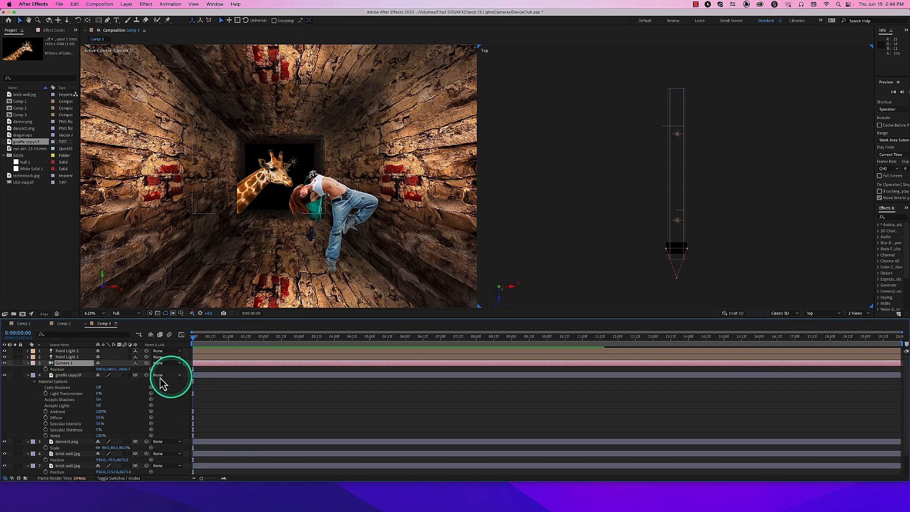
{"action": "left_click_drag", "start_coordinate": [124, 369], "coordinate": [197, 371]}
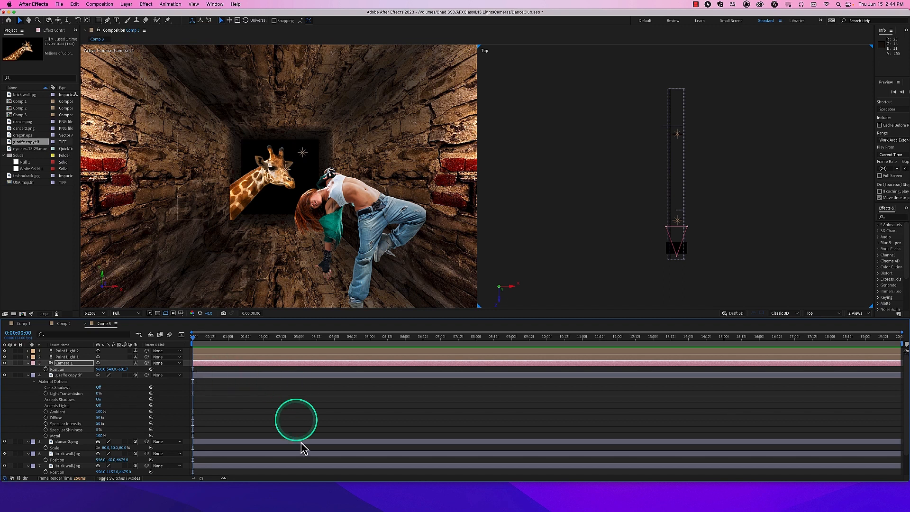
Reveal Camera 1's camera options and turn on Depth of Field, toggling it to compare the giraffe's sharpness
{"action": "left_click", "coordinate": [64, 368]}
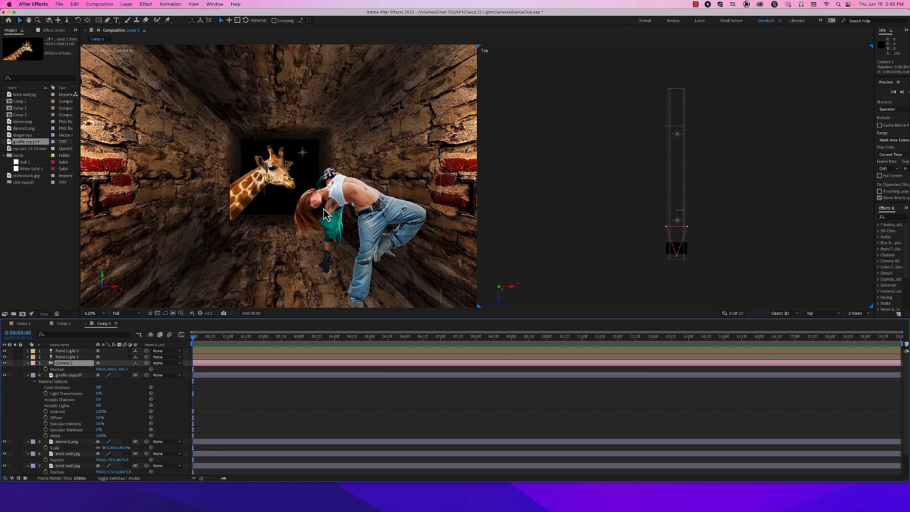
{"action": "left_click", "coordinate": [76, 364]}
{"action": "key", "text": "a"}
{"action": "key", "text": "a"}
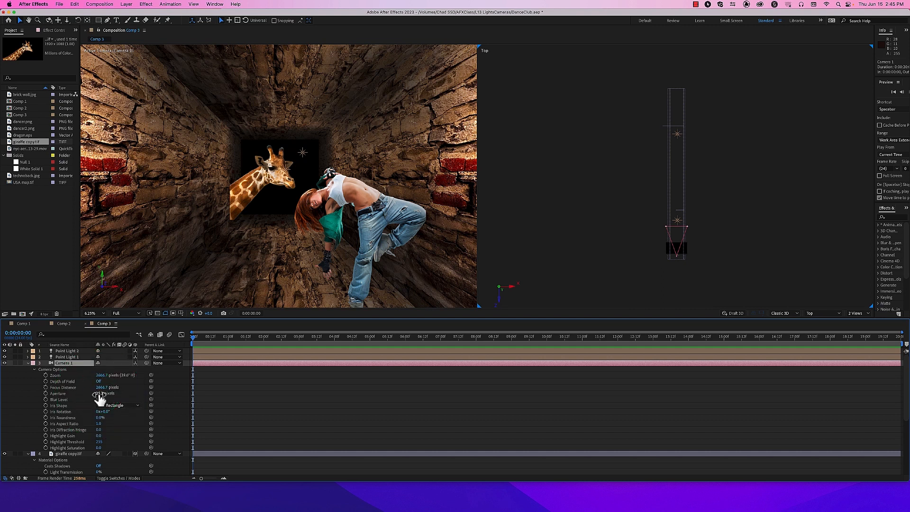
{"action": "left_click", "coordinate": [63, 381]}
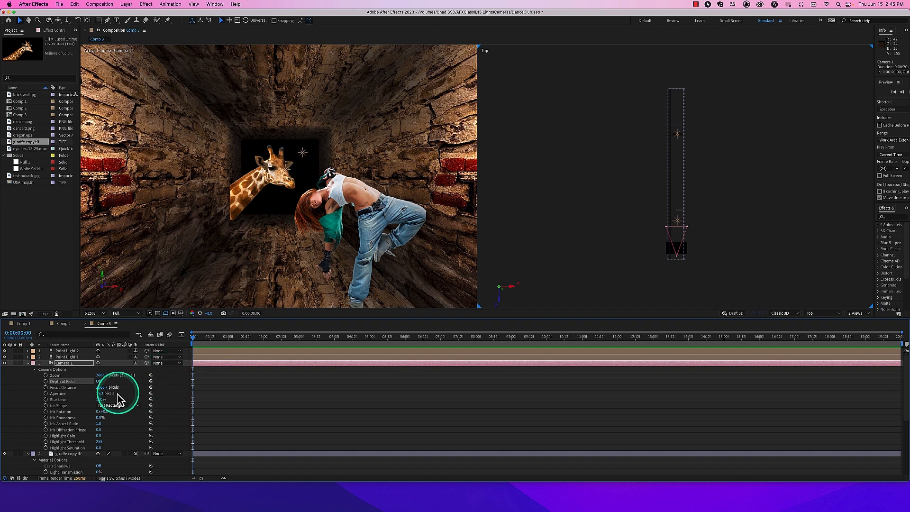
{"action": "left_click", "coordinate": [99, 381]}
{"action": "left_click", "coordinate": [98, 382]}
{"action": "scroll", "coordinate": [285, 187], "scroll_direction": "up", "scroll_amount": 1}
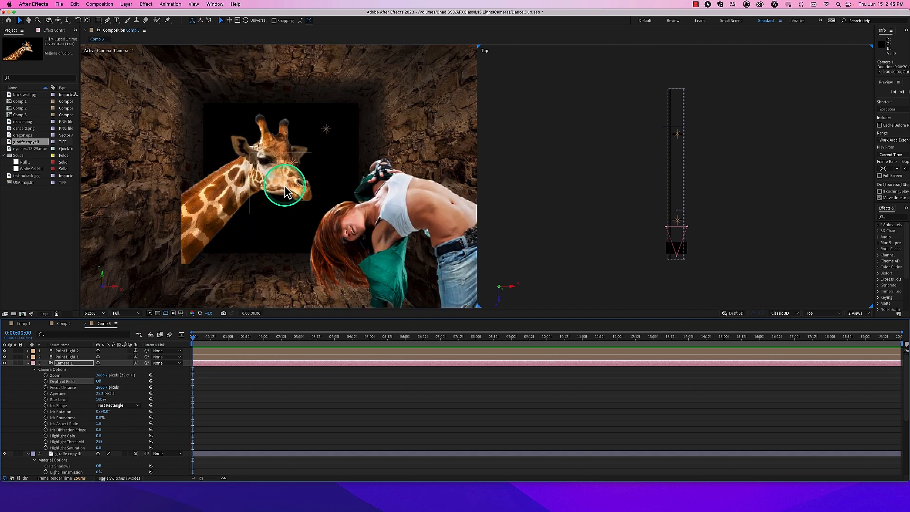
{"action": "left_click", "coordinate": [99, 382]}
{"action": "left_click", "coordinate": [98, 382]}
{"action": "left_click", "coordinate": [99, 382]}
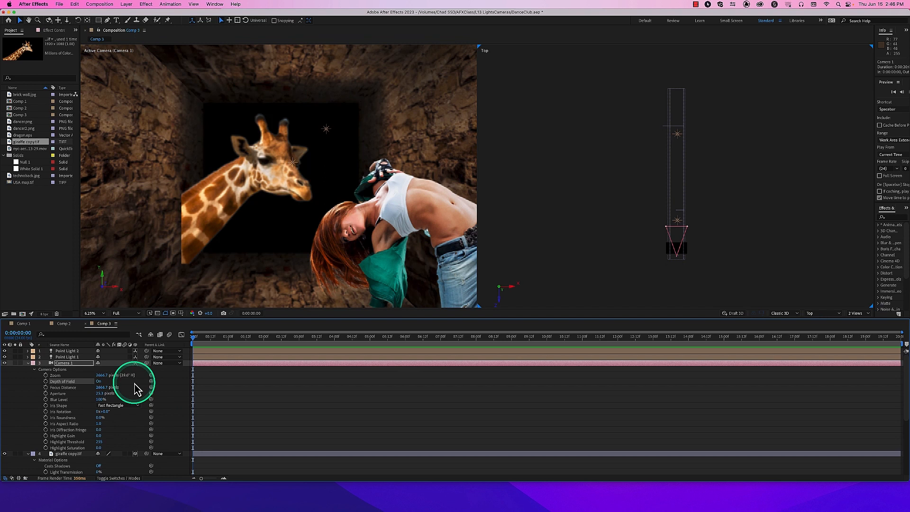
Increase Camera 1's Zoom to about 3740.7 pixels
{"action": "left_click", "coordinate": [101, 380]}
{"action": "left_click_drag", "start_coordinate": [101, 375], "coordinate": [104, 377]}
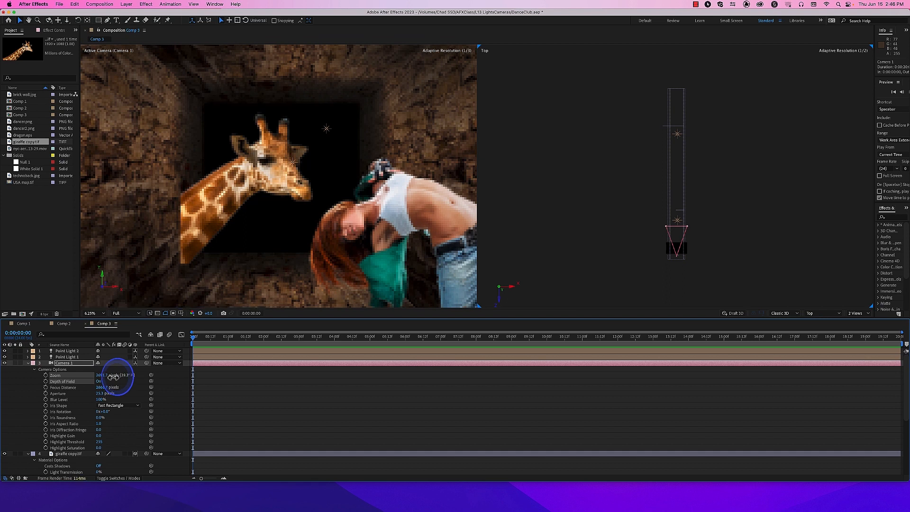
{"action": "left_click_drag", "start_coordinate": [112, 377], "coordinate": [448, 341]}
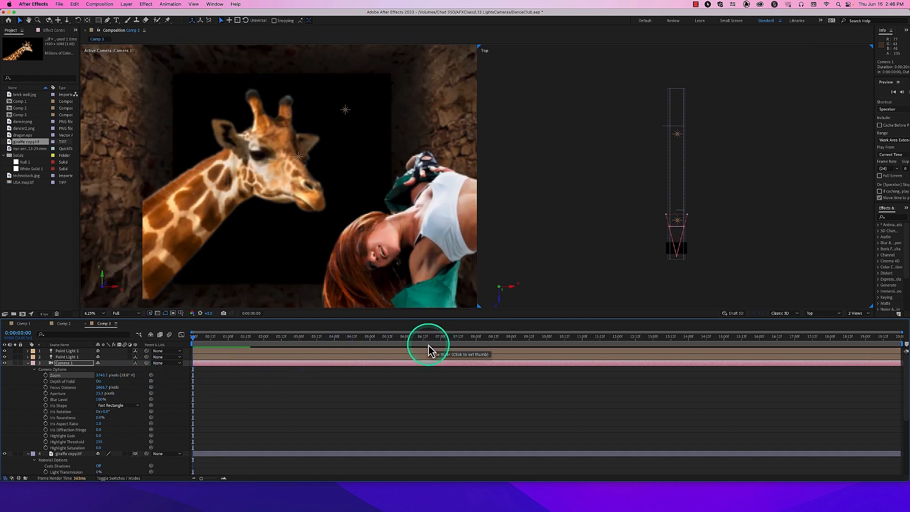
Toggle Camera 1's Depth of Field on and off to compare the blur at the closer zoom
{"action": "left_click", "coordinate": [99, 382]}
{"action": "left_click", "coordinate": [99, 382]}
{"action": "left_click", "coordinate": [99, 382]}
{"action": "left_click", "coordinate": [100, 382]}
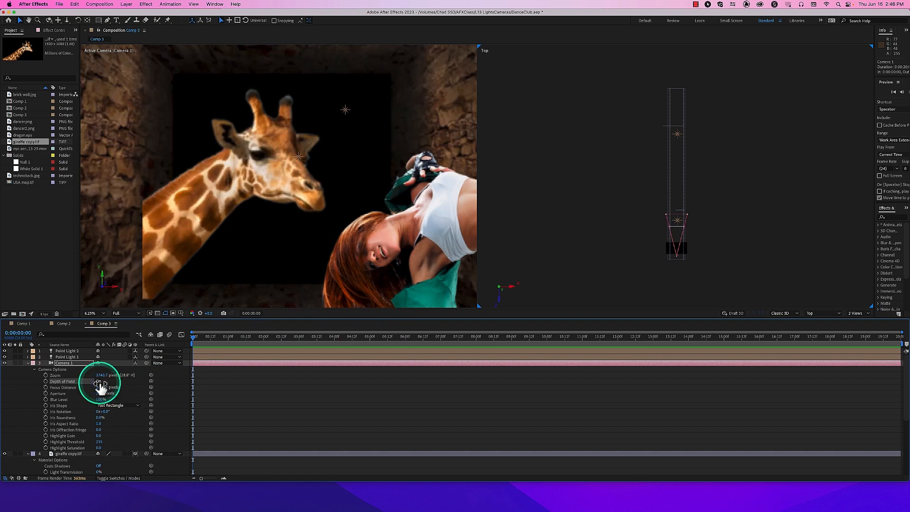
{"action": "left_click", "coordinate": [101, 381]}
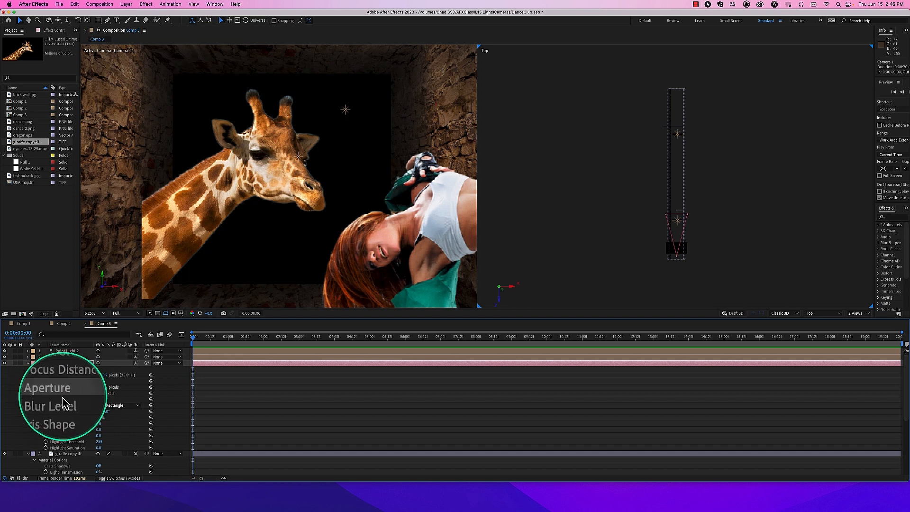
Set Camera 1's Aperture to 100 pixels, turn Depth of Field on, and reduce the Aperture to 60 pixels
{"action": "left_click", "coordinate": [100, 394]}
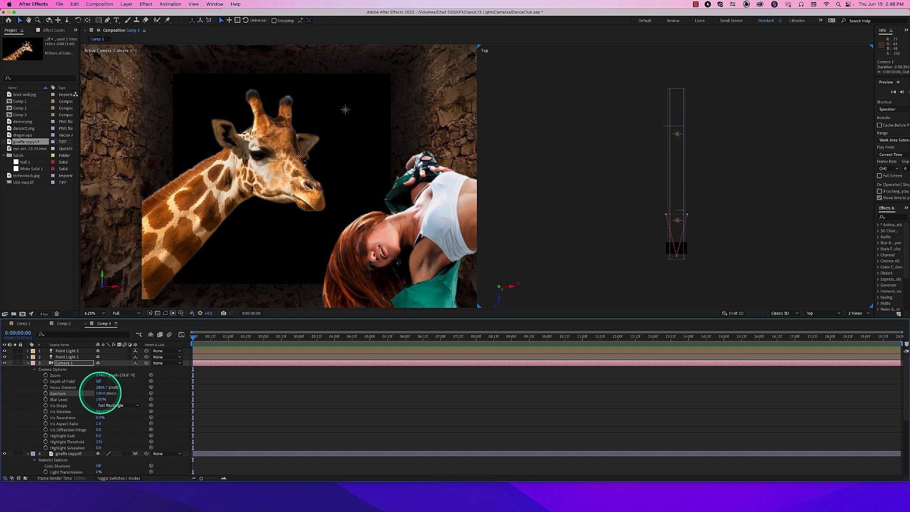
{"action": "left_click", "coordinate": [98, 382]}
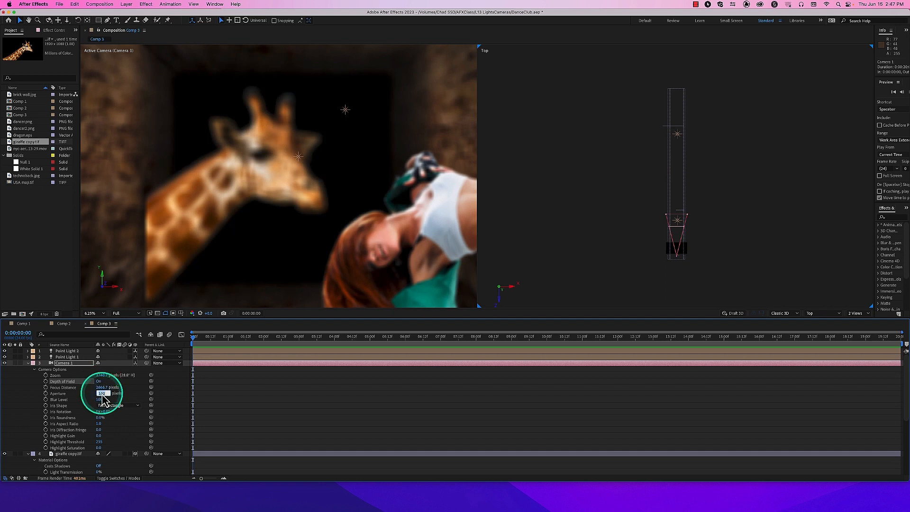
{"action": "key", "text": "Return"}
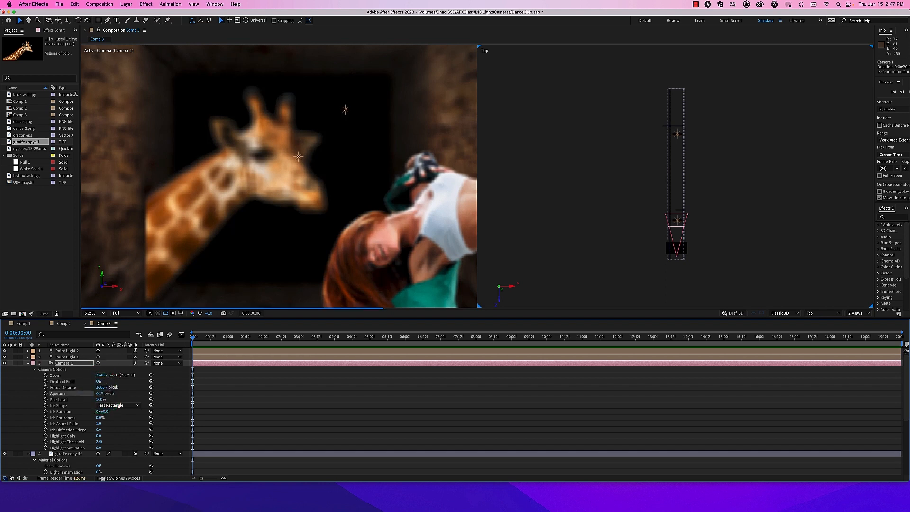
Reduce Camera 1's Zoom to about 3438.7 pixels
{"action": "left_click_drag", "start_coordinate": [280, 189], "coordinate": [297, 234]}
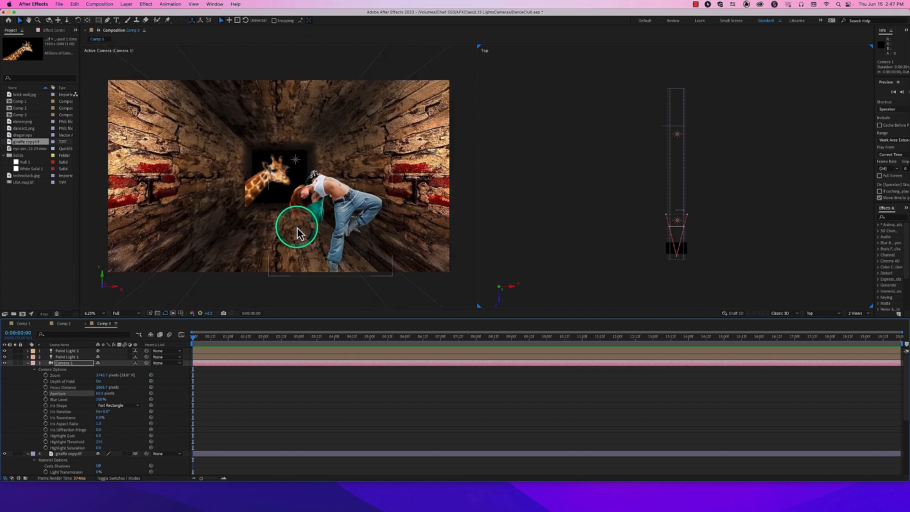
{"action": "scroll", "coordinate": [297, 227], "scroll_direction": "up", "scroll_amount": 1}
{"action": "scroll", "coordinate": [693, 246], "scroll_direction": "up", "scroll_amount": 1}
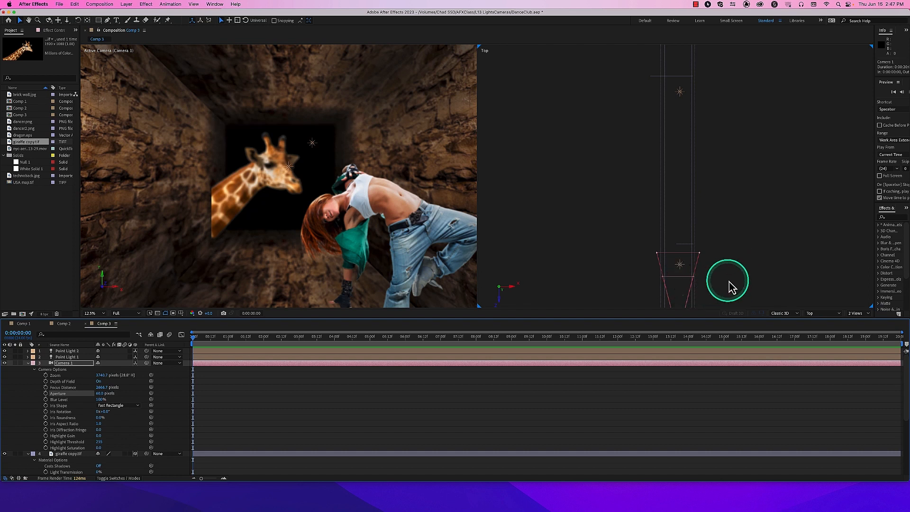
{"action": "key", "text": "h"}
{"action": "left_click_drag", "start_coordinate": [730, 283], "coordinate": [720, 234]}
{"action": "key", "text": "v"}
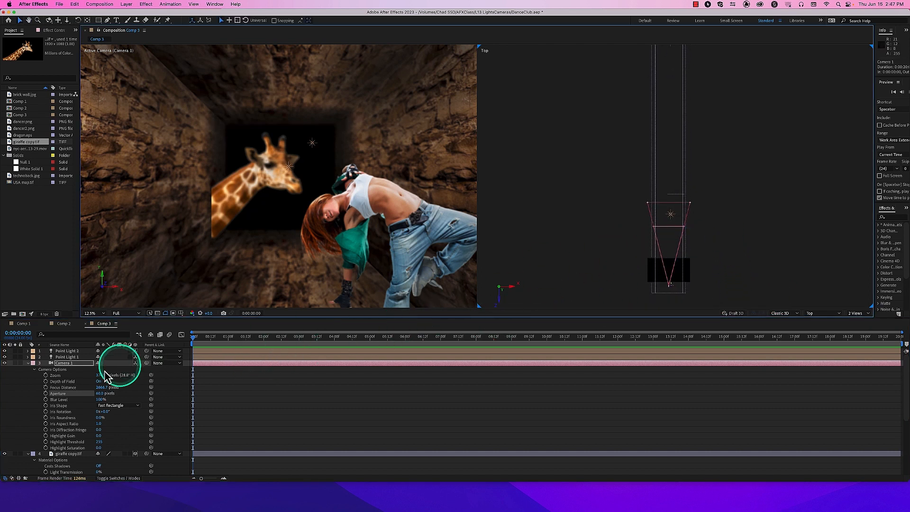
{"action": "left_click_drag", "start_coordinate": [104, 374], "coordinate": [17, 379]}
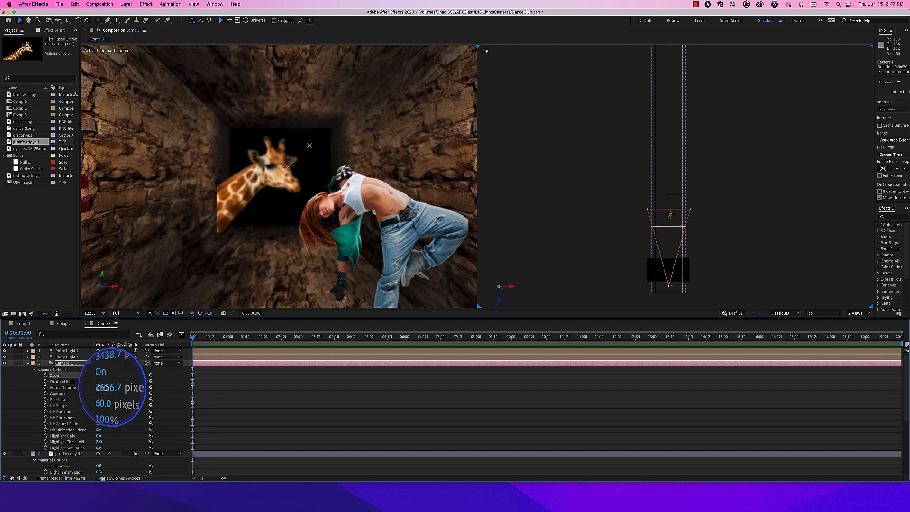
Increase Camera 1's Focus Distance to about 4126.7 pixels so the focal plane sits at the dancer
{"action": "left_click_drag", "start_coordinate": [106, 387], "coordinate": [147, 384]}
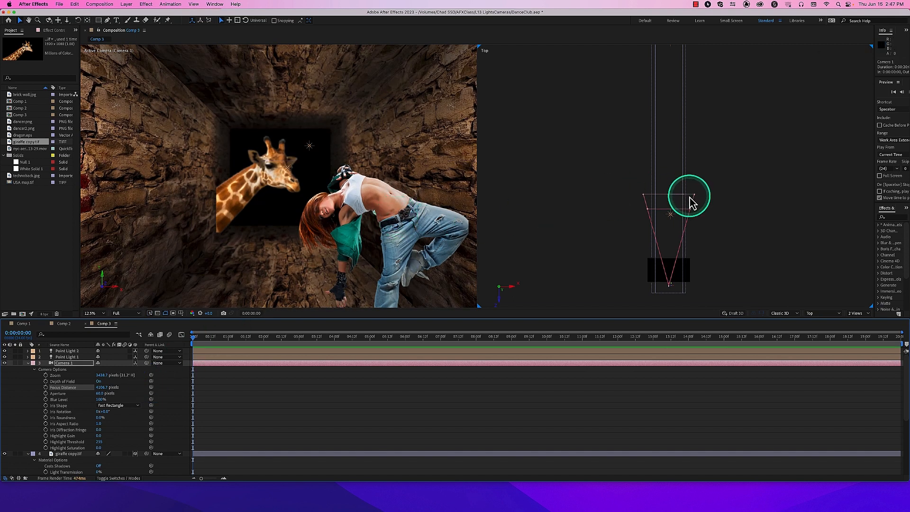
{"action": "left_click_drag", "start_coordinate": [104, 386], "coordinate": [105, 388]}
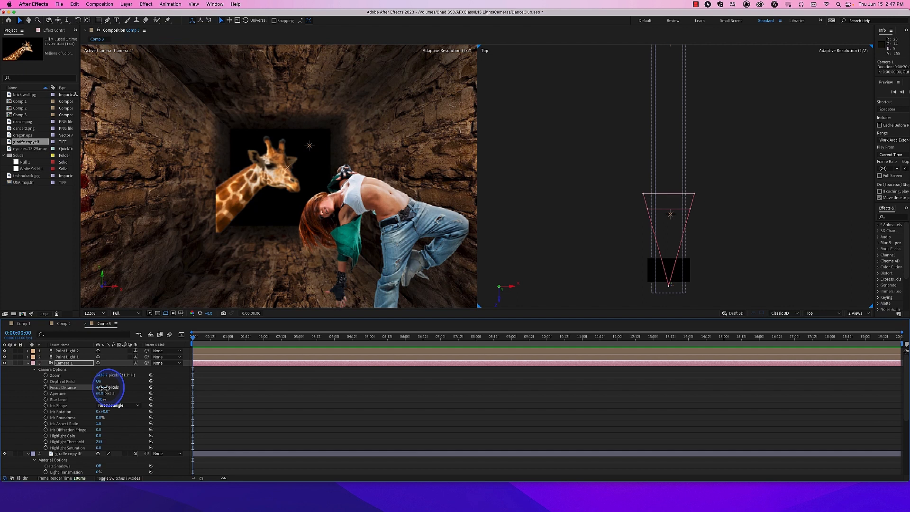
{"action": "left_click_drag", "start_coordinate": [104, 387], "coordinate": [103, 385]}
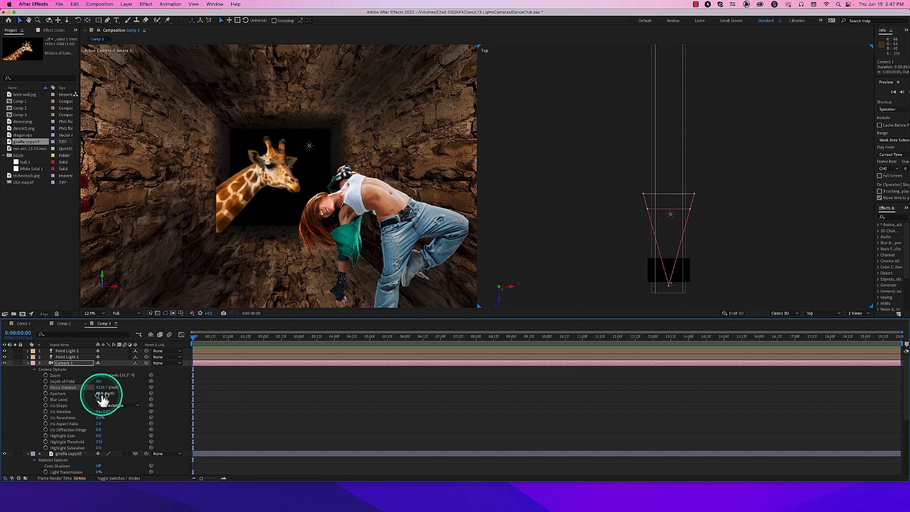
Set Camera 1's Aperture to 100 pixels and increase its Zoom to about 3711.7 pixels, keeping Depth of Field on
{"action": "left_click_drag", "start_coordinate": [101, 375], "coordinate": [151, 376]}
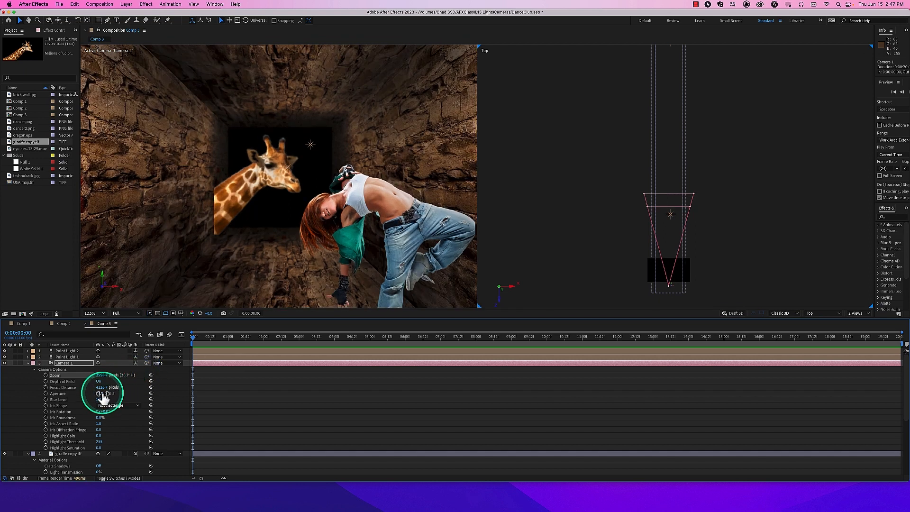
{"action": "left_click", "coordinate": [99, 393]}
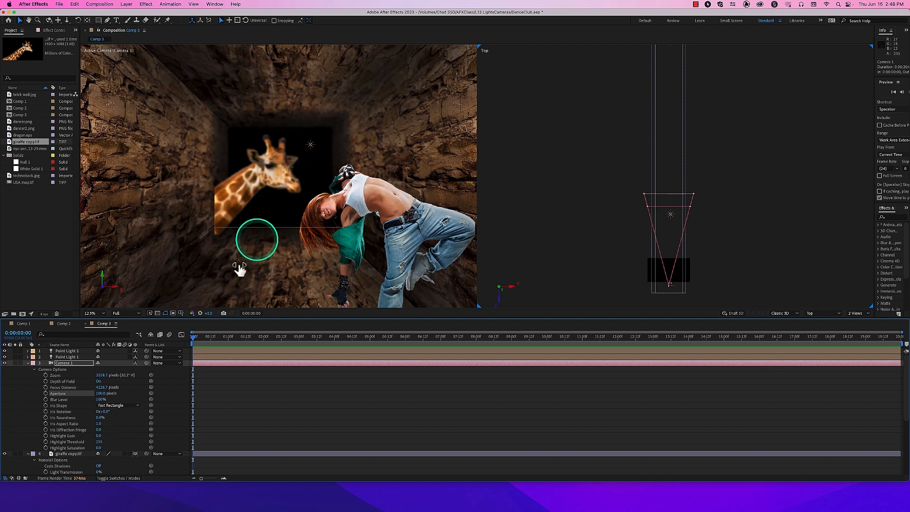
{"action": "left_click_drag", "start_coordinate": [102, 376], "coordinate": [164, 373]}
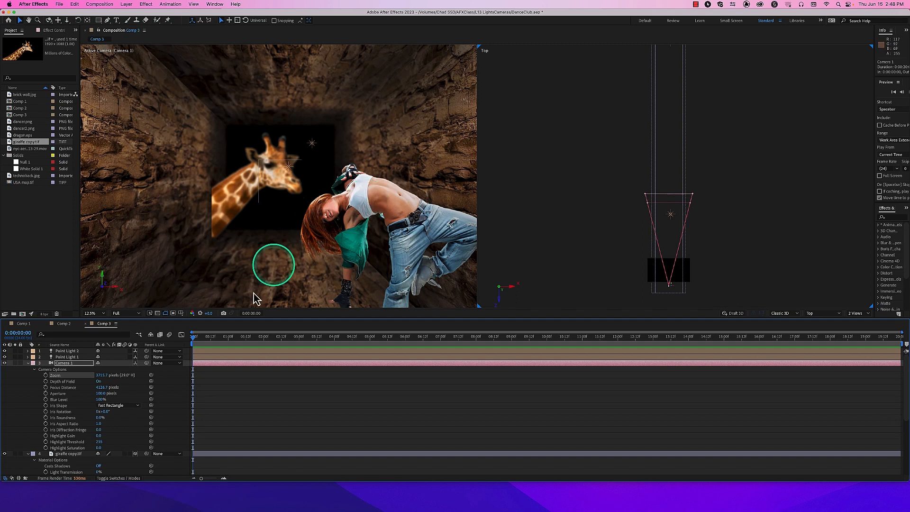
{"action": "left_click", "coordinate": [98, 382]}
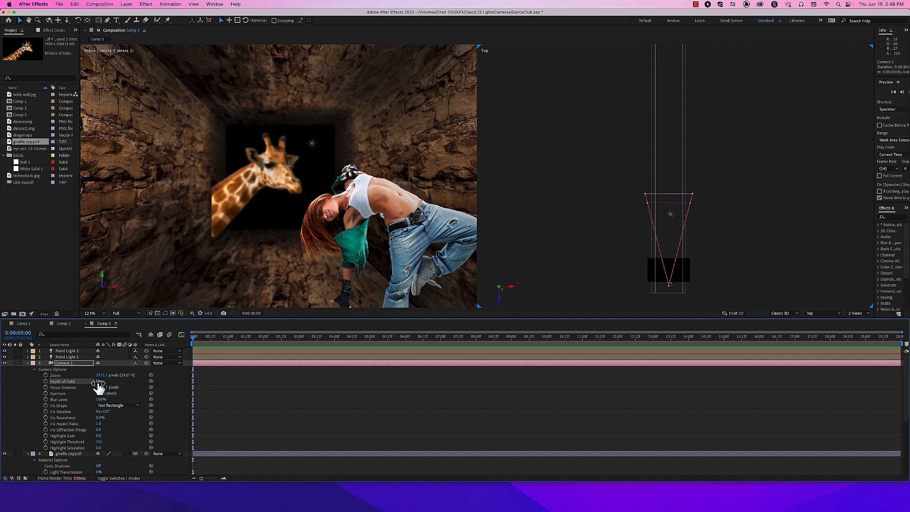
Keyframe Camera 1's Focus Distance at 0:00:00:23 and increase it at 0:00:02:00 until the focus reaches the giraffe
{"action": "left_click", "coordinate": [228, 337]}
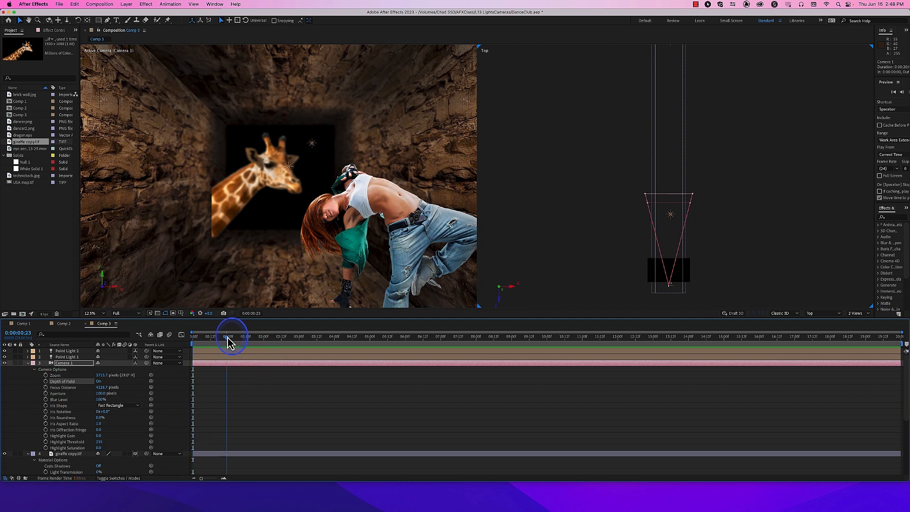
{"action": "left_click", "coordinate": [45, 388]}
{"action": "left_click", "coordinate": [264, 337]}
{"action": "left_click_drag", "start_coordinate": [104, 392], "coordinate": [132, 386]}
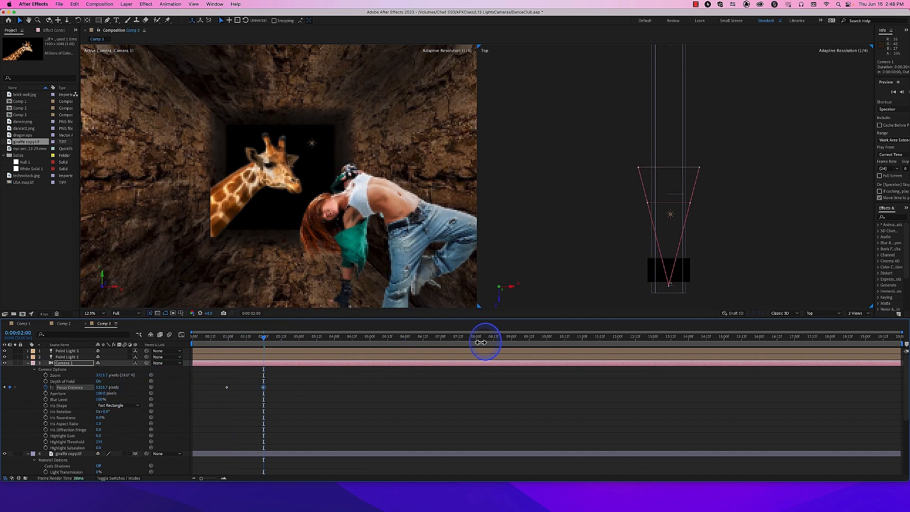
{"action": "left_click_drag", "start_coordinate": [503, 338], "coordinate": [647, 298]}
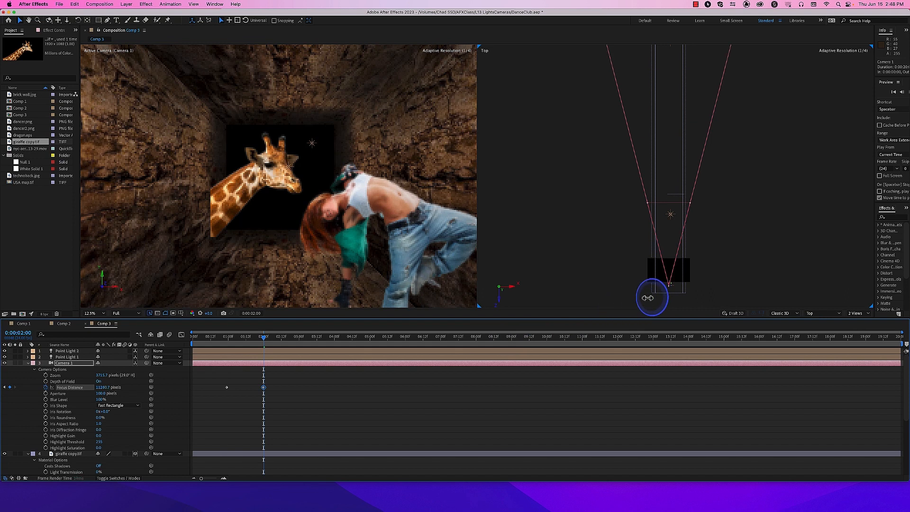
{"action": "key", "text": "comma"}
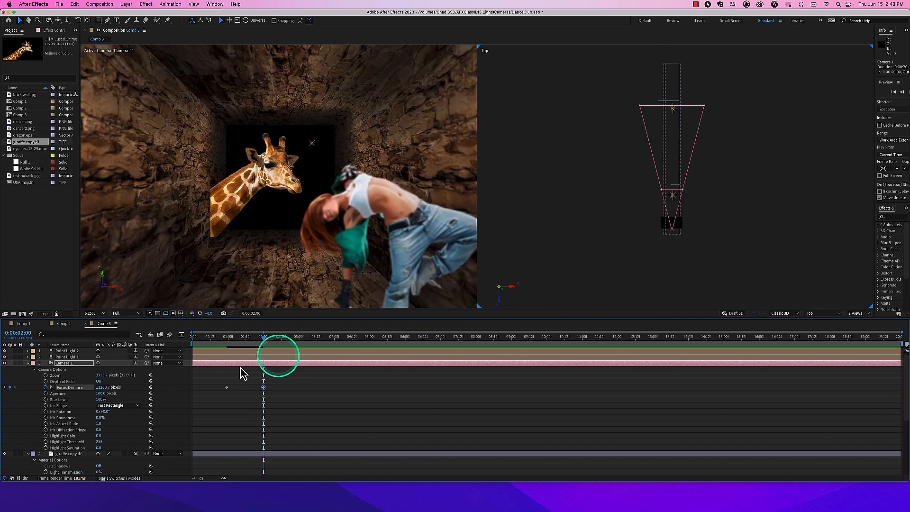
{"action": "left_click_drag", "start_coordinate": [102, 387], "coordinate": [114, 388]}
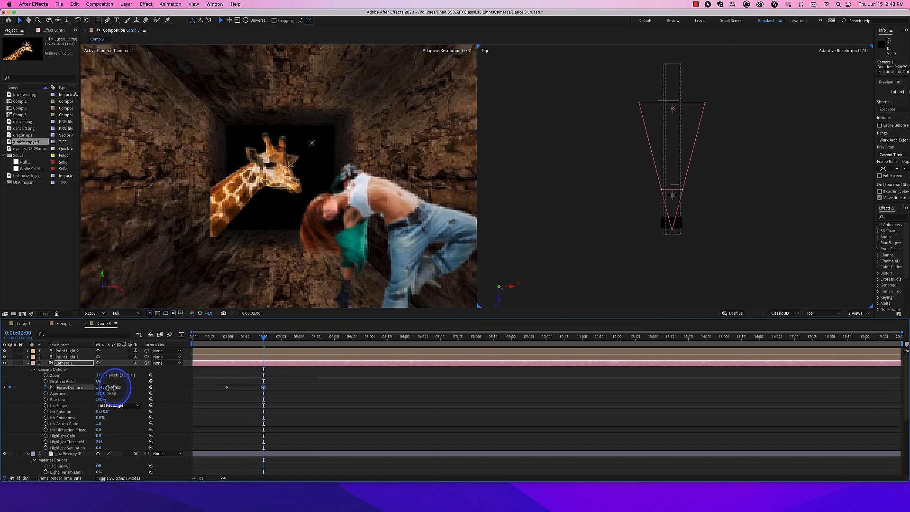
Preview the focus shift from the dancer to the giraffe, starting at the beginning of the composition
{"action": "left_click_drag", "start_coordinate": [236, 340], "coordinate": [169, 347]}
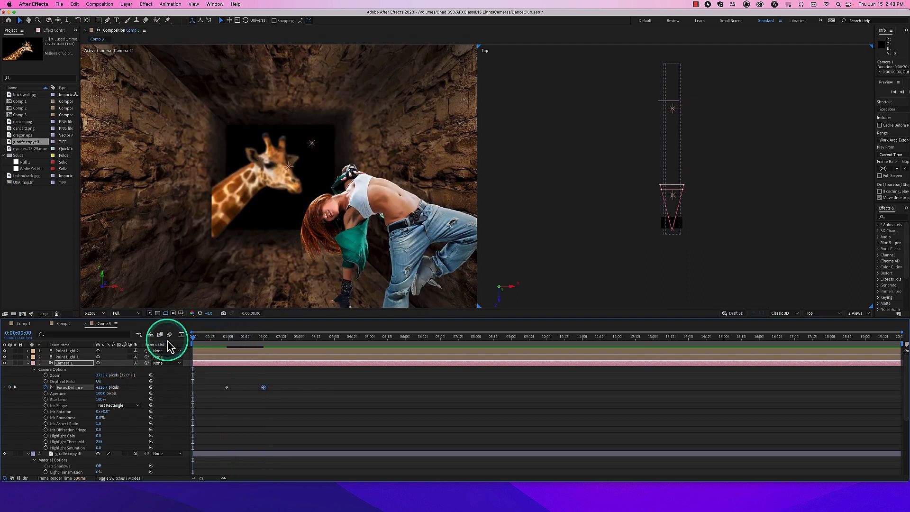
{"action": "key", "text": "h"}
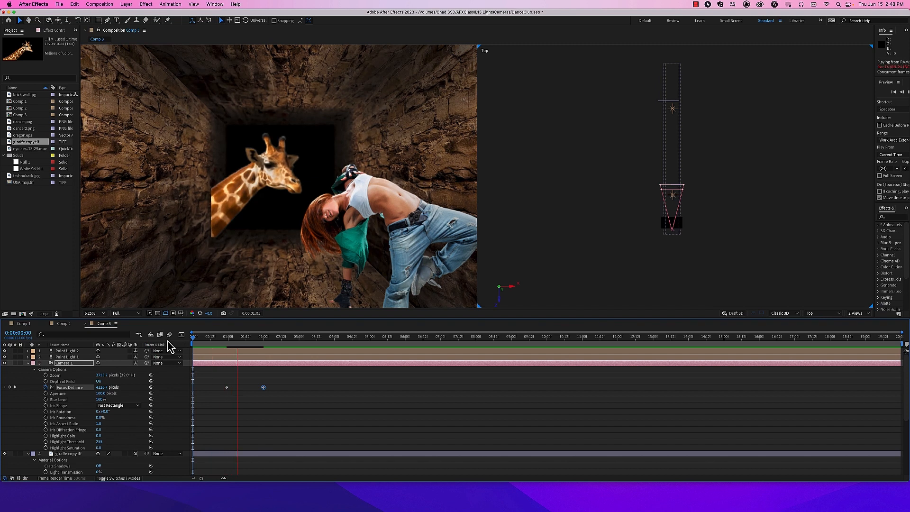
{"action": "key", "text": "space"}
Set Camera 1's Aperture to 150 pixels and play back the focus animation with the stronger blur
{"action": "left_click", "coordinate": [98, 394]}
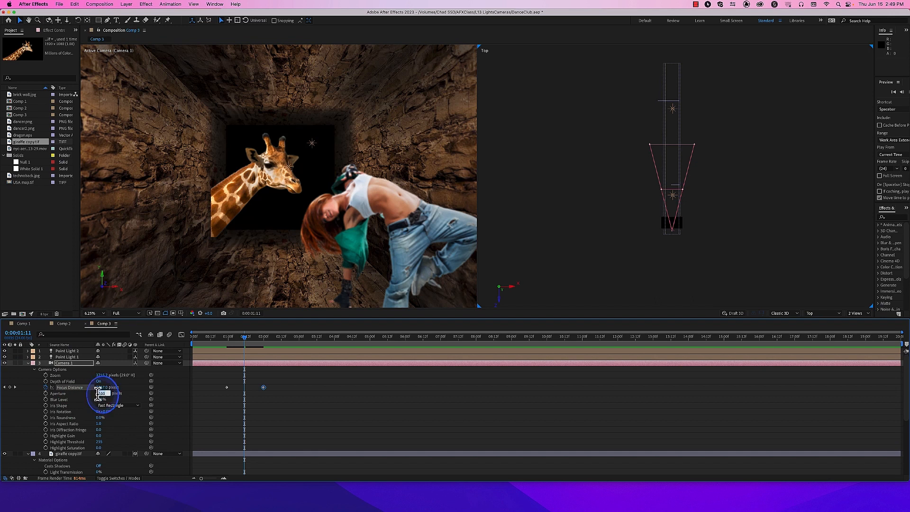
{"action": "key", "text": "Return"}
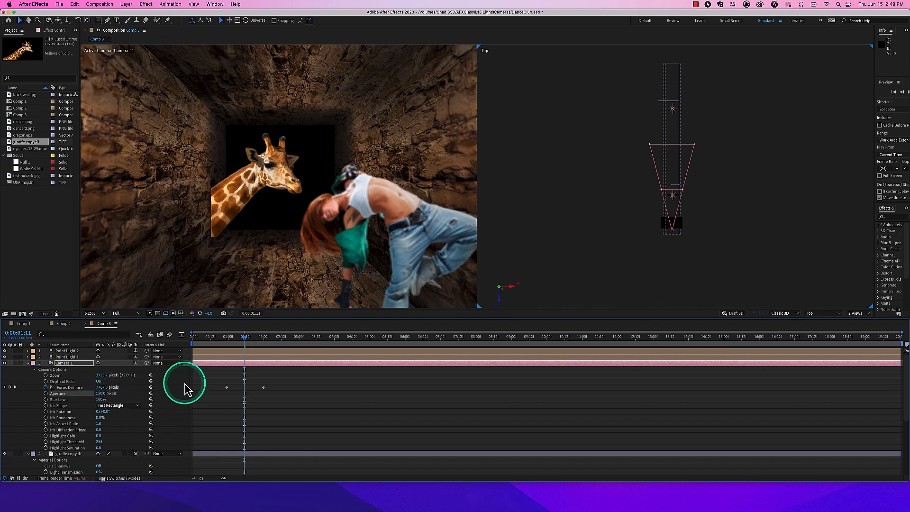
{"action": "key", "text": "space"}
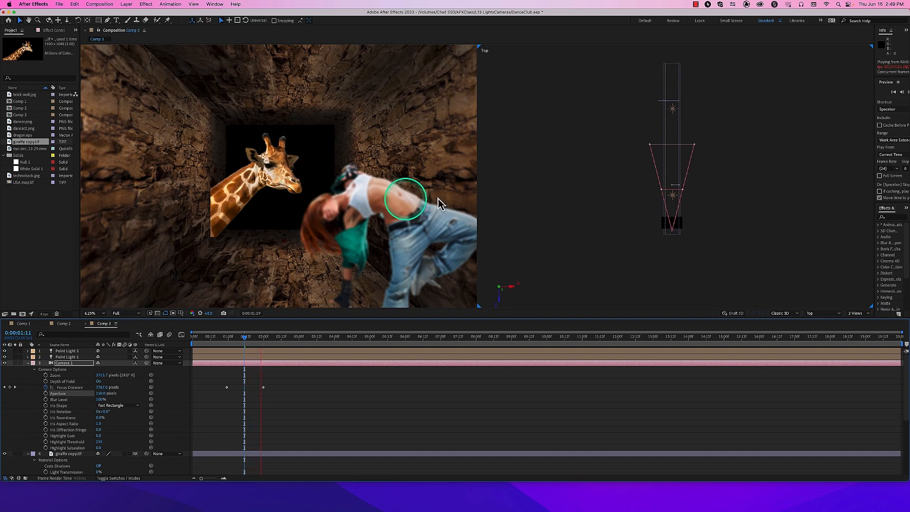
{"action": "left_click_drag", "start_coordinate": [213, 335], "coordinate": [192, 334]}
{"action": "key", "text": "space"}
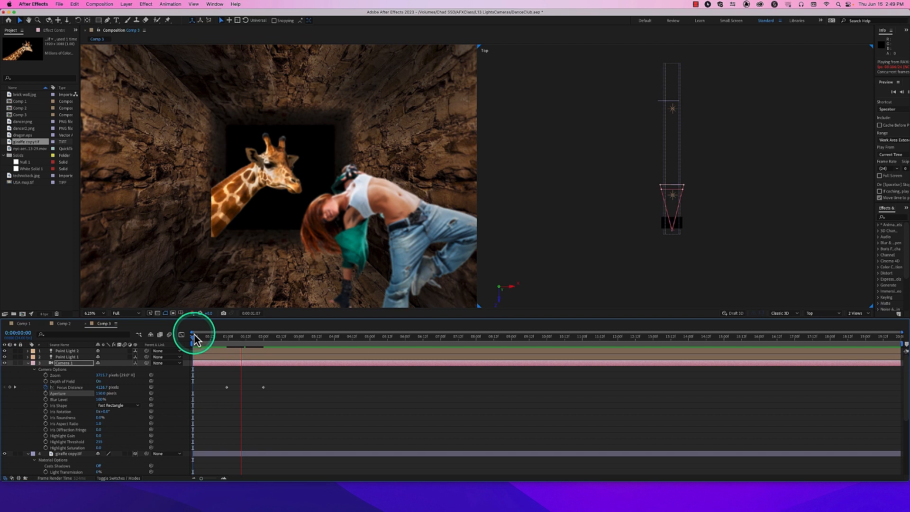
Replay the focus animation several times from the start to compare the dancer's and giraffe's sharpness, then return to 0:00:00:00
{"action": "key", "text": "space"}
{"action": "left_click_drag", "start_coordinate": [227, 339], "coordinate": [176, 346]}
{"action": "key", "text": "space"}
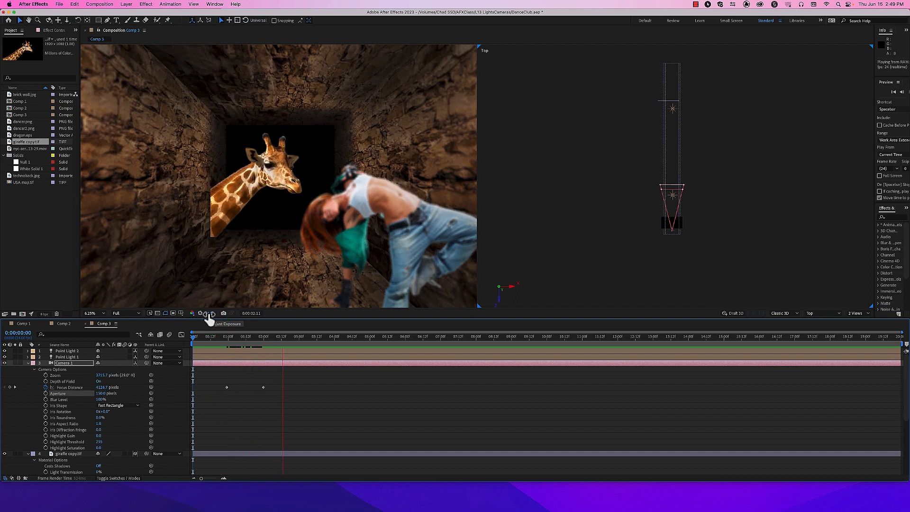
{"action": "left_click_drag", "start_coordinate": [223, 337], "coordinate": [188, 343]}
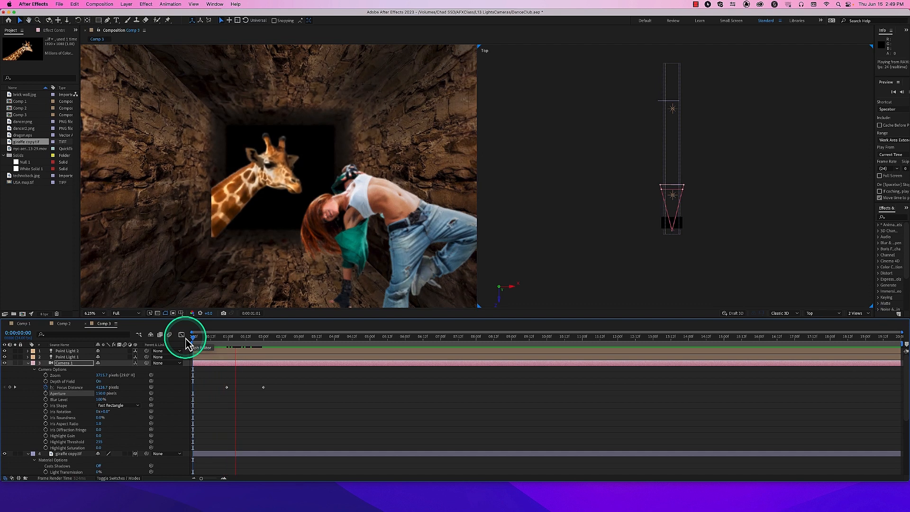
{"action": "left_click_drag", "start_coordinate": [224, 337], "coordinate": [181, 345]}
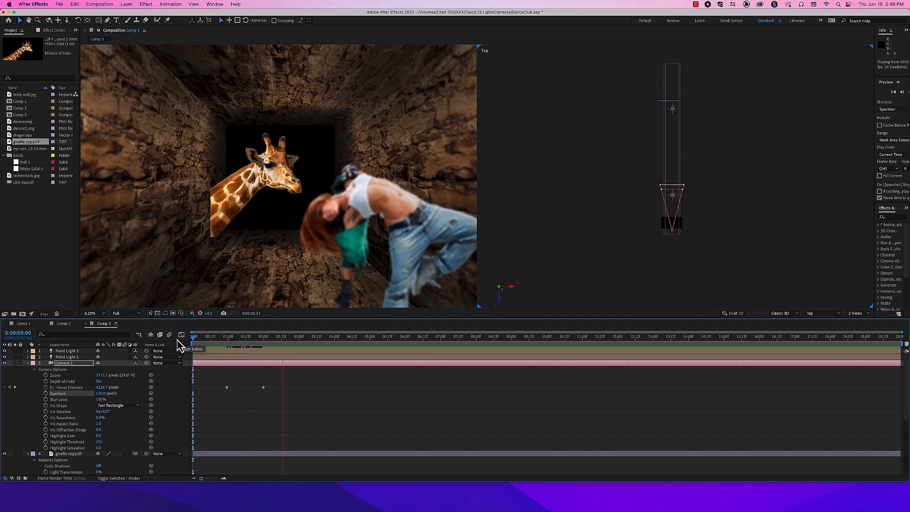
{"action": "key", "text": "space"}
{"action": "left_click_drag", "start_coordinate": [220, 341], "coordinate": [168, 342]}
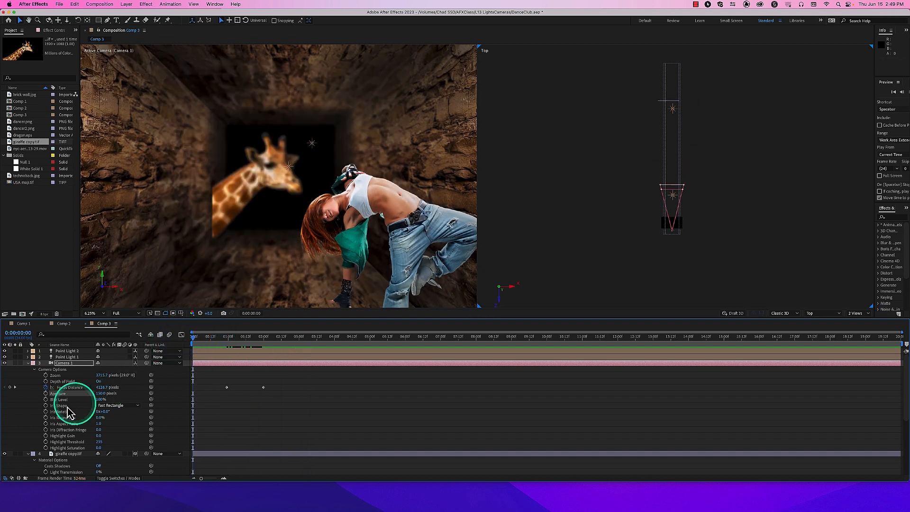
Remove Camera 1's Focus Distance keyframes and reveal its Position alongside the camera options
{"action": "left_click", "coordinate": [46, 387]}
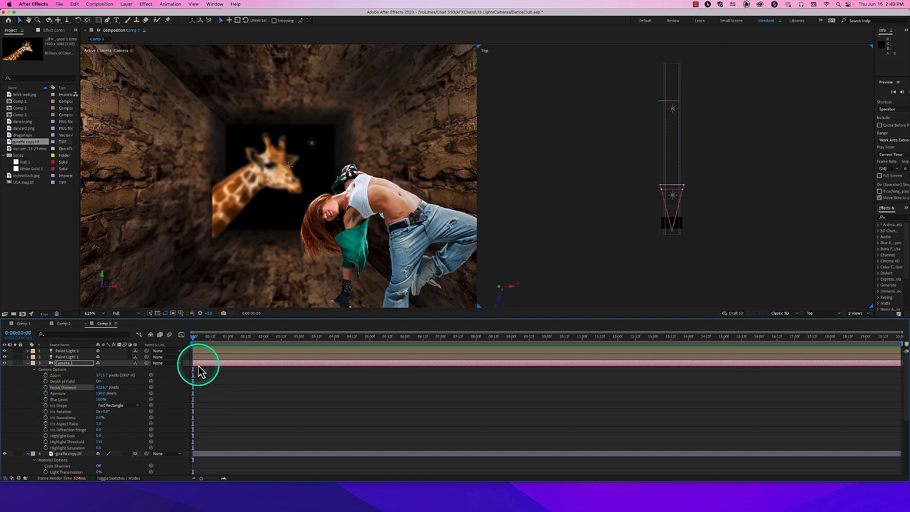
{"action": "key", "text": "shift+p"}
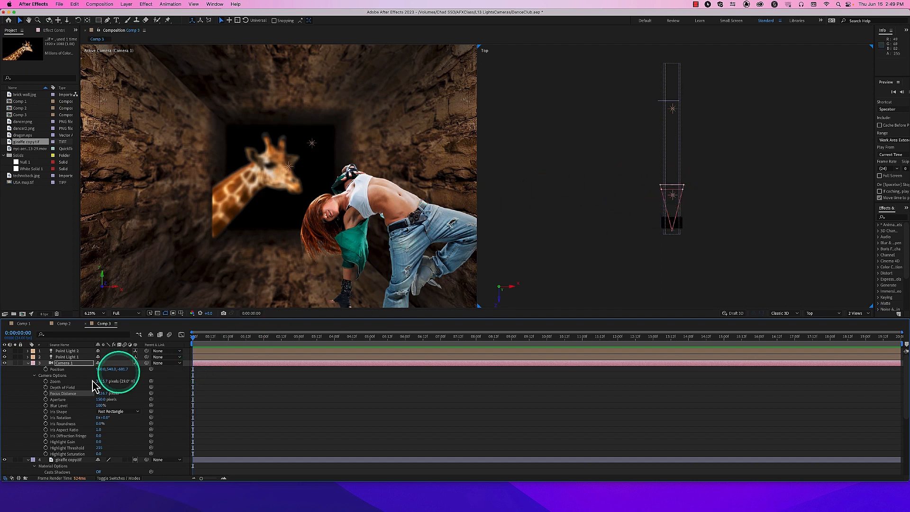
Move the dancer2.png layer deeper into the tunnel, between the camera and the giraffe, in the Top view
{"action": "scroll", "coordinate": [76, 408], "scroll_direction": "down", "scroll_amount": 1}
{"action": "scroll", "coordinate": [85, 436], "scroll_direction": "down", "scroll_amount": 6}
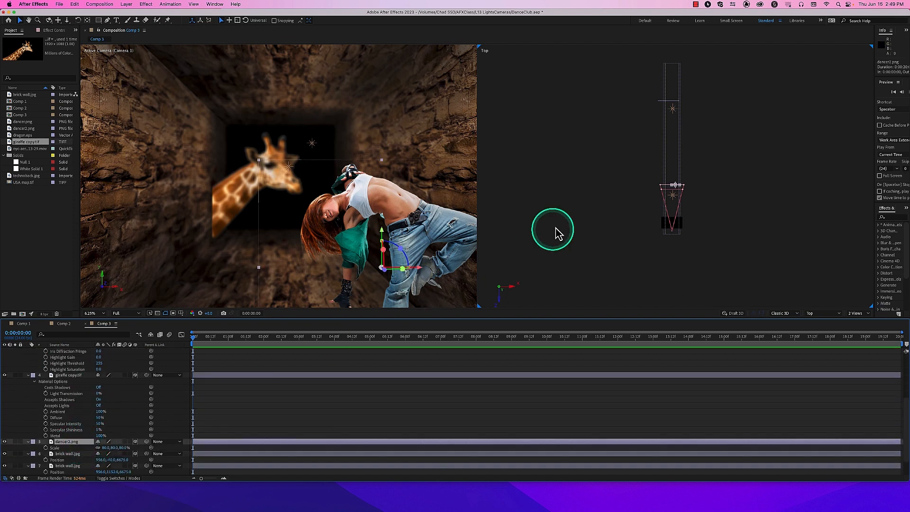
{"action": "left_click_drag", "start_coordinate": [678, 192], "coordinate": [677, 159]}
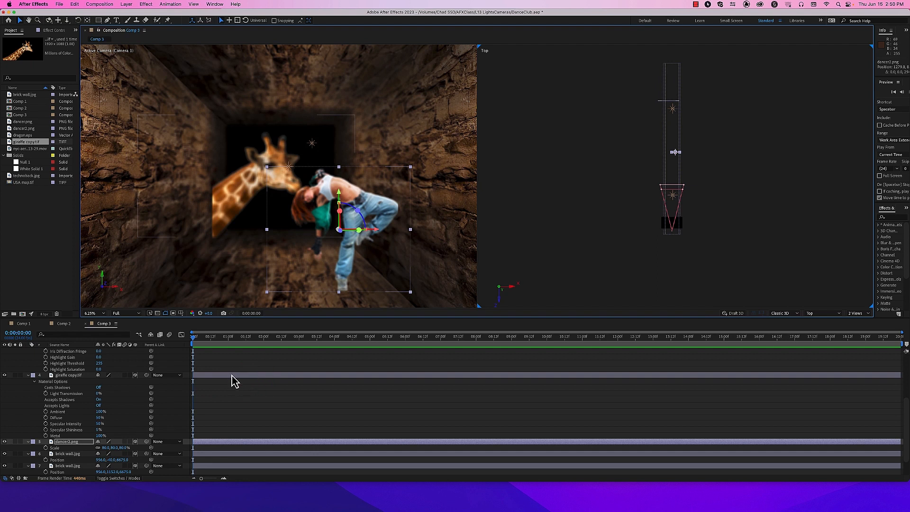
Increase Camera 1's Focus Distance to about 7049.7 pixels to focus on the repositioned dancer
{"action": "scroll", "coordinate": [80, 396], "scroll_direction": "up", "scroll_amount": 5}
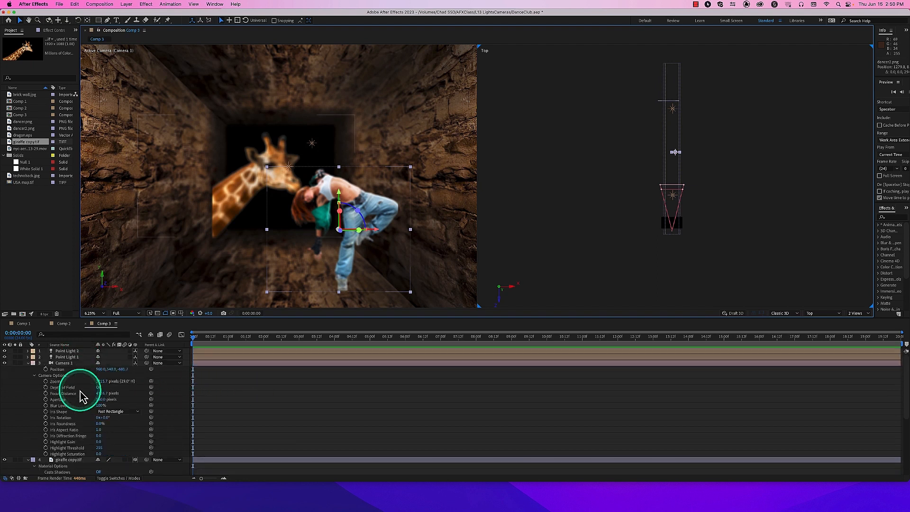
{"action": "left_click_drag", "start_coordinate": [103, 394], "coordinate": [122, 396]}
{"action": "left_click_drag", "start_coordinate": [205, 389], "coordinate": [312, 394]}
{"action": "left_click_drag", "start_coordinate": [388, 392], "coordinate": [600, 375]}
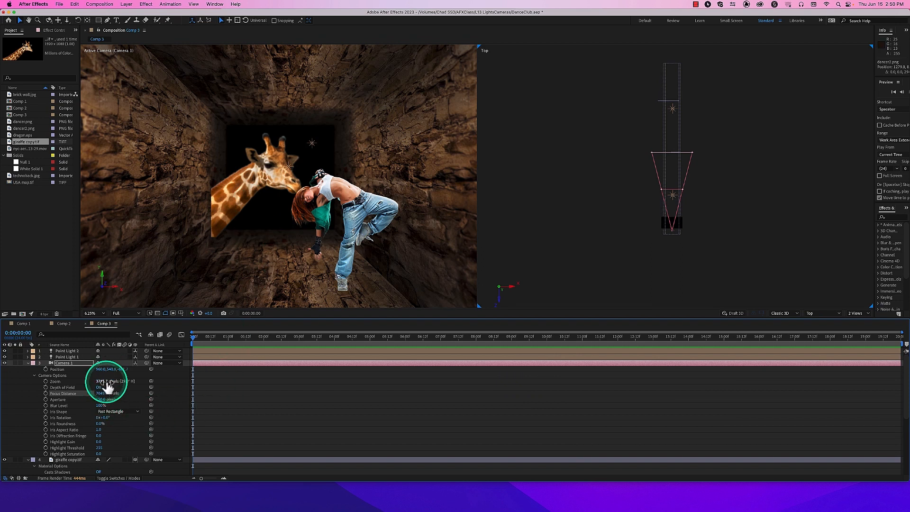
Increase Camera 1's Zoom to about 4533.7 pixels and set its Aperture to 300 pixels
{"action": "left_click_drag", "start_coordinate": [103, 383], "coordinate": [356, 365]}
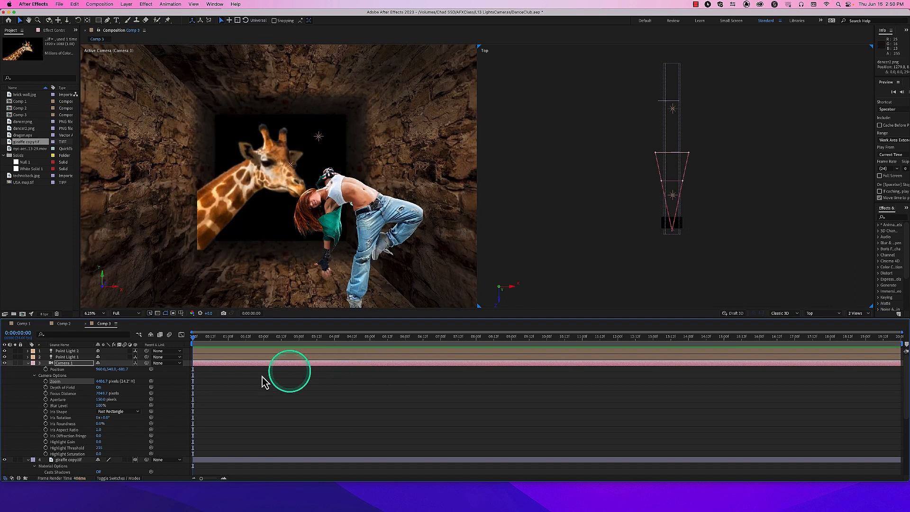
{"action": "left_click_drag", "start_coordinate": [101, 382], "coordinate": [123, 386]}
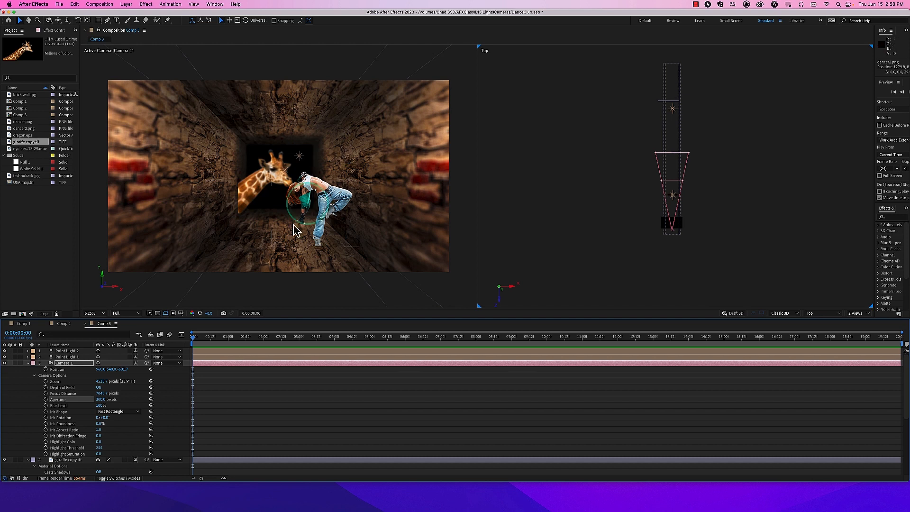
Animate Camera 1's Position with keyframes at 0 and 5 seconds, moving its Z value to about 3968 at the second keyframe
{"action": "left_click", "coordinate": [45, 369]}
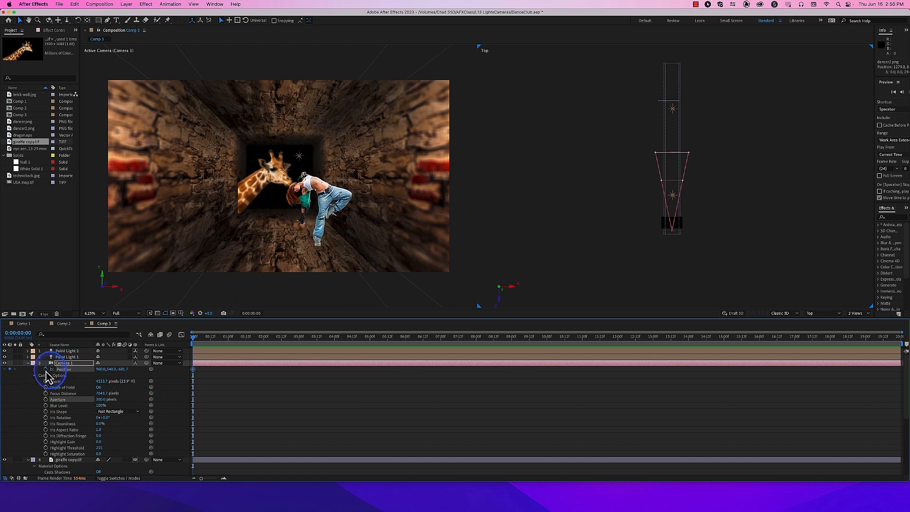
{"action": "left_click", "coordinate": [370, 337]}
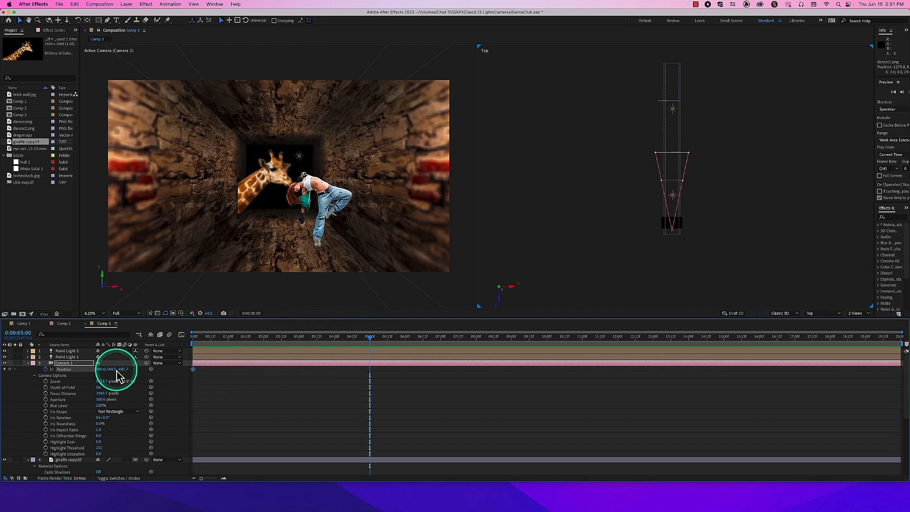
{"action": "left_click_drag", "start_coordinate": [656, 152], "coordinate": [672, 156]}
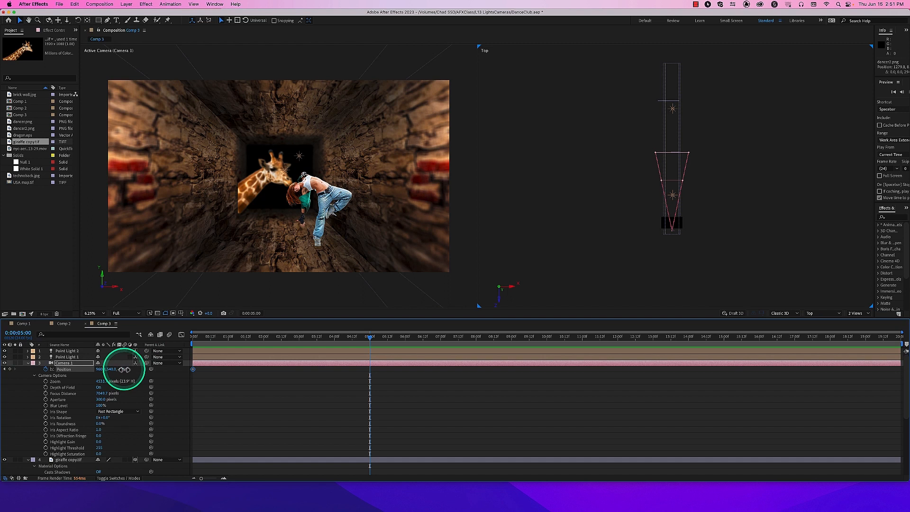
{"action": "left_click_drag", "start_coordinate": [126, 370], "coordinate": [266, 348]}
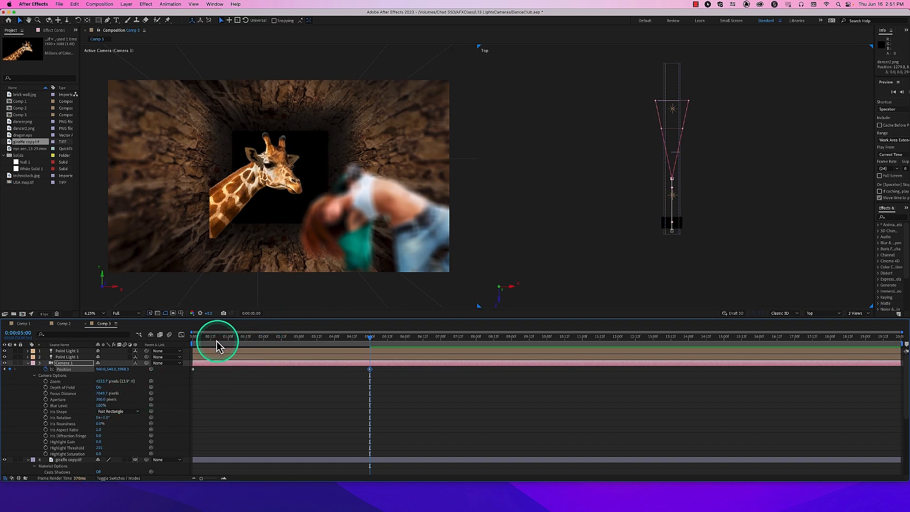
Preview Camera 1's move through the tunnel from the start of Comp 3
{"action": "left_click_drag", "start_coordinate": [215, 340], "coordinate": [173, 341]}
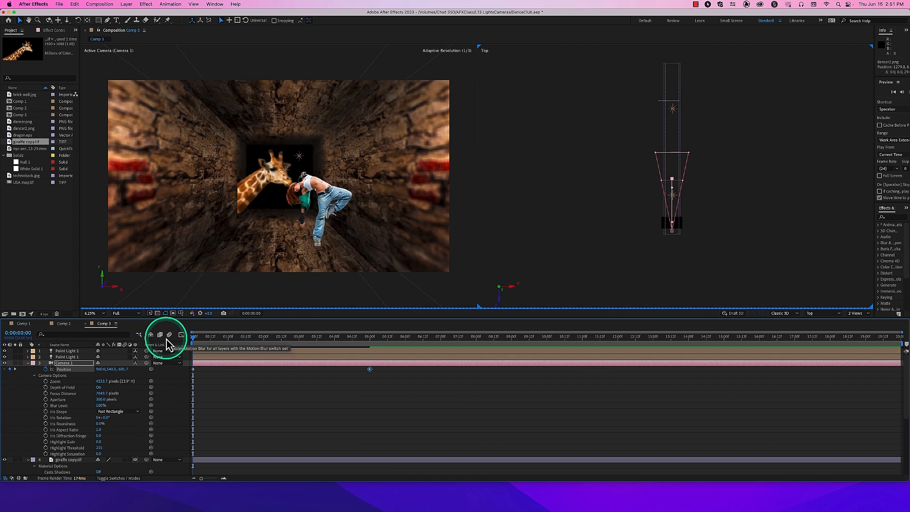
{"action": "key", "text": "space"}
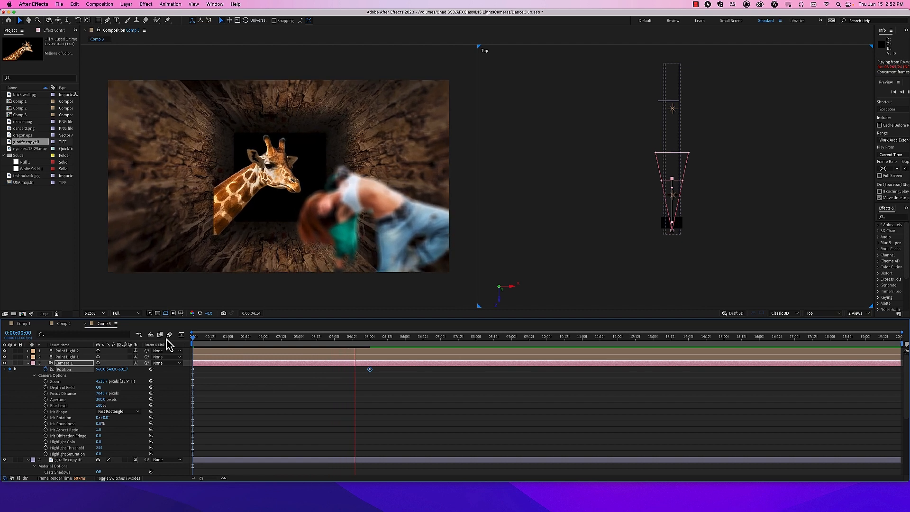
{"action": "left_click", "coordinate": [194, 339]}
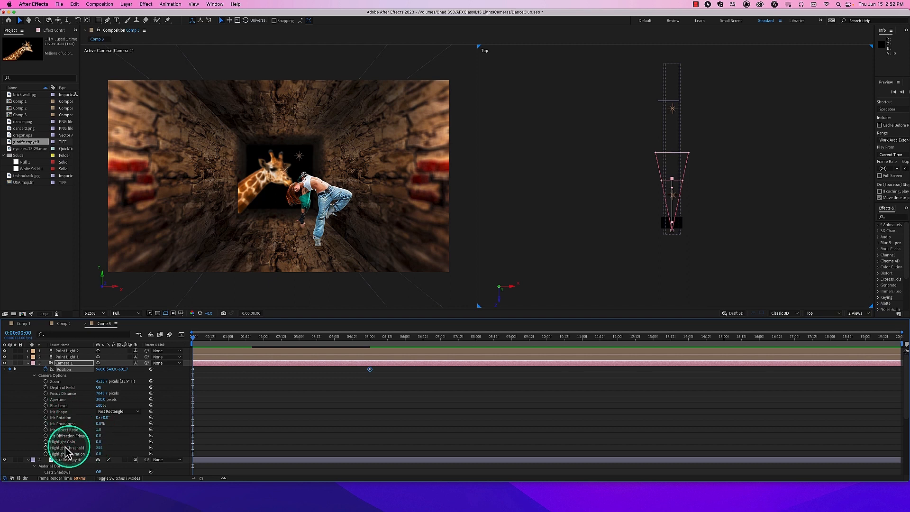
{"action": "left_click", "coordinate": [202, 339]}
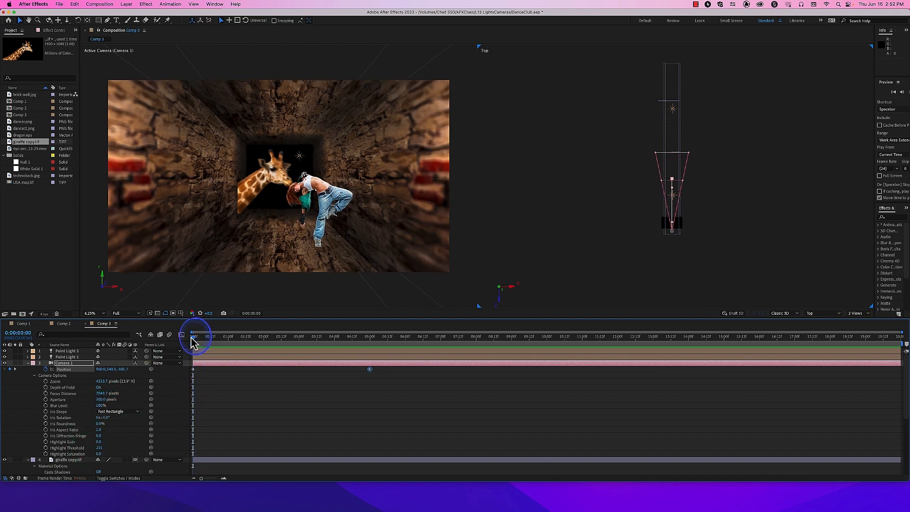
{"action": "key", "text": "space"}
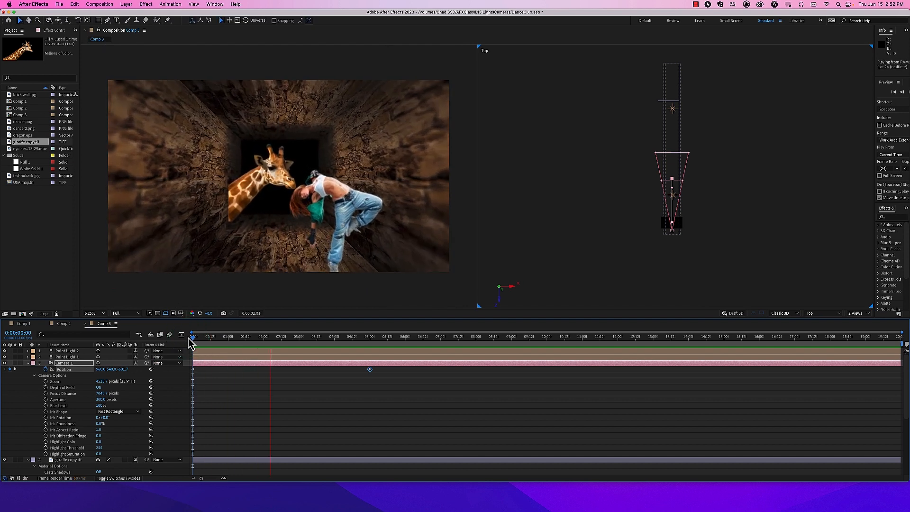
{"action": "key", "text": "space"}
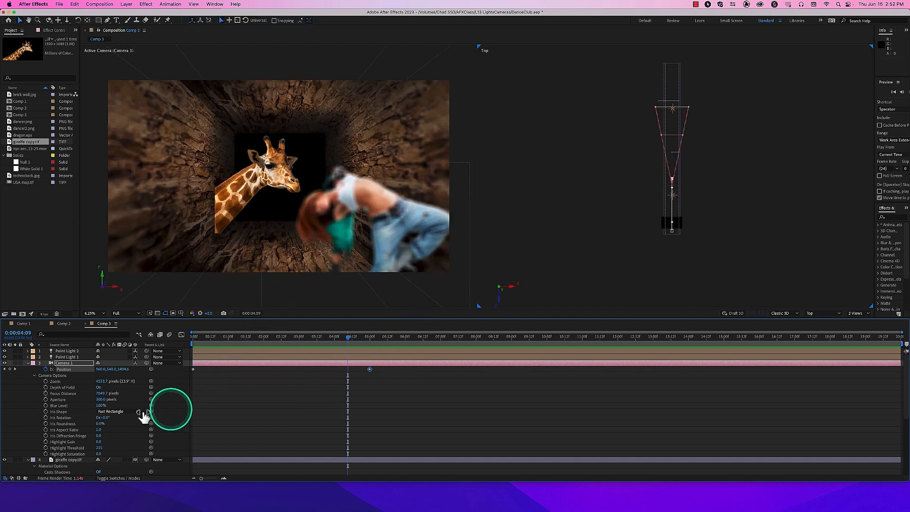
Try a Pentagon Iris Shape on Camera 1, set it to Nonagon, and check the blur at the start of the composition
{"action": "left_click", "coordinate": [122, 413]}
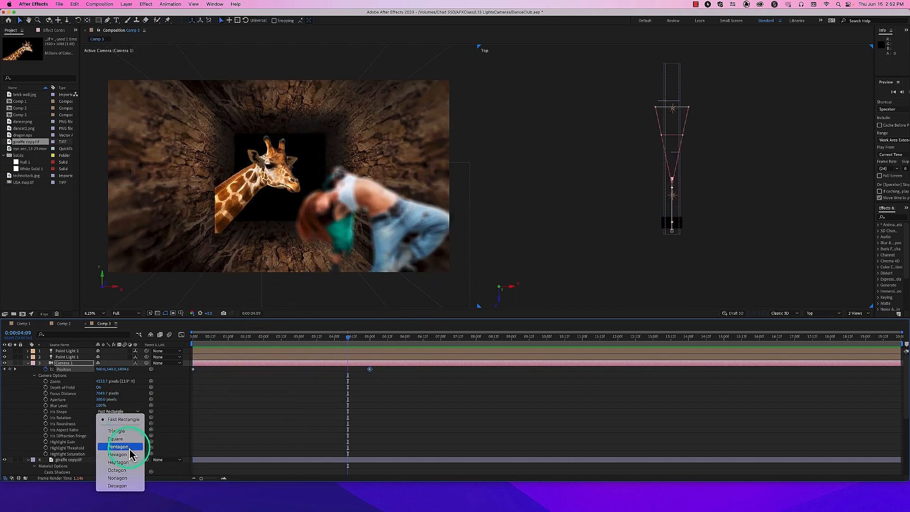
{"action": "left_click", "coordinate": [124, 447]}
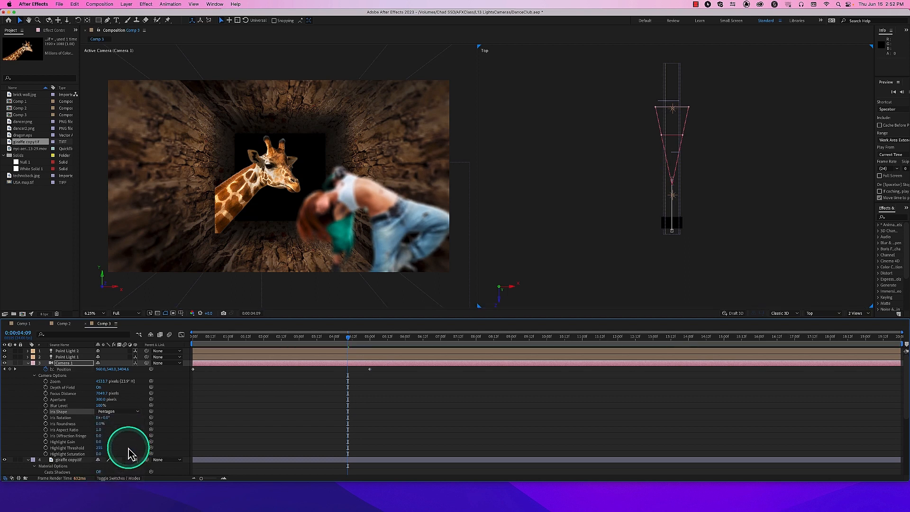
{"action": "left_click", "coordinate": [127, 412]}
{"action": "left_click", "coordinate": [125, 478]}
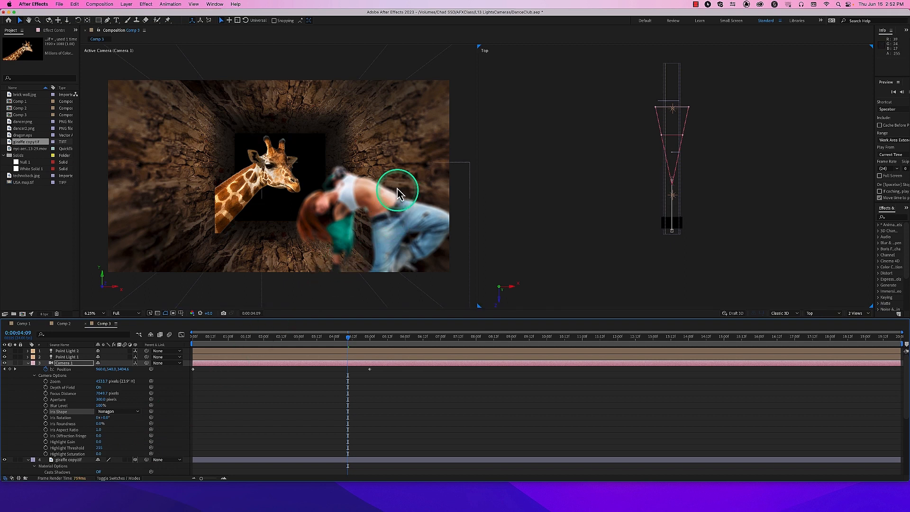
{"action": "left_click", "coordinate": [277, 337]}
{"action": "left_click", "coordinate": [194, 338]}
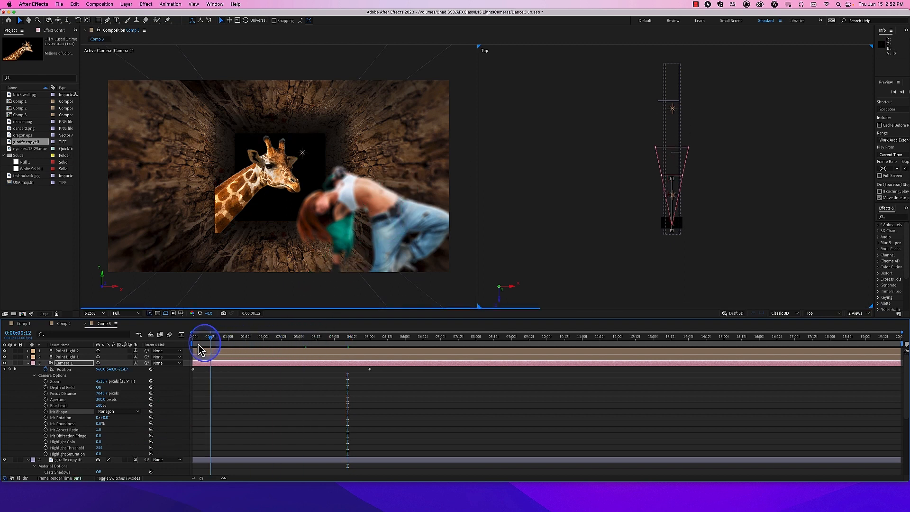
{"action": "left_click", "coordinate": [121, 411]}
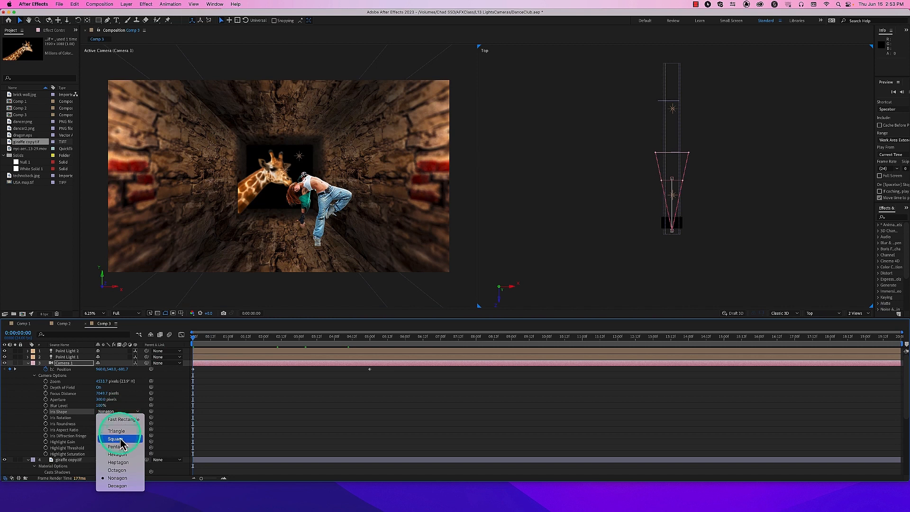
{"action": "left_click", "coordinate": [1, 432]}
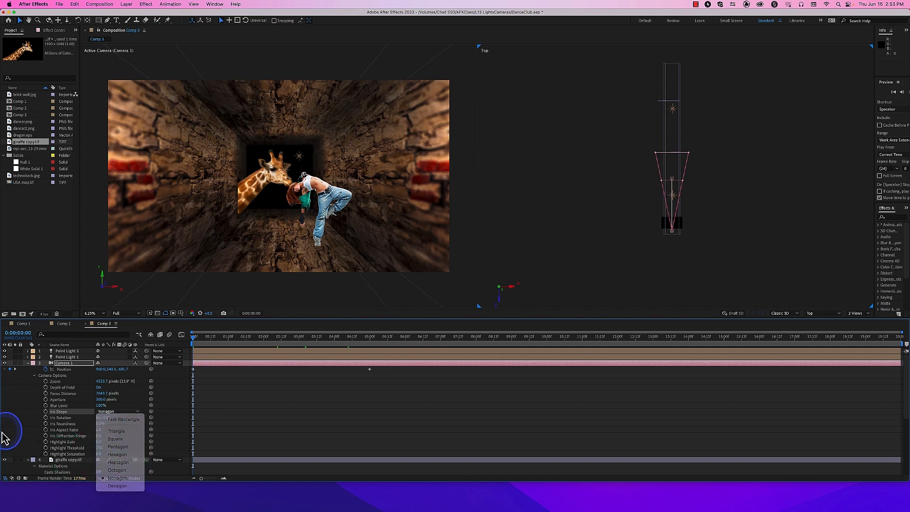
Increase Camera 1's Iris Roundness while viewing 0:00:04:15, and collapse the camera's properties at the start of the composition
{"action": "left_click_drag", "start_coordinate": [280, 338], "coordinate": [357, 339]}
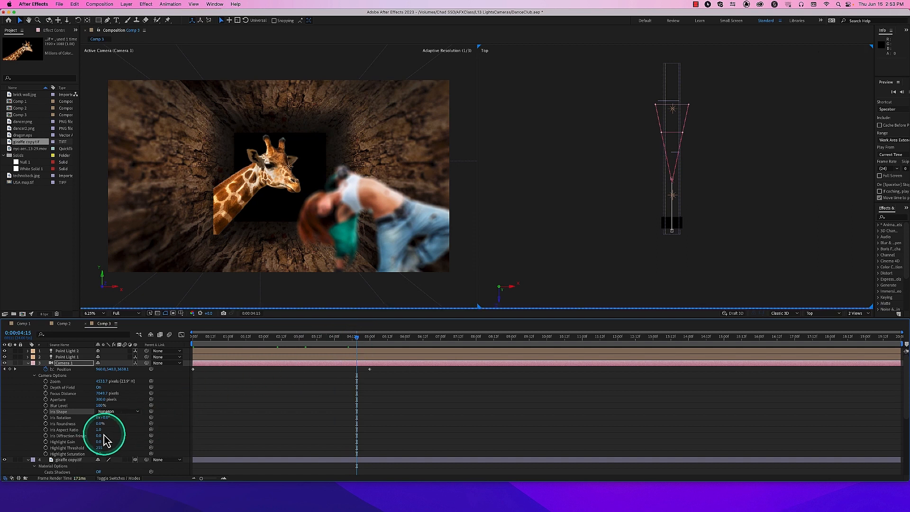
{"action": "left_click_drag", "start_coordinate": [99, 424], "coordinate": [123, 424]}
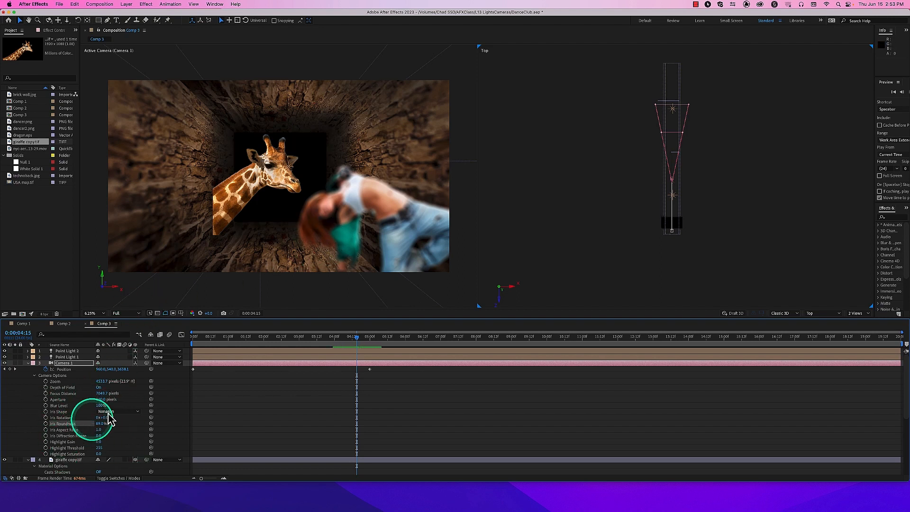
{"action": "left_click_drag", "start_coordinate": [230, 336], "coordinate": [164, 334]}
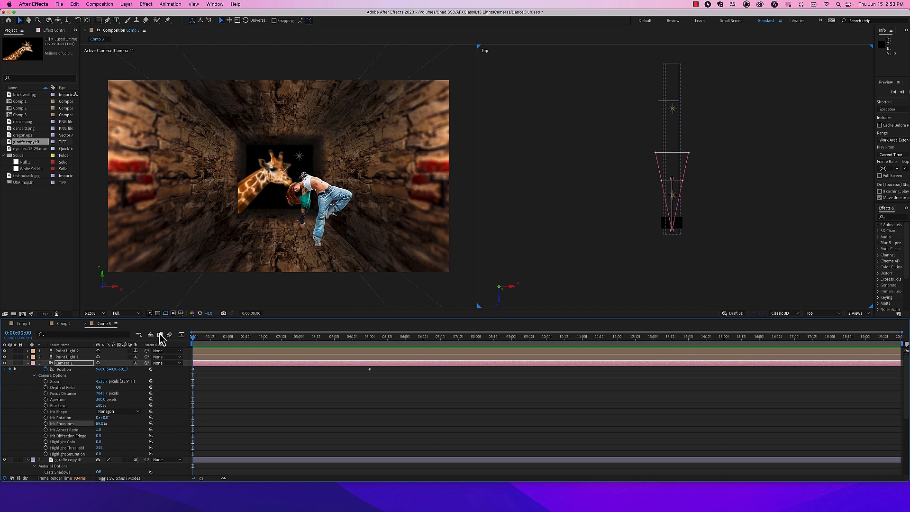
{"action": "left_click", "coordinate": [28, 363]}
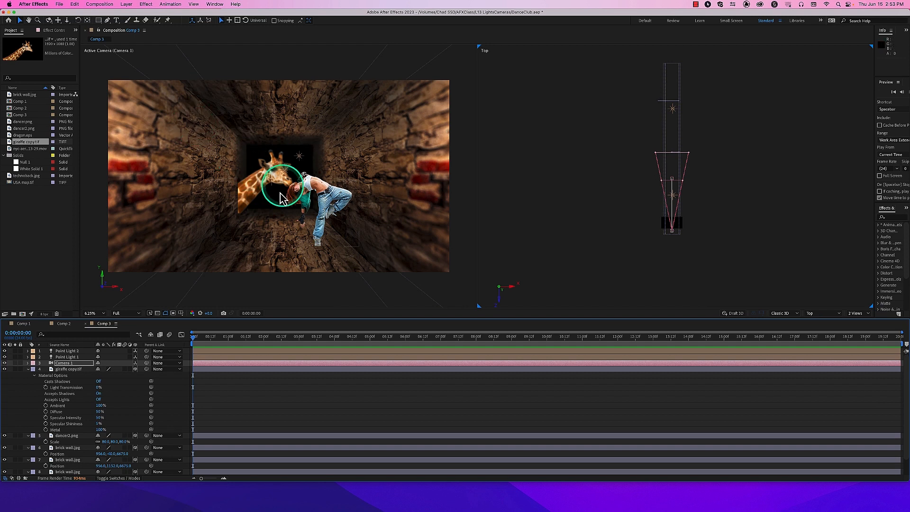
View the dancer scene in Comp 2 and return to the first frame of Comp 3
{"action": "left_click_drag", "start_coordinate": [250, 335], "coordinate": [170, 344]}
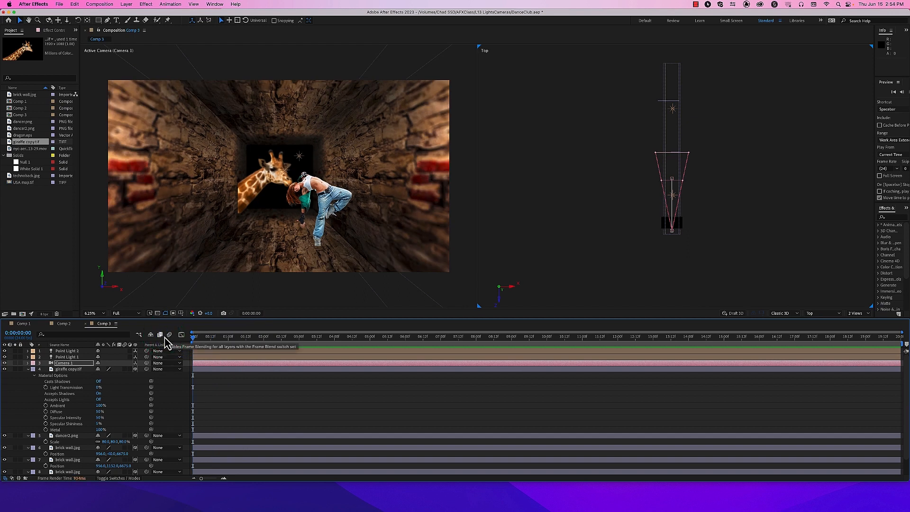
{"action": "left_click", "coordinate": [63, 324]}
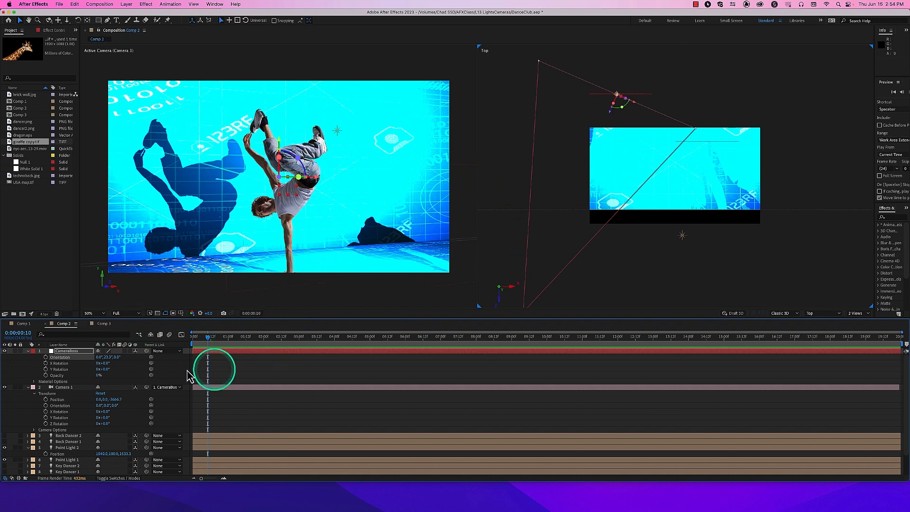
{"action": "left_click", "coordinate": [104, 324]}
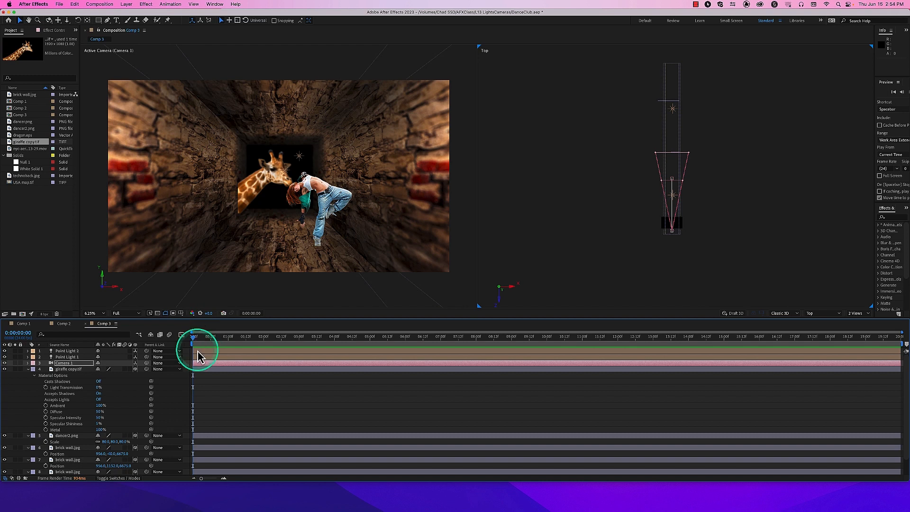
{"action": "left_click", "coordinate": [199, 338]}
{"action": "left_click_drag", "start_coordinate": [195, 338], "coordinate": [193, 338]}
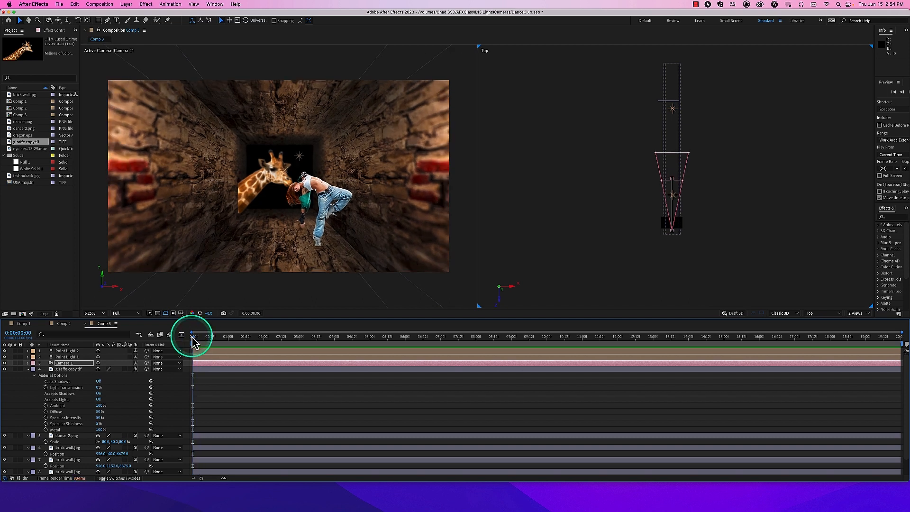